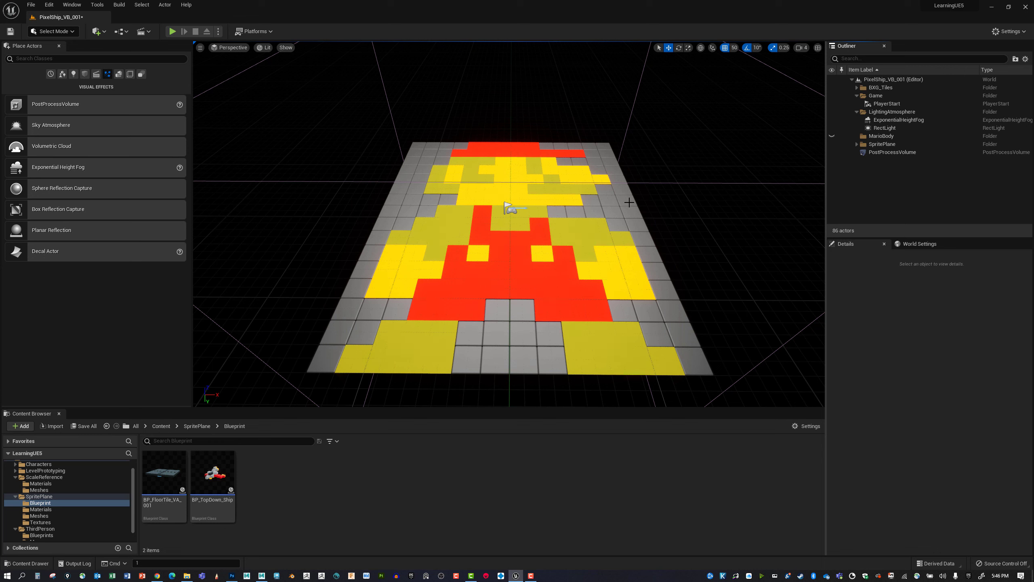
Hide all the tiles in the background tiles folder and the Mario sprite plane
left_click(877, 88)
right_click(877, 89)
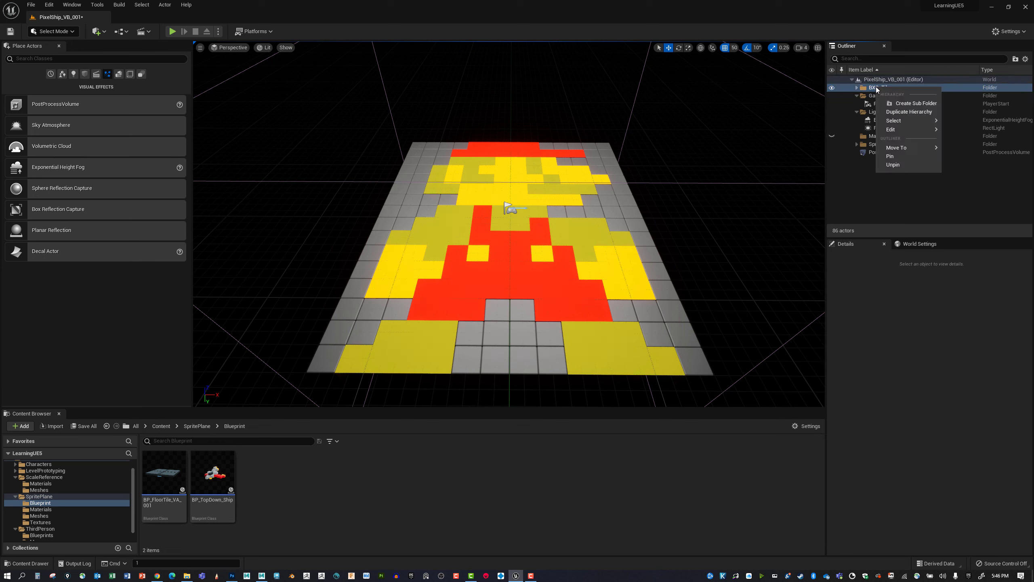
mouse_move(917, 121)
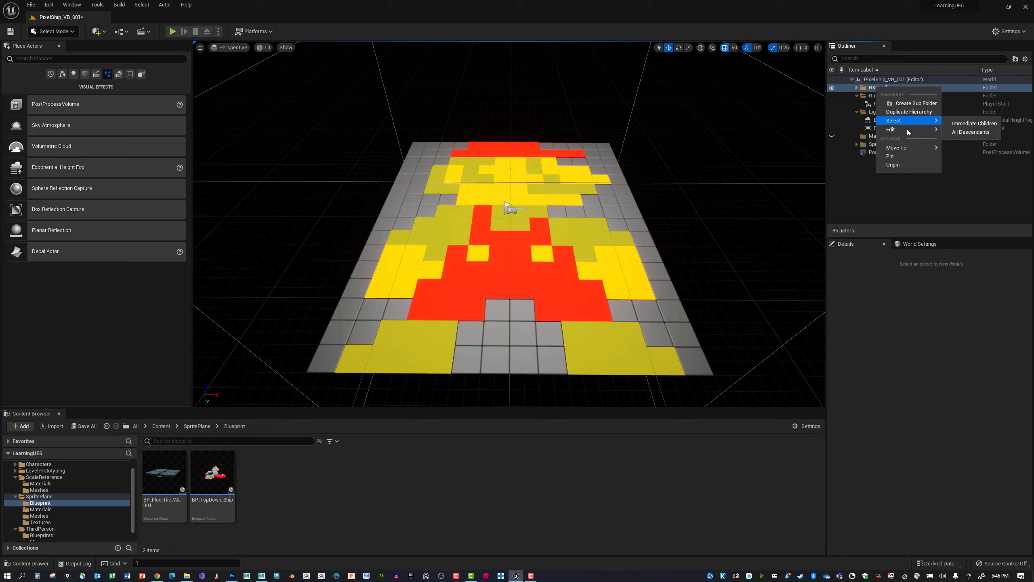
left_click(971, 123)
key("h")
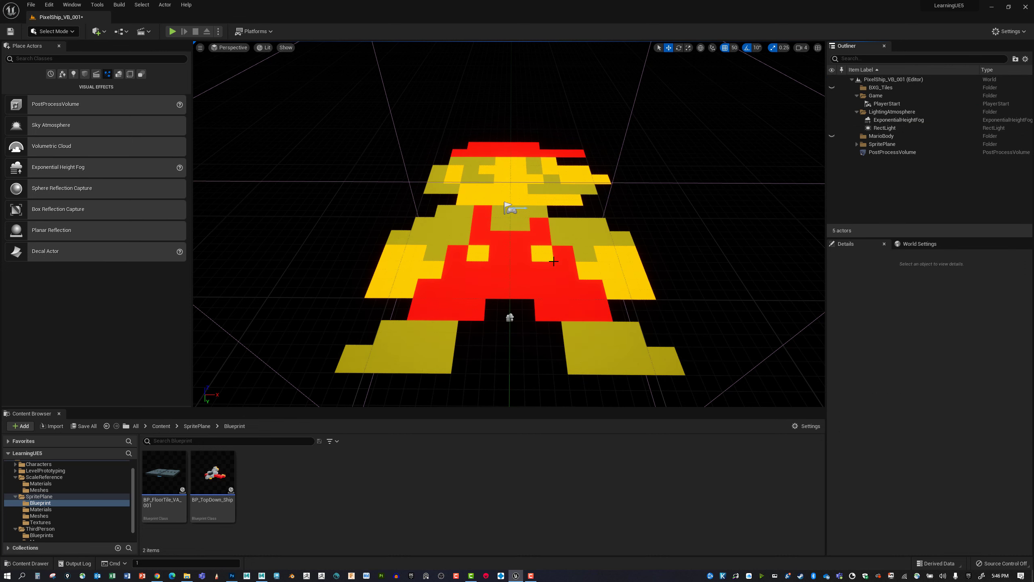
left_click(504, 253)
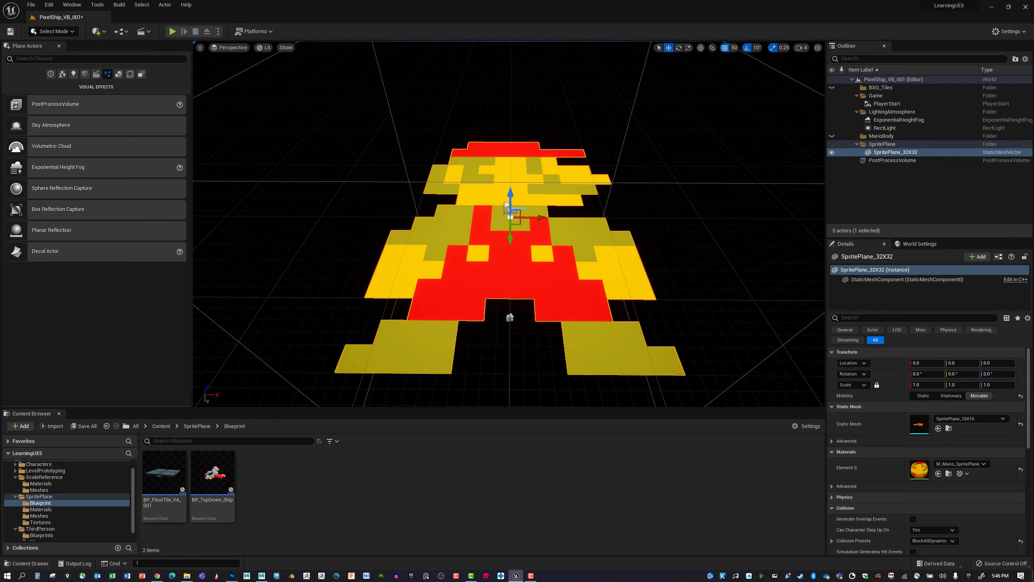
key("h")
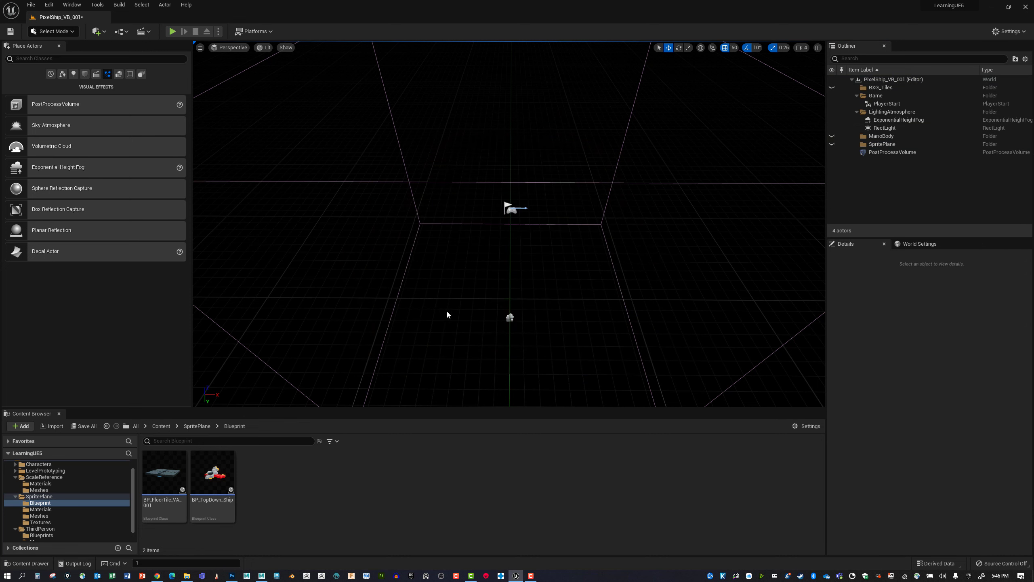
Place the SM_OneMeterCube_RoundedCorners mesh from the ScaleReference meshes in the level and set its location to 0, 0, 0
left_click(52, 516)
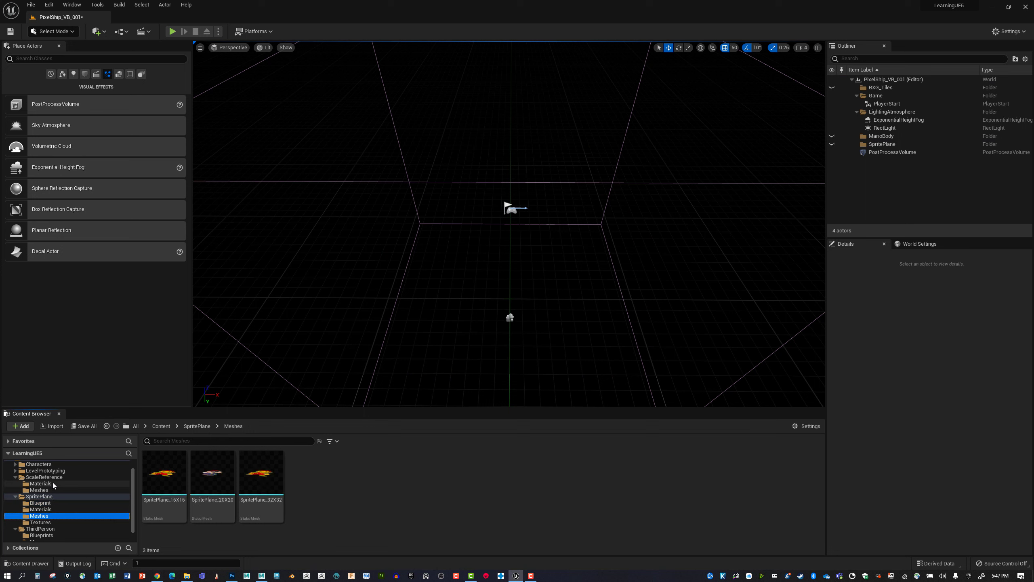
left_click(45, 490)
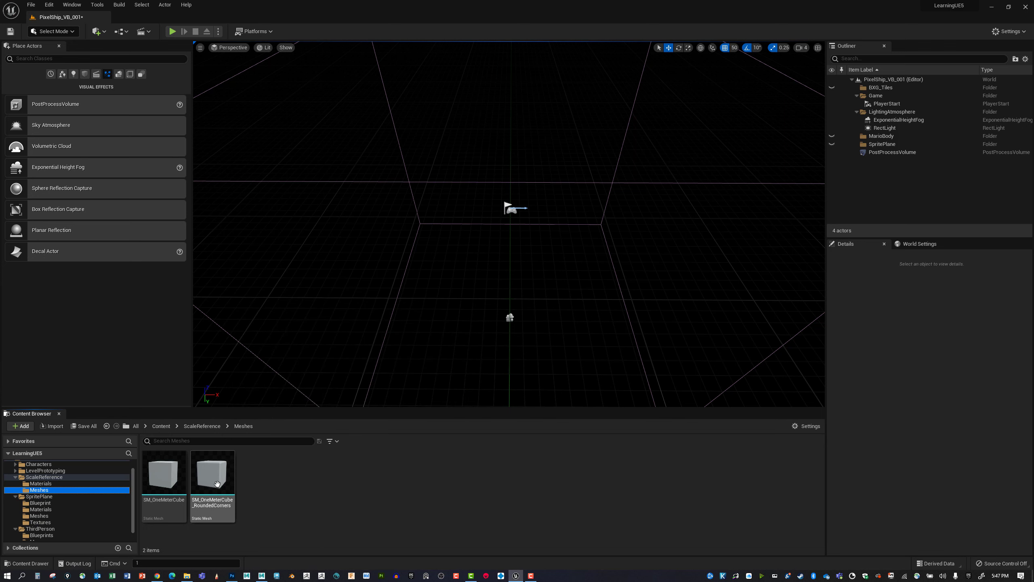
left_click_drag(533, 239, 532, 235)
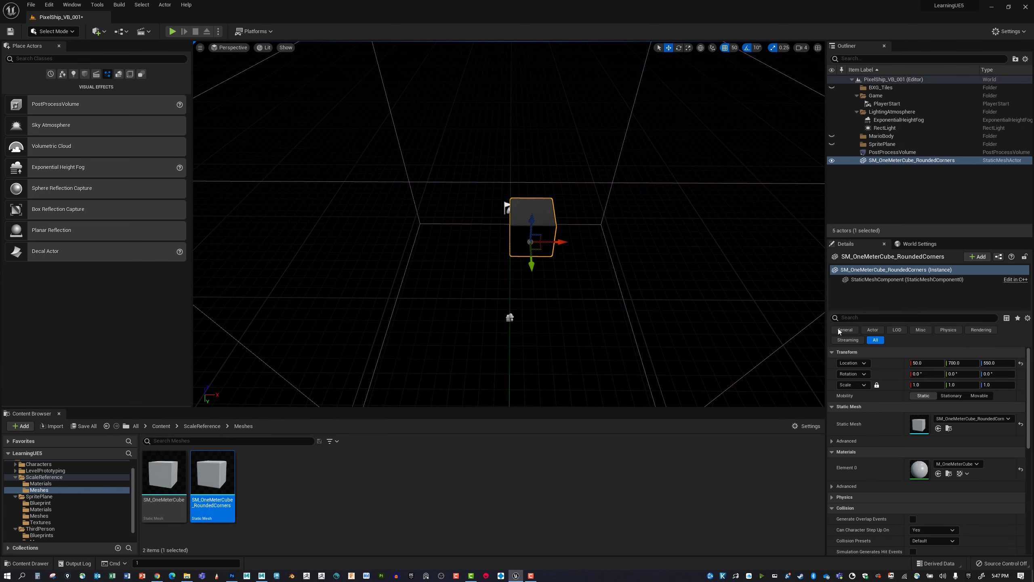
left_click(926, 362)
type("0")
key("Tab")
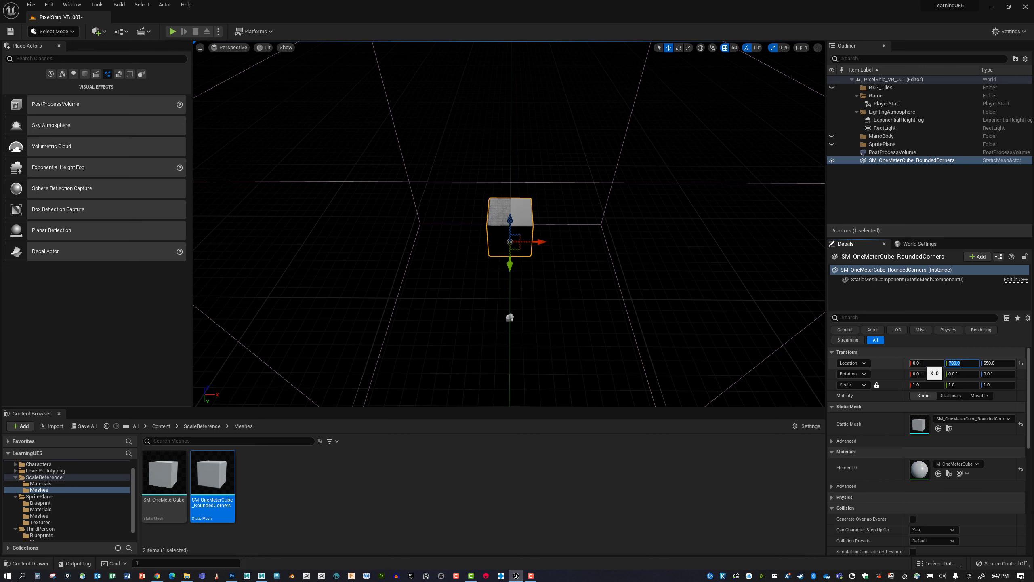
type("0")
key("Tab")
type("0")
key("Tab")
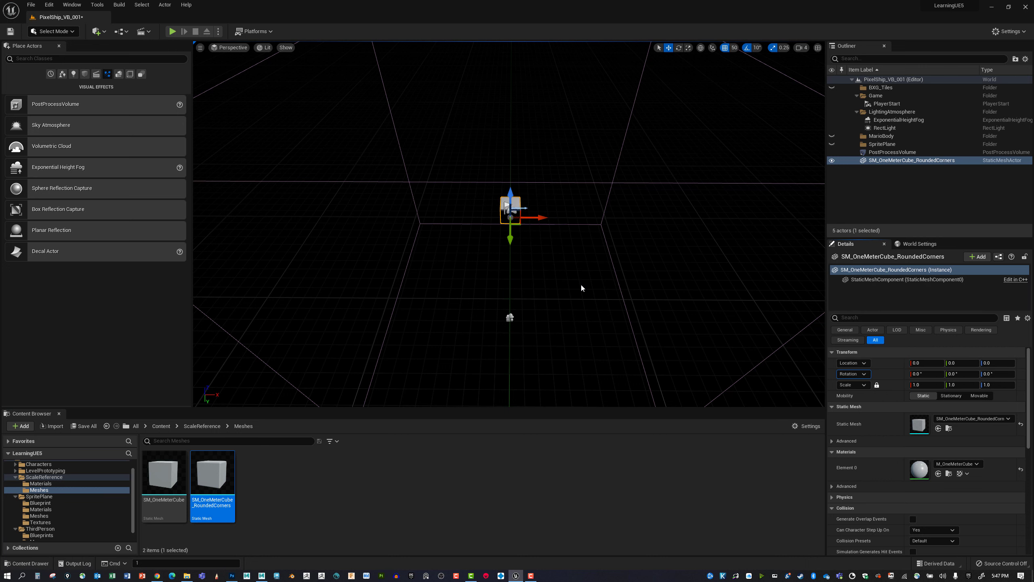
Duplicate the cube along X and Y to form a two-by-two block of four adjoining cubes
mouse_move(557, 316)
right_mouse_down()
mouse_move(560, 285)
mouse_move(569, 299)
mouse_move(552, 316)
right_mouse_up()
key("w")
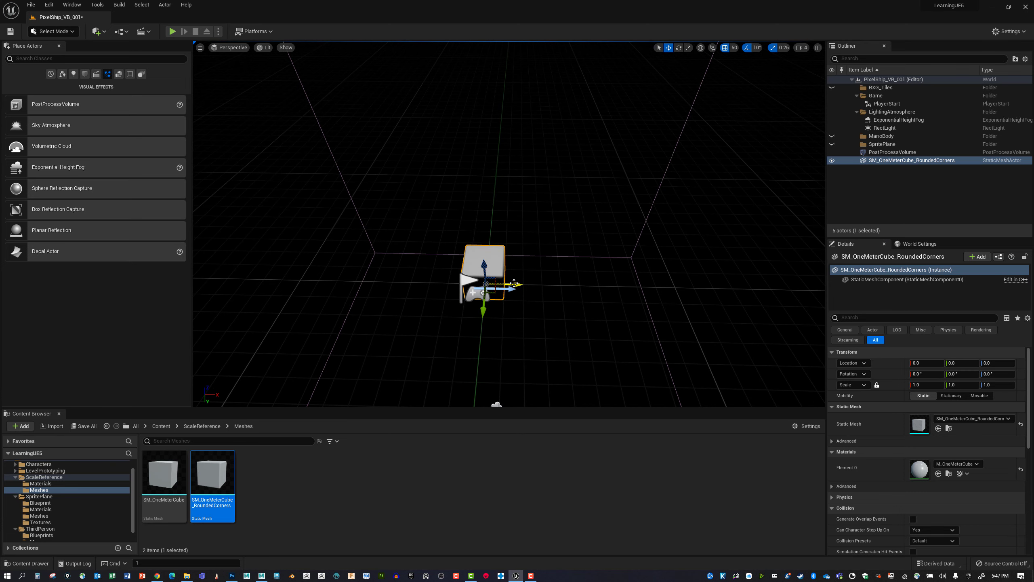
left_click_drag(519, 285, 516, 322, "alt")
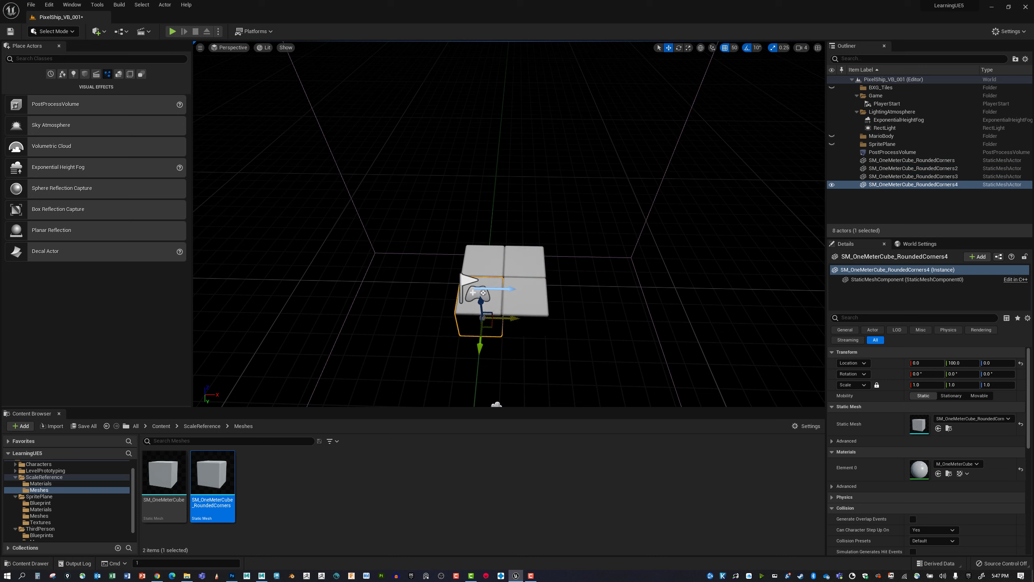
Select all four cubes and move them 50 units back in X and Y to centre the block on the world origin
left_click(531, 292, "ctrl")
left_click(527, 264, "ctrl")
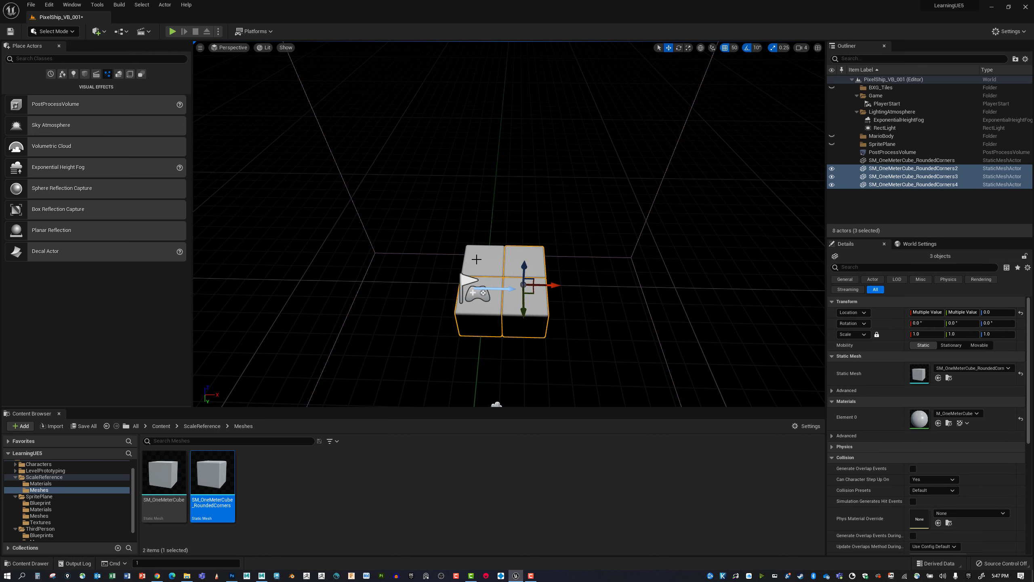
left_click(482, 259, "ctrl")
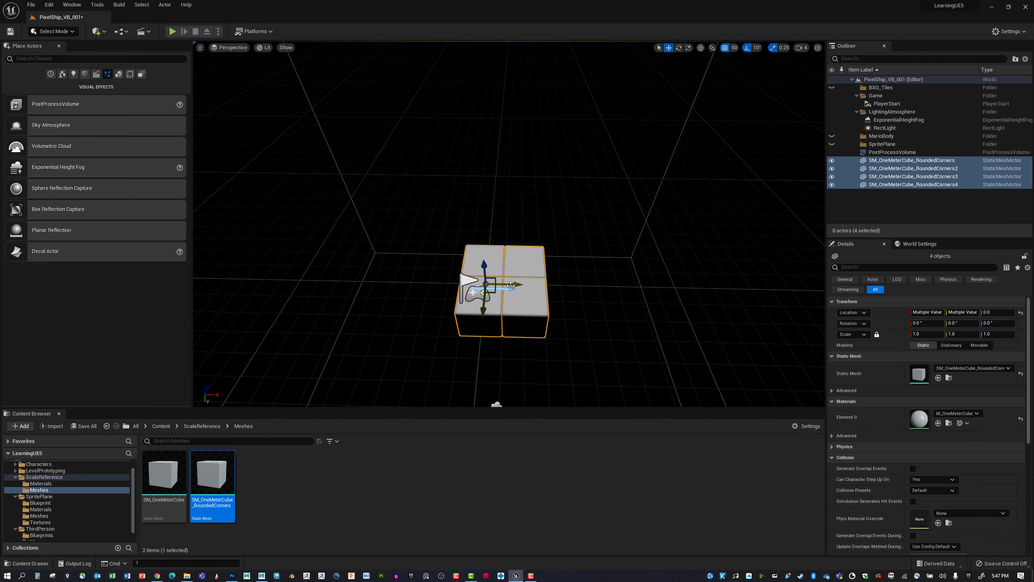
key("ctrl+e")
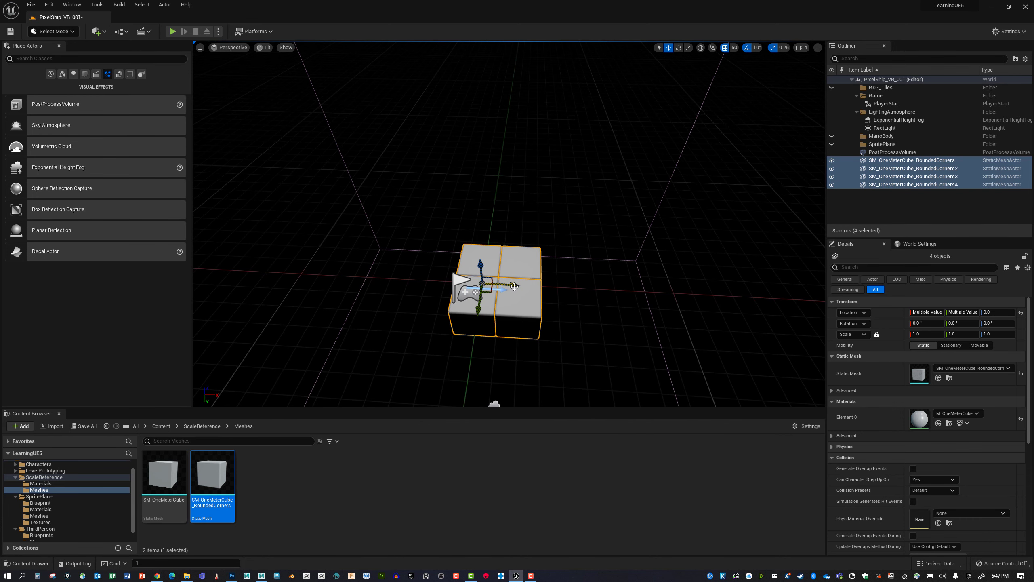
left_click_drag(503, 284, 465, 284)
right_click_drag(538, 277, 476, 261)
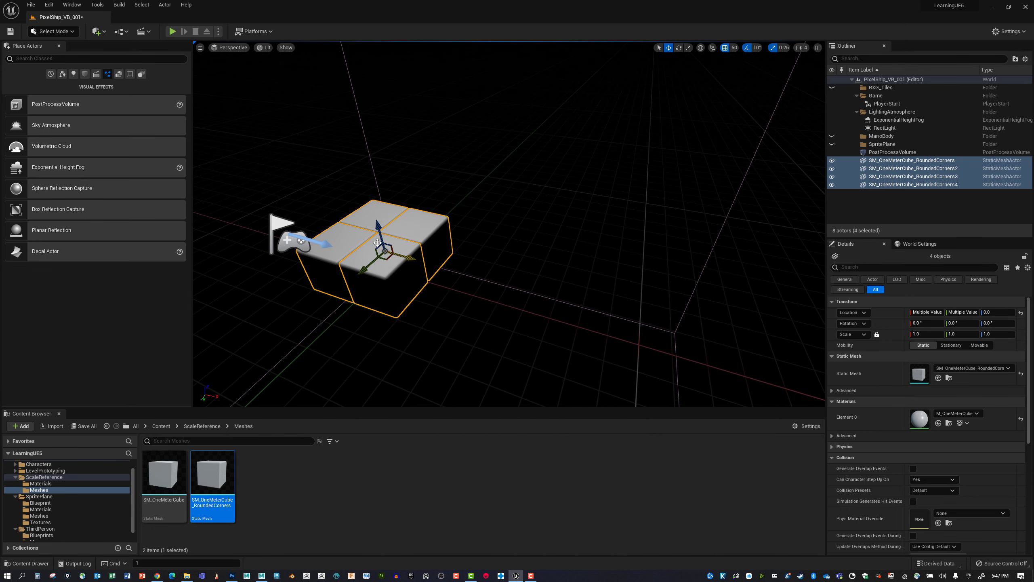
scroll(452, 282, "down", 5)
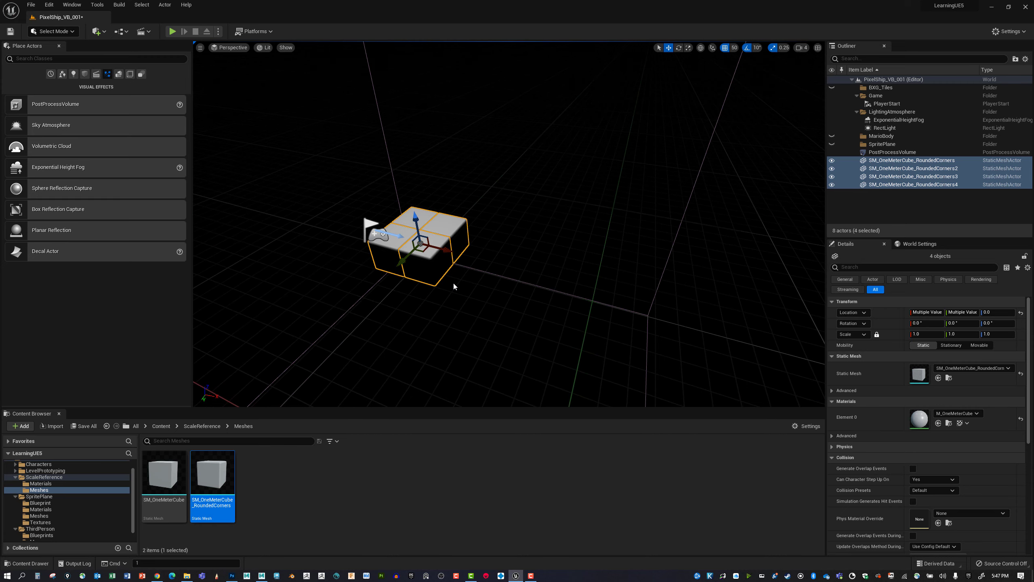
scroll(452, 282, "up", 3)
mouse_move(453, 281)
right_mouse_down()
mouse_move(525, 279)
mouse_move(466, 293)
right_mouse_up()
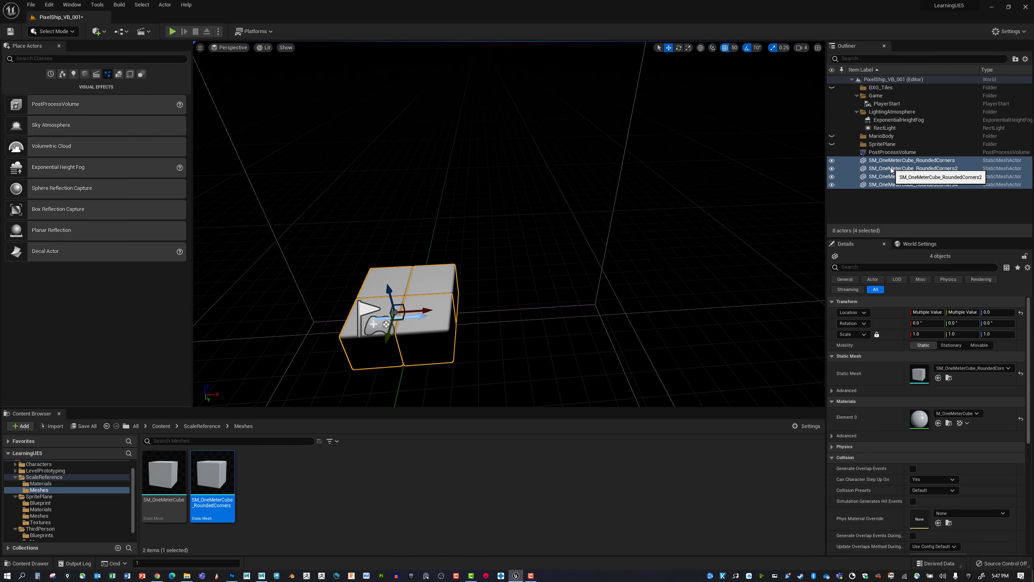
Move the four cubes into the background tiles folder and rename that folder Floor_Tiles
left_click_drag(896, 168, 878, 89)
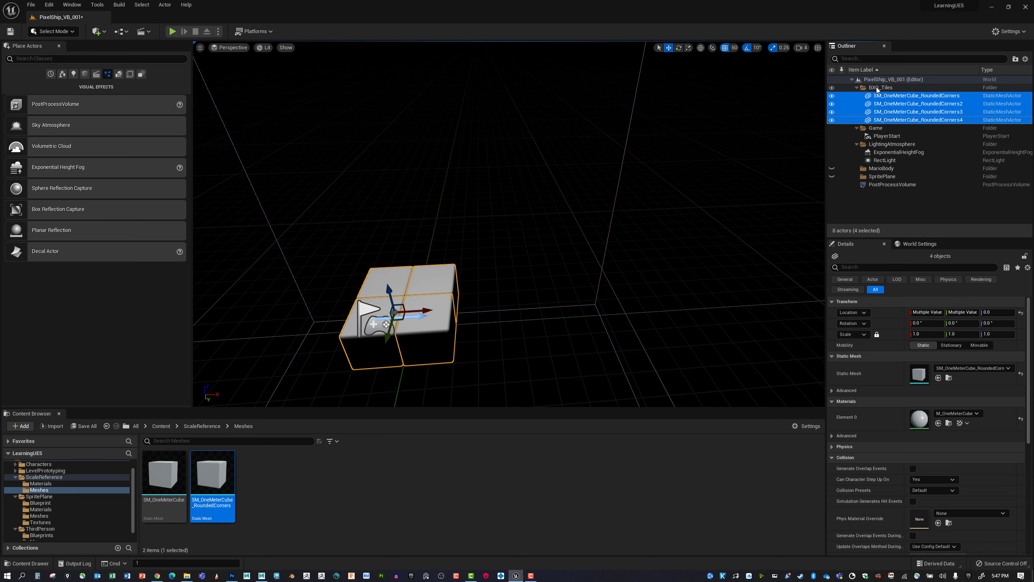
left_click(879, 88)
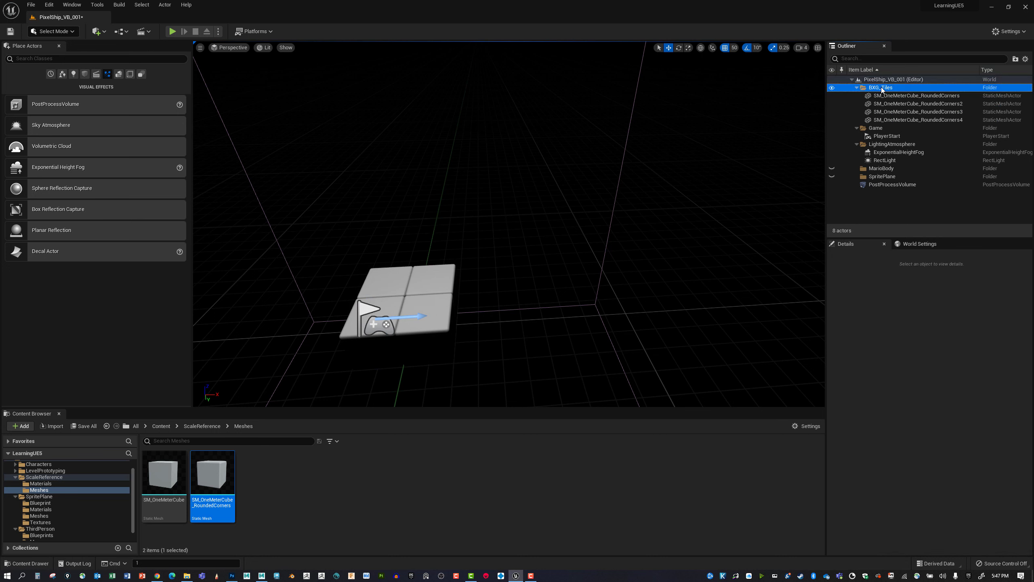
left_click(881, 89)
right_click(882, 91)
left_click(882, 87)
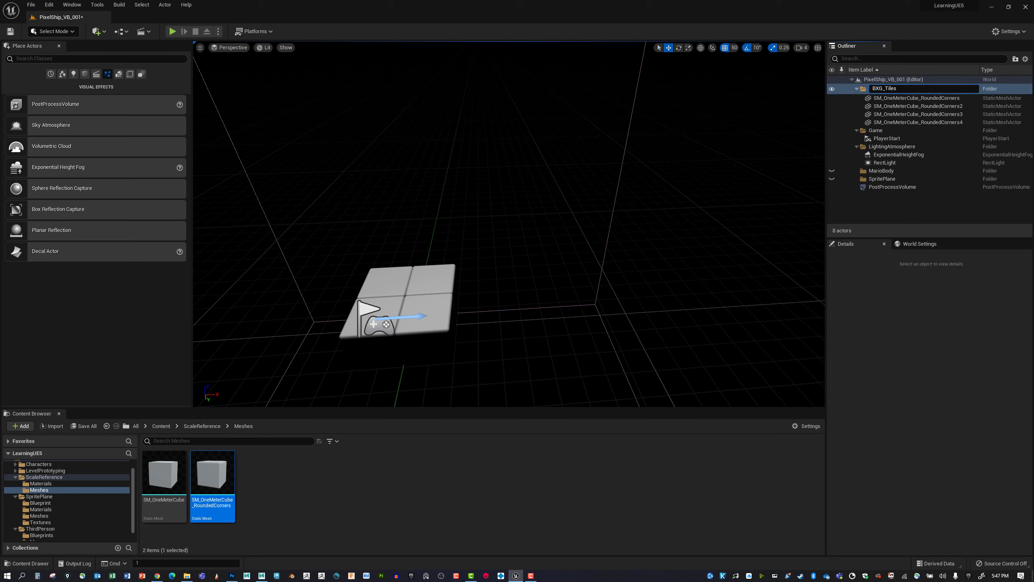
key("shift+Home")
type("Floor")
key("Return")
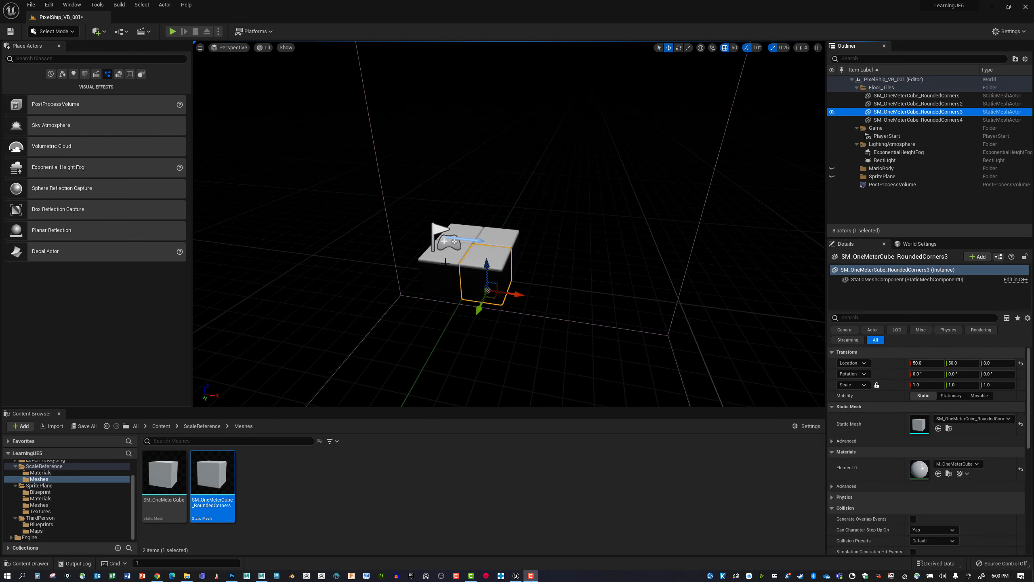
Duplicate the front pair of cubes twice along Y, adding rows at Y 150 and 250
left_click(446, 262, "ctrl")
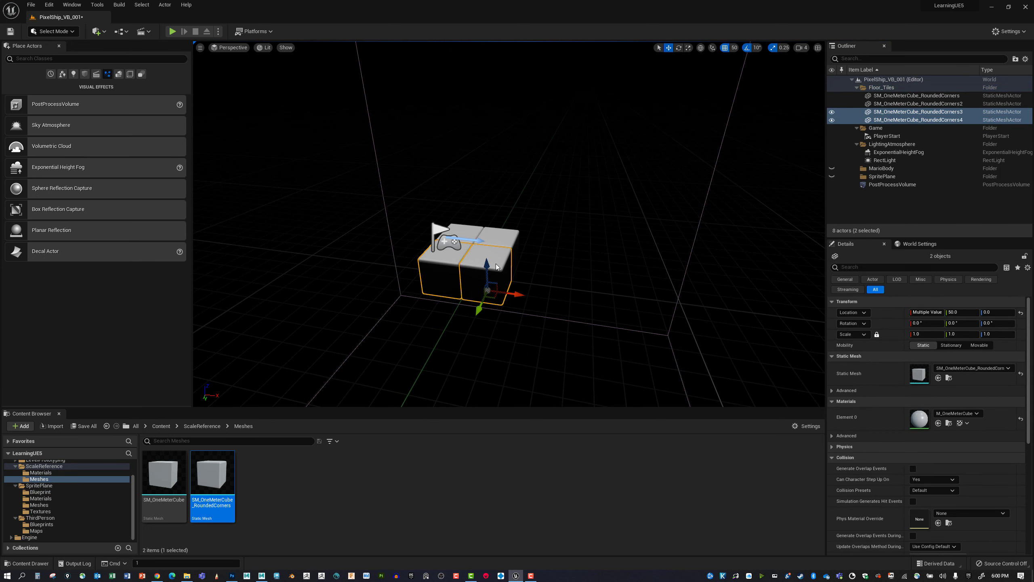
scroll(495, 263, "down", 3)
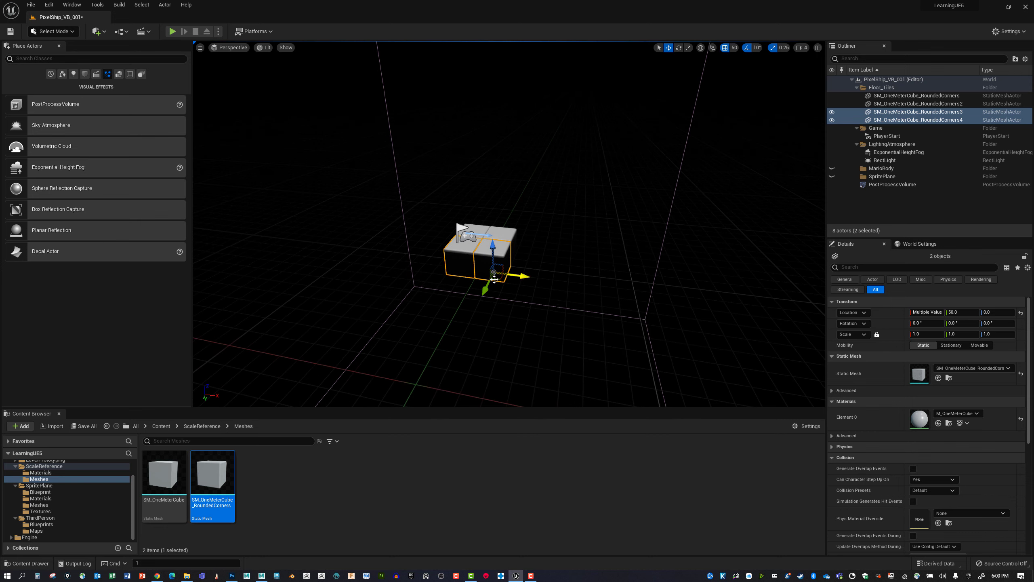
left_click_drag(494, 278, 408, 286, "alt")
left_click(474, 241)
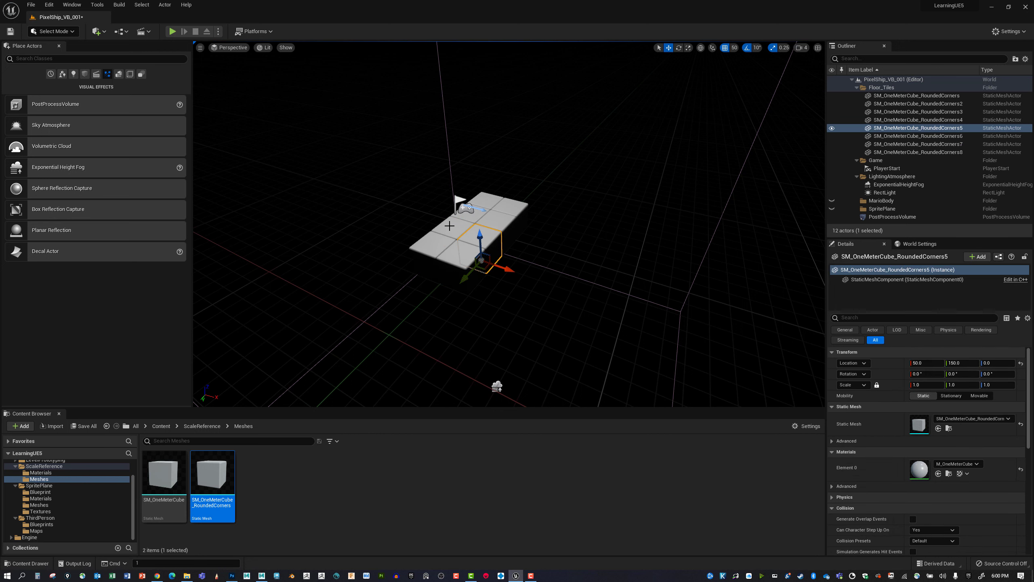
key("ctrl+z")
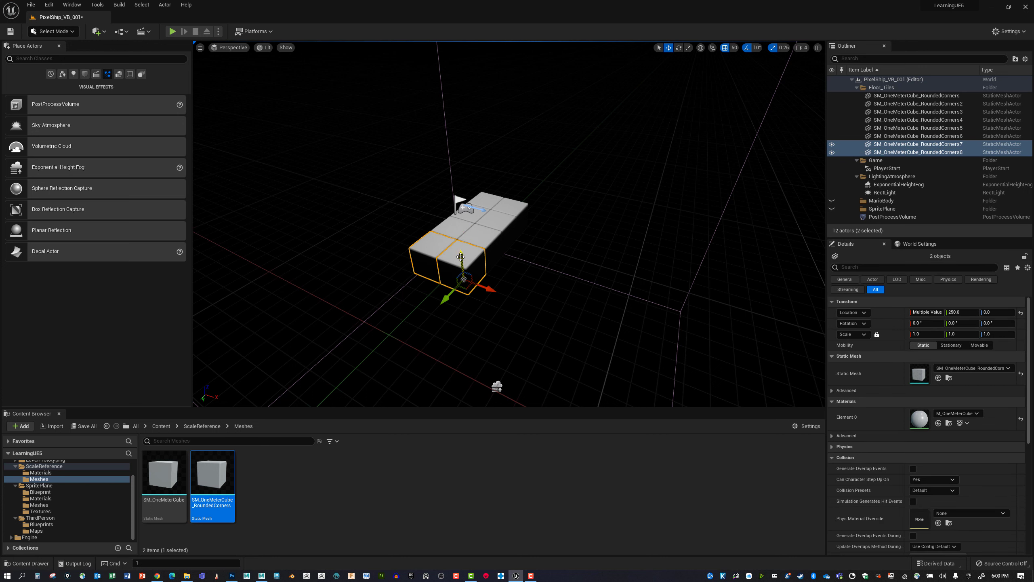
Lower the last row of two cubes to Z -50 and assign them the M_Cube_BlueGlow_01_Inst material
left_click_drag(461, 259, 463, 272)
left_click(59, 500)
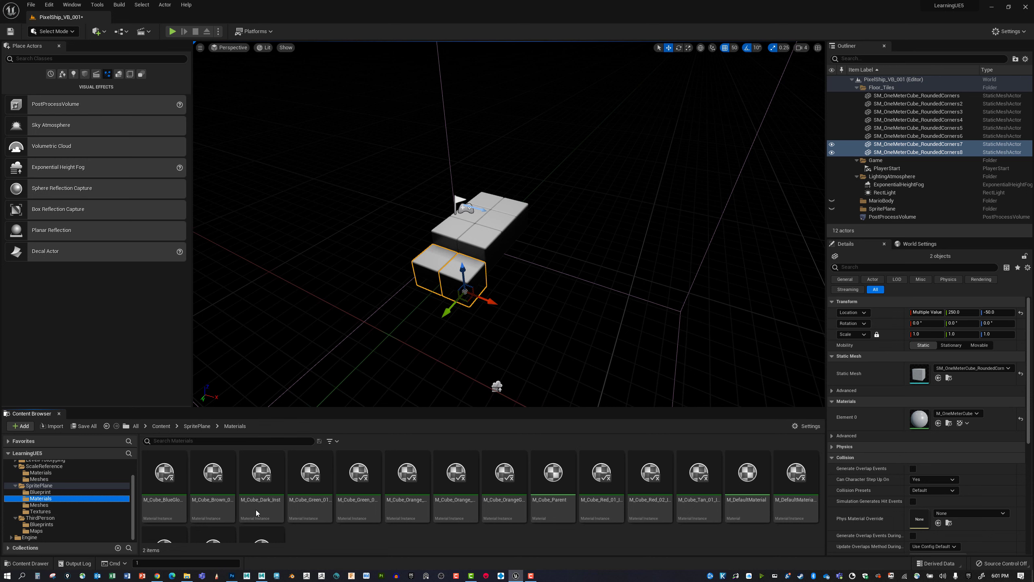
left_click_drag(171, 481, 933, 422)
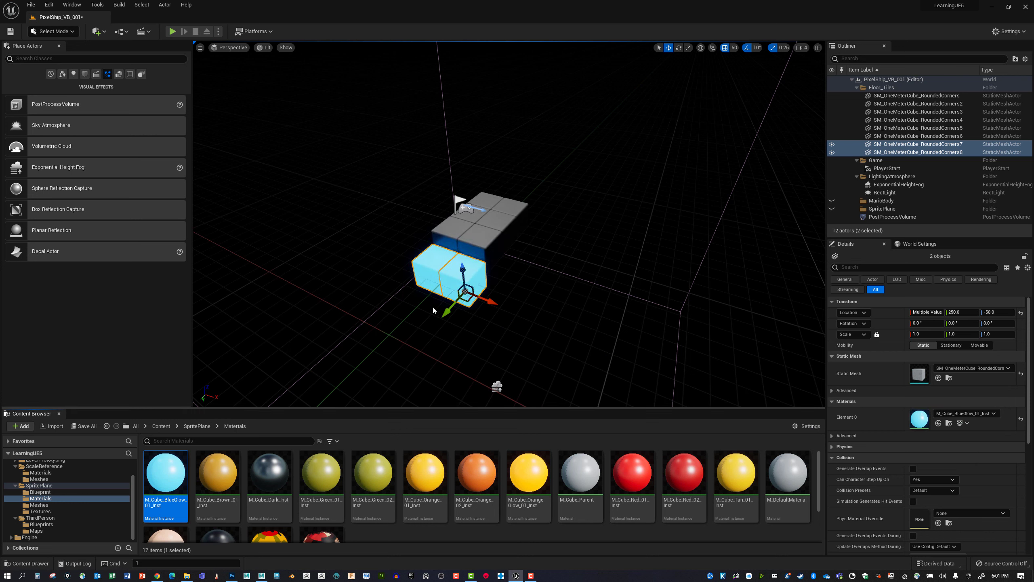
Add the two raised cubes beside the blue row to the selection and group all four cubes
left_click(485, 238, "ctrl")
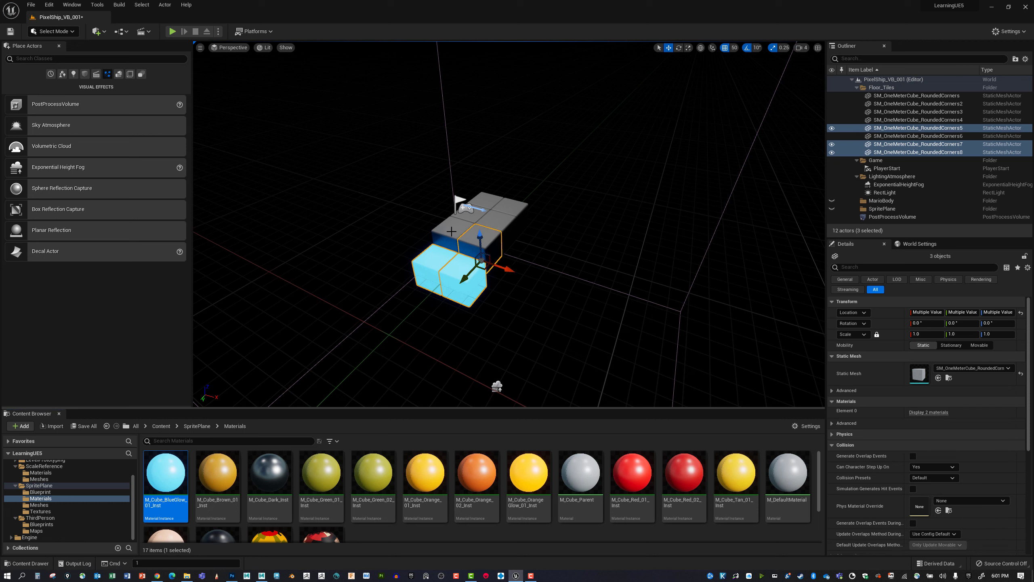
left_click(466, 237, "ctrl")
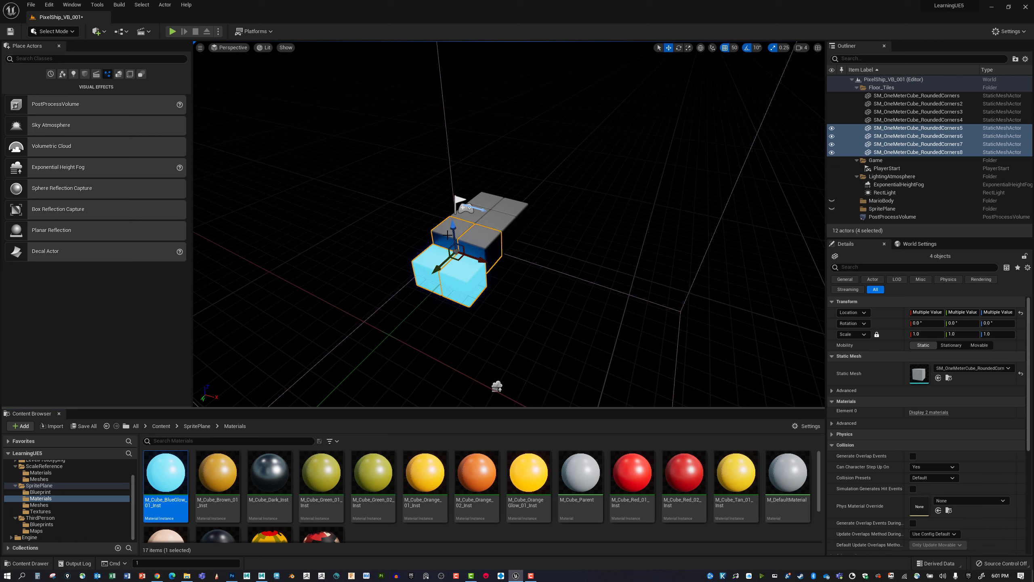
left_click(467, 242, "ctrl")
left_click(469, 240, "ctrl")
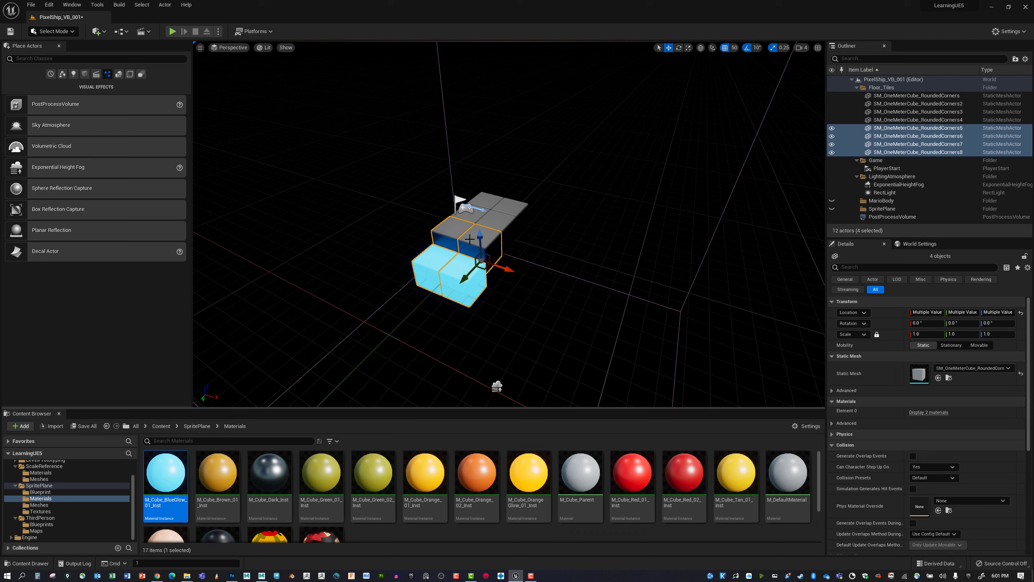
left_click(473, 238, "ctrl")
left_click(485, 237, "ctrl")
key("ctrl+g")
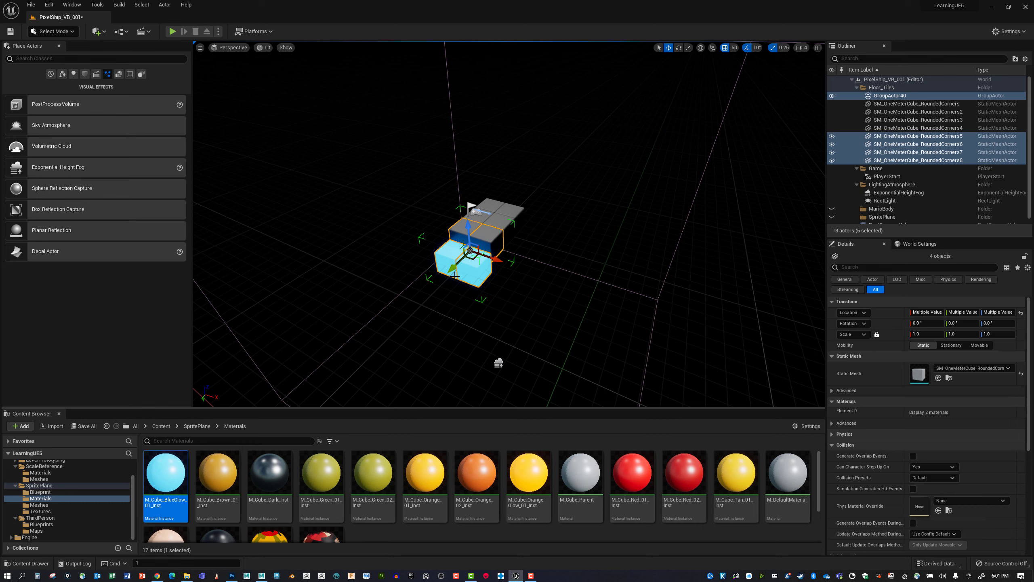
Duplicate the four-cube group three times along Y to extend the alternating grey and blue floor strip
left_click_drag(455, 276, 372, 325, "alt")
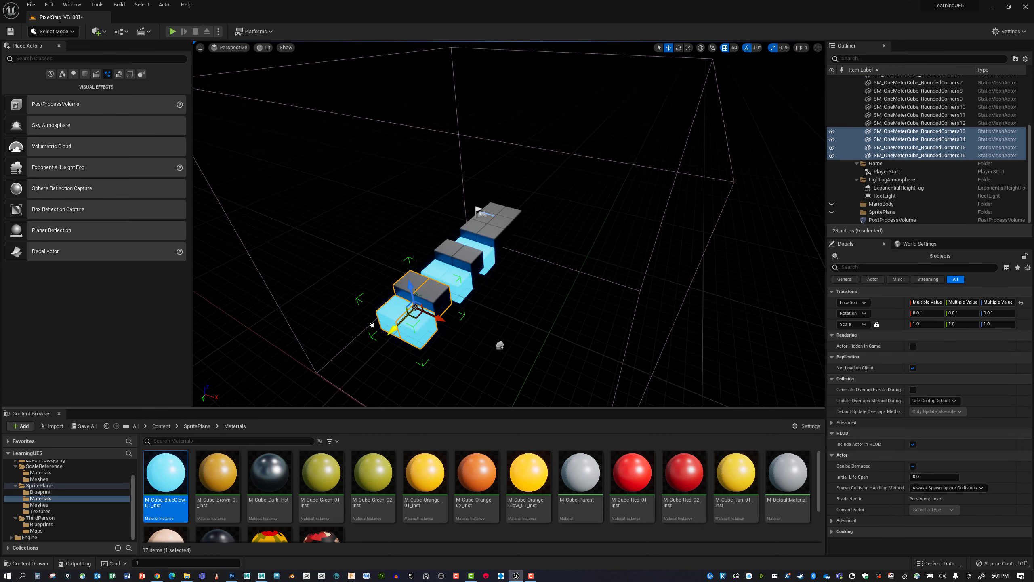
right_click_drag(432, 292, 415, 308)
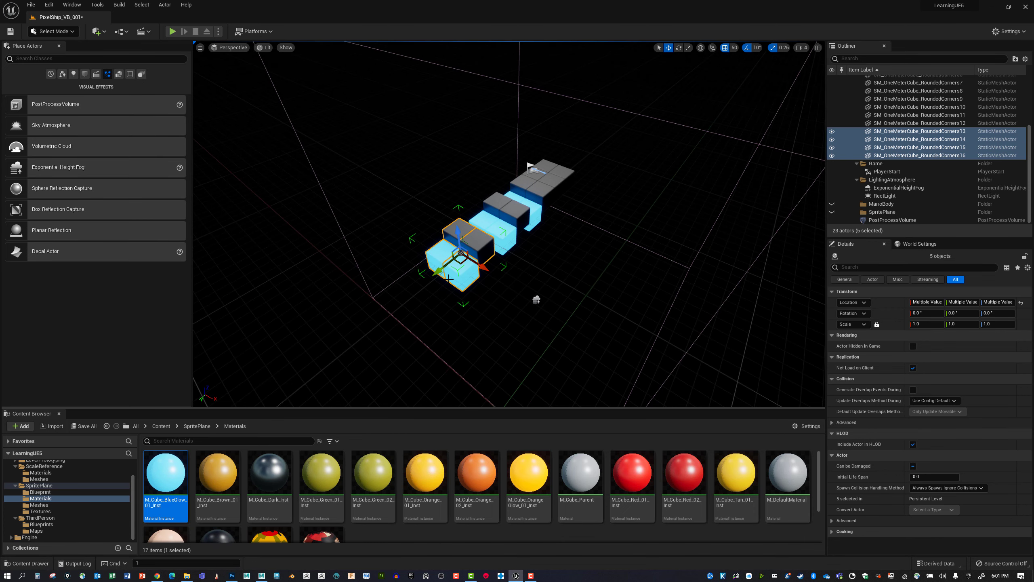
left_click_drag(441, 270, 402, 301, "alt")
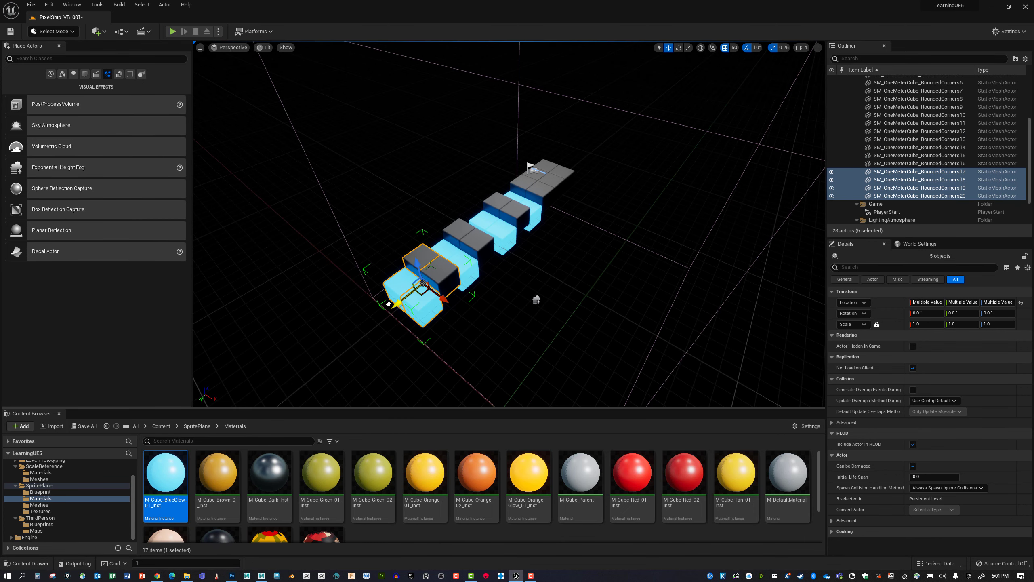
Unlock the last cube group and delete the two blue cubes at the strip's outer end
right_click(423, 309)
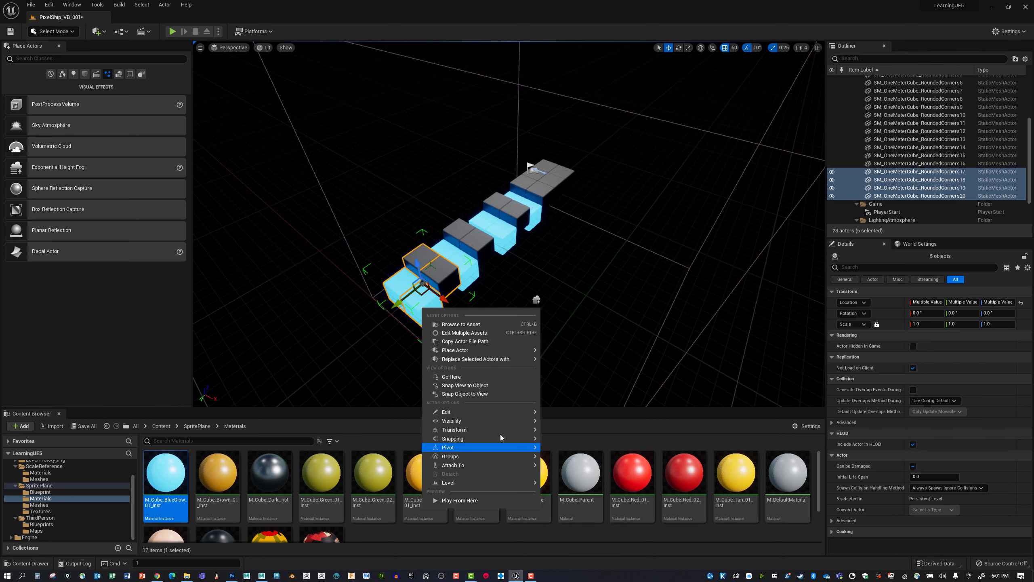
mouse_move(500, 437)
mouse_move(494, 456)
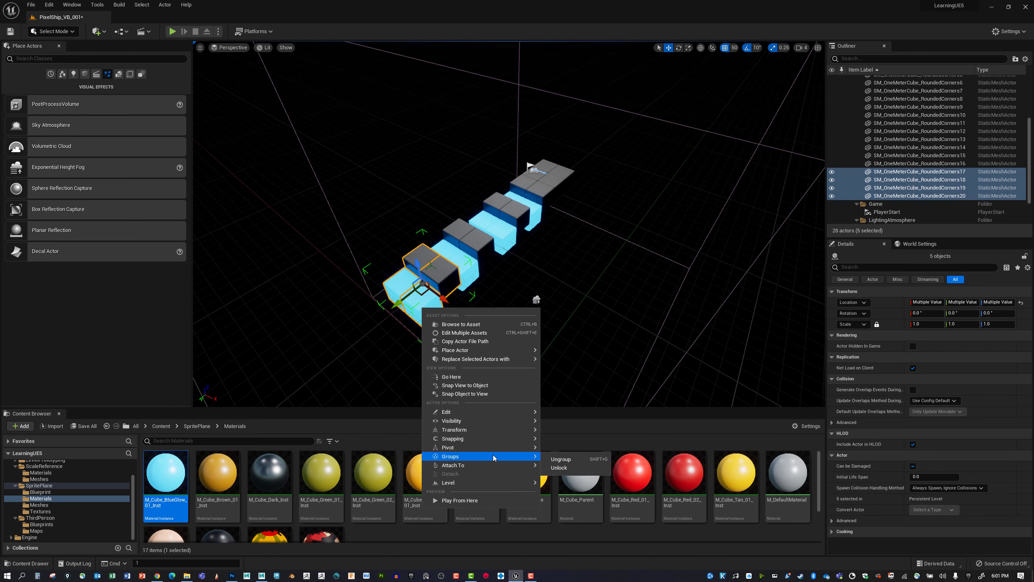
left_click(555, 469)
left_click(425, 310)
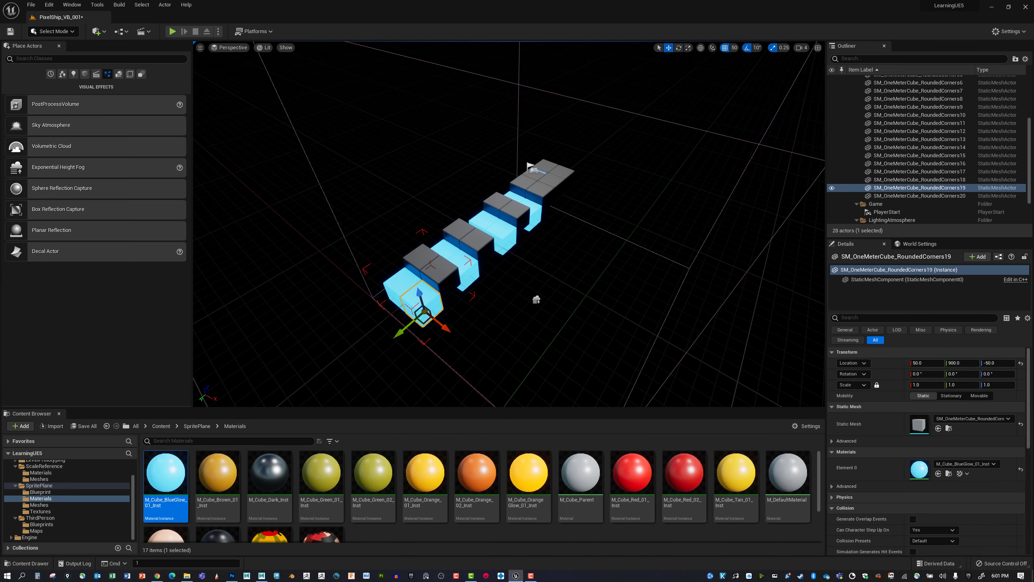
key("Delete")
left_click(403, 290)
key("Delete")
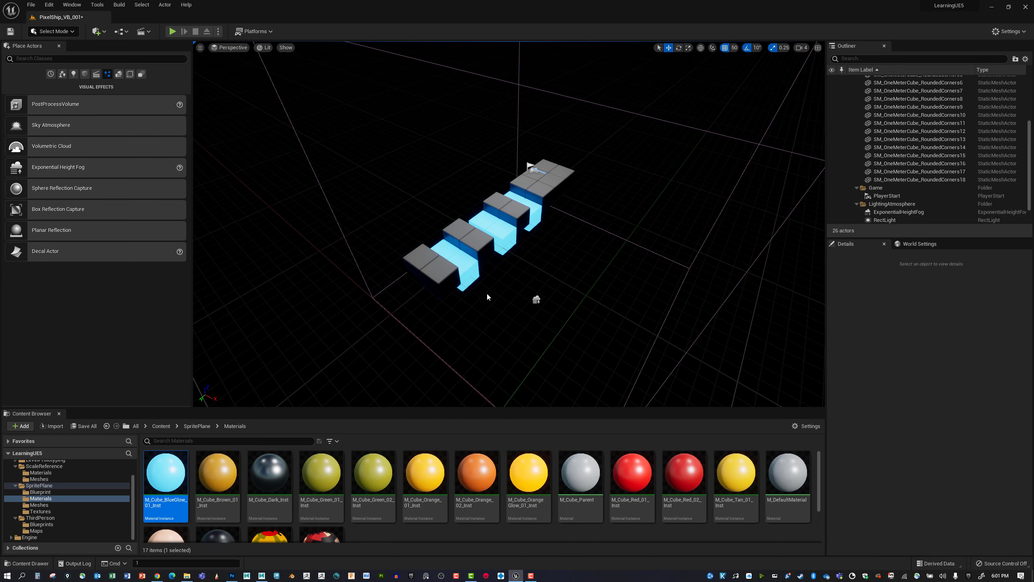
Lower the four starting cubes beside the player start to Z -50 and assign them the M_Cube_BlueGlow_01_Inst material
right_click_drag(486, 291, 486, 277)
right_click(487, 287)
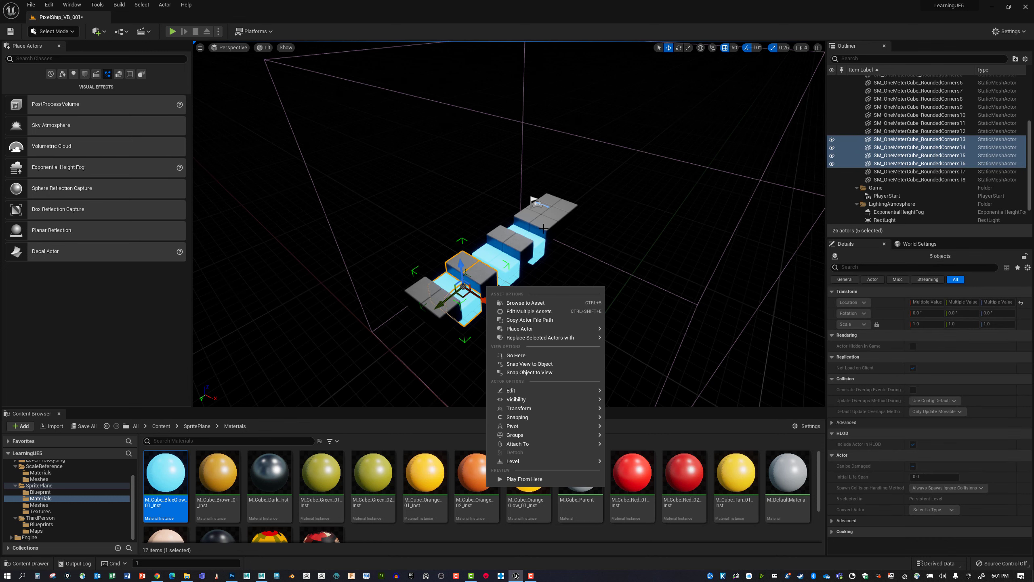
left_click(558, 215)
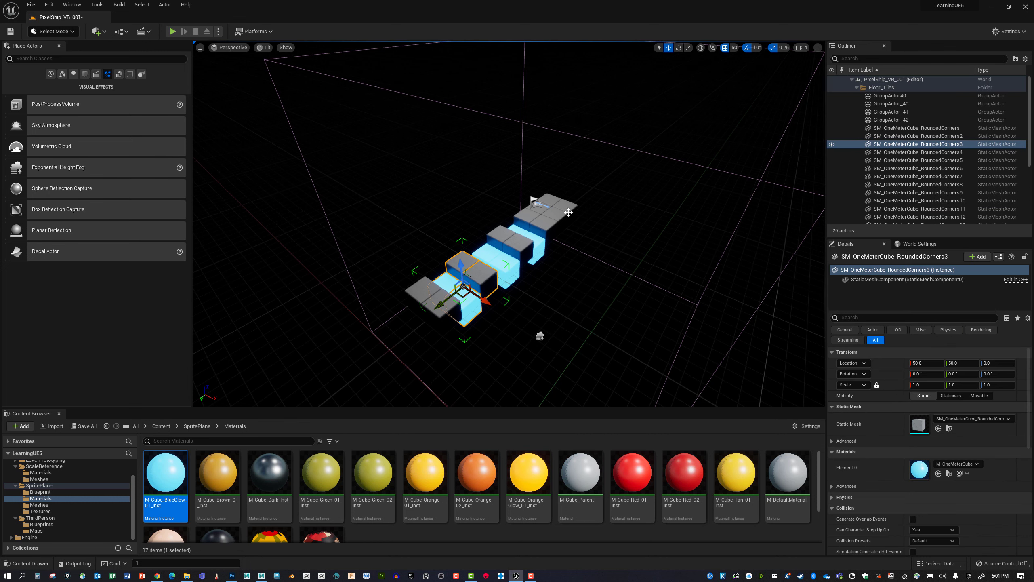
left_click(564, 210)
left_click(566, 205)
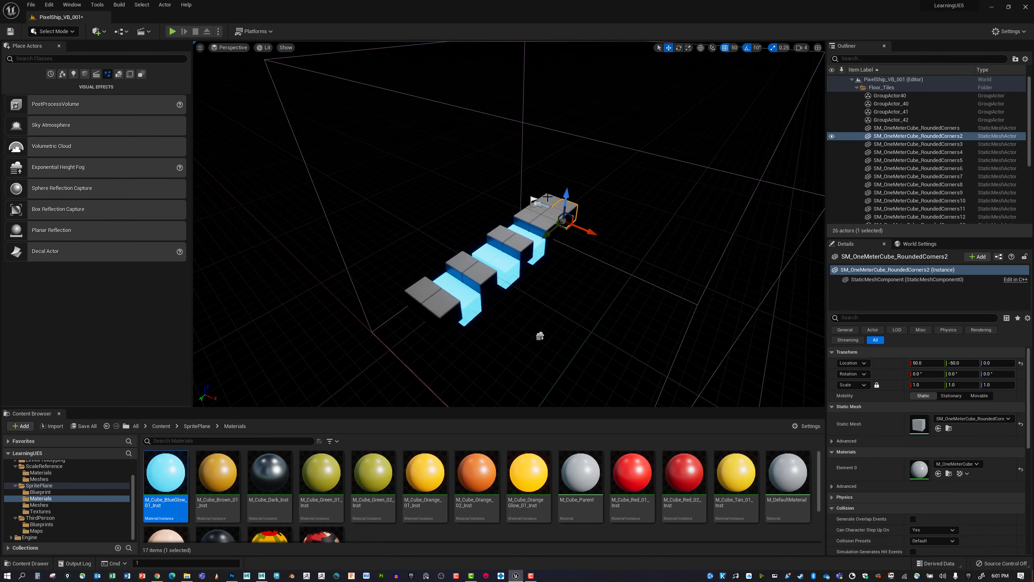
left_click(547, 197, "ctrl")
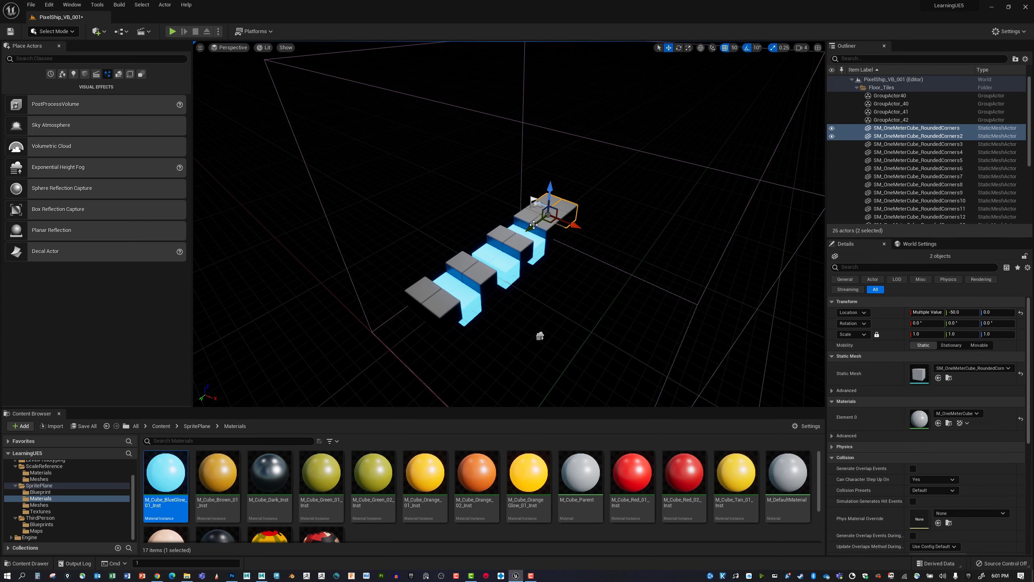
scroll(550, 216, "up", 5)
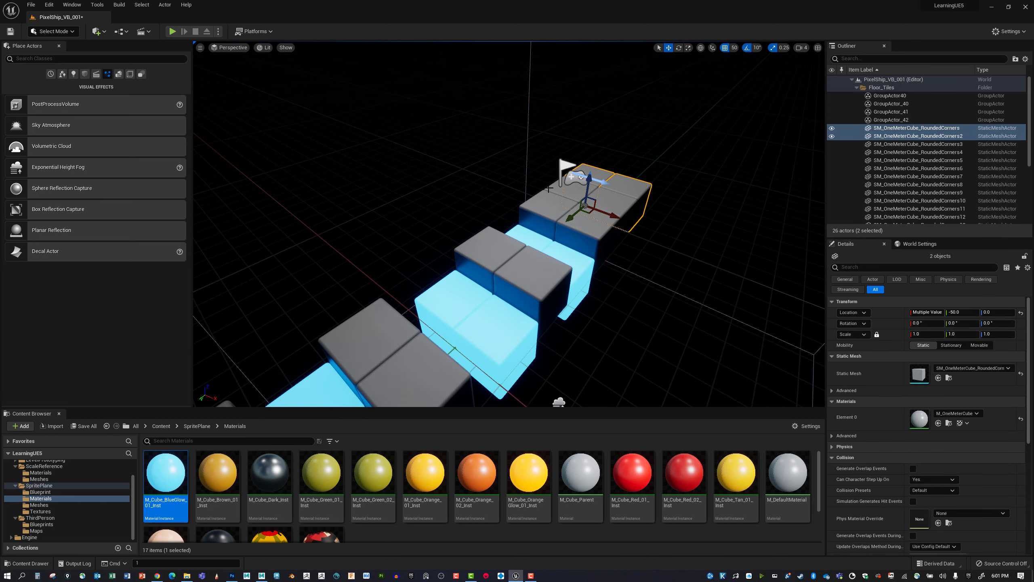
left_click(611, 202, "ctrl")
left_click(586, 228, "ctrl")
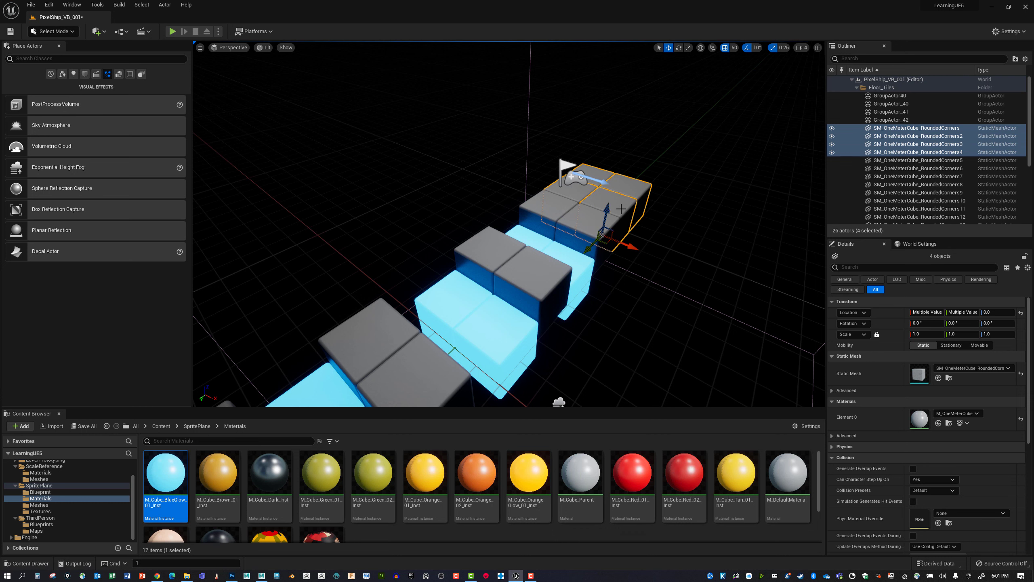
left_click_drag(607, 207, 606, 229)
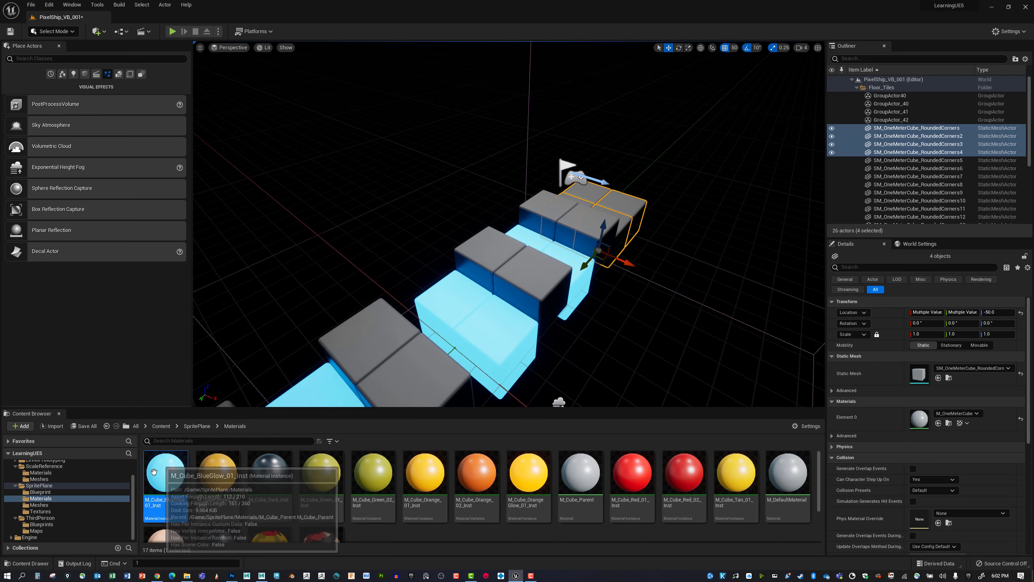
left_click_drag(166, 472, 914, 417)
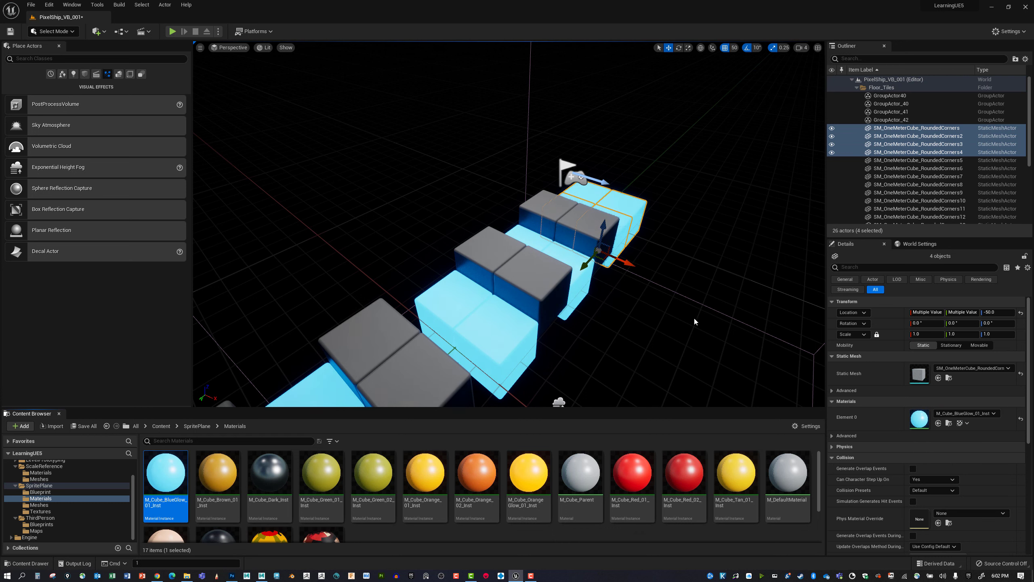
scroll(685, 316, "down", 5)
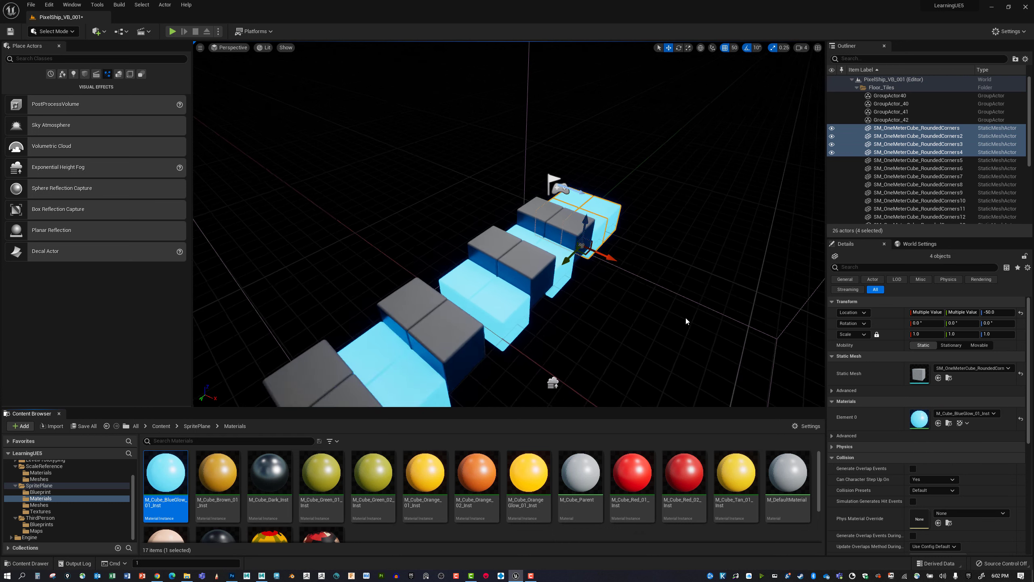
Select the three four-cube groups plus the raised pair at the outer end, and lock the groups
left_click(526, 215)
left_click(494, 238, "ctrl")
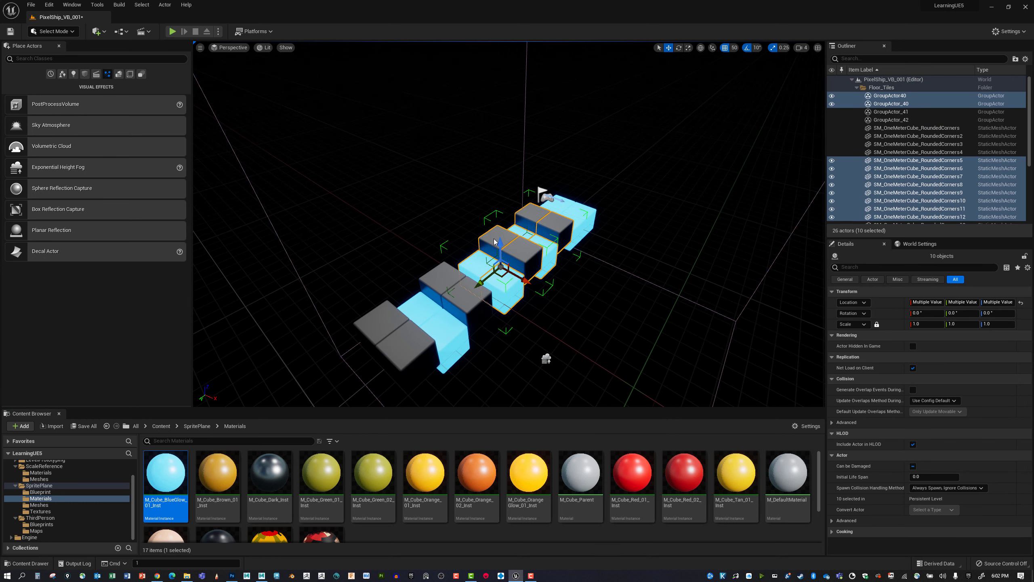
left_click(446, 270, "ctrl")
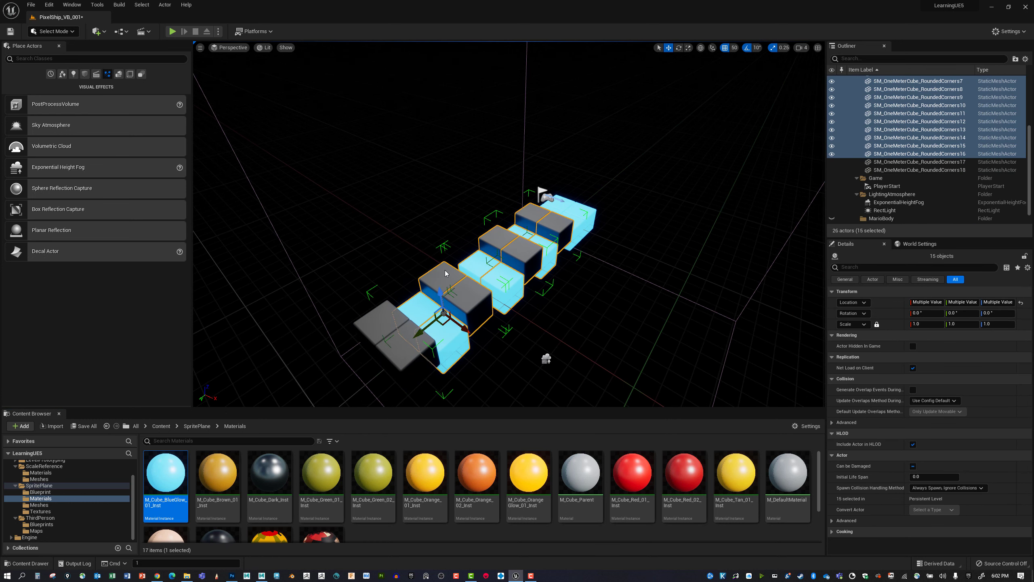
left_click(367, 319, "ctrl")
left_click(409, 339, "ctrl")
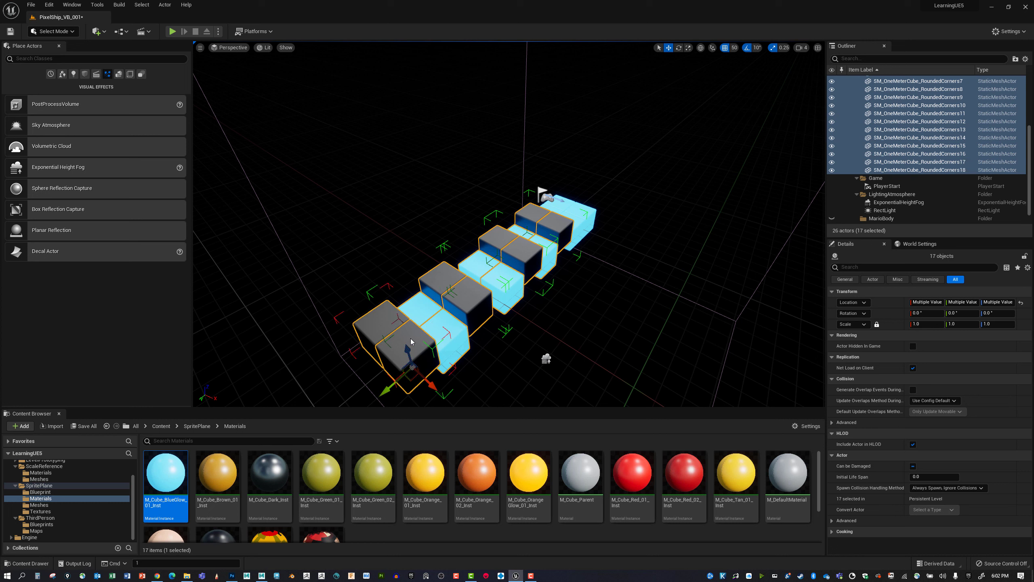
right_click(410, 339)
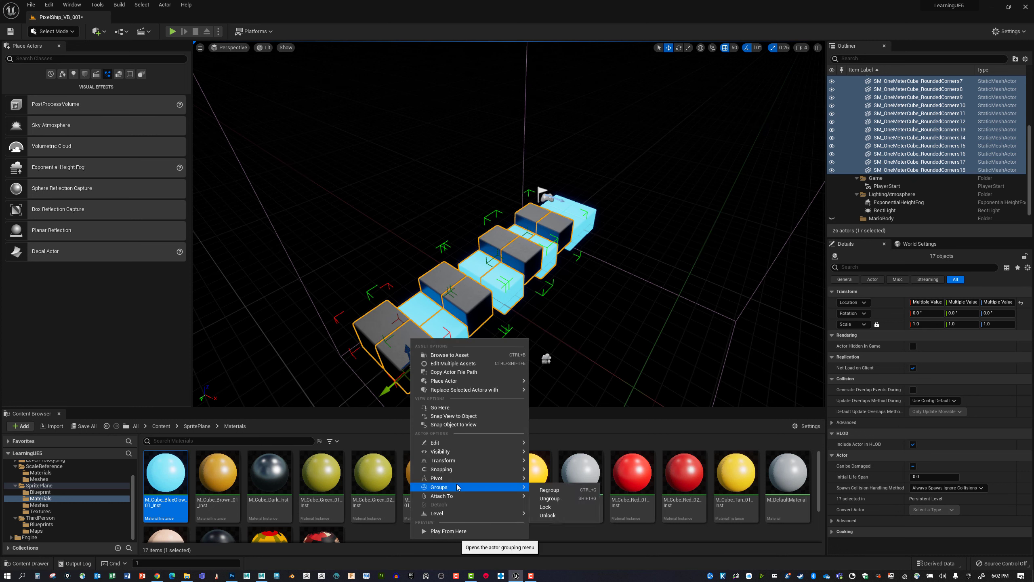
mouse_move(468, 487)
left_click(560, 507)
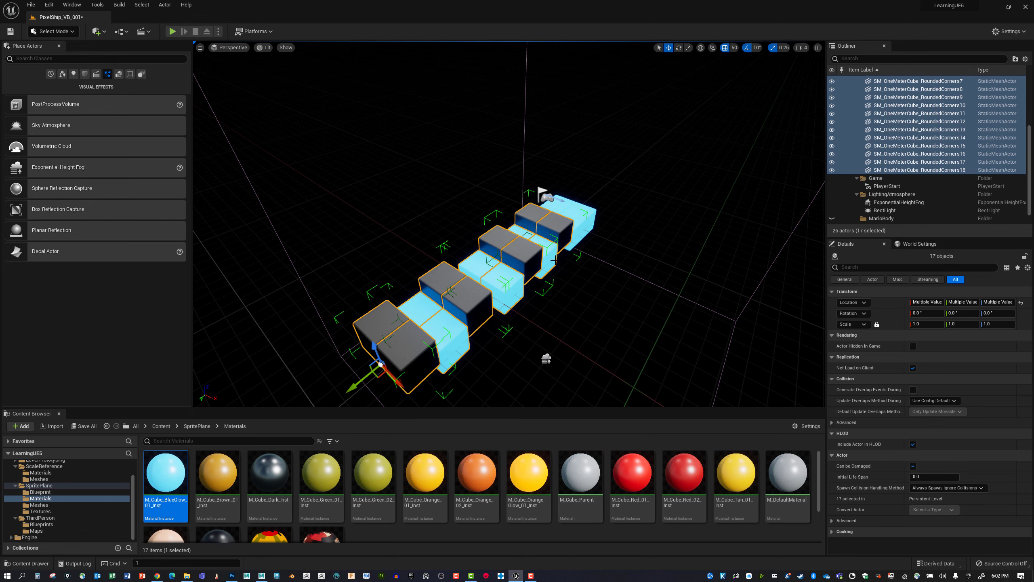
Duplicate the selected strip along Y onto the opposite side of the four-cube blue platform
scroll(452, 358, "down", 1)
scroll(446, 275, "up", 1)
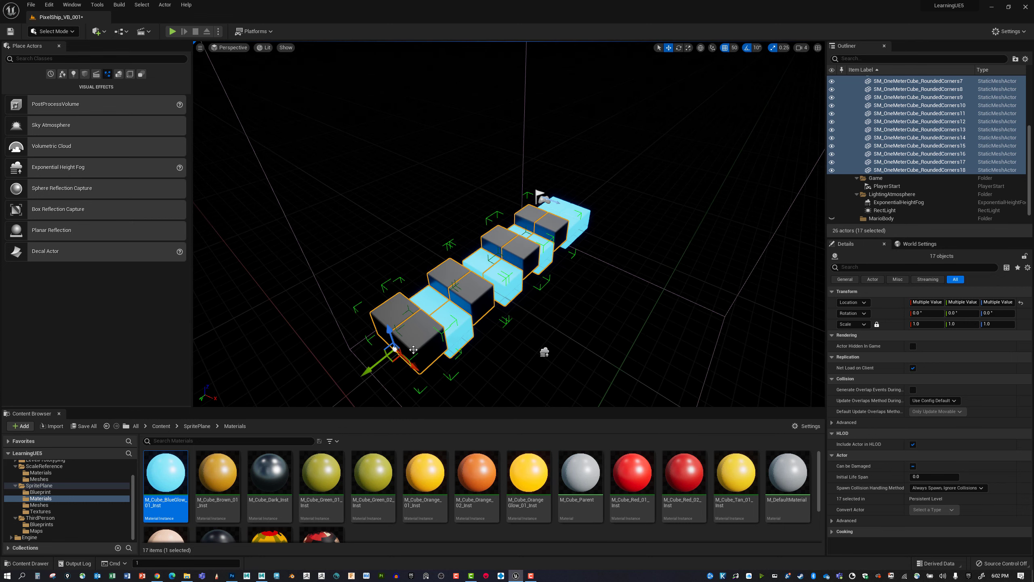
left_click_drag(373, 368, 616, 222, "alt")
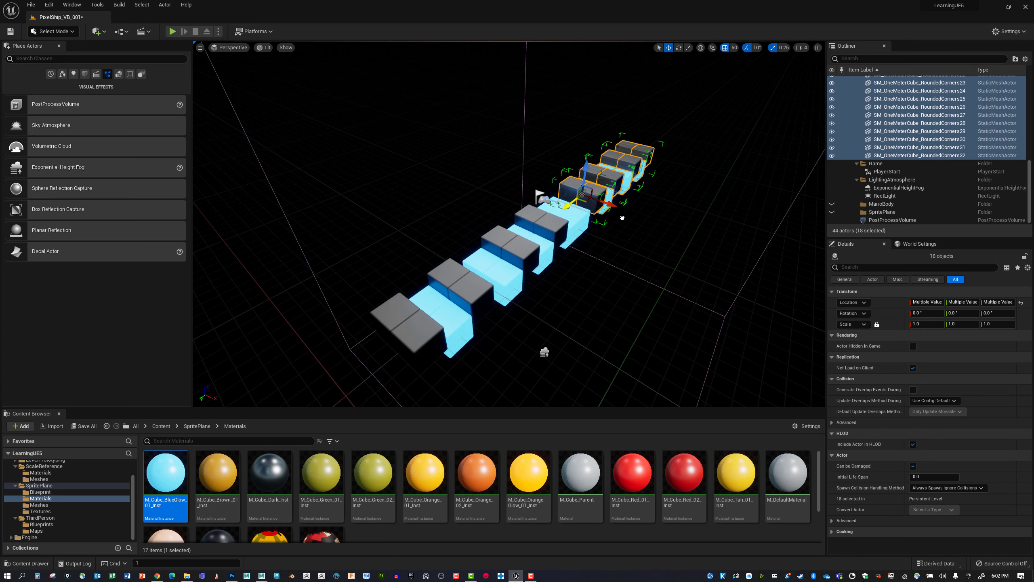
mouse_move(600, 256)
right_mouse_down()
mouse_move(621, 249)
mouse_move(588, 260)
mouse_move(608, 257)
right_mouse_up()
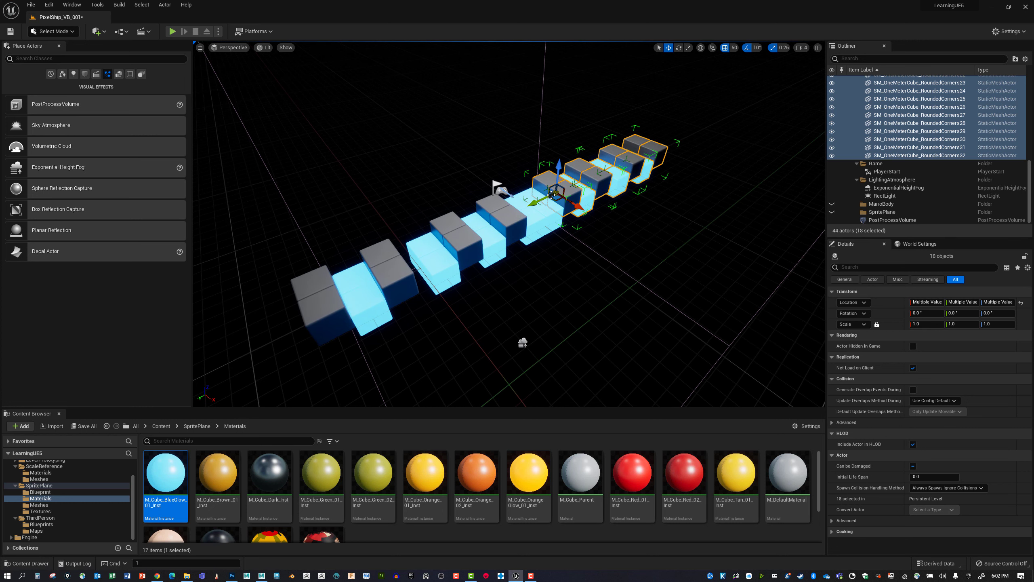
left_click(525, 150)
left_click(548, 178)
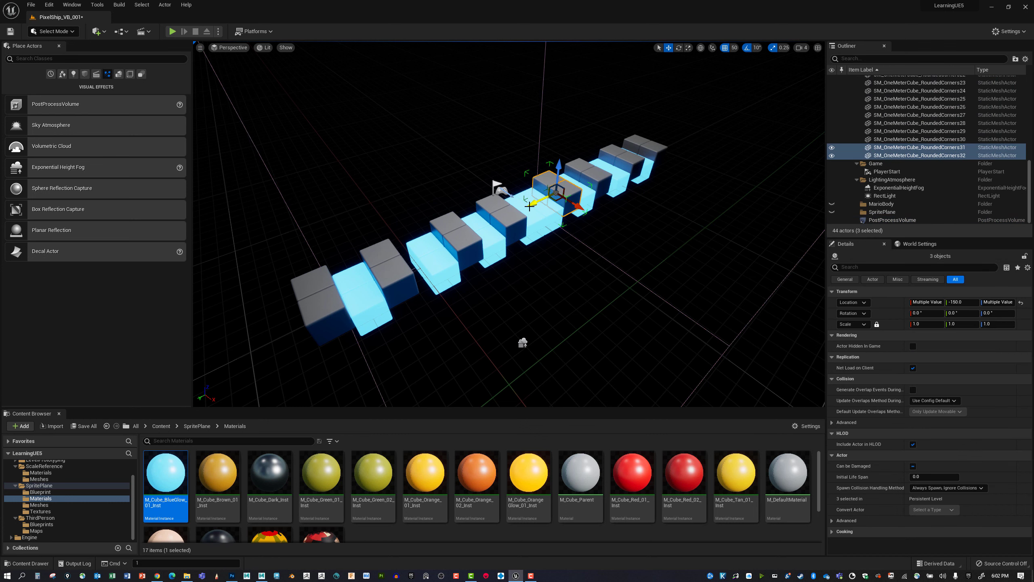
key("ctrl+z")
key("ctrl+z")
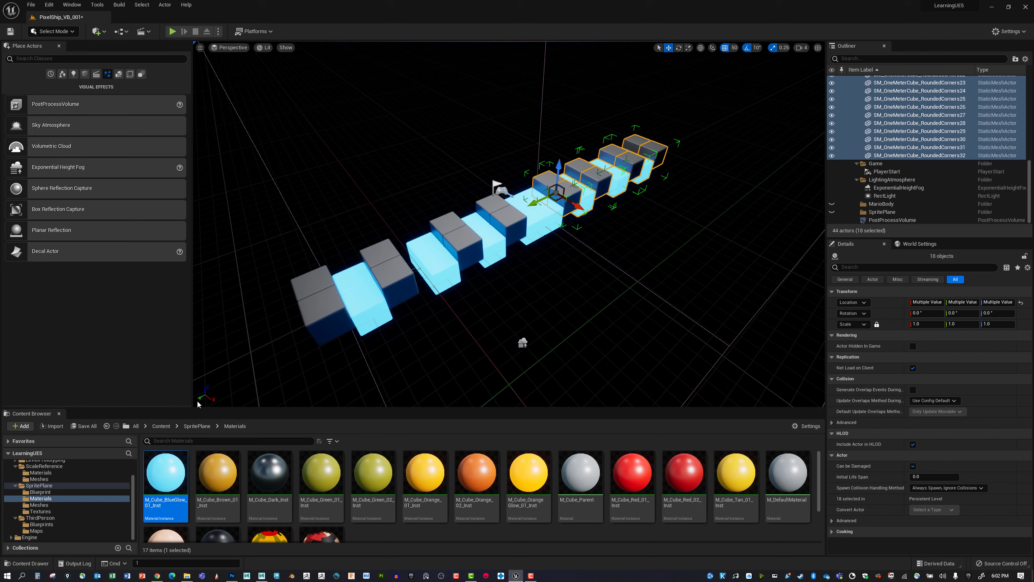
Mirror the duplicated strip in Y and move it along Y to meet the blue platform
right_click_drag(282, 270, 336, 289)
right_click(433, 132)
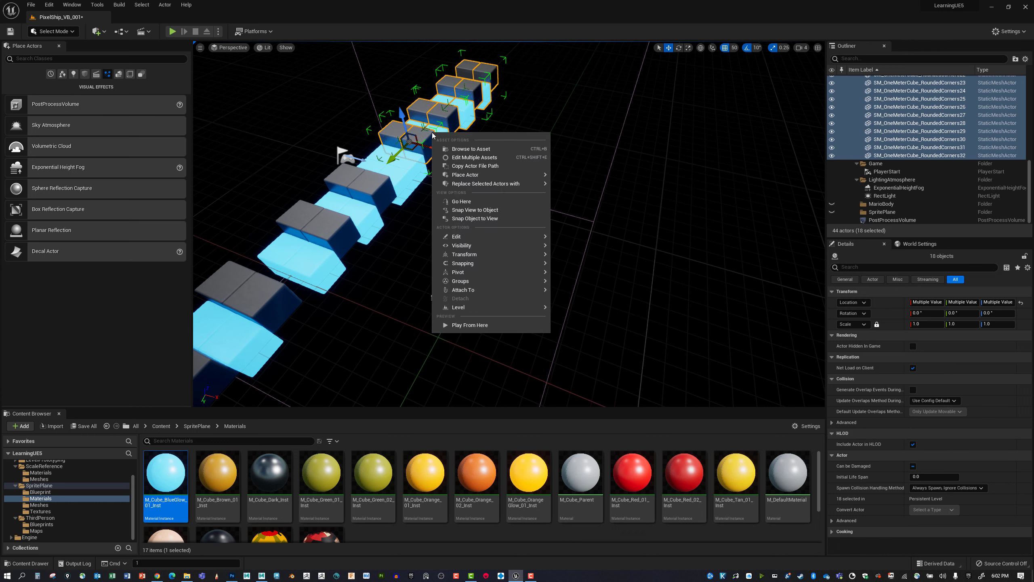
mouse_move(483, 255)
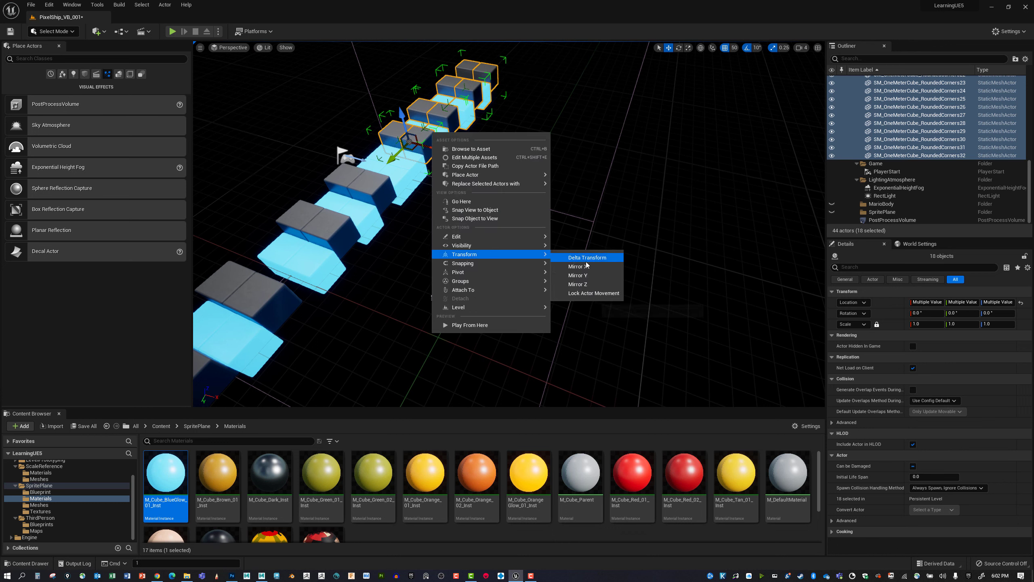
left_click(603, 276)
left_click_drag(425, 155, 509, 89)
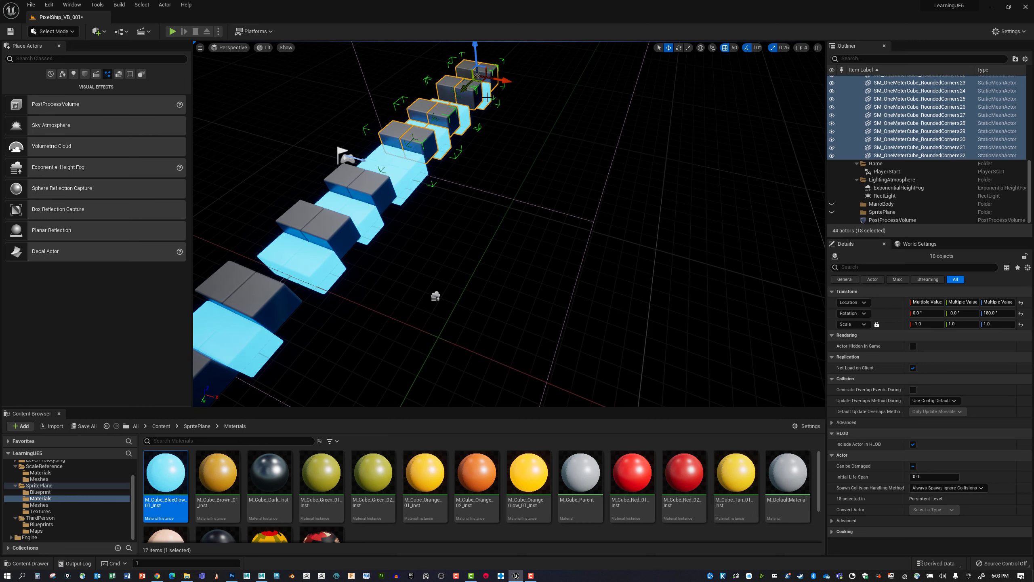
Inspect the spacing between the groups on the mirrored and original halves of the strip, then clear the selection
left_click(397, 129)
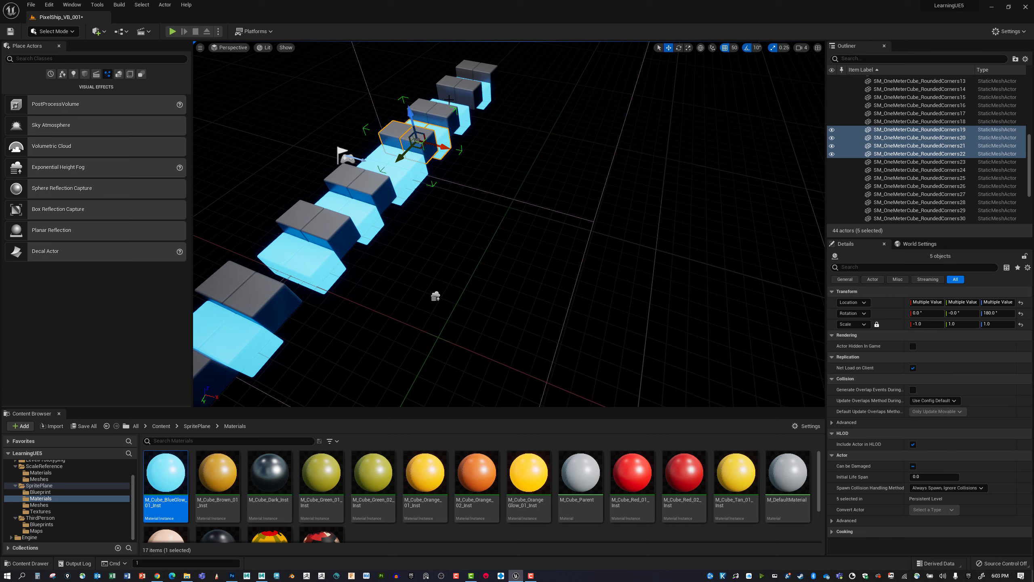
left_click(459, 115)
left_click(484, 97)
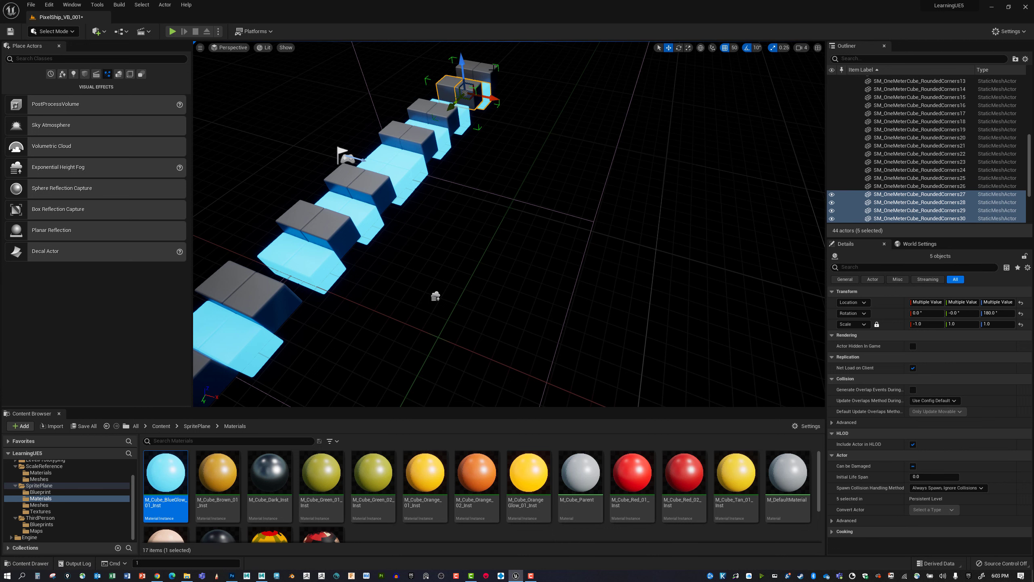
left_click(490, 73)
scroll(371, 213, "down", 2)
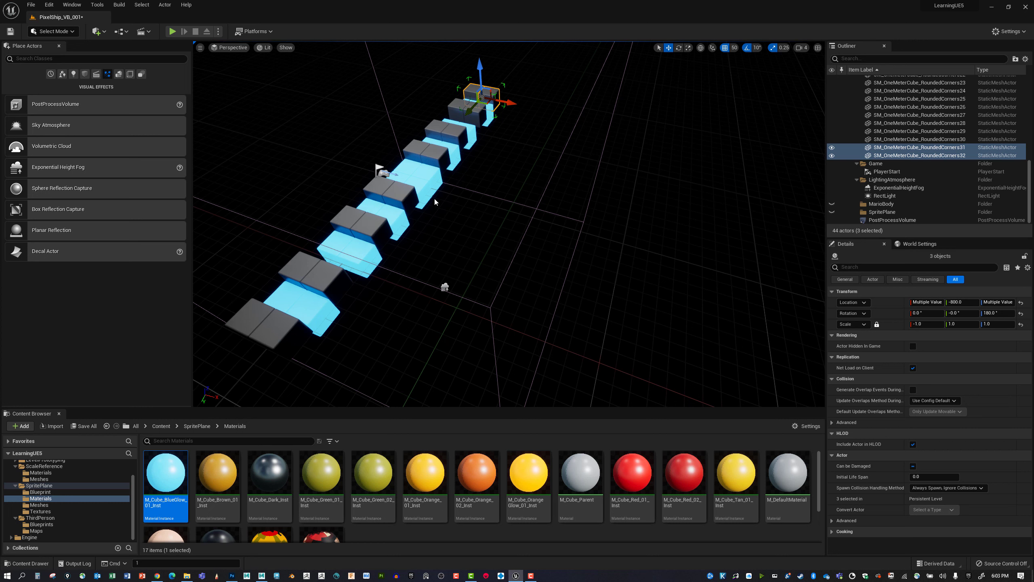
left_click(285, 322, "ctrl")
left_click(315, 287, "ctrl")
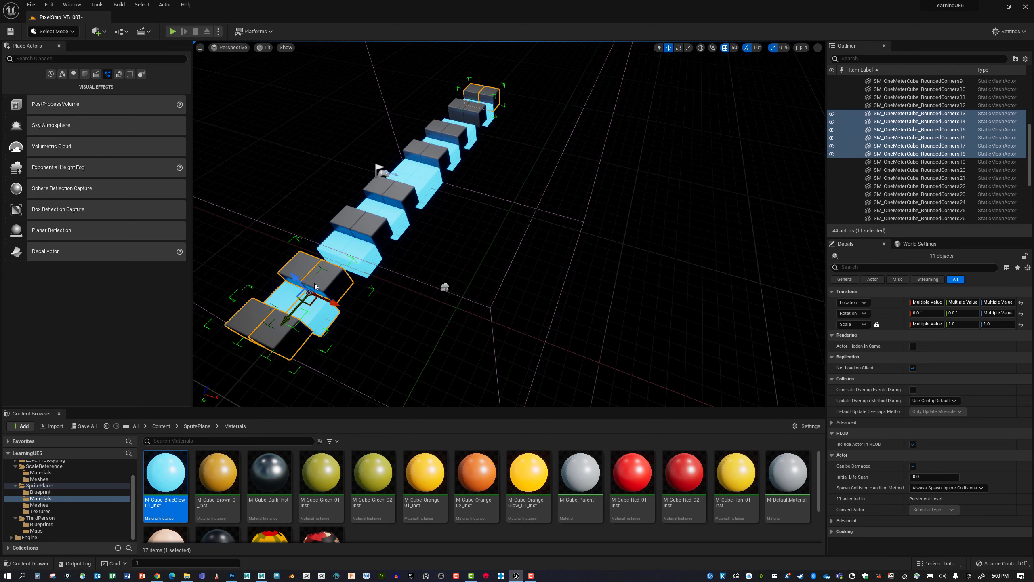
left_click(346, 249, "ctrl")
right_click_drag(397, 299, 356, 299)
key("d")
key("Escape")
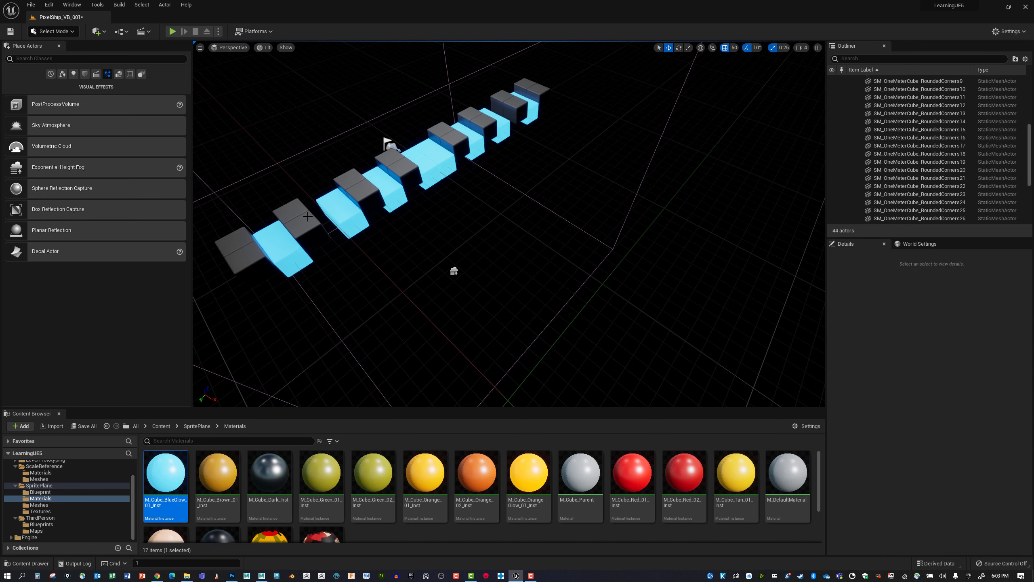
Move the original half's outermost four-cube group and raised end pair inward along Y to close the gap
left_click(277, 247)
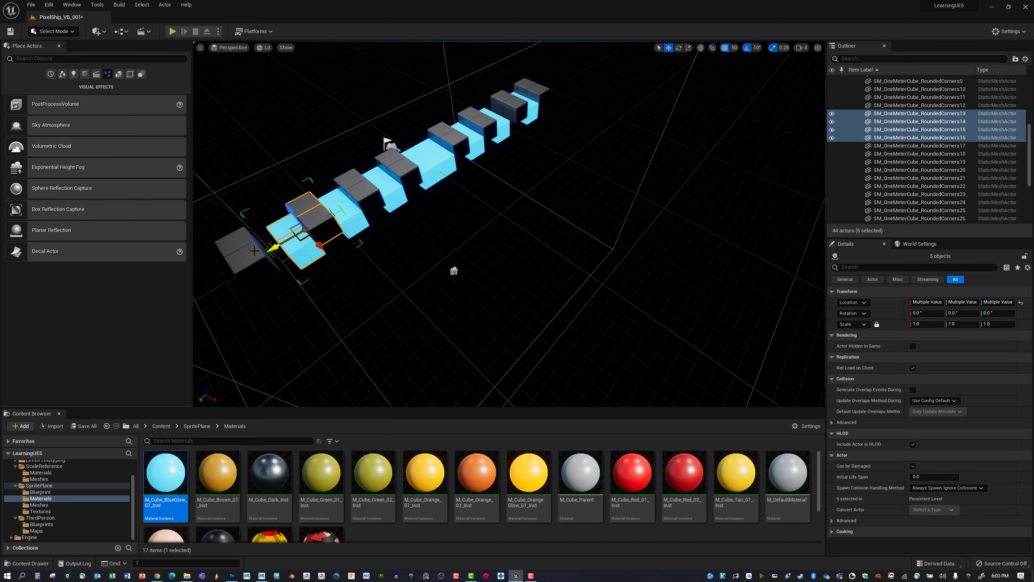
left_click(261, 256)
right_click_drag(280, 231, 249, 231)
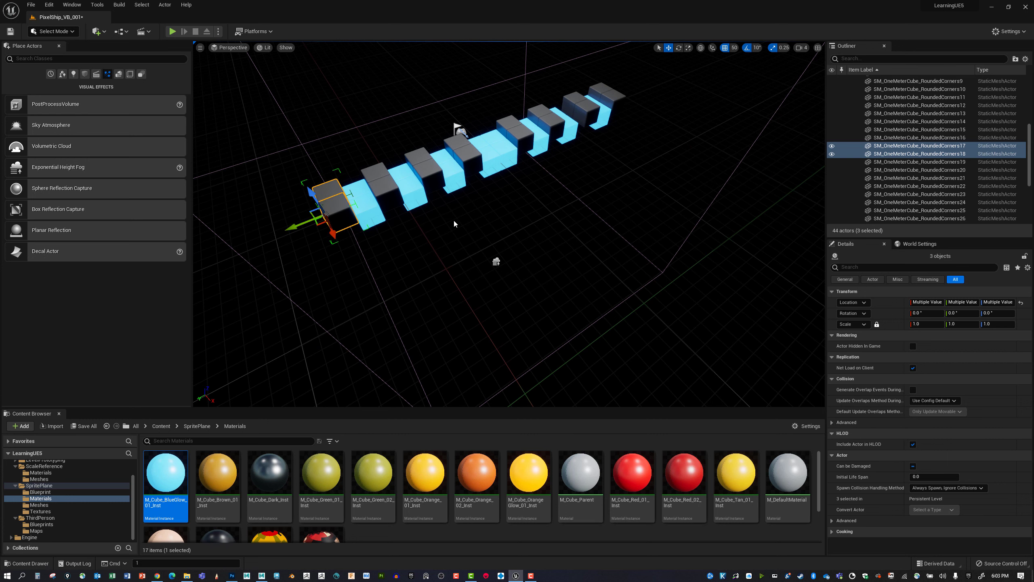
Shift the mirrored half's outermost group inward along Y to close its gap, and place the raised end pair at Y -750
right_click_drag(446, 222, 421, 222)
key("d")
key("d")
right_click_drag(575, 163, 539, 163)
left_click(563, 151)
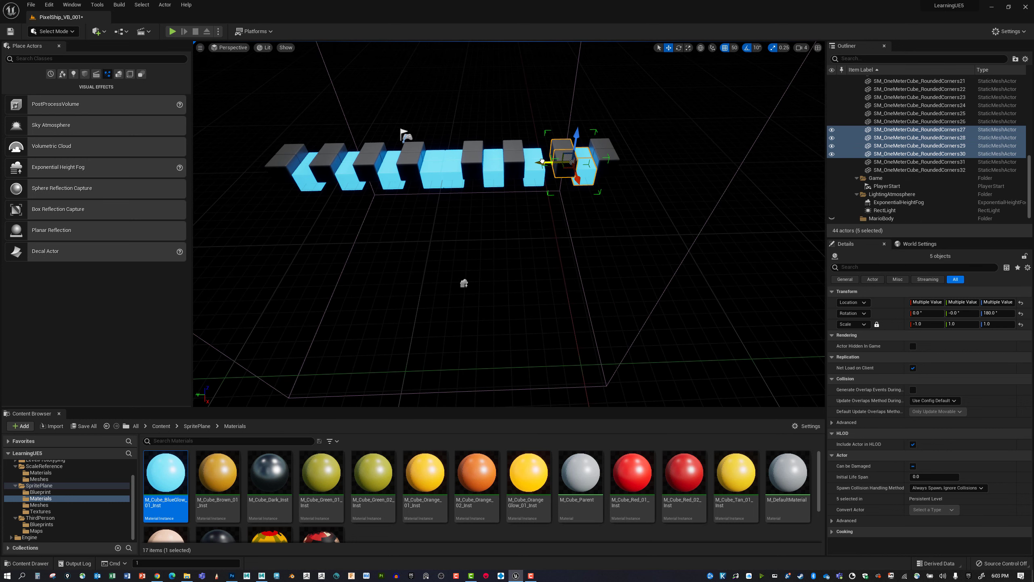
left_click_drag(548, 162, 574, 158)
left_click(604, 150)
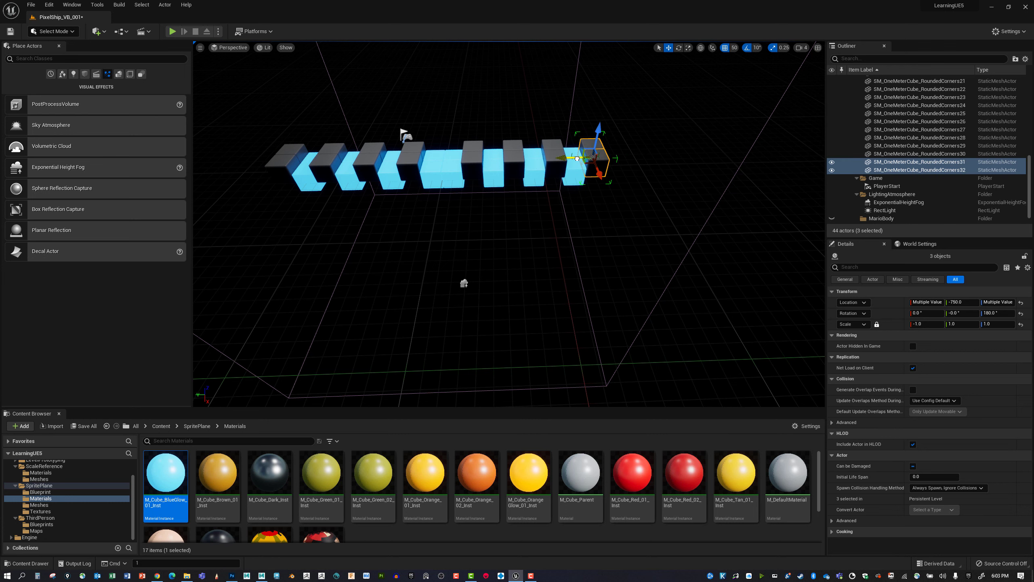
Select every raised grey and glowing blue cube group on both halves of the strip, leaving out the central blue platform
key("a")
right_click_drag(453, 226, 505, 284)
key("s")
left_click(295, 265)
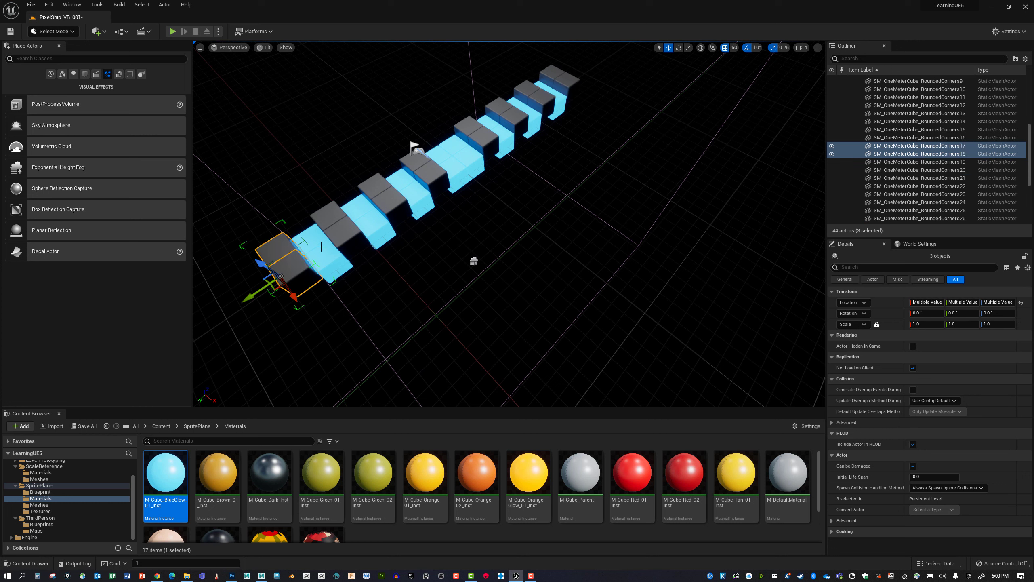
left_click(323, 249, "ctrl")
left_click(377, 236, "ctrl")
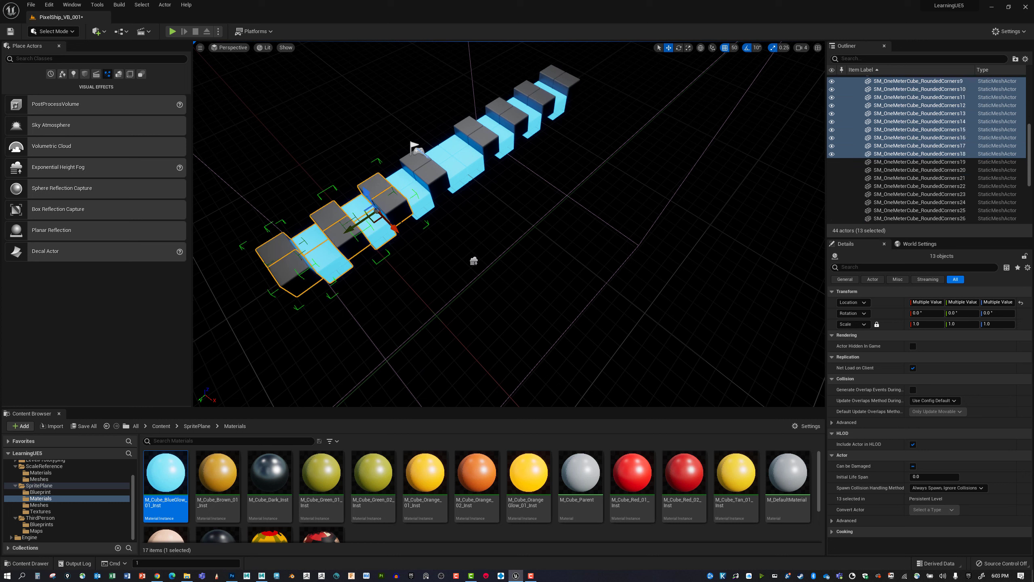
left_click(421, 211, "ctrl")
left_click(464, 160, "ctrl")
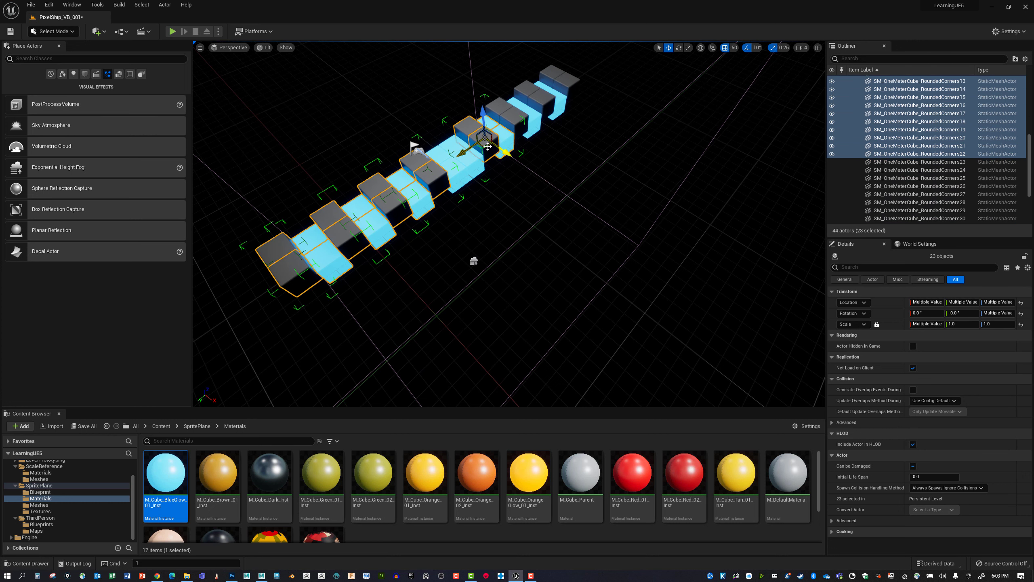
left_click(533, 112, "ctrl")
left_click(560, 100, "ctrl")
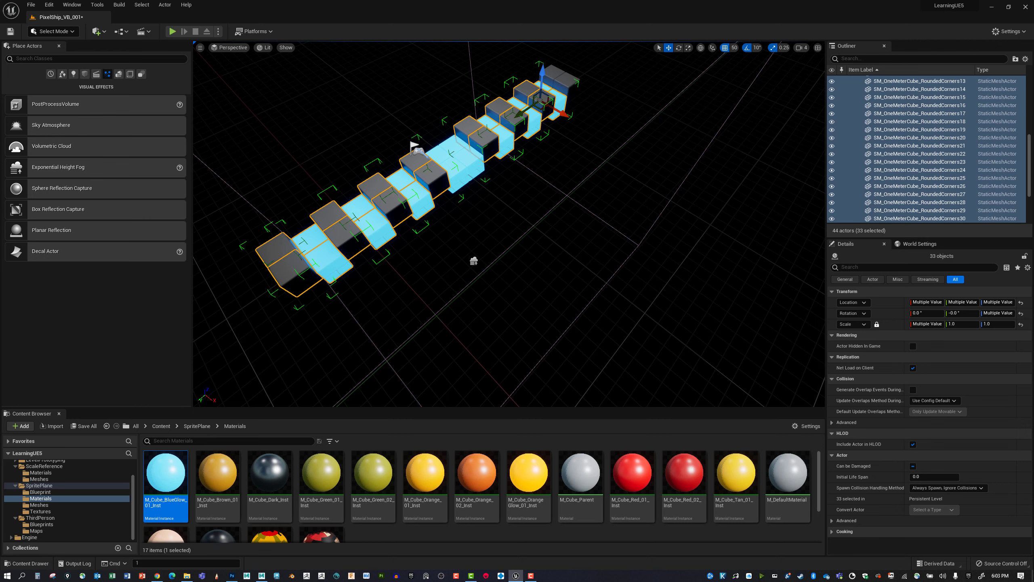
left_click(572, 86, "ctrl")
left_click_drag(585, 96, 595, 135)
key("ctrl+z")
Duplicate the selected cube groups in place over the original strip
right_click_drag(566, 130, 623, 132)
key("a")
scroll(568, 189, "down", 2)
scroll(568, 189, "up", 2)
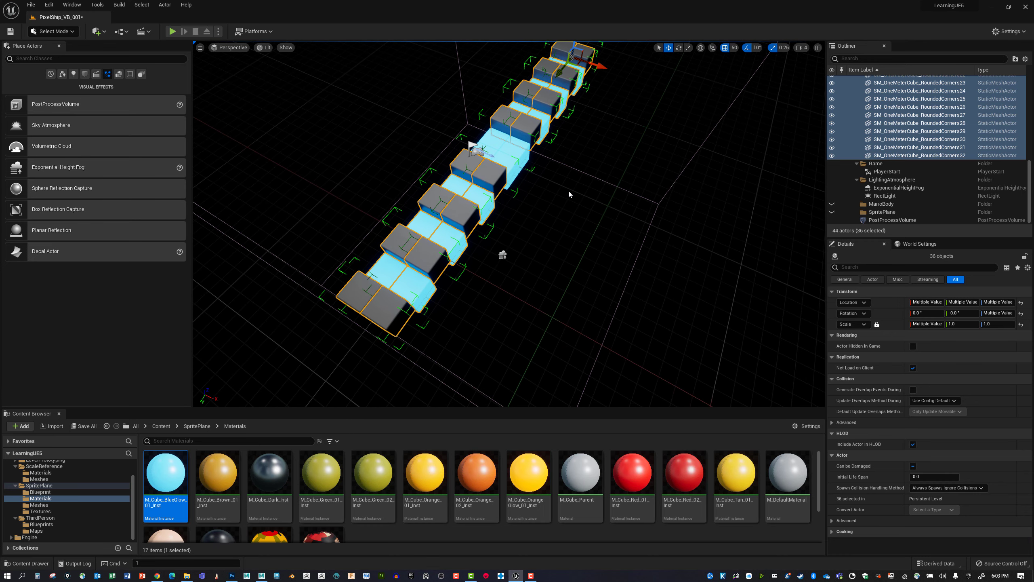
right_click_drag(568, 189, 568, 185)
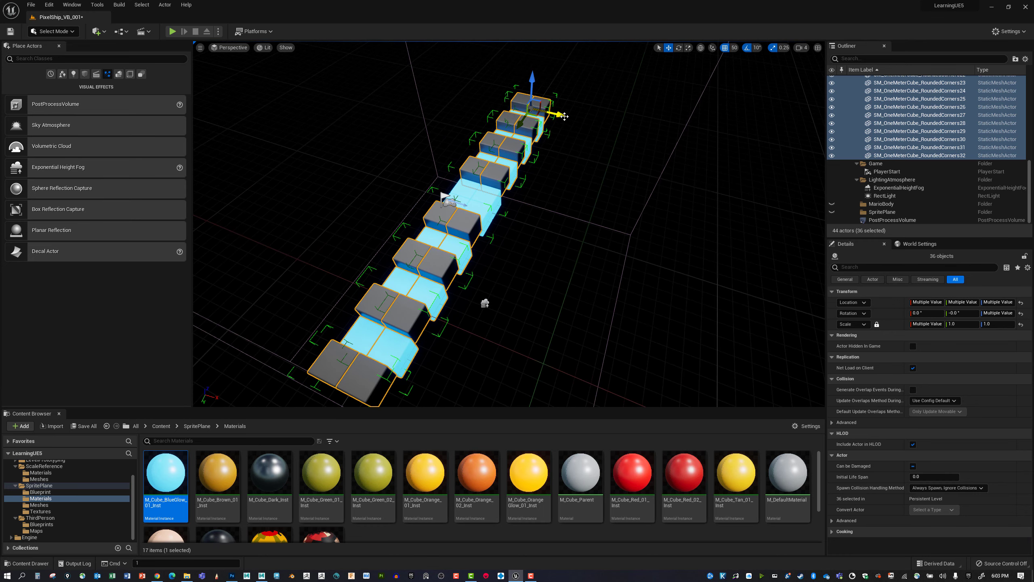
left_click_drag(562, 116, 451, 212, "alt")
scroll(468, 200, "up", 3)
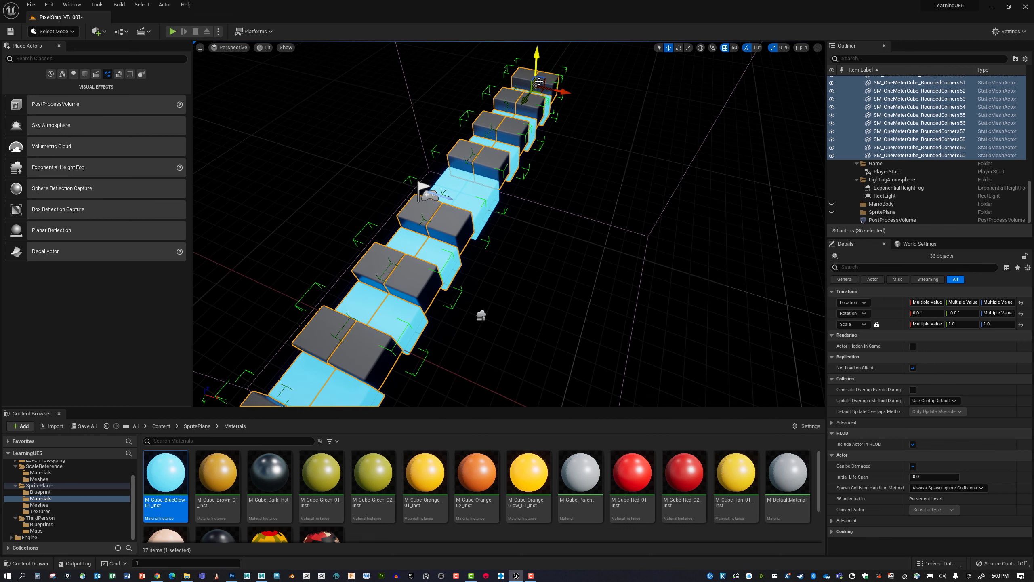
left_click(467, 196, "ctrl")
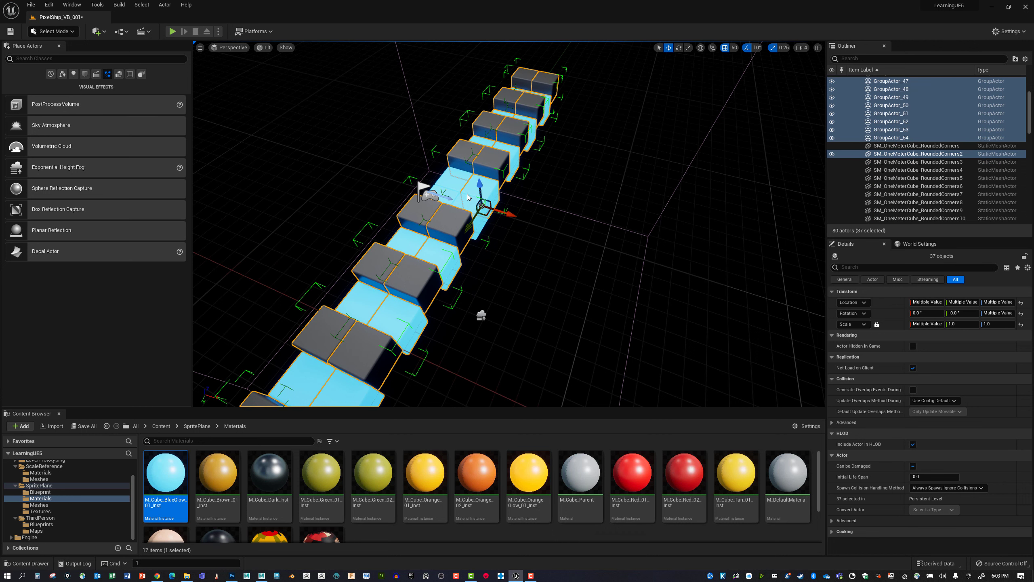
left_click(448, 192, "ctrl")
left_click(480, 205, "ctrl")
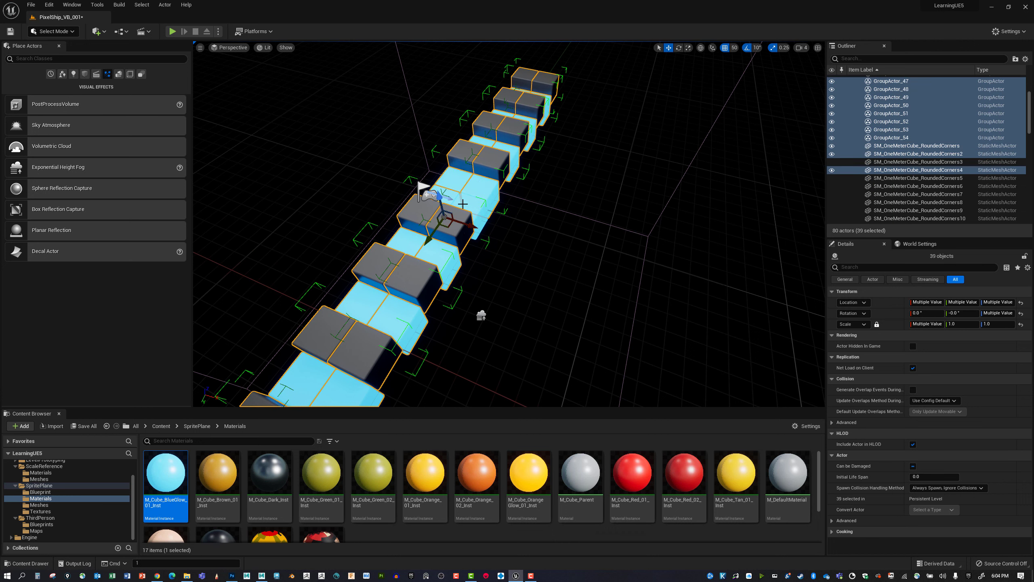
left_click(482, 207, "ctrl")
mouse_move(497, 200)
left_mouse_down("alt")
mouse_move(448, 201)
mouse_move(504, 205)
left_mouse_up("alt")
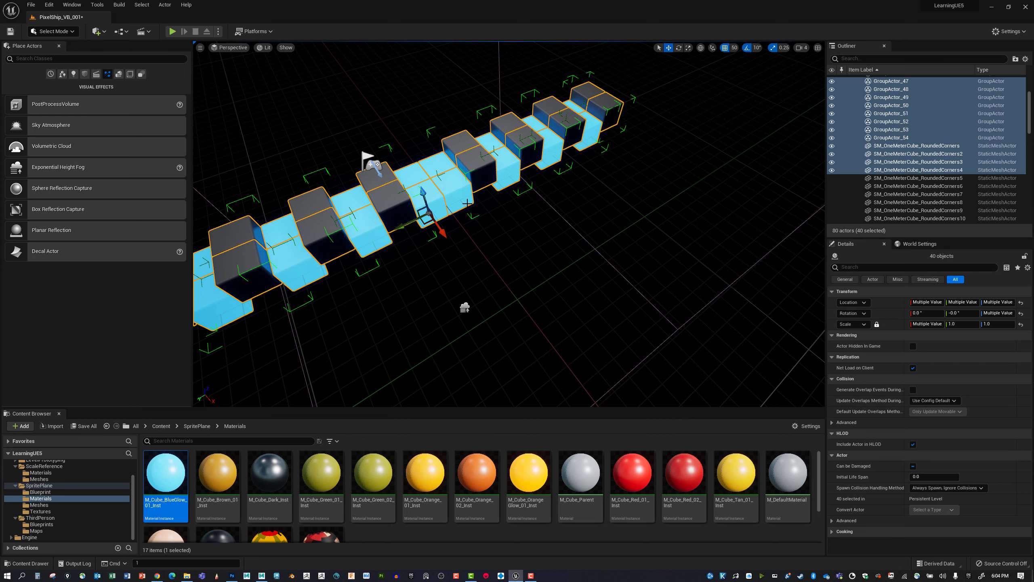
key("ctrl+z")
Group the four blue cubes of the central platform
left_click(431, 166)
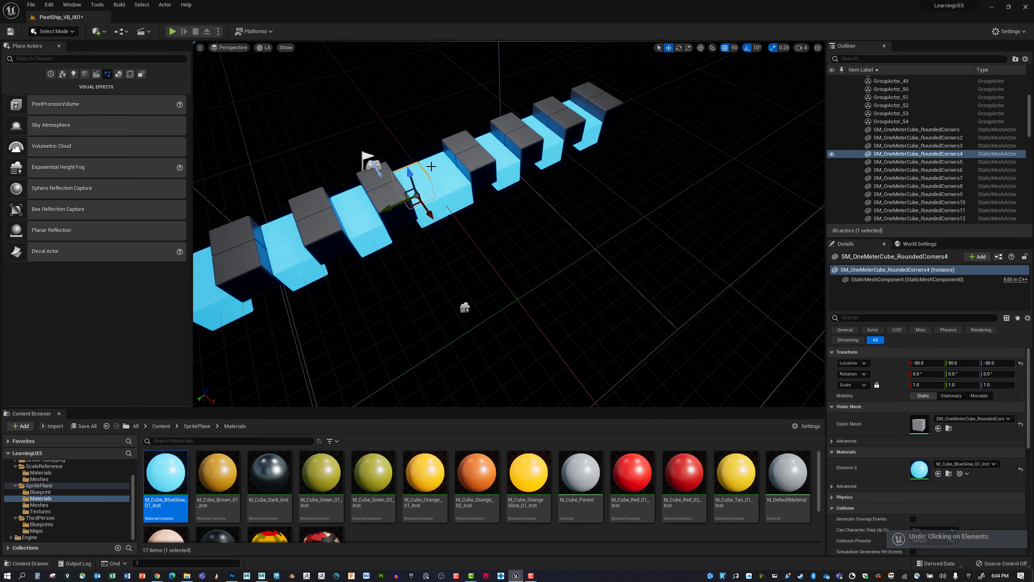
left_click(431, 166, "ctrl")
left_click(450, 191, "ctrl")
left_click(436, 216, "ctrl")
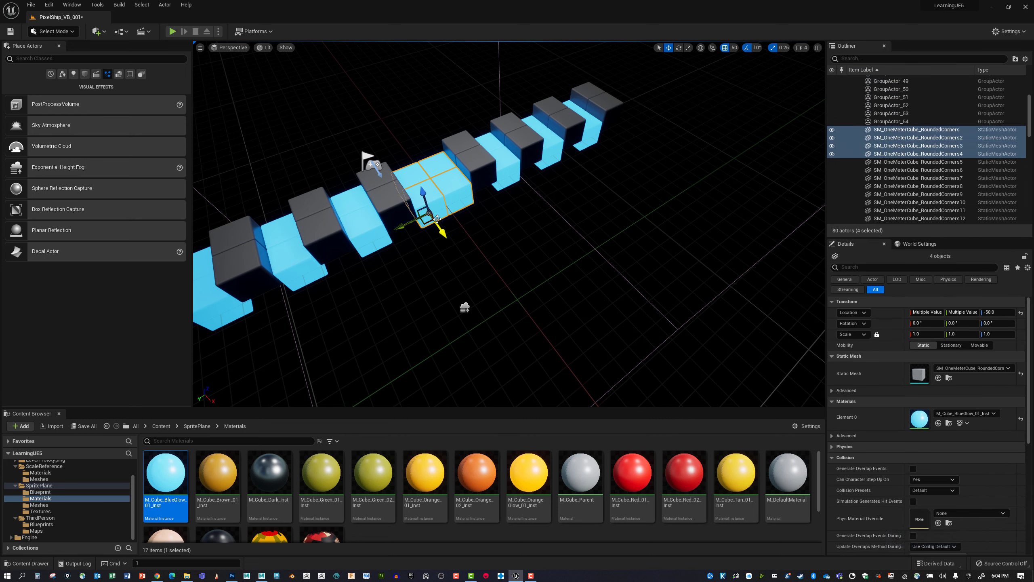
key("ctrl+g")
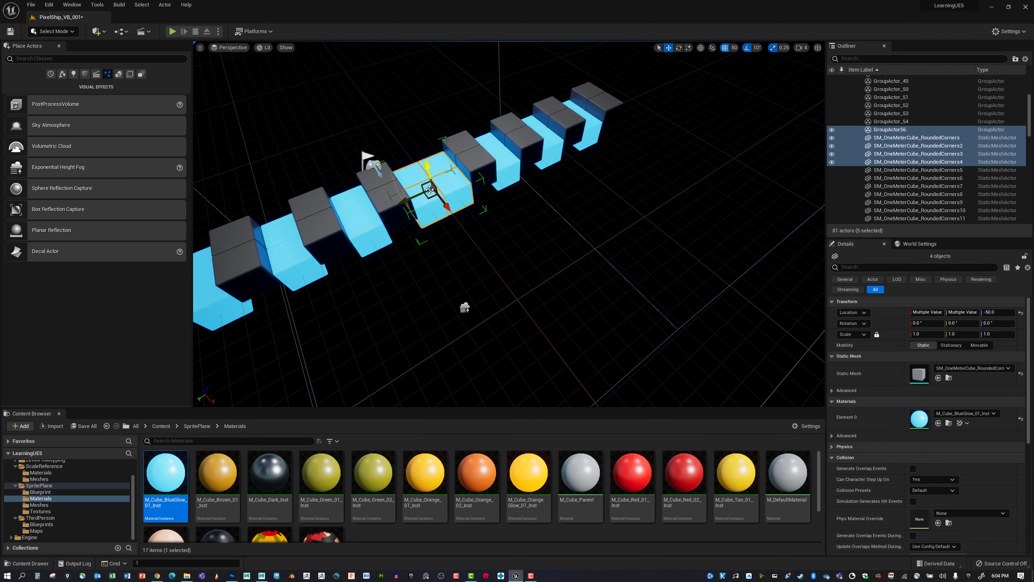
Select all duplicated cube groups along both halves of the strip, leaving out the central platform
right_click_drag(447, 202, 480, 167)
right_click_drag(418, 217, 418, 217)
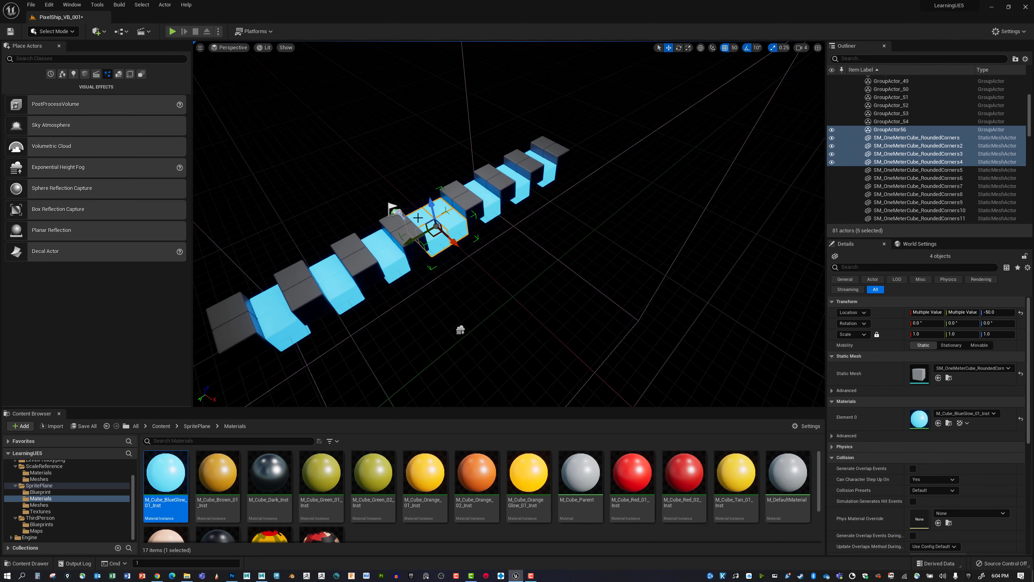
left_click(248, 312)
left_click(341, 287, "ctrl")
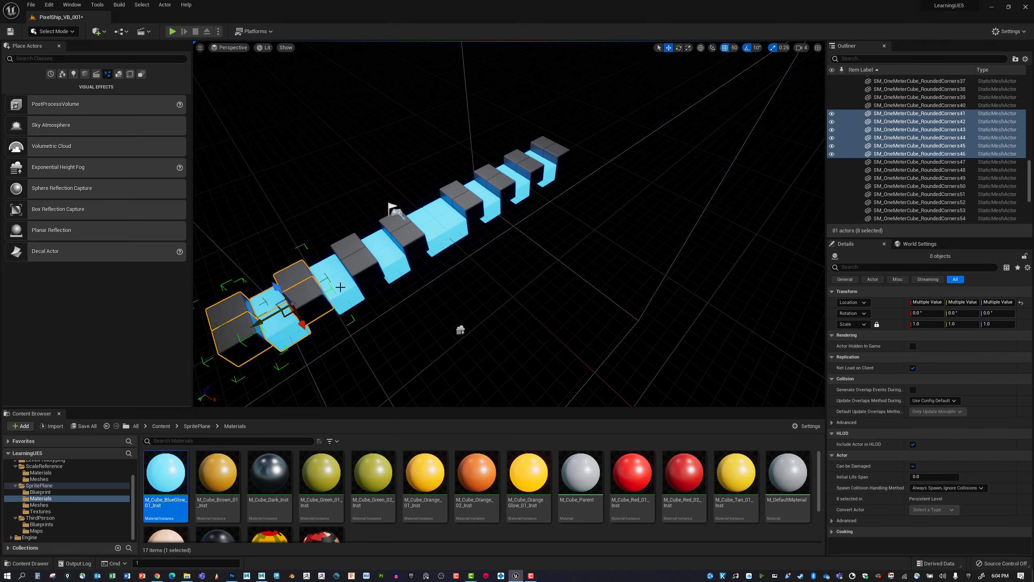
left_click(342, 276, "ctrl")
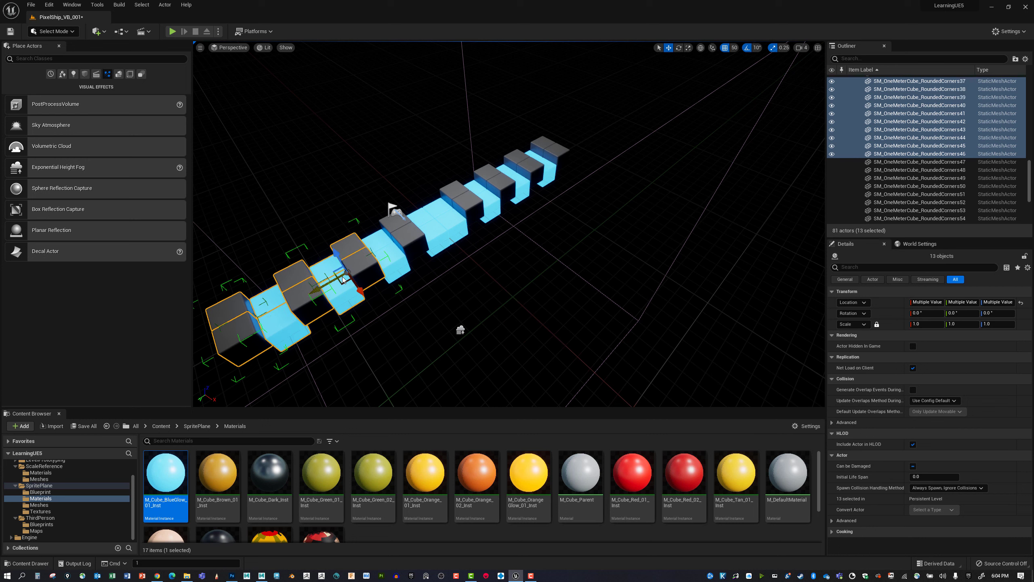
left_click(398, 267, "ctrl")
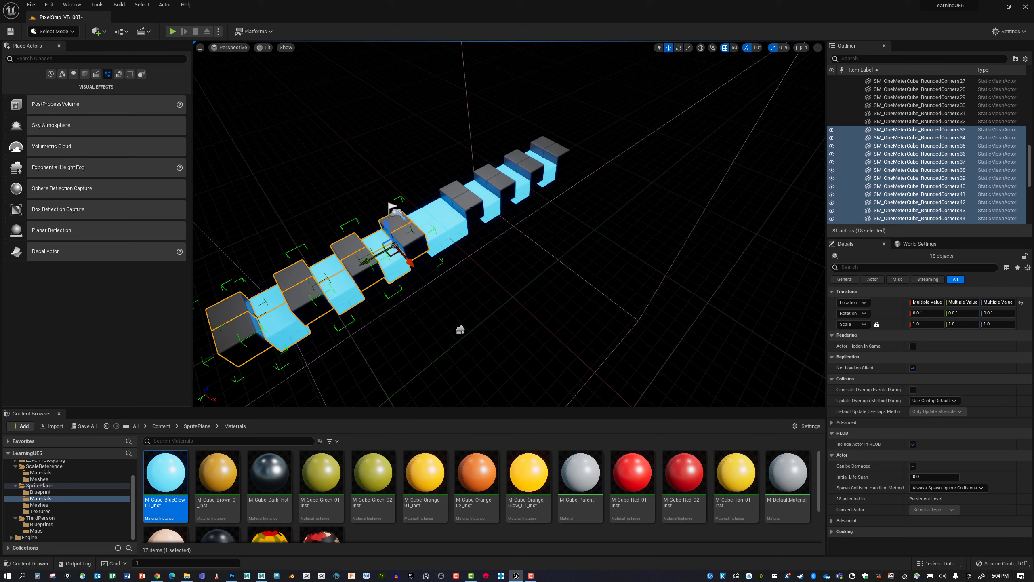
left_click(431, 220, "ctrl")
left_click(484, 206, "ctrl")
left_click(533, 179, "ctrl")
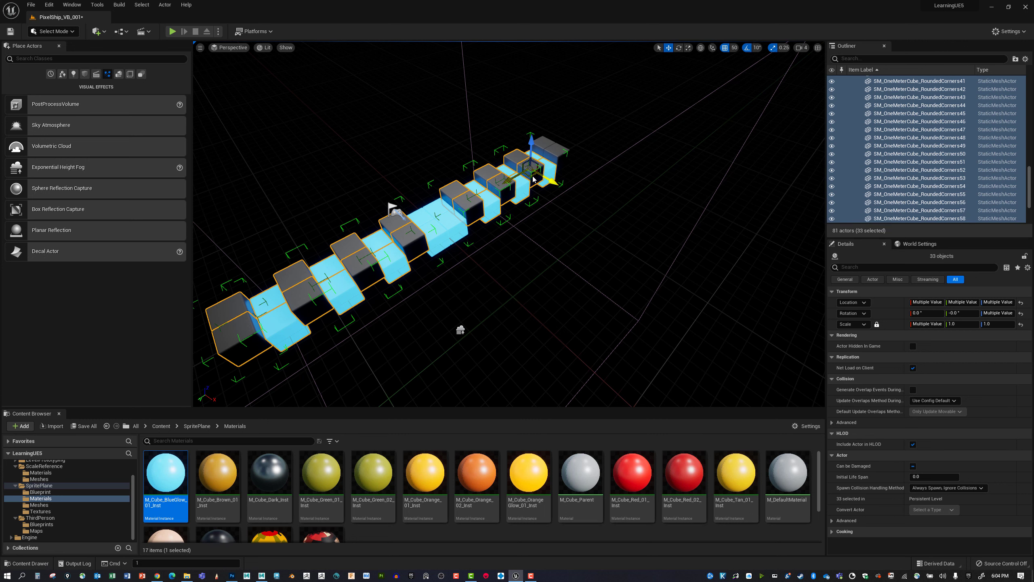
left_click(552, 152, "ctrl")
left_click_drag(561, 162, 526, 151)
key("ctrl+z")
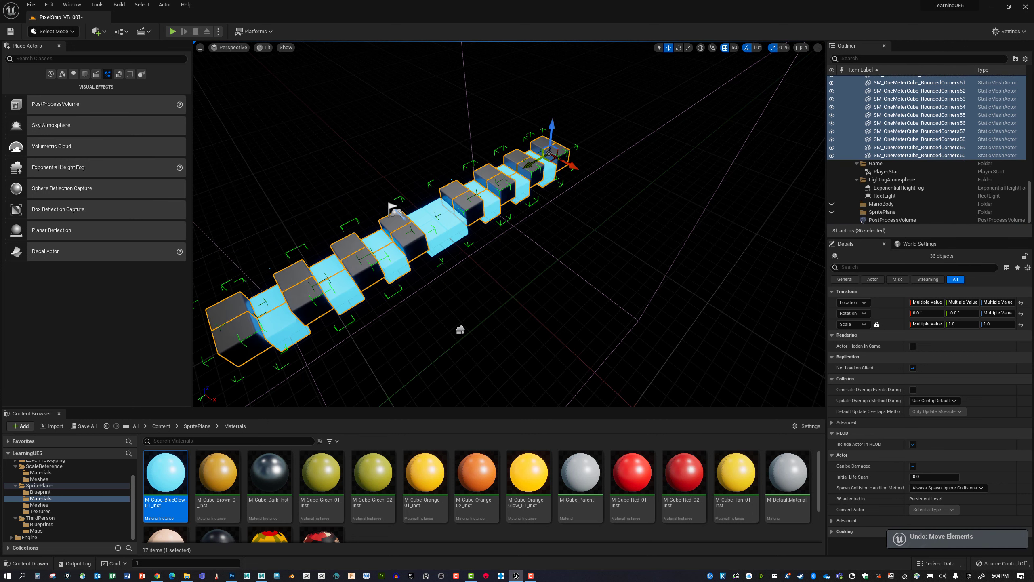
right_click_drag(417, 191, 425, 202)
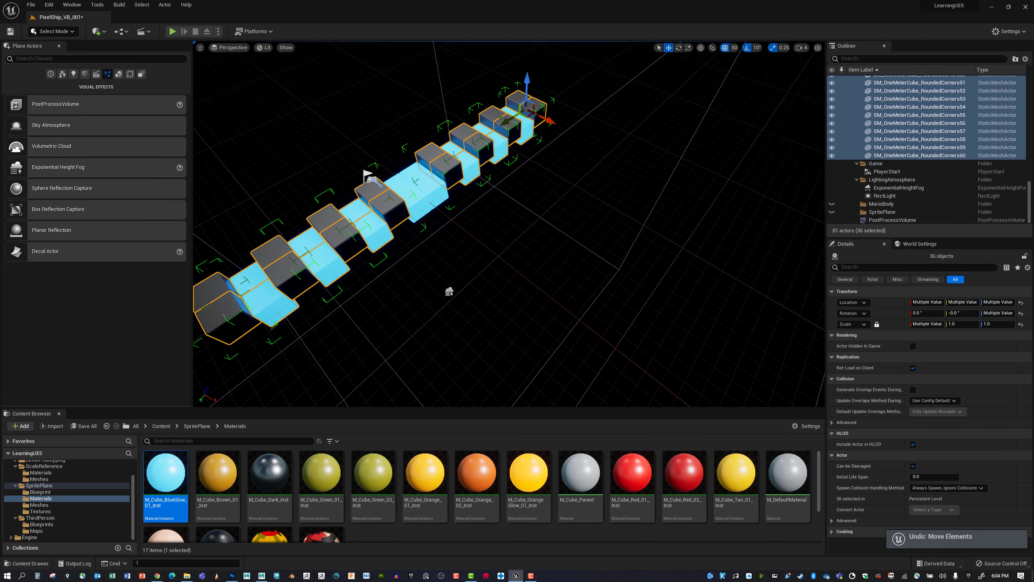
Add the platform group to the selection and rotate it all 90° about Z around the platform to form a cross, then clear the selection
left_click(418, 190, "ctrl")
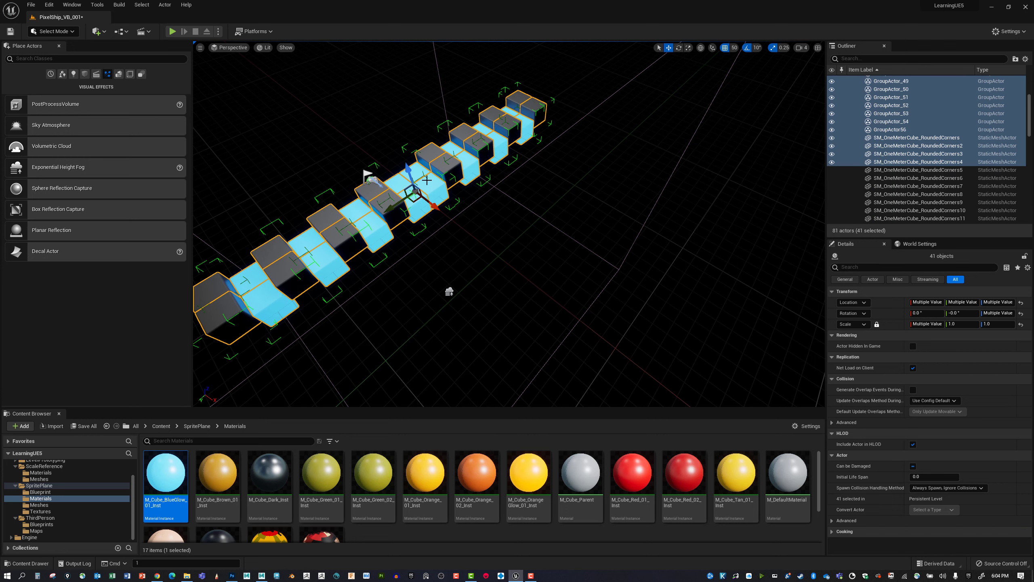
right_click_drag(426, 179, 456, 201)
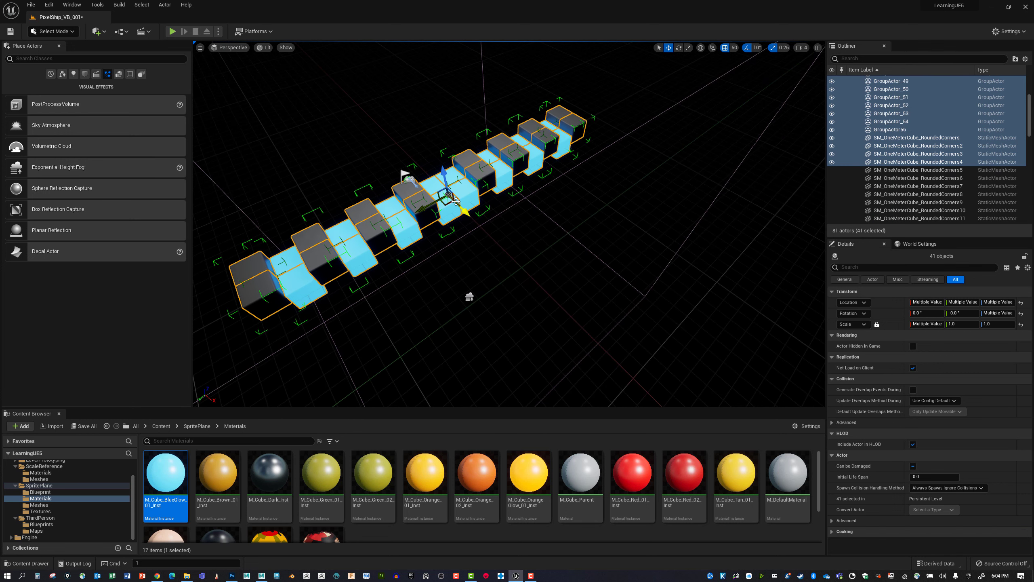
key("e")
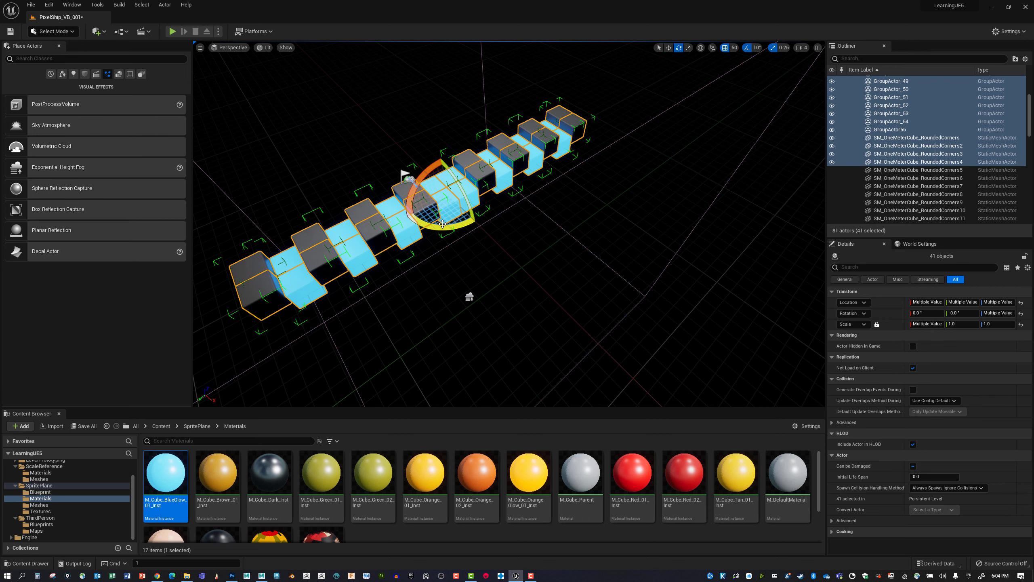
left_click_drag(443, 224, 472, 240)
key("Escape")
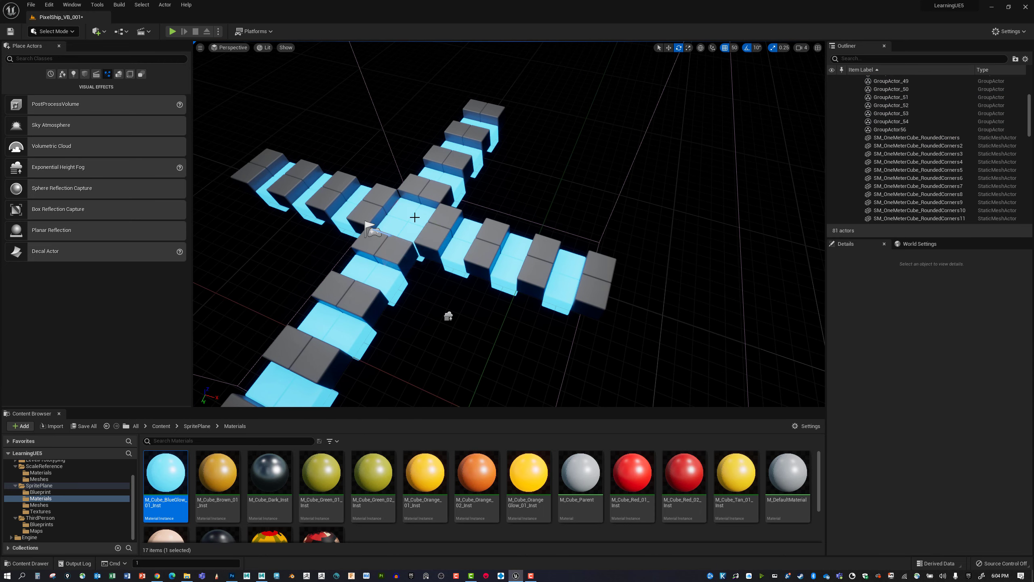
Reset the central platform group's Z rotation to 0°
left_click(412, 217)
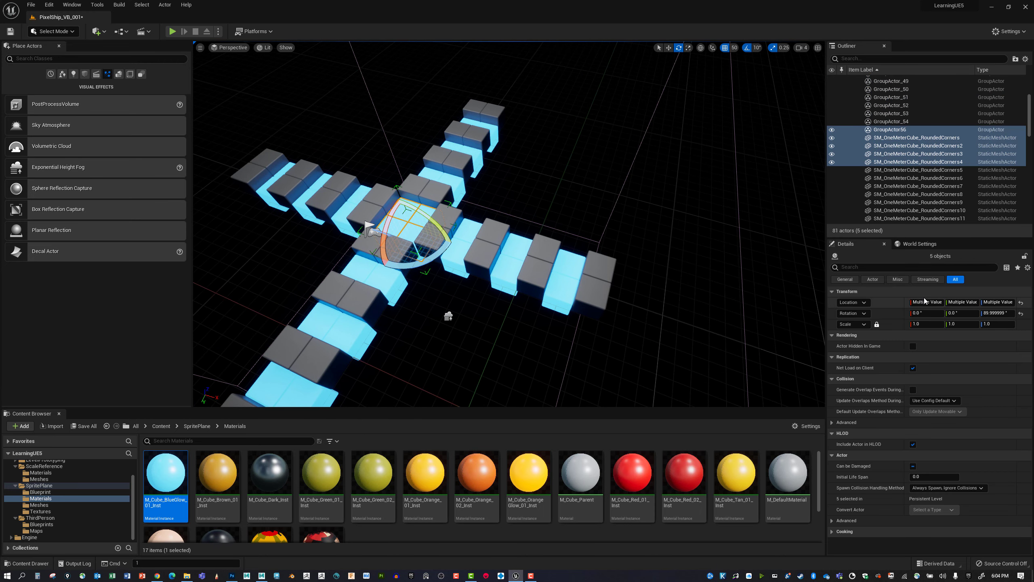
left_click(992, 312)
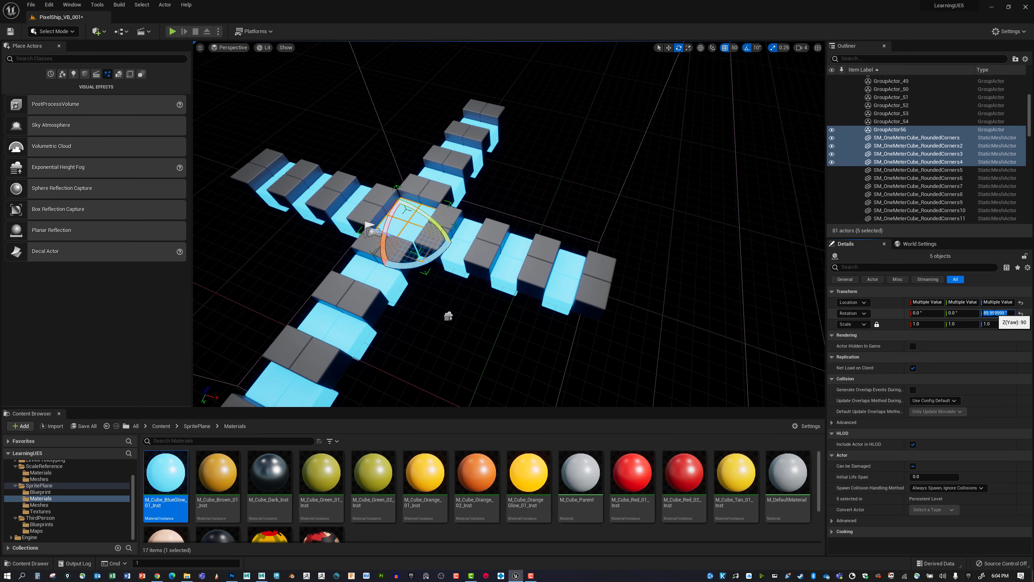
type("0")
key("Return")
scroll(549, 277, "down", 2)
left_click_drag(550, 277, 650, 321, "alt")
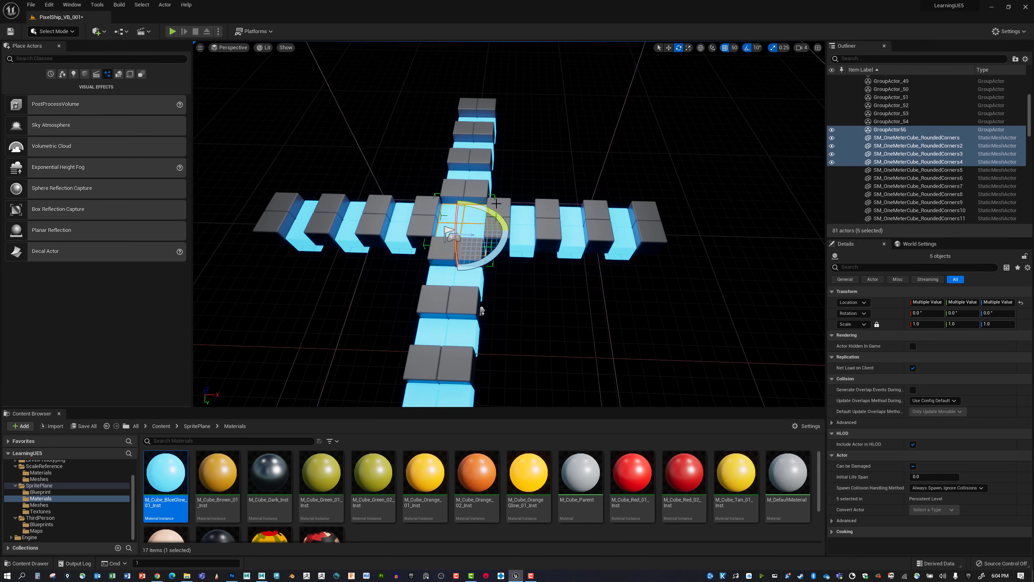
Ungroup the grey and blue four-cube group next to the platform on the positive X arm
left_click(500, 201)
scroll(557, 285, "up", 2)
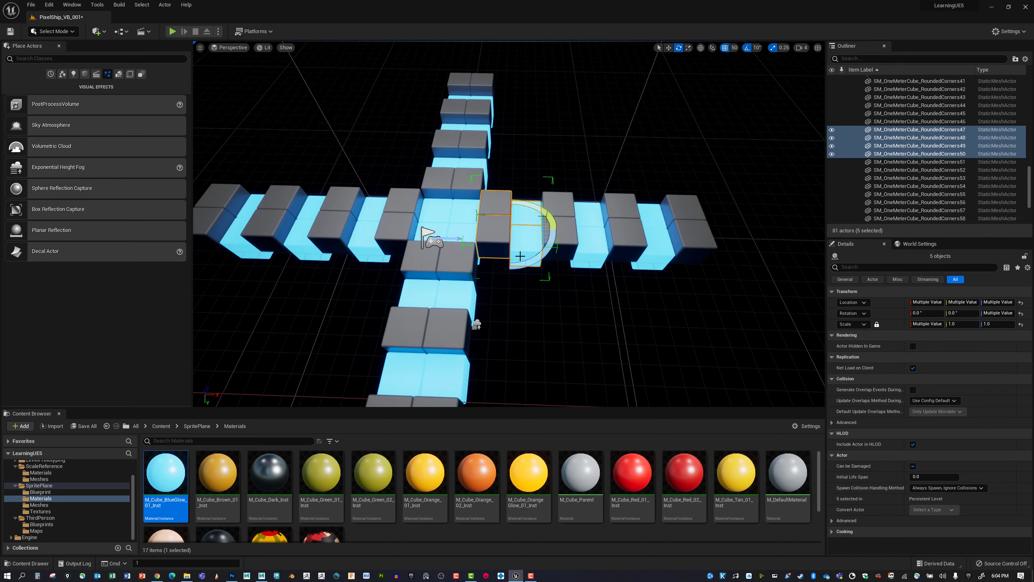
right_click(500, 235)
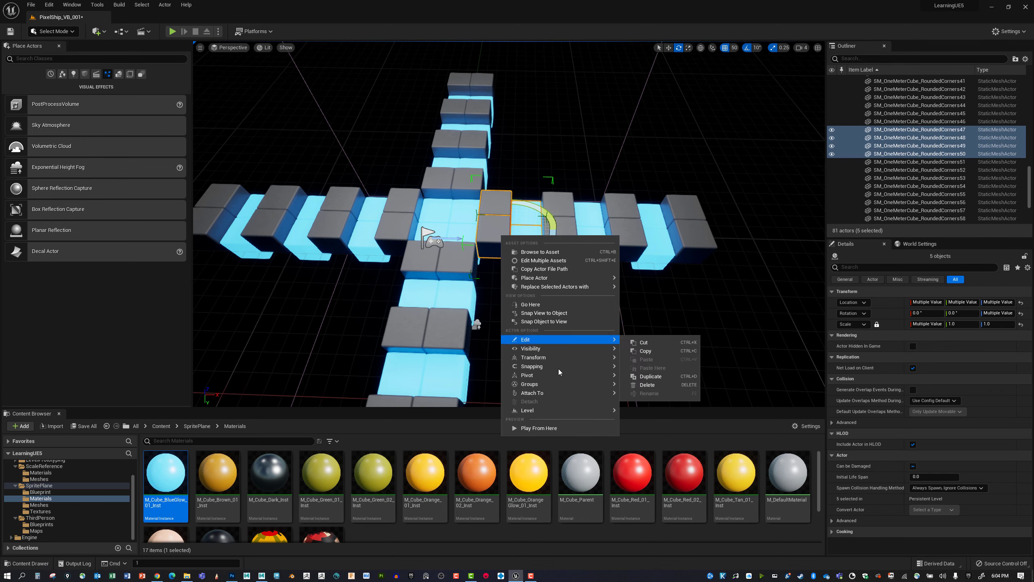
mouse_move(566, 384)
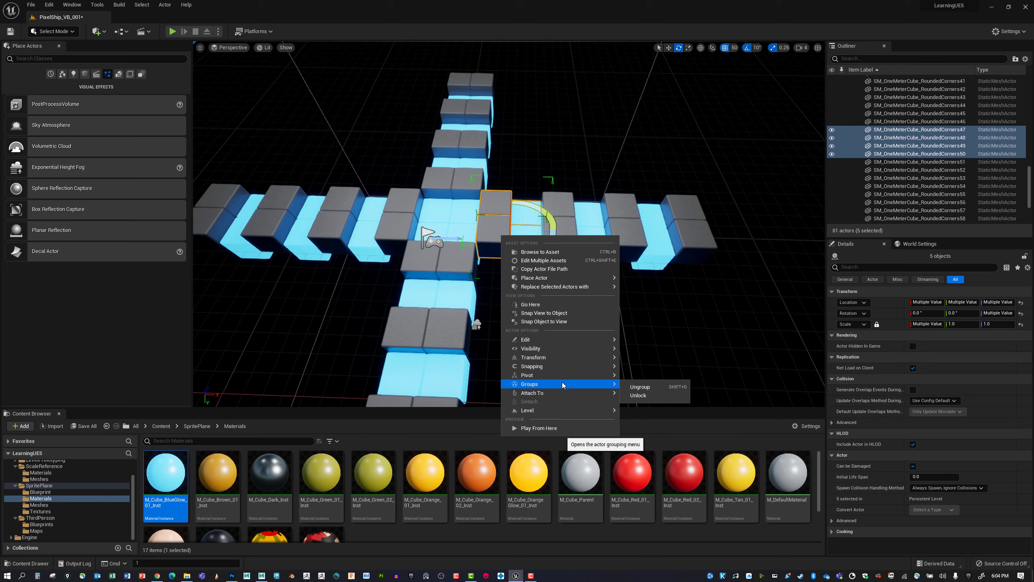
left_click(647, 386)
Duplicate the ungrouped grey cube nearest the upper arm to Y -150 and repeat it along X into a seven-cube row ending at X 750
left_click(504, 198)
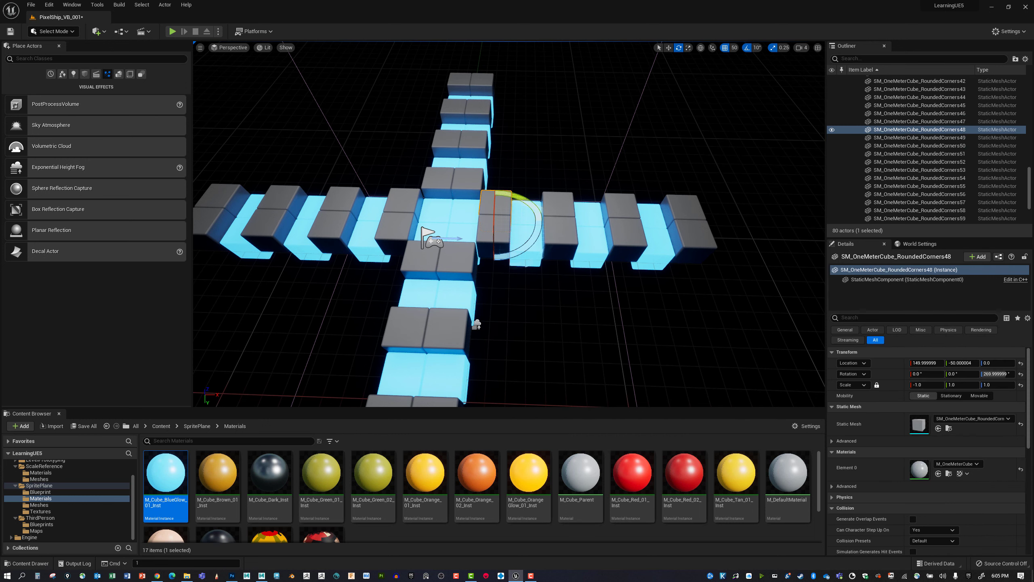
key("w")
scroll(507, 199, "up", 1)
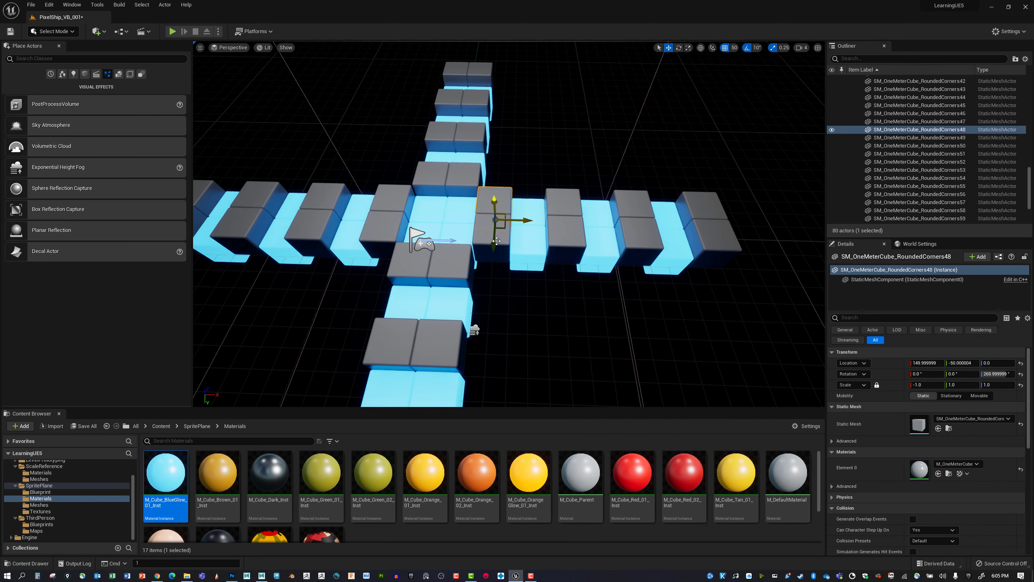
left_click_drag(491, 250, 708, 199, "alt")
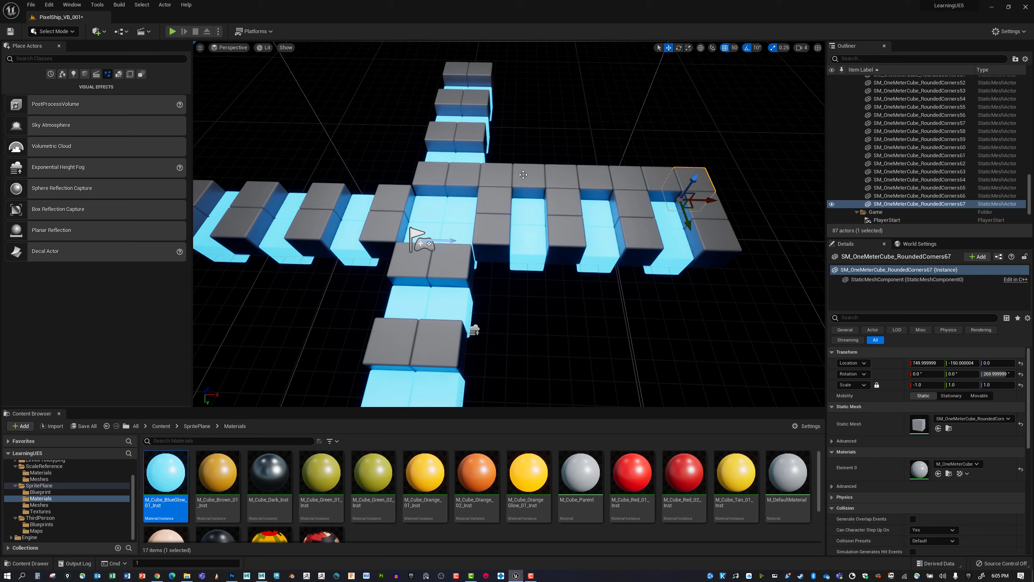
Select the seven grey cubes of the row at Y -150 and group them
left_click(499, 175)
left_click(529, 175, "ctrl")
left_click(562, 176, "ctrl")
left_click(595, 176, "ctrl")
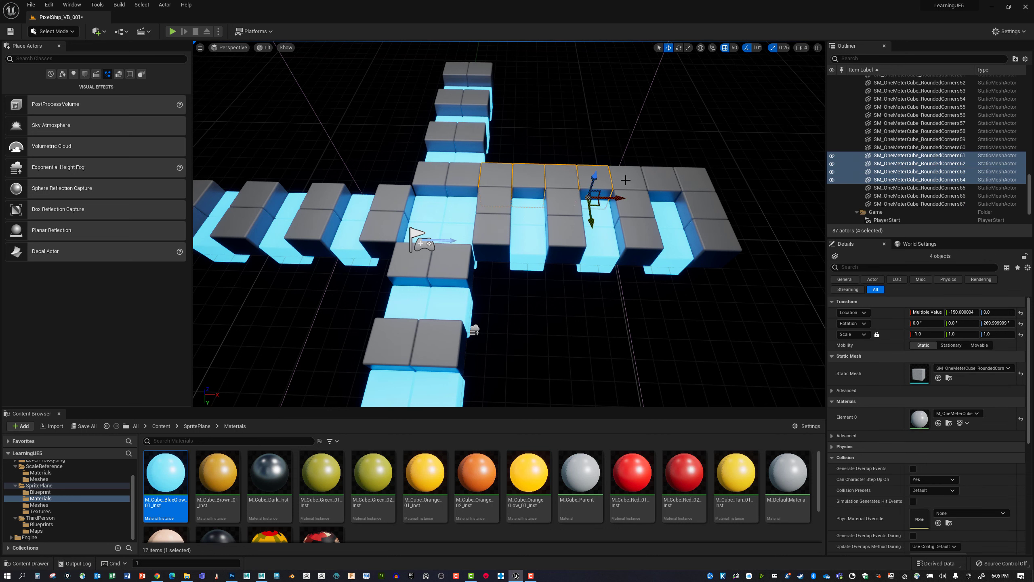
left_click(626, 179, "ctrl")
left_click(659, 176, "ctrl")
left_click(689, 178, "ctrl")
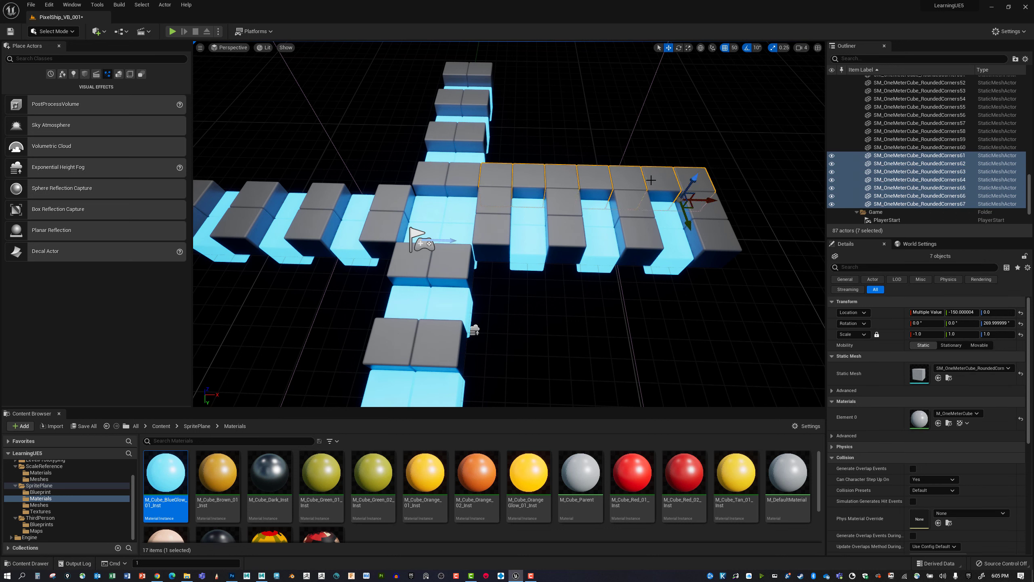
key("ctrl+g")
Duplicate the row group six times along negative Y to fill a seven-by-seven block up to the arm's outer end
left_click_drag(602, 204, 577, 100, "alt")
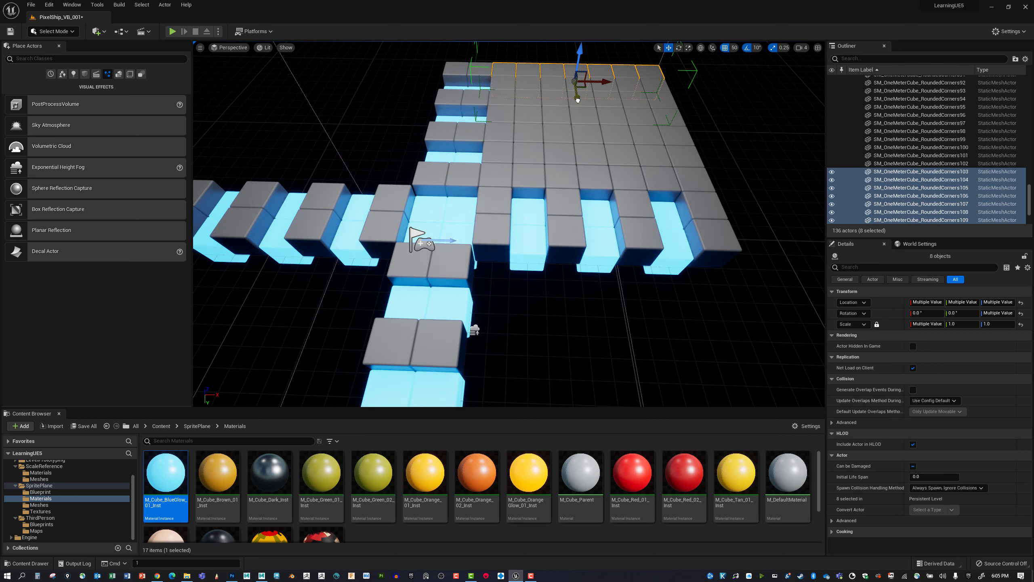
right_click_drag(578, 99, 460, 108)
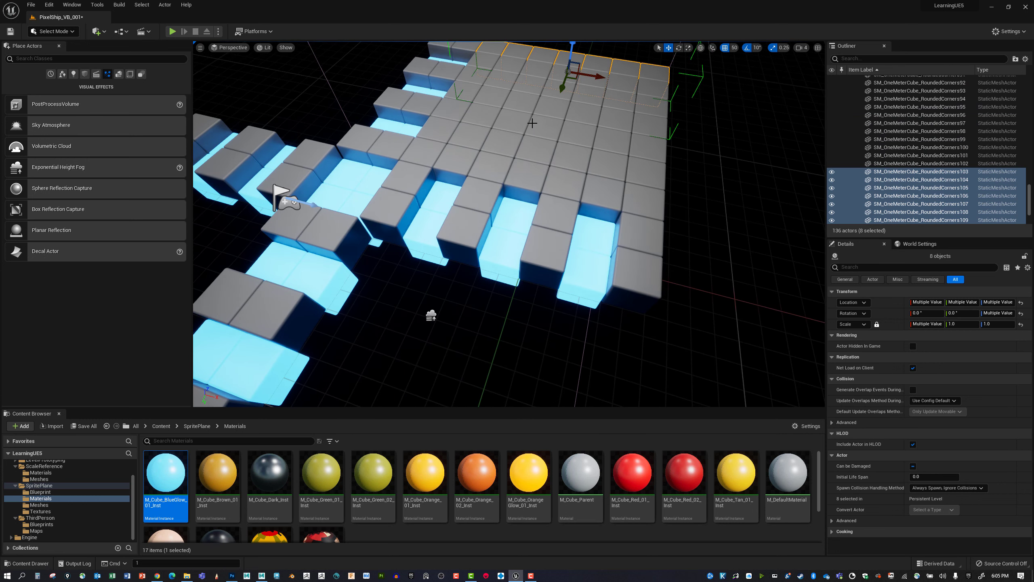
right_click_drag(618, 151, 621, 125)
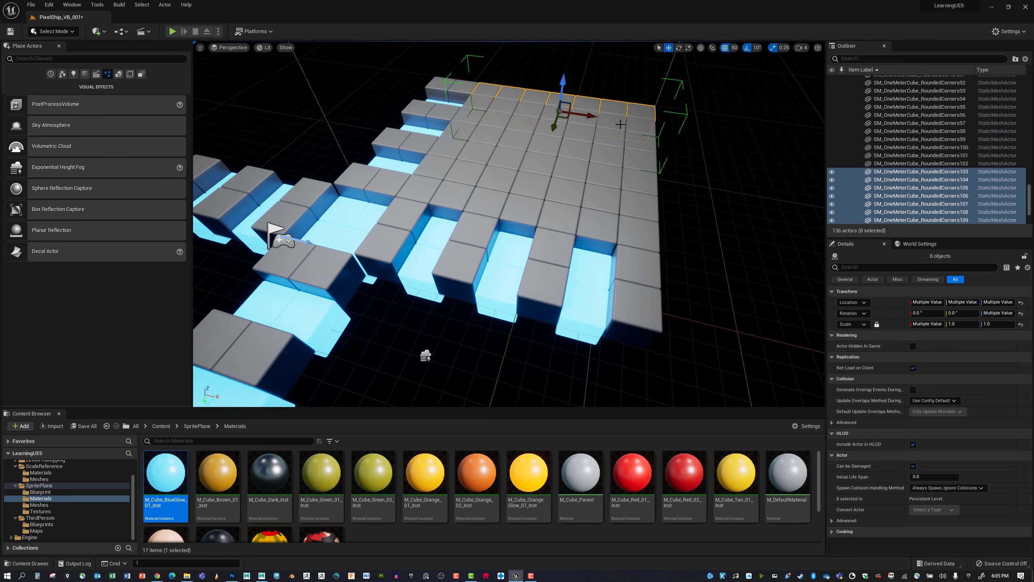
Unlock the row group second from the block's outer edge and lower its second-to-last cube, at X 650, to Z -50
key("ctrl+z")
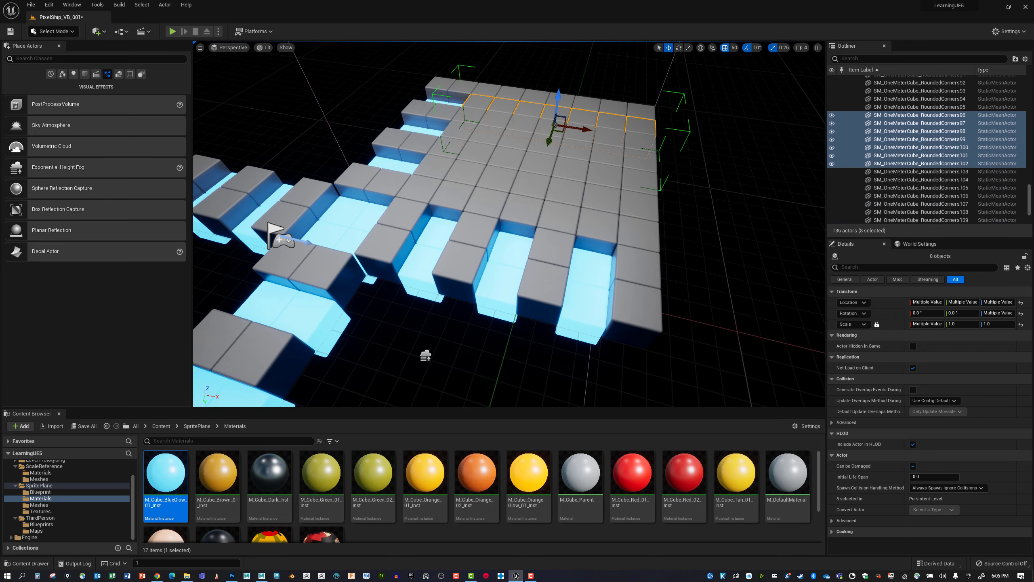
right_click(614, 124)
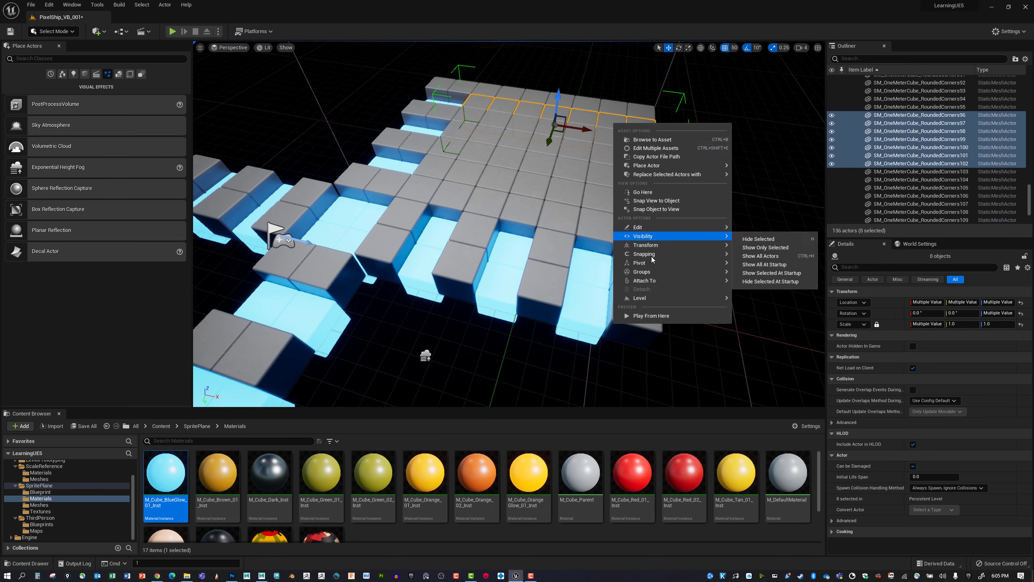
mouse_move(651, 271)
left_click(750, 283)
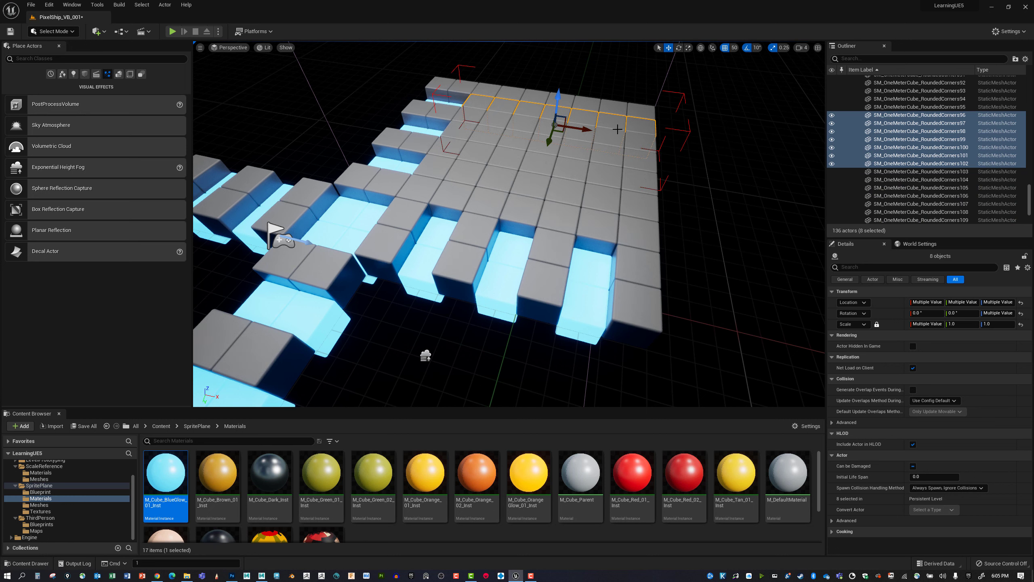
left_click(611, 123)
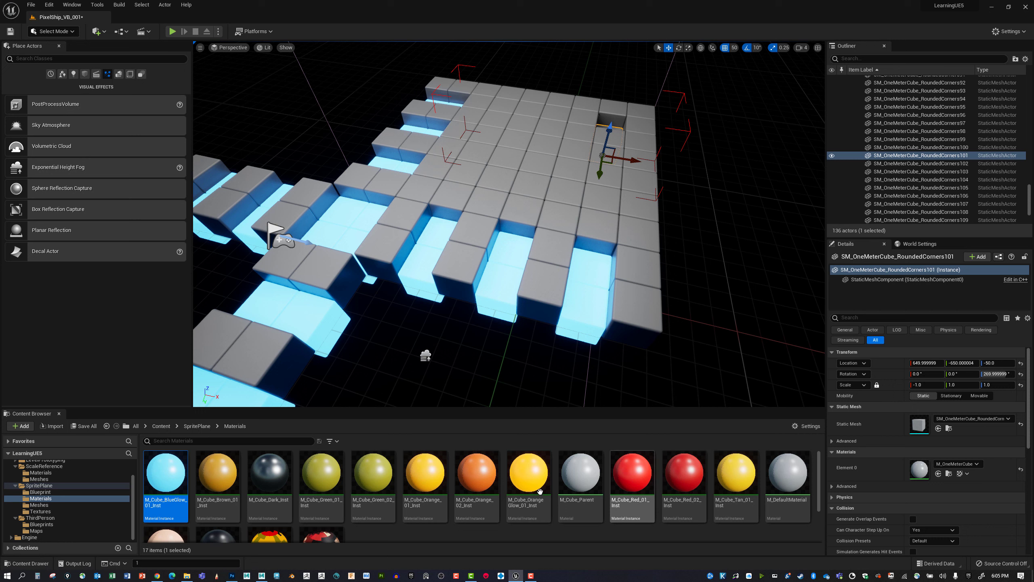
Apply M_Cube_OrangeGlow_01_Inst to the lowered cube and lock its row group again
left_click_drag(527, 484, 925, 464)
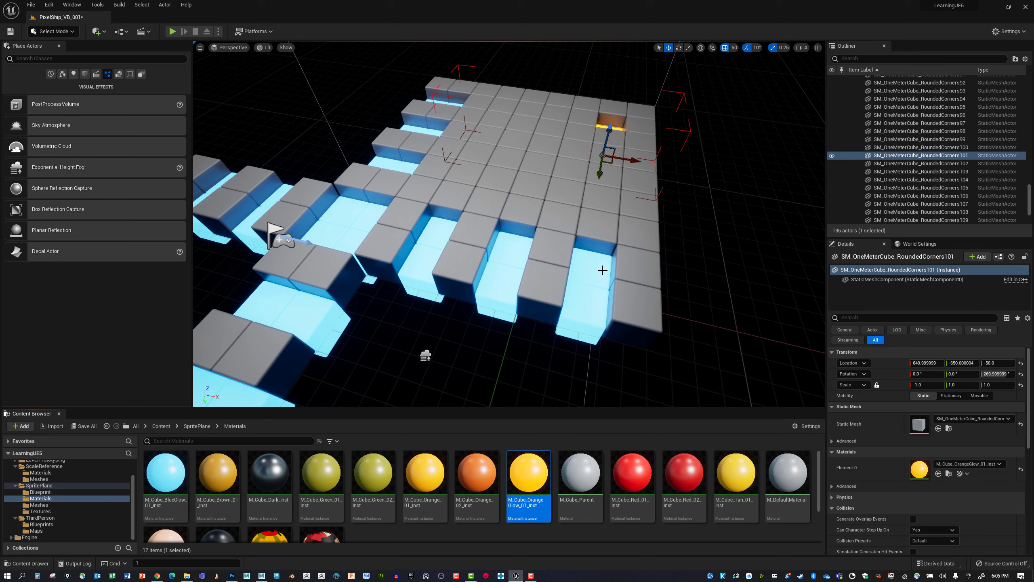
right_click(637, 126)
mouse_move(722, 286)
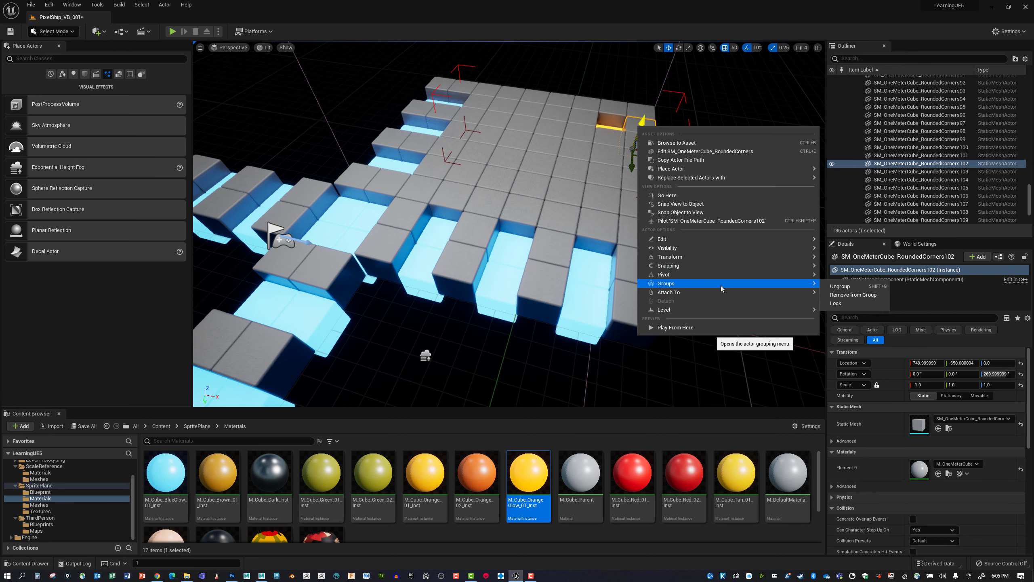
left_click(836, 303)
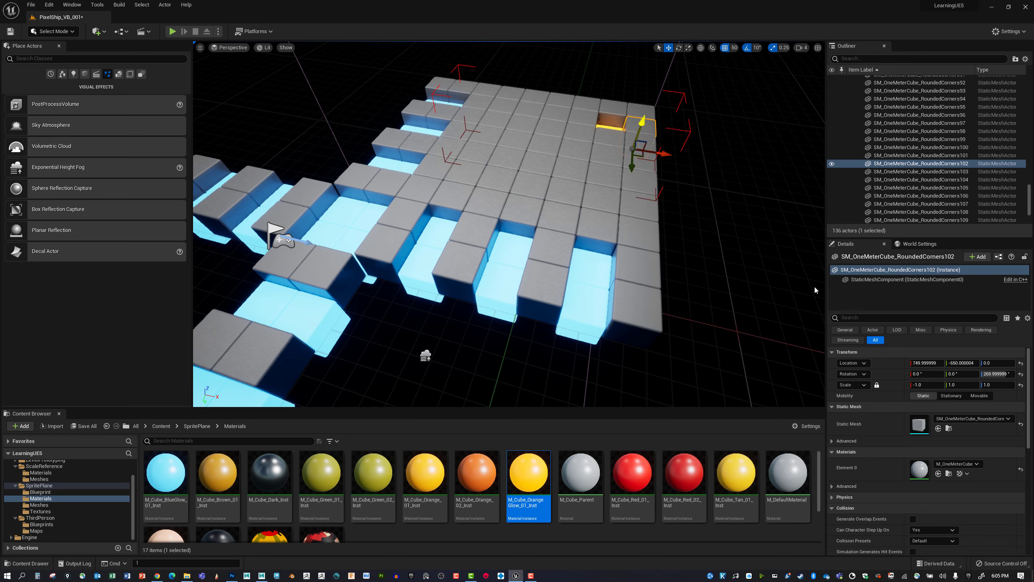
Select all seven row groups of the block and combine them into one group
left_click(637, 230)
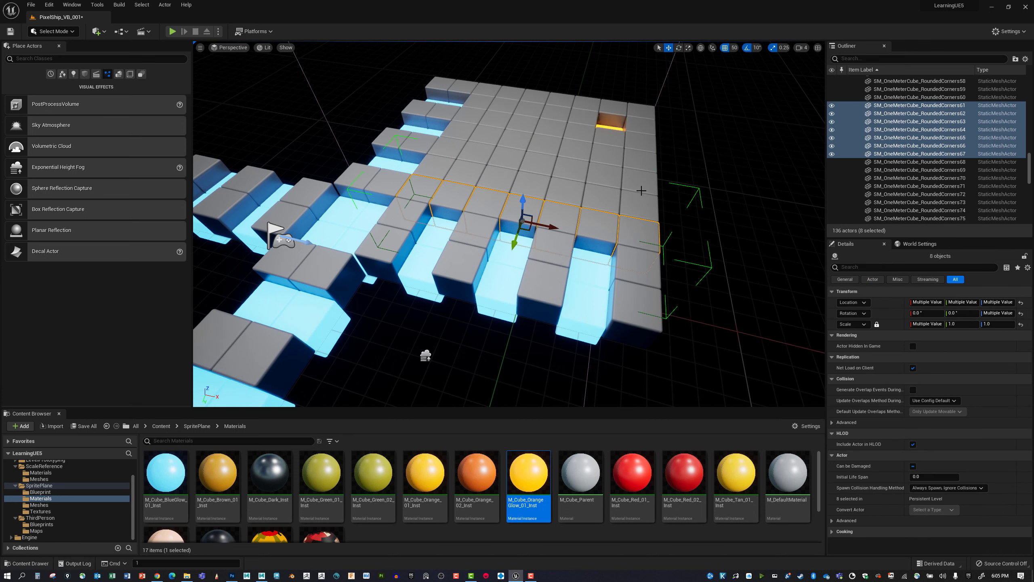
left_click(637, 204, "ctrl")
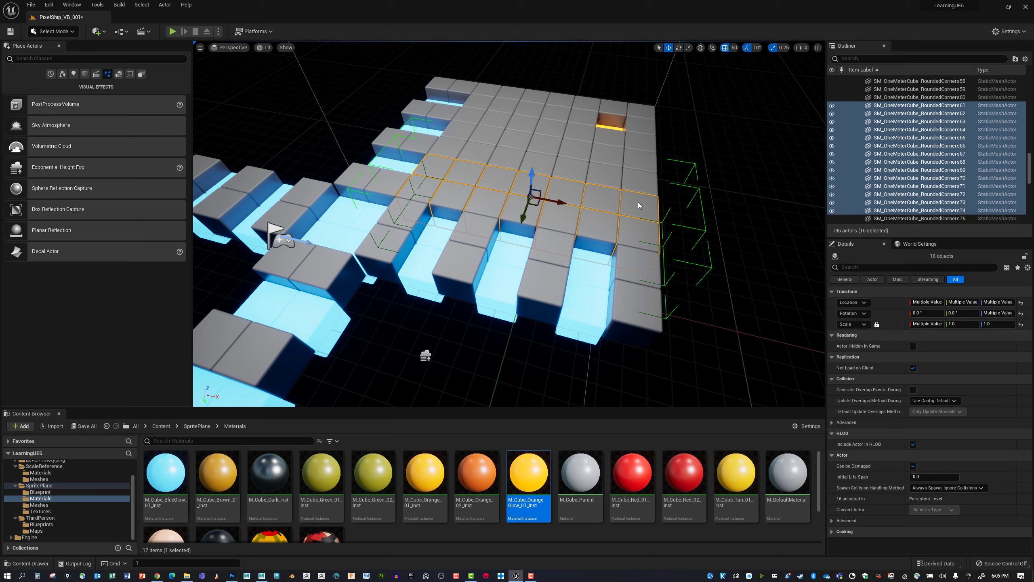
left_click(637, 177, "ctrl")
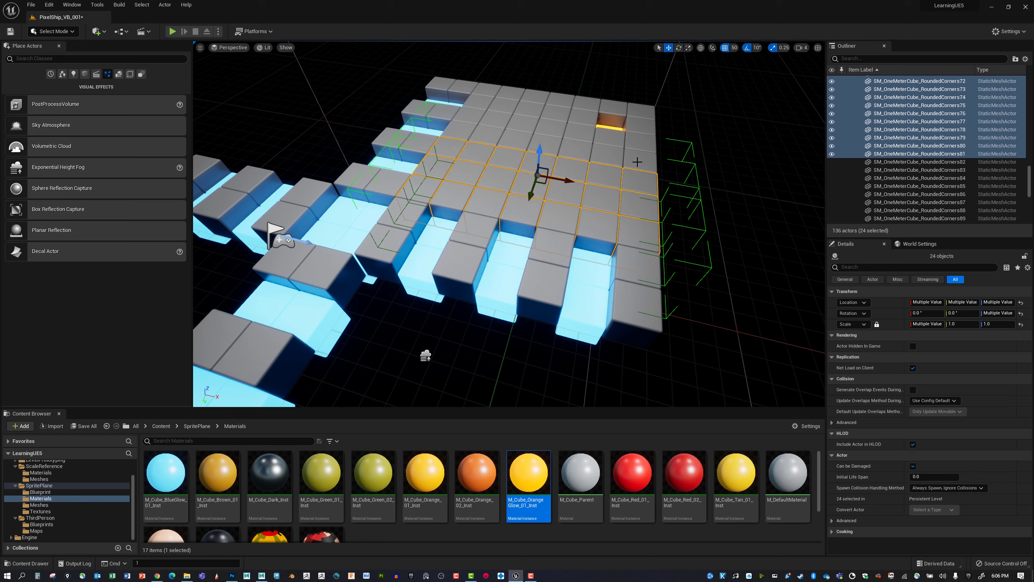
left_click(638, 162, "ctrl")
left_click(636, 144, "ctrl")
left_click(647, 122, "ctrl")
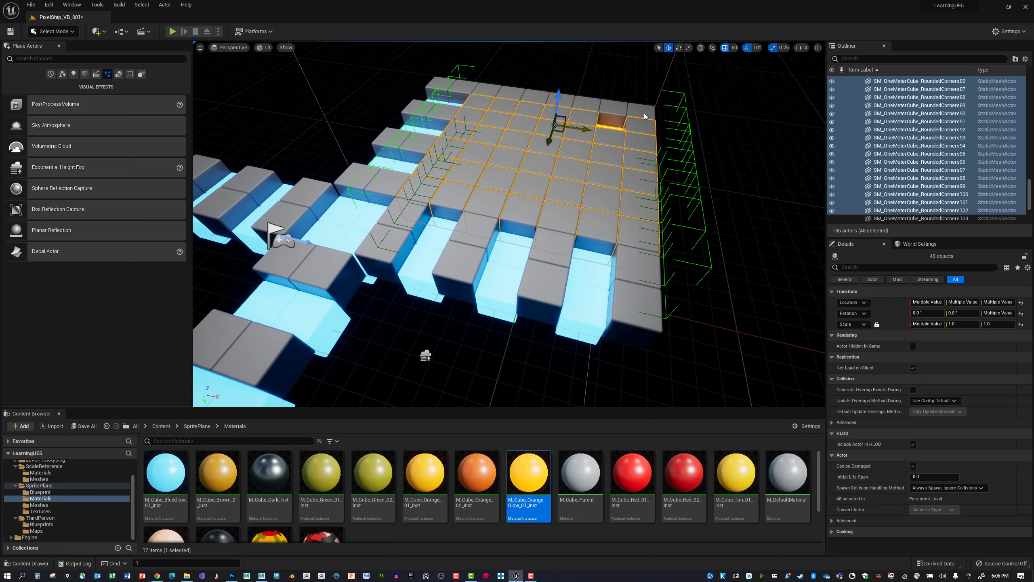
left_click(639, 115, "ctrl")
key("ctrl+g")
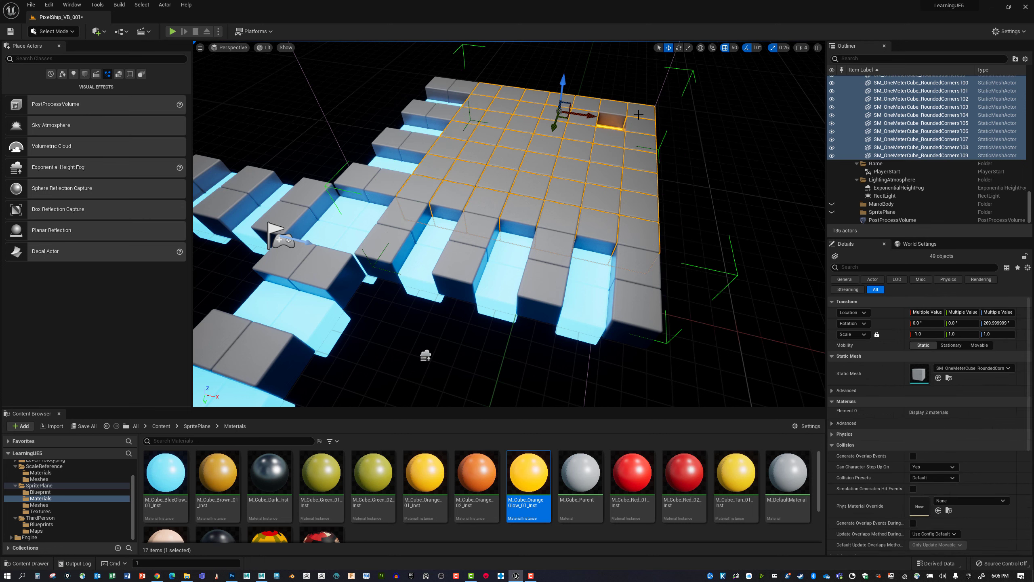
Duplicate the seven-by-seven block group along negative X to fill the corner on the other side of the negative Y arm
scroll(578, 206, "down", 3)
right_click_drag(569, 224, 614, 196)
mouse_move(592, 134)
left_mouse_down()
mouse_move(520, 129)
mouse_move(593, 135)
left_mouse_up()
key("ctrl+z")
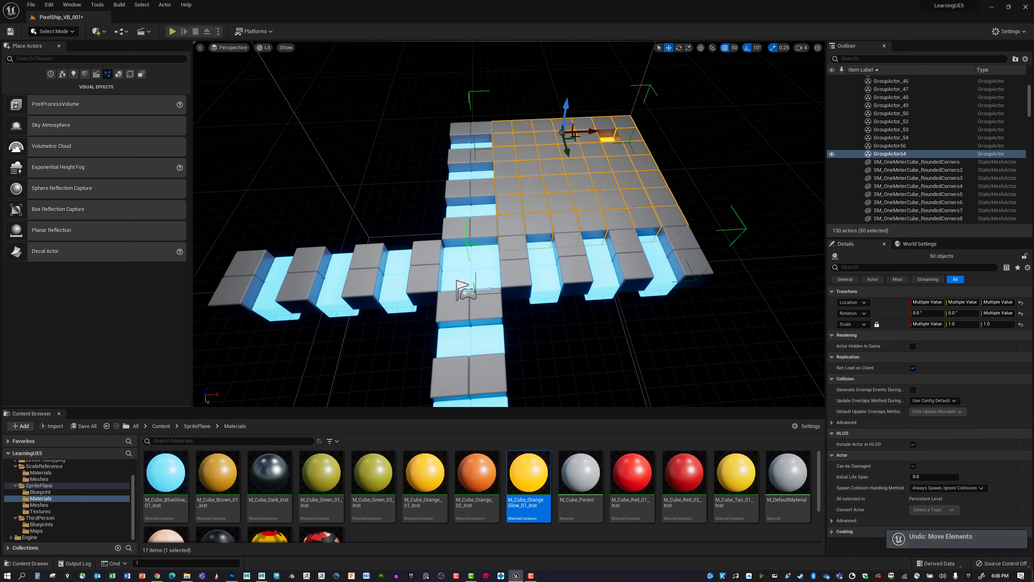
left_click_drag(591, 151, 408, 128, "alt")
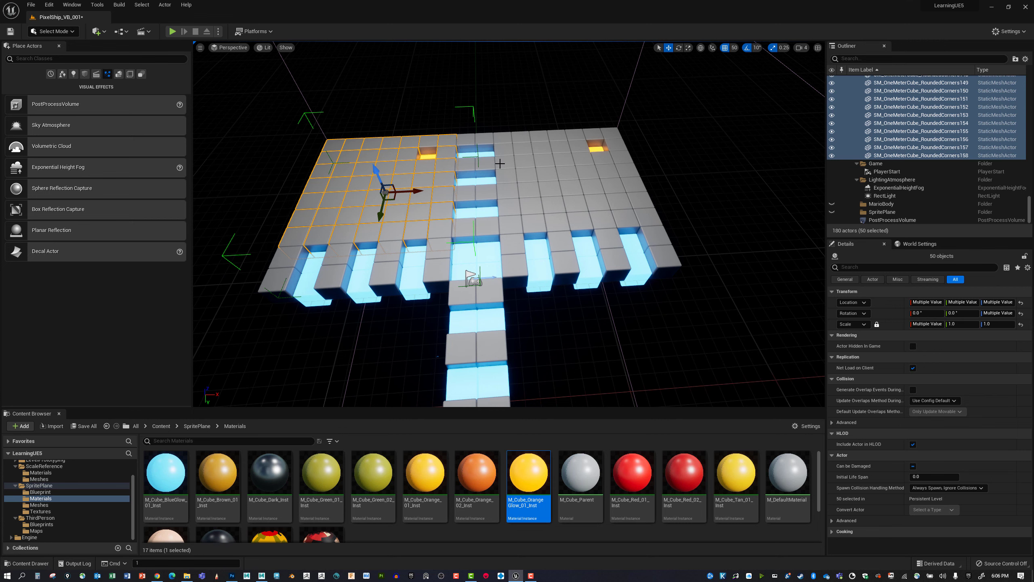
middle_click_drag(500, 164, 481, 153)
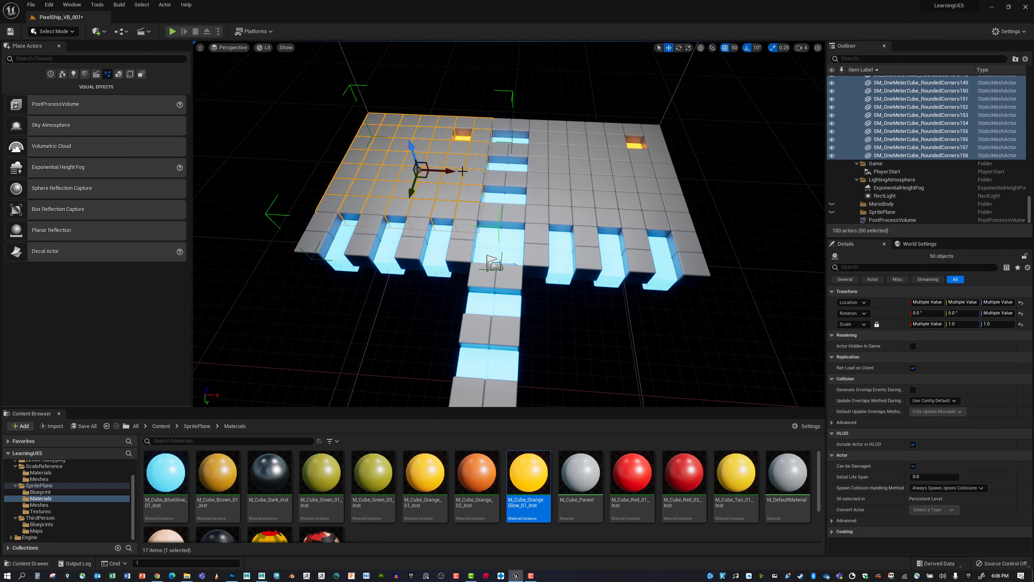
Mirror the duplicated block along X so its orange cube sits near the floor's outer corner
right_click(462, 171)
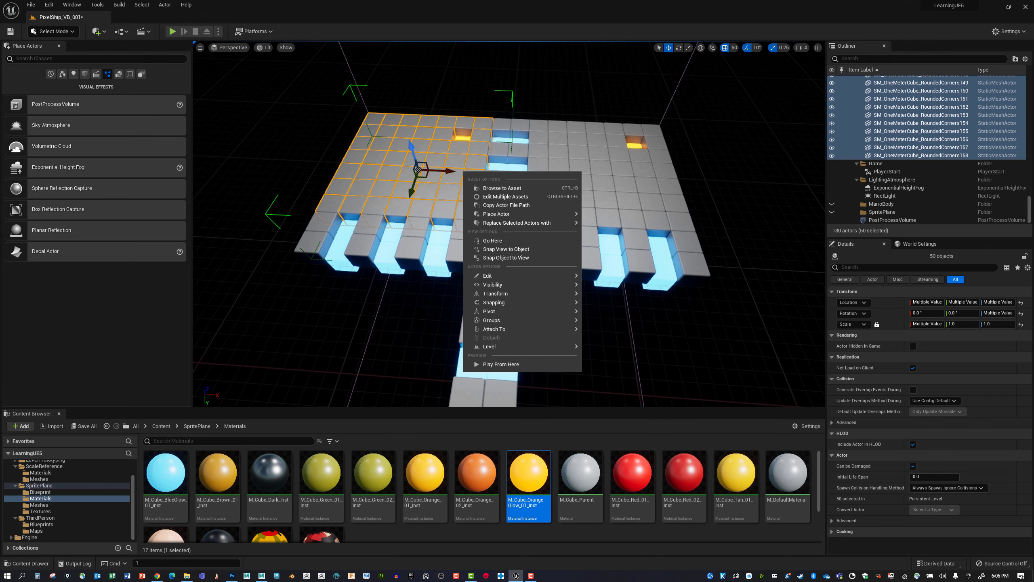
mouse_move(541, 296)
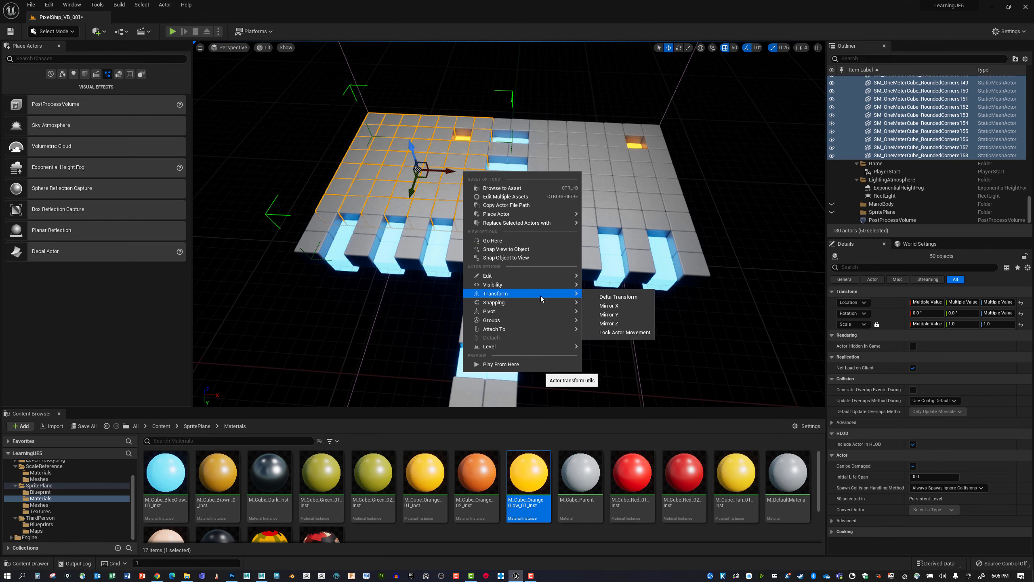
left_click(609, 306)
Add the original block to the selection and duplicate both blocks along positive Y into the two empty corners
right_click_drag(609, 305, 581, 163)
left_click(571, 130, "ctrl")
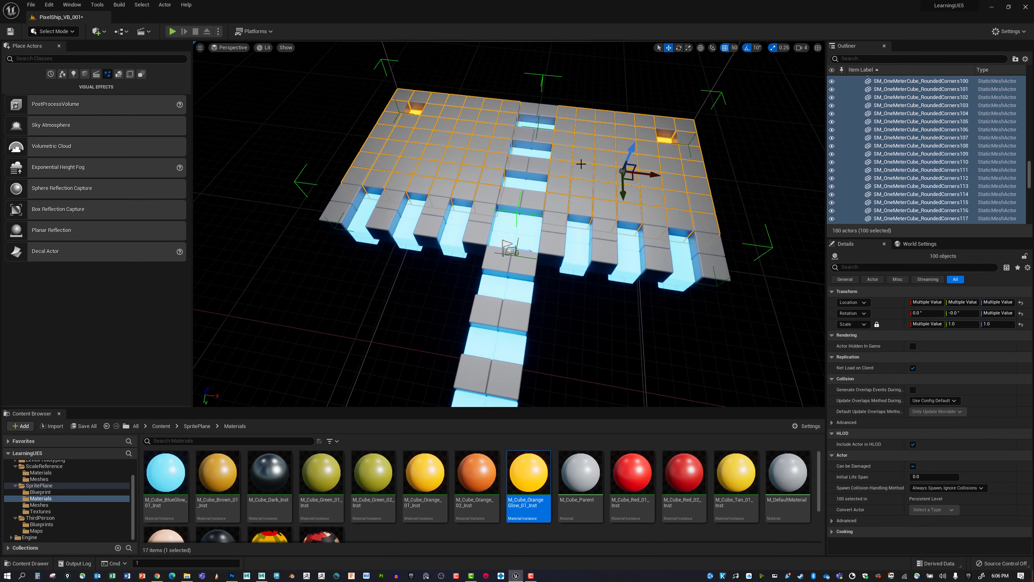
left_click_drag(619, 201, 360, 356, "alt")
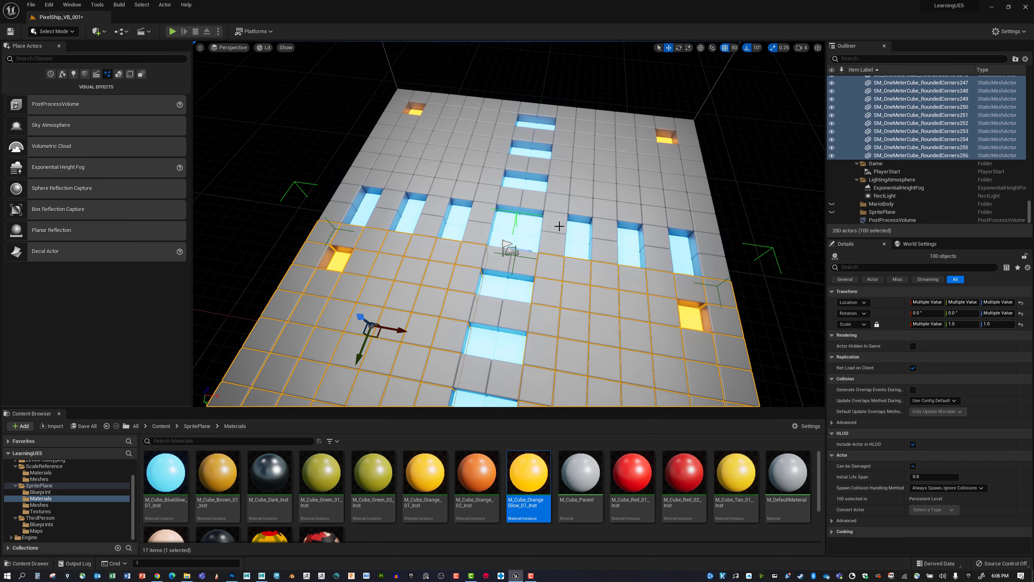
Mirror the two duplicated blocks along Y so their orange cubes sit near the floor's outer corners
mouse_move(560, 226)
left_mouse_down("alt")
mouse_move(460, 228)
mouse_move(549, 234)
left_mouse_up("alt")
right_click(480, 213)
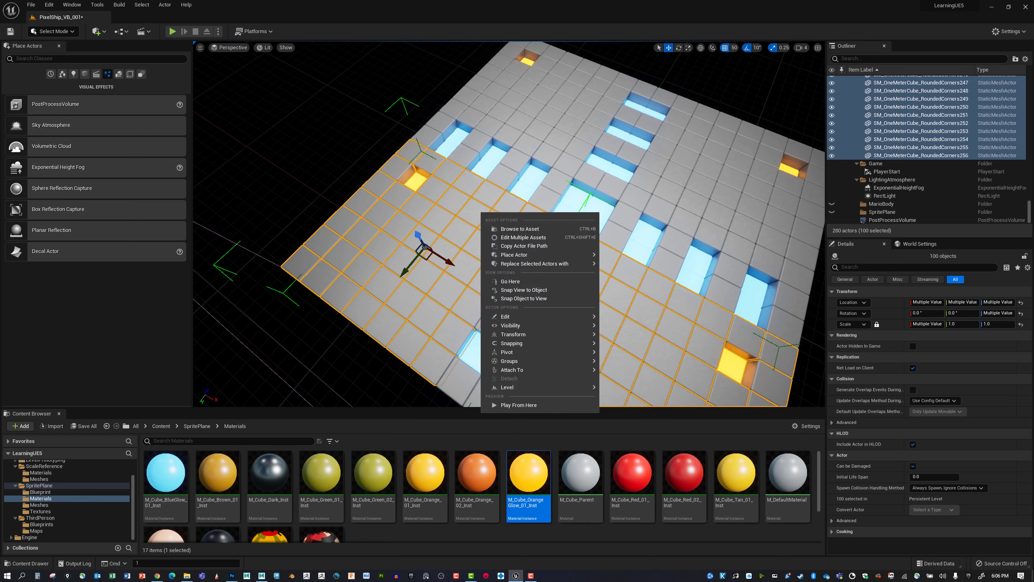
mouse_move(533, 334)
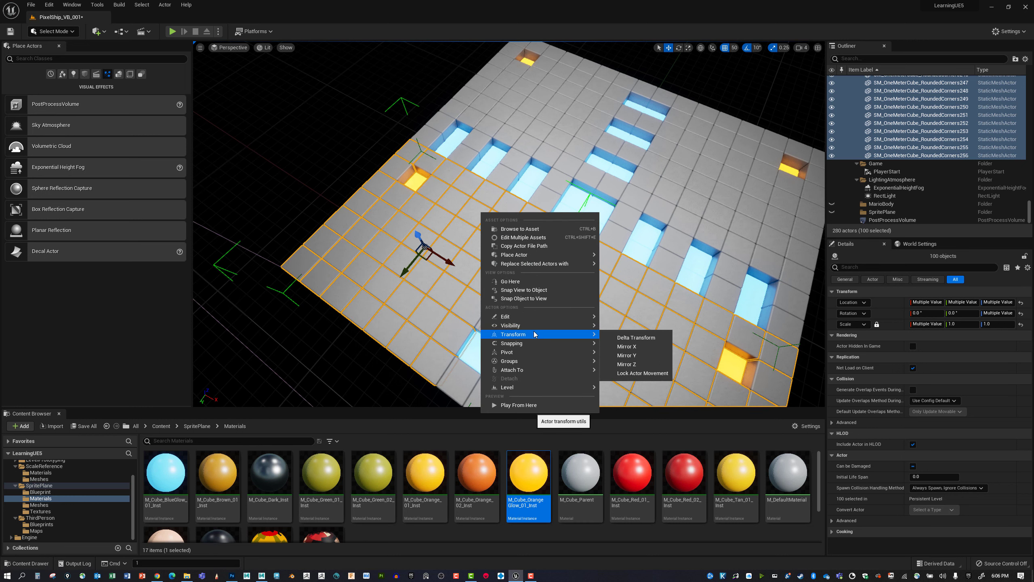
left_click(635, 355)
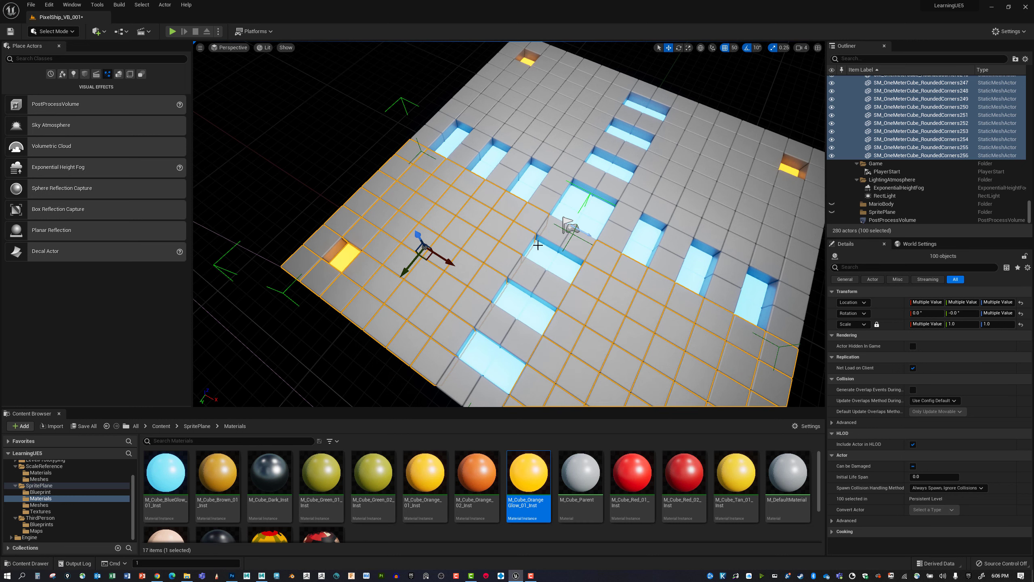
left_click_drag(385, 171, 411, 176, "alt")
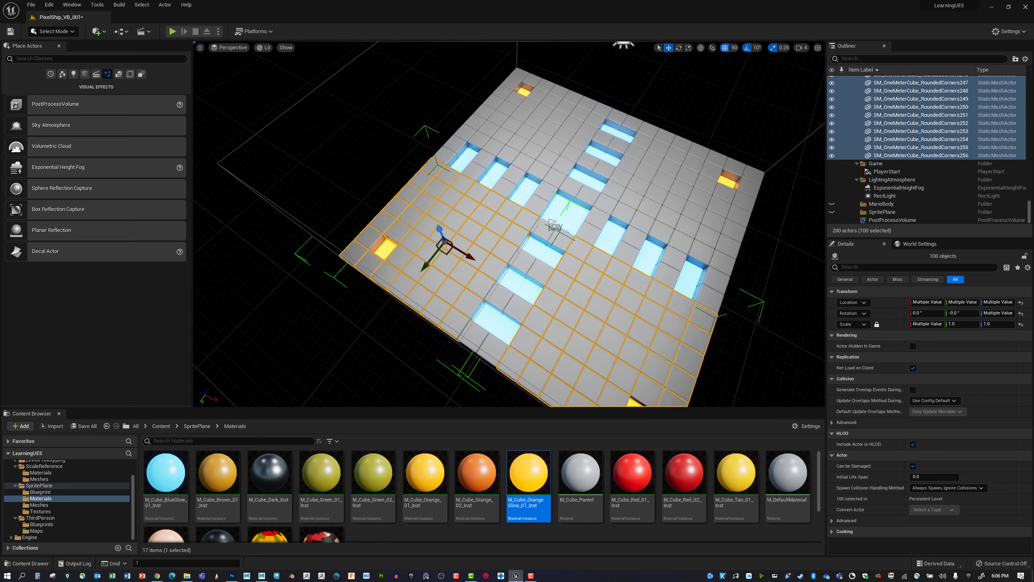
right_click_drag(676, 261, 692, 282)
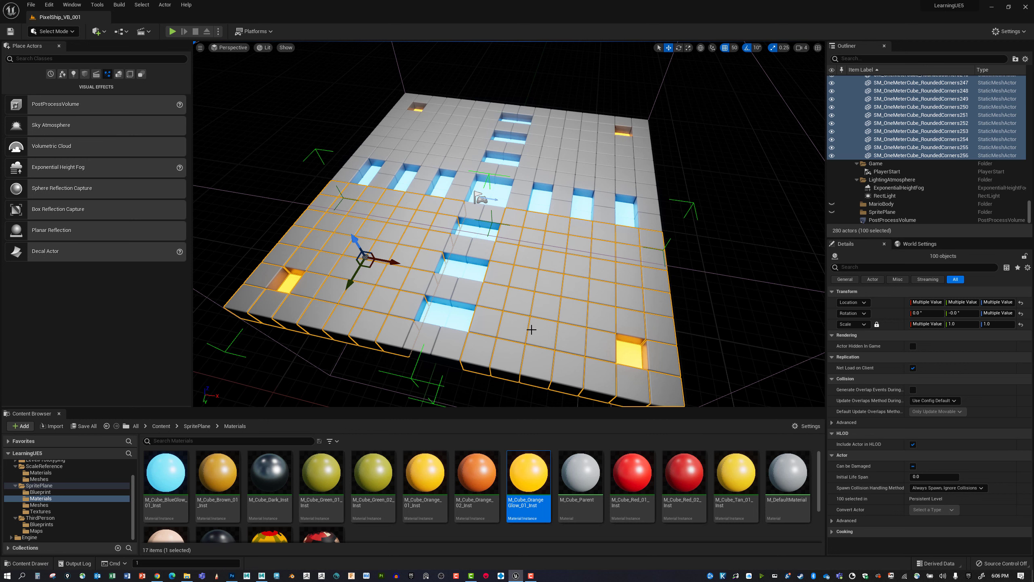
Select all descendants of the Floor_Tiles folder and open the SpritePlane Blueprint content folder
scroll(531, 328, "down", 2)
scroll(905, 131, "up", 5)
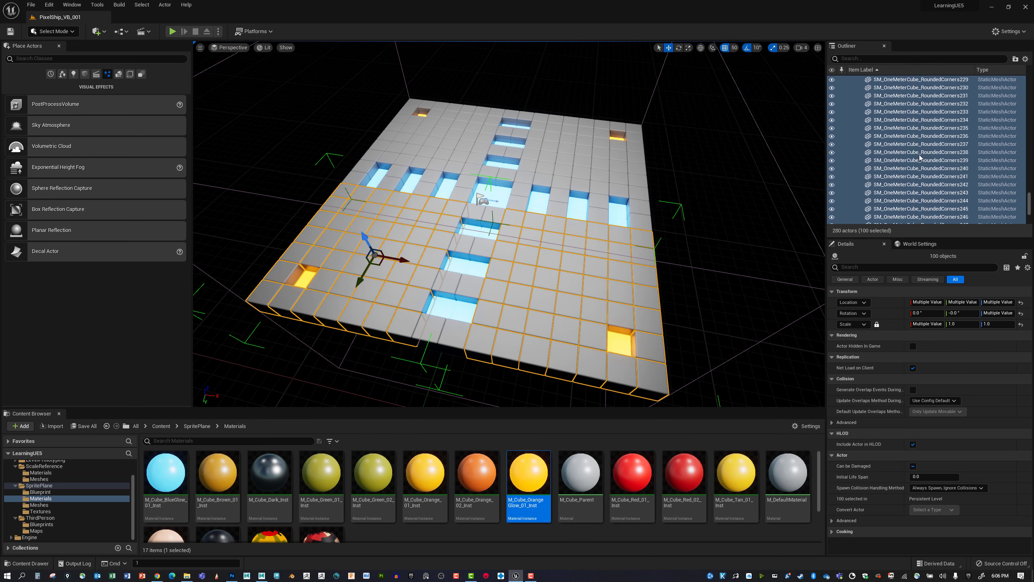
left_click_drag(1029, 196, 1021, 71)
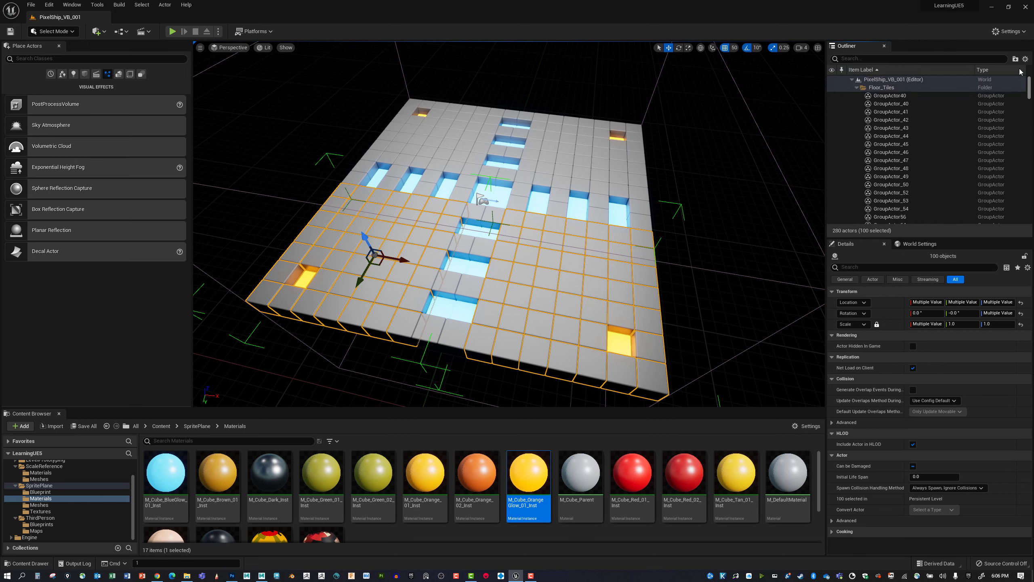
left_click(890, 88)
right_click(891, 87)
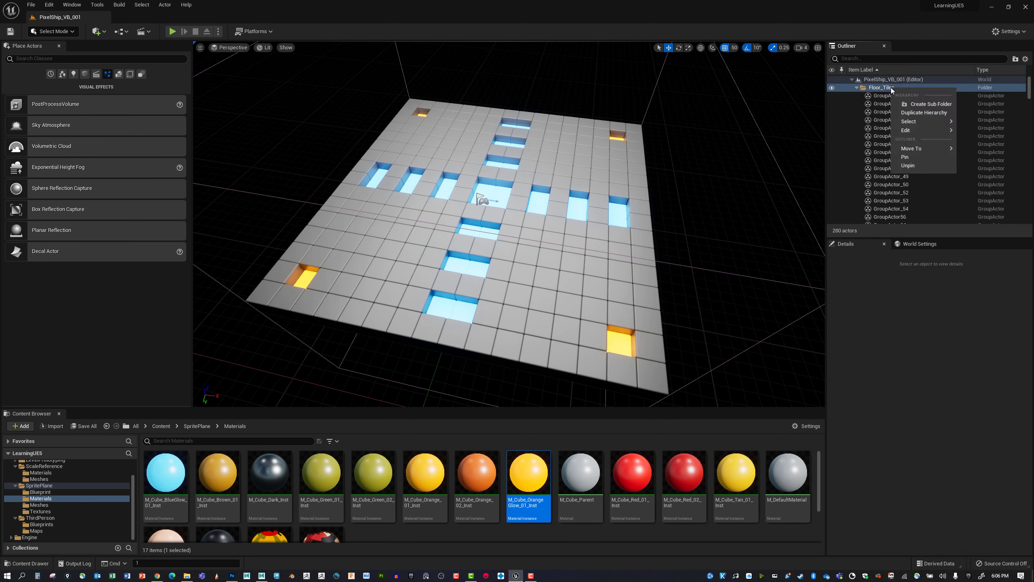
mouse_move(918, 121)
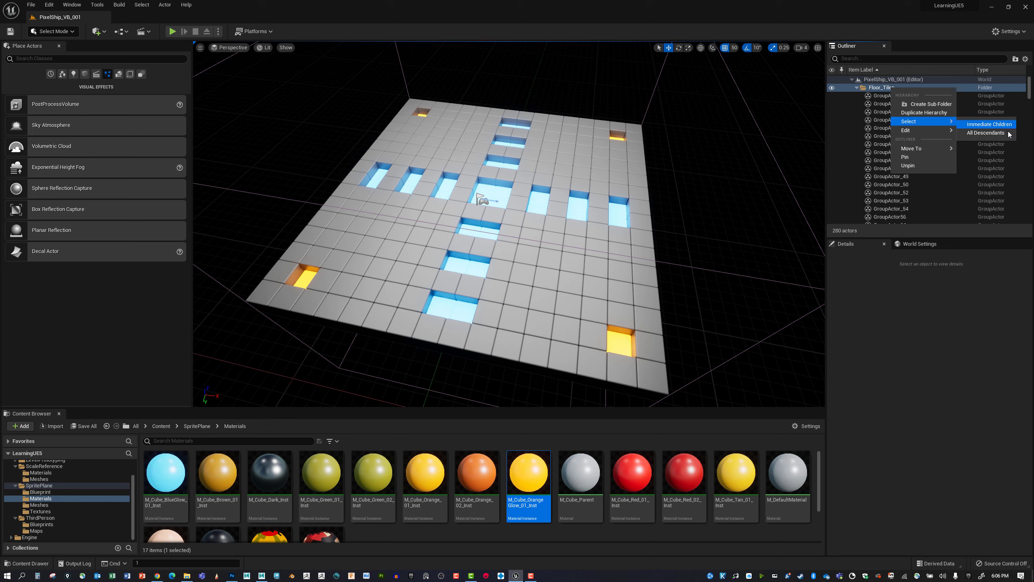
left_click(1005, 133)
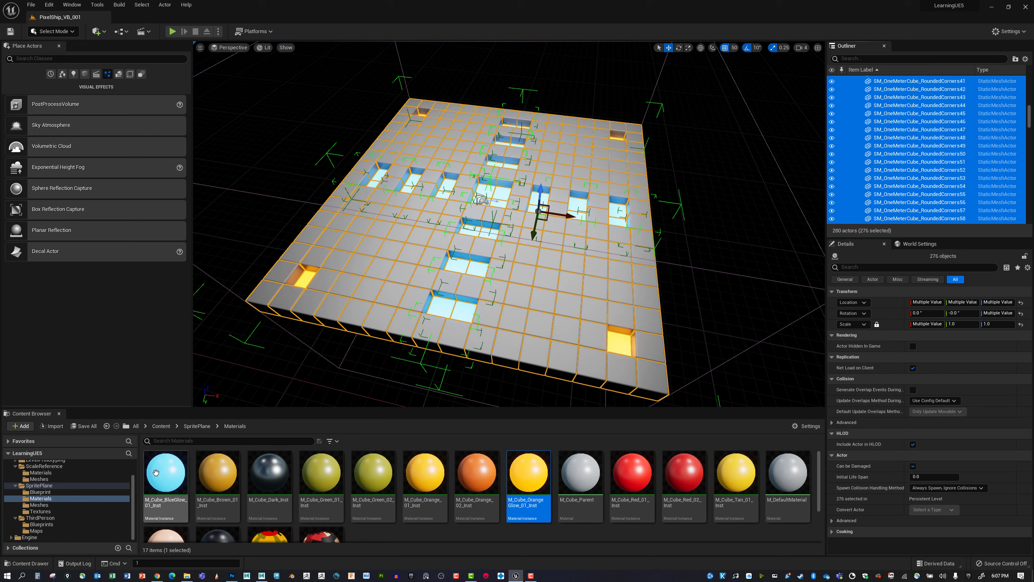
left_click(40, 492)
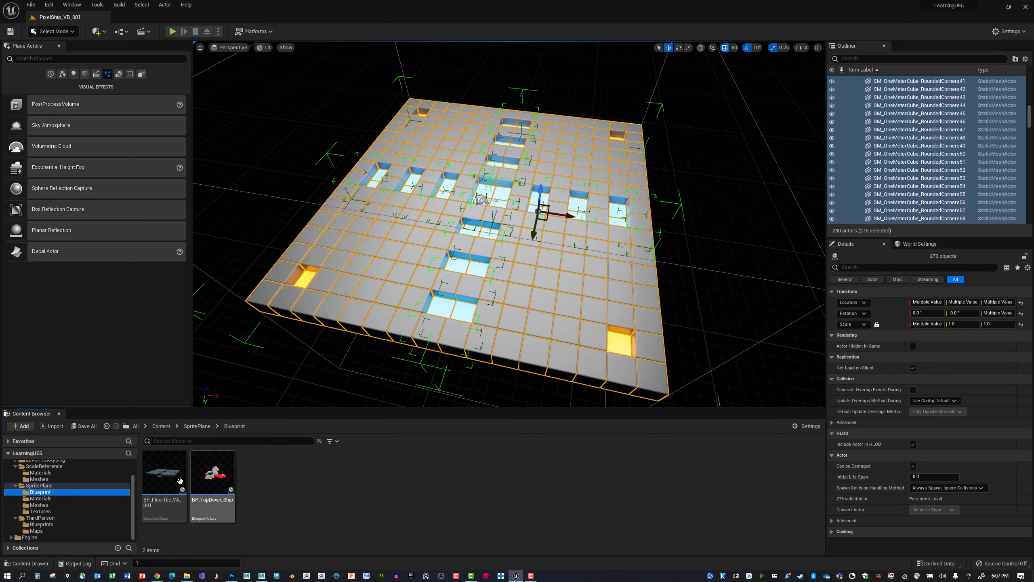
Copy the name of the BP_FloorTile_VA_001 blueprint without renaming it
mouse_move(175, 486)
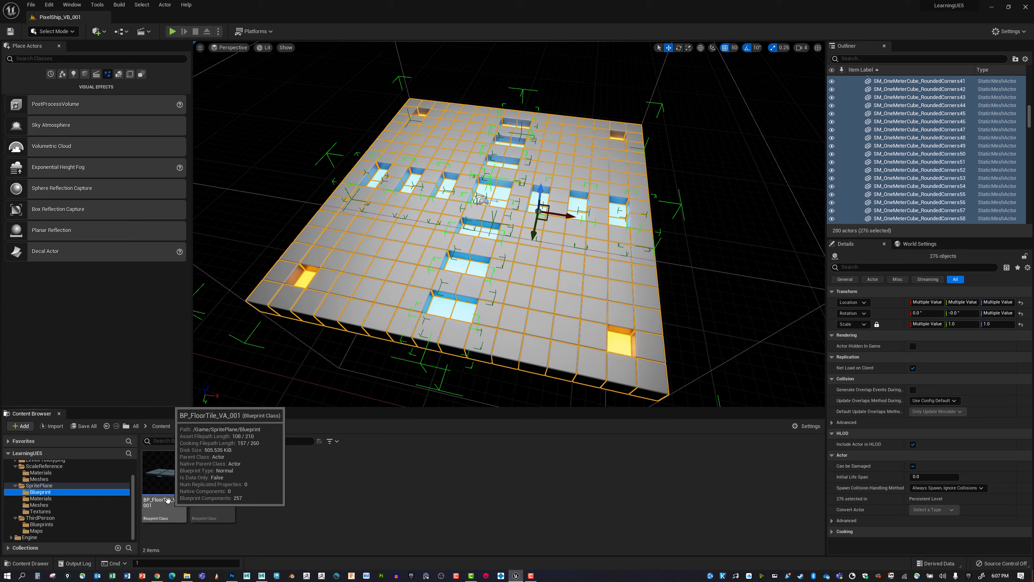
right_click(167, 500)
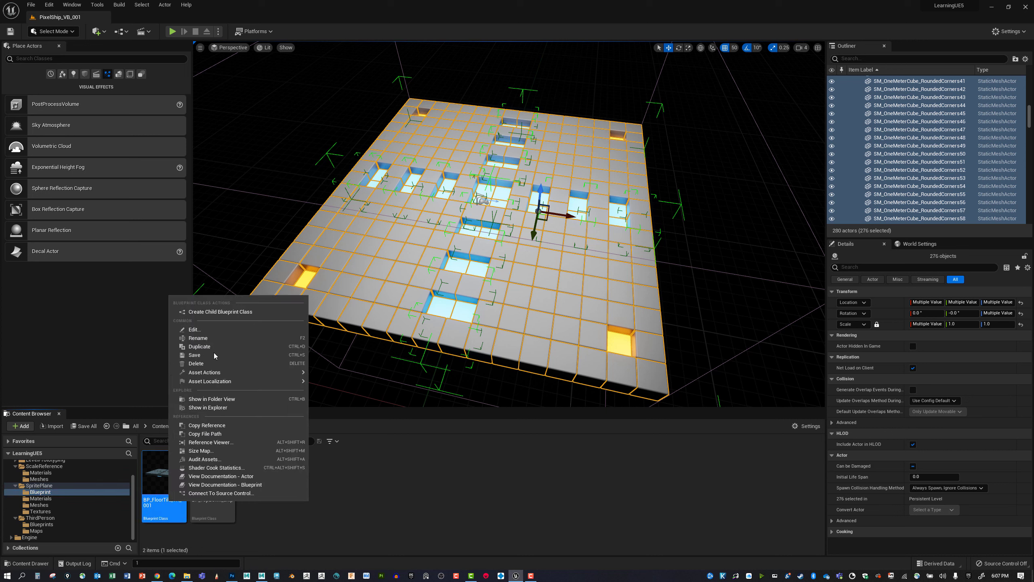
left_click(211, 337)
key("ctrl+c")
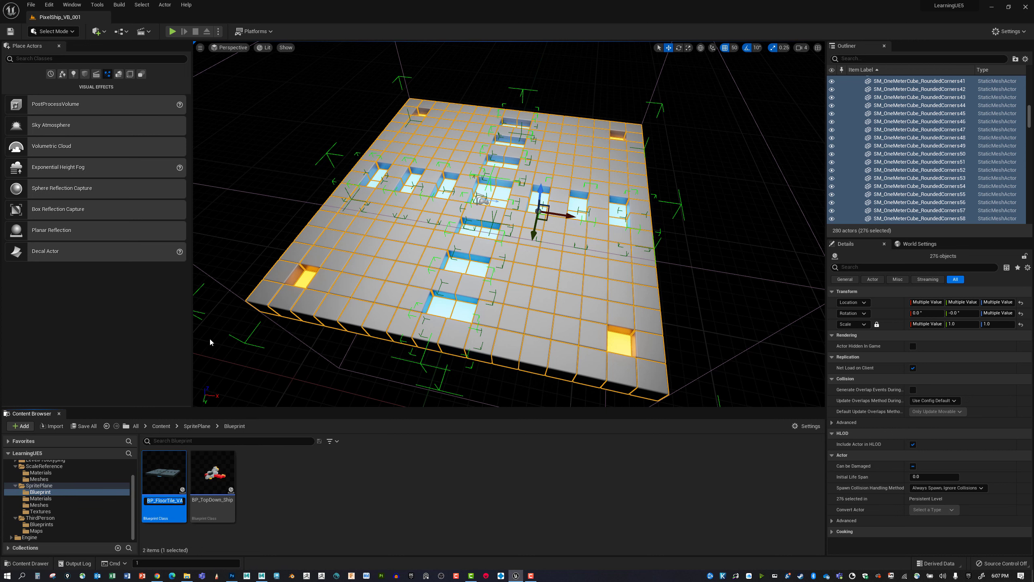
left_click(327, 534)
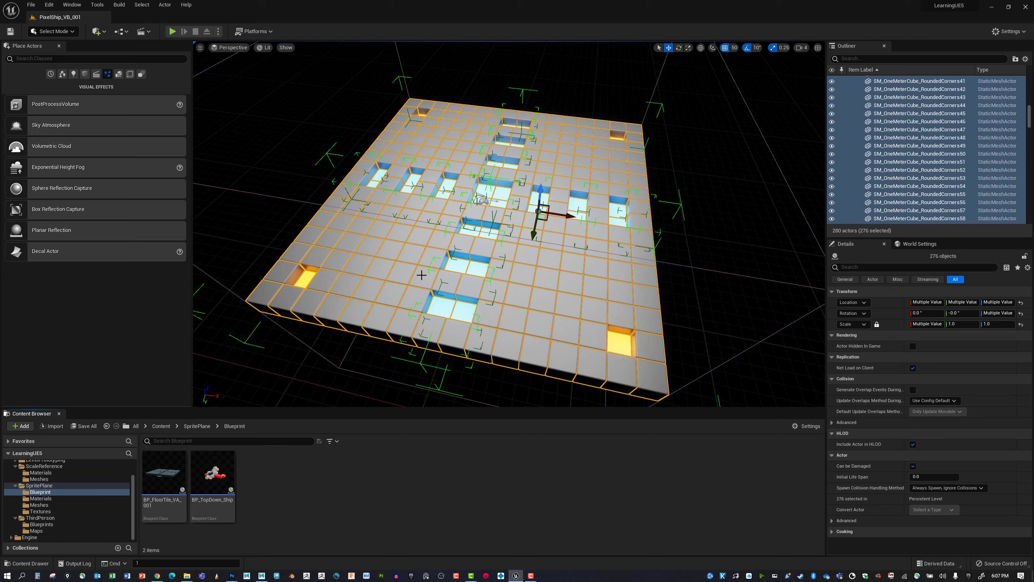
left_click(127, 32)
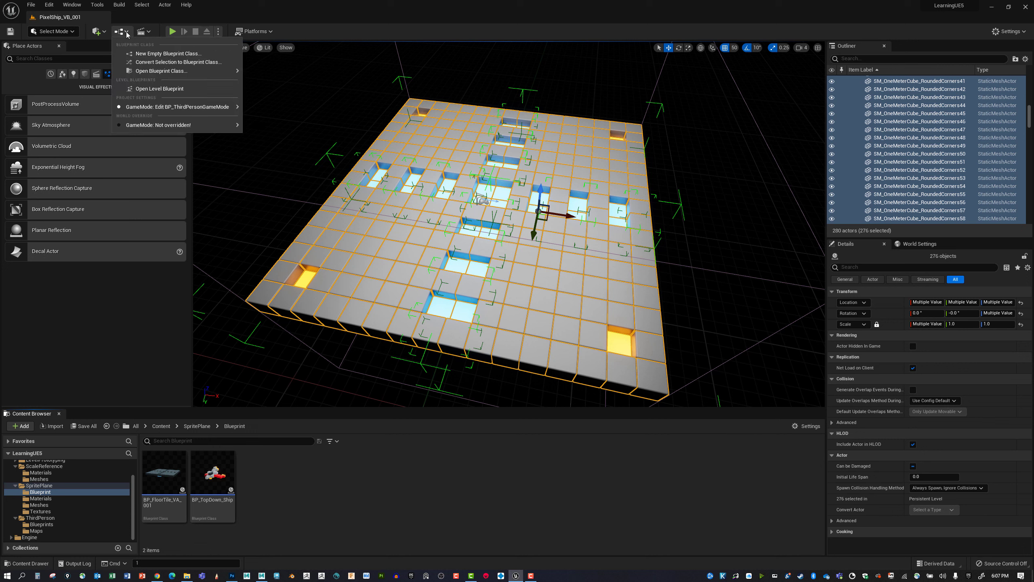
left_click(154, 62)
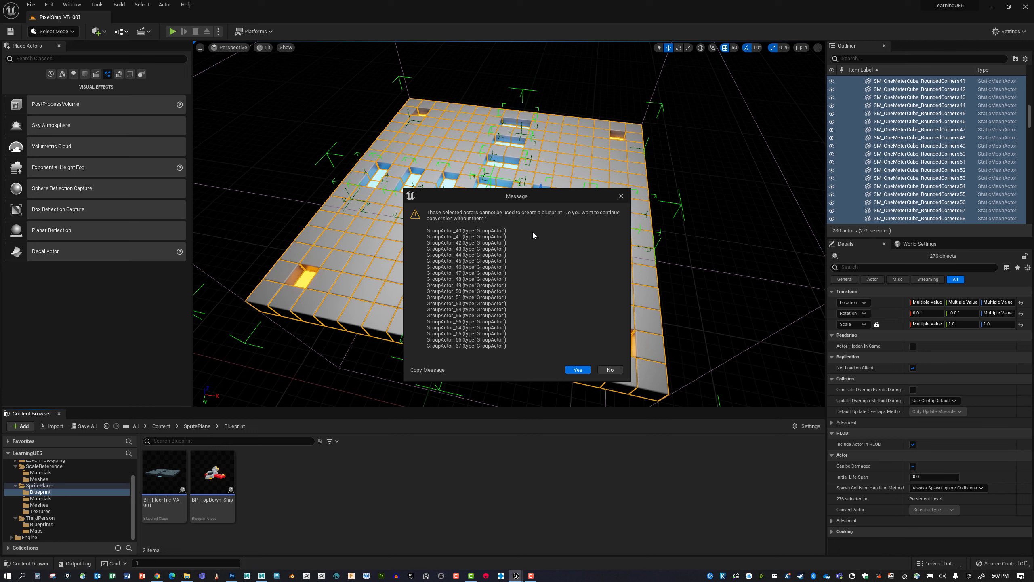
left_click(610, 369)
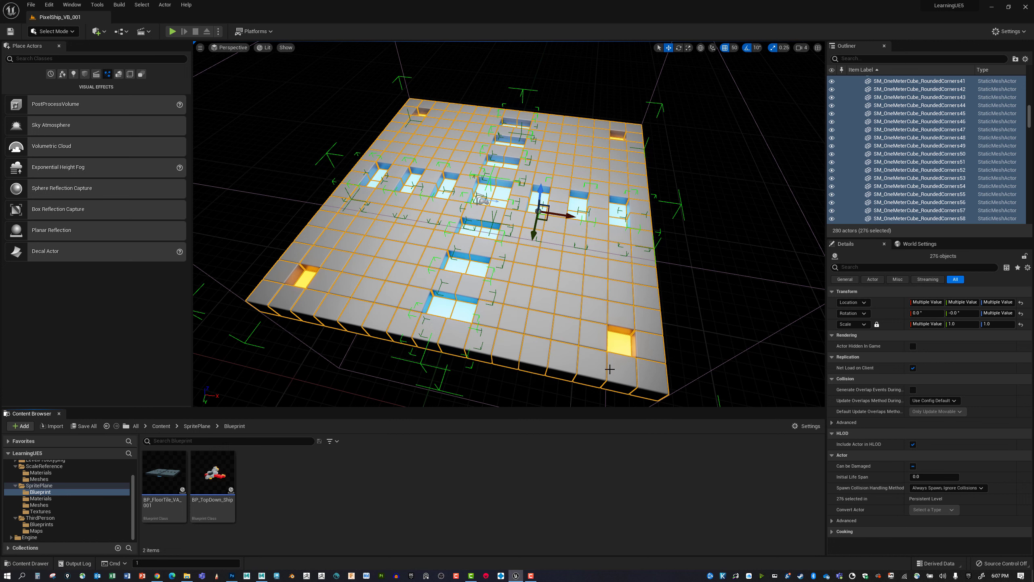
Ungroup all the selected floor tile actors
right_click(543, 248)
mouse_move(609, 353)
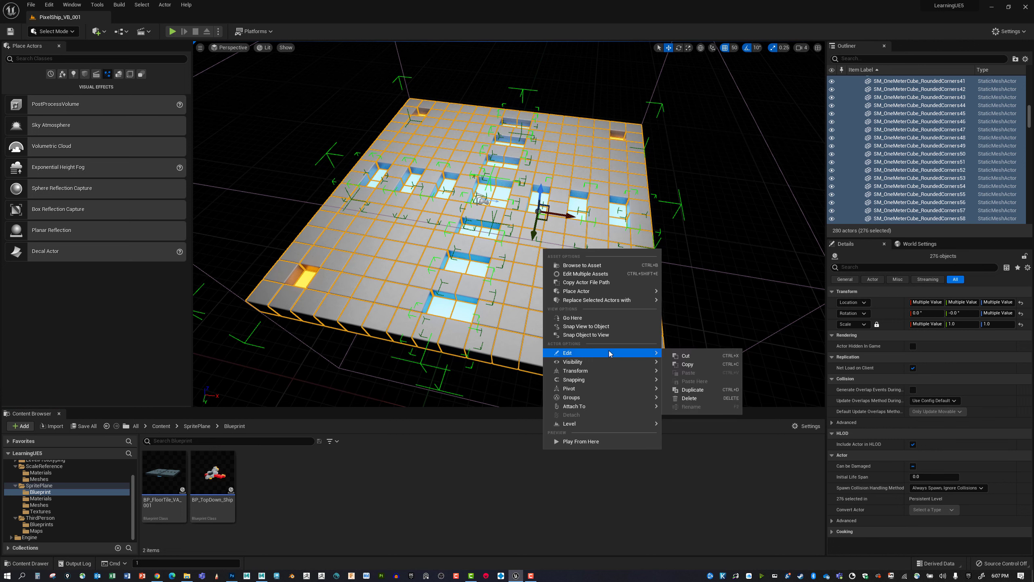
mouse_move(600, 397)
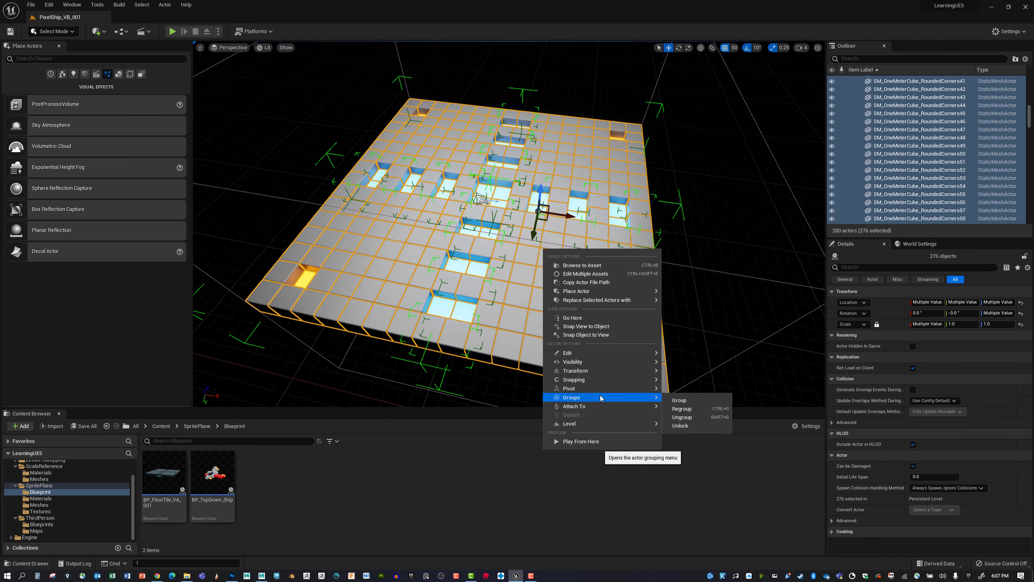
left_click(697, 417)
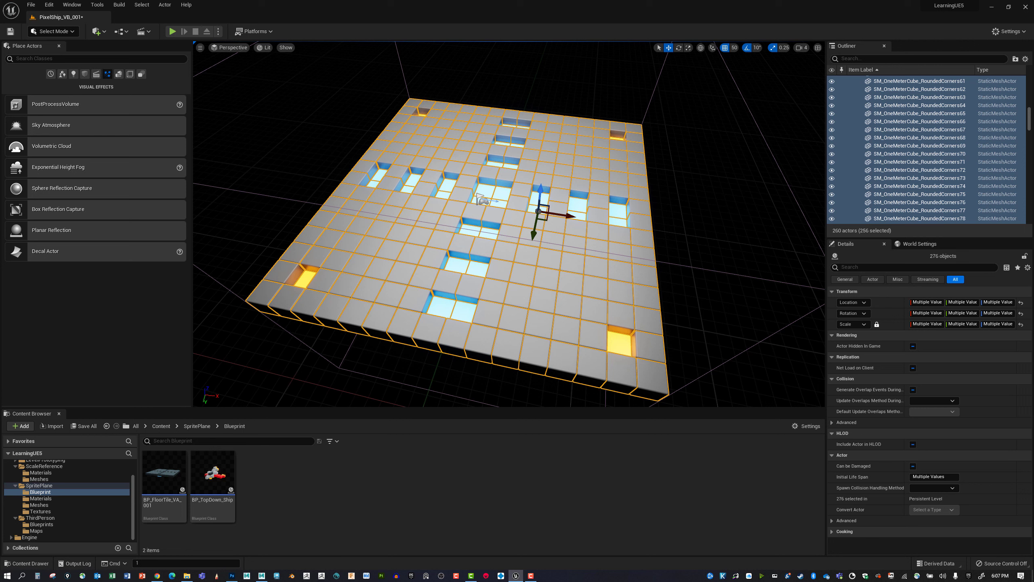
Start converting the selected tiles to a Blueprint class without the group actors, with SpritePlane/Blueprint as its save path
left_click(129, 32)
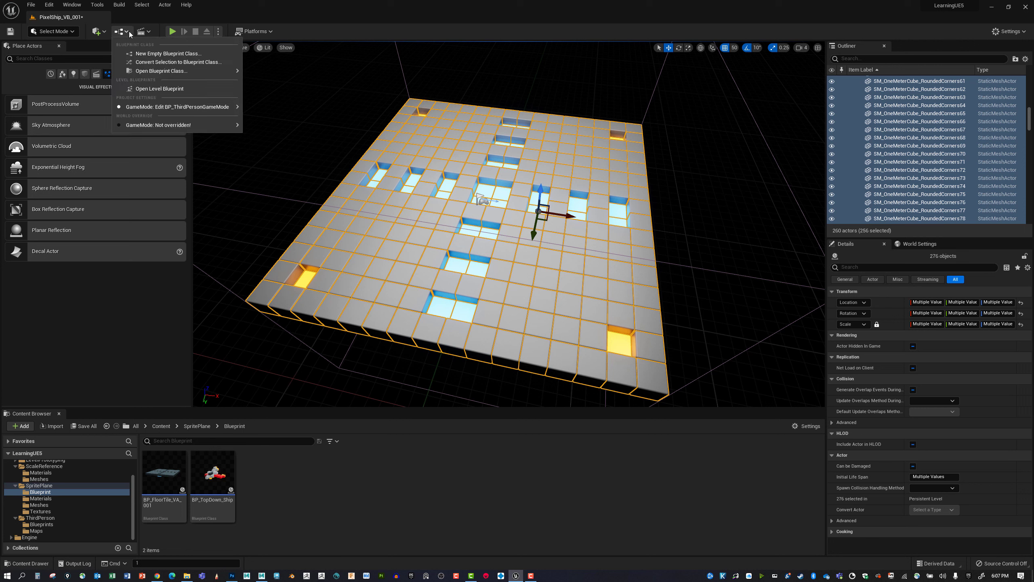
left_click(145, 62)
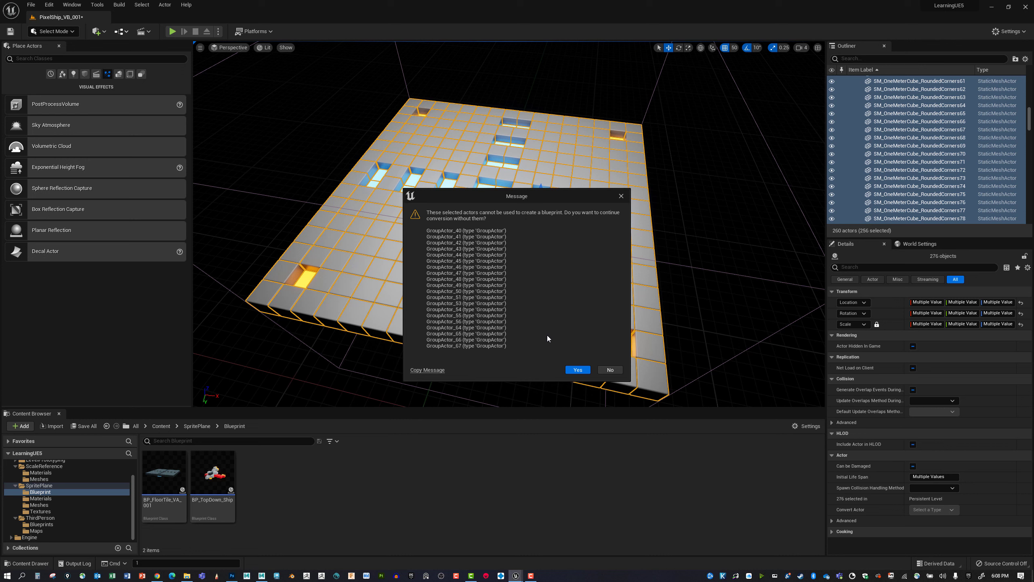
left_click(578, 370)
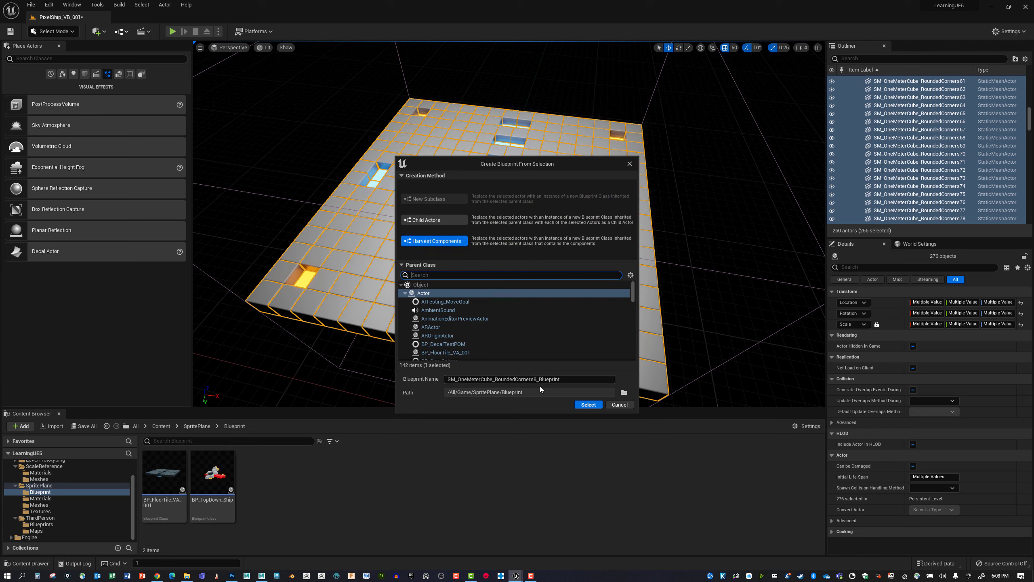
left_click(625, 392)
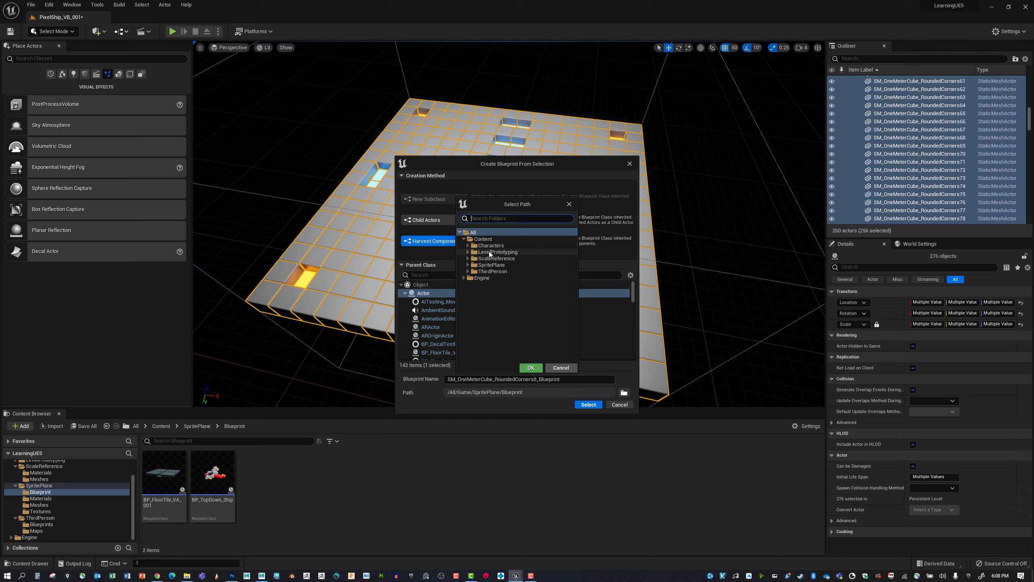
left_click(467, 265)
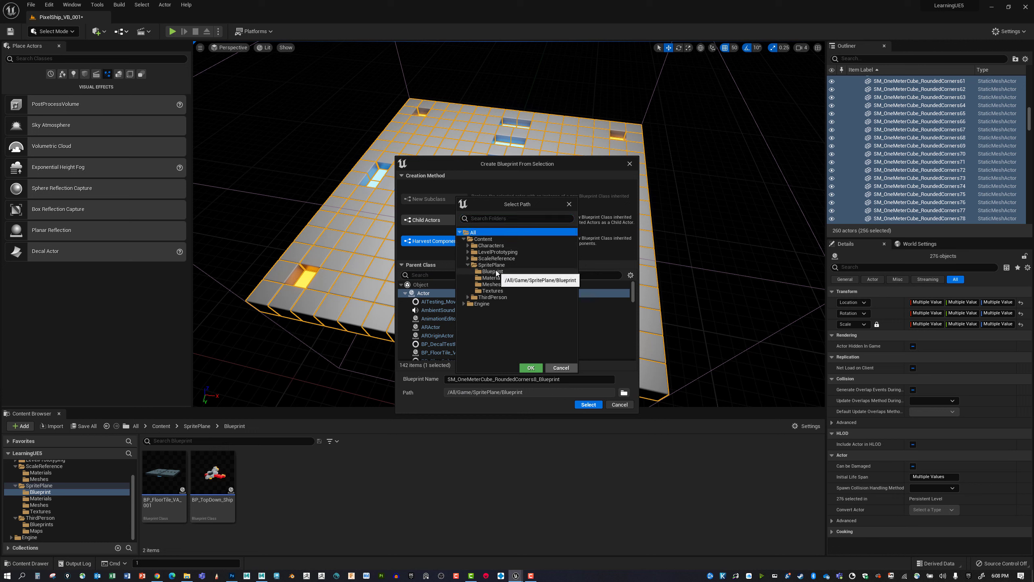
left_click(493, 271)
left_click(529, 369)
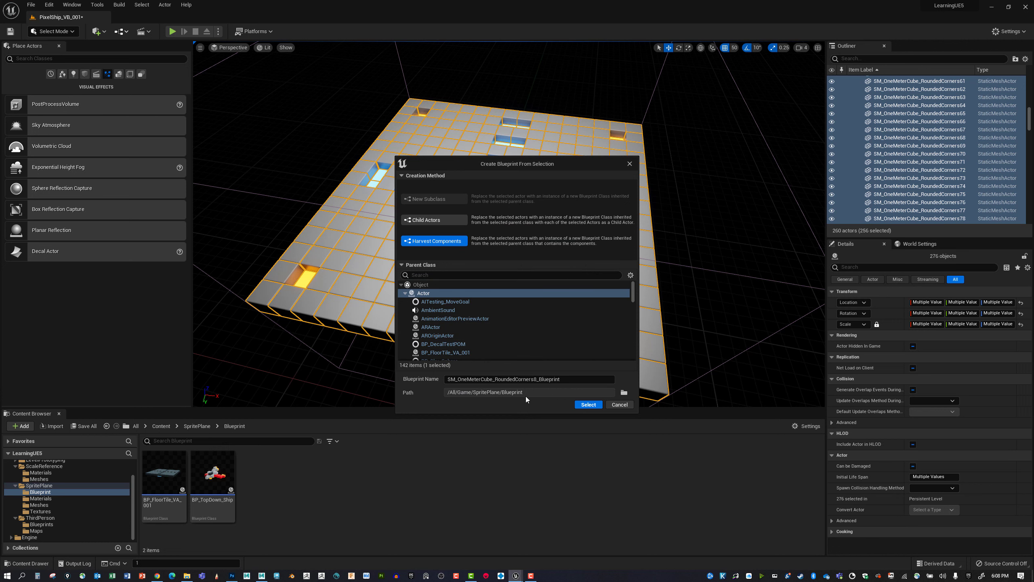
Name the blueprint BP_FloorTile_VB_001 and create it with Harvest Components and the Actor parent class
left_click(469, 379)
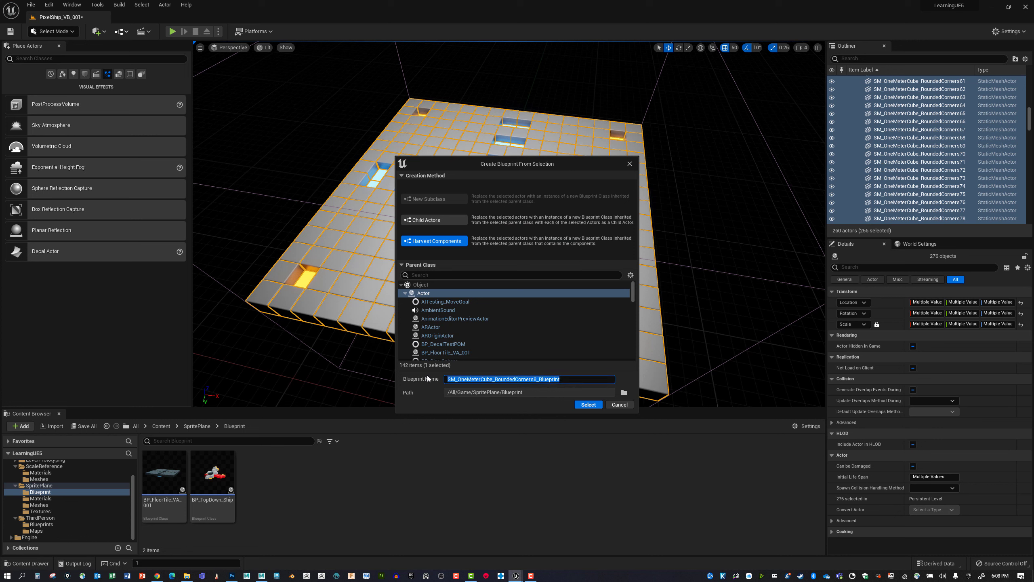
key("ctrl+v")
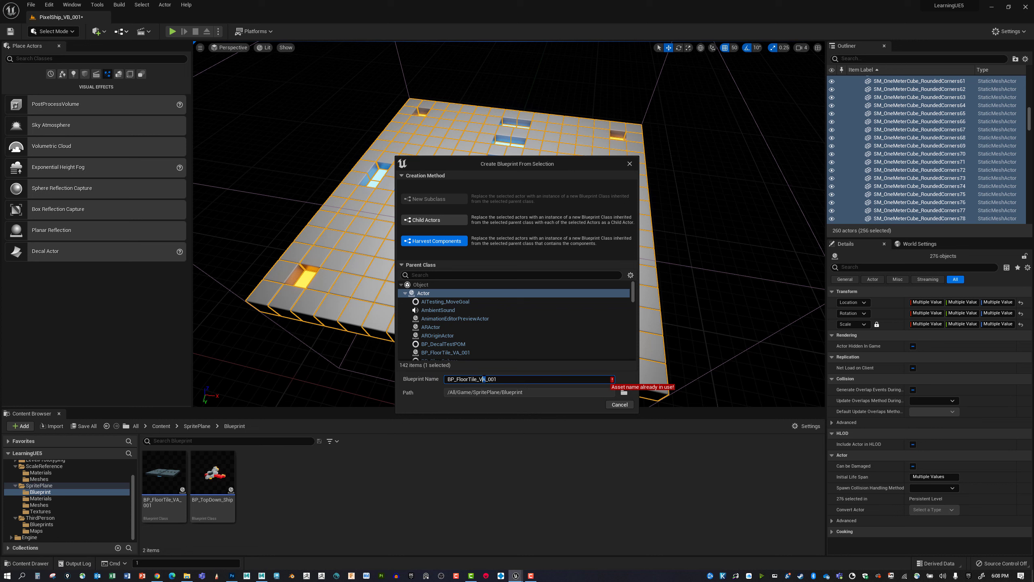
key("Delete")
type("B")
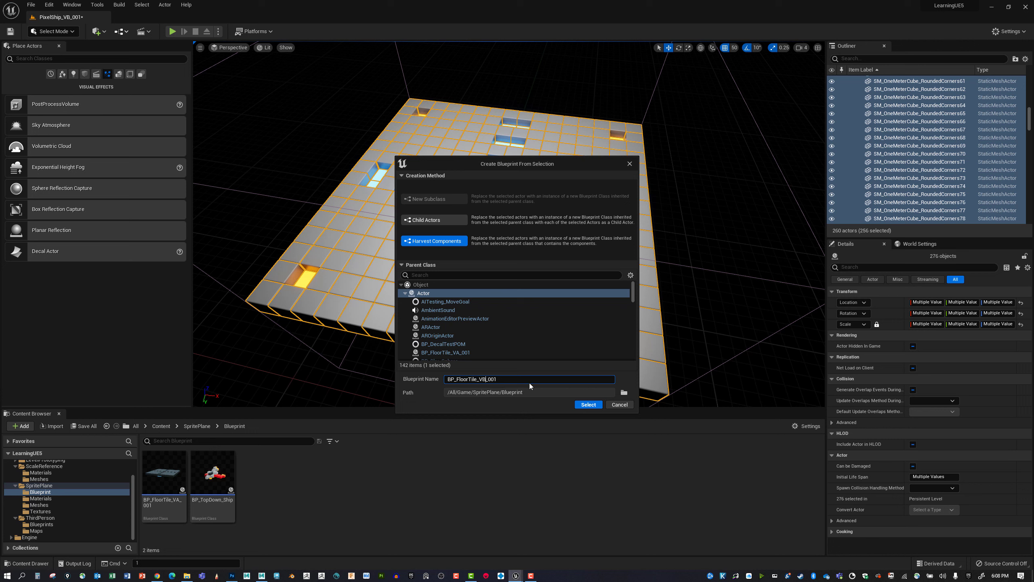
left_click(588, 405)
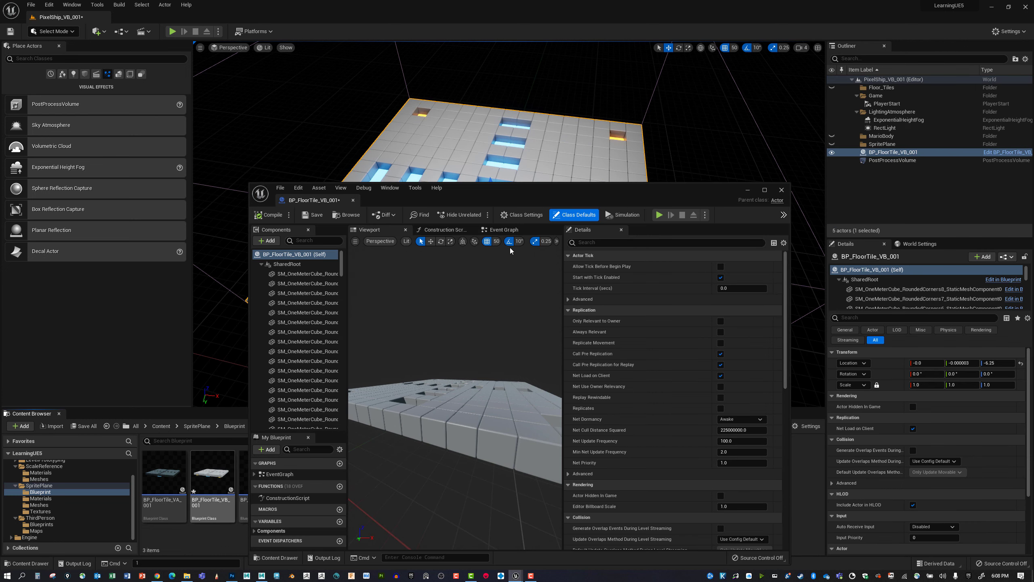
Inspect the new floor blueprint from above, save it and close its editor
left_click_drag(488, 362, 540, 472, "alt")
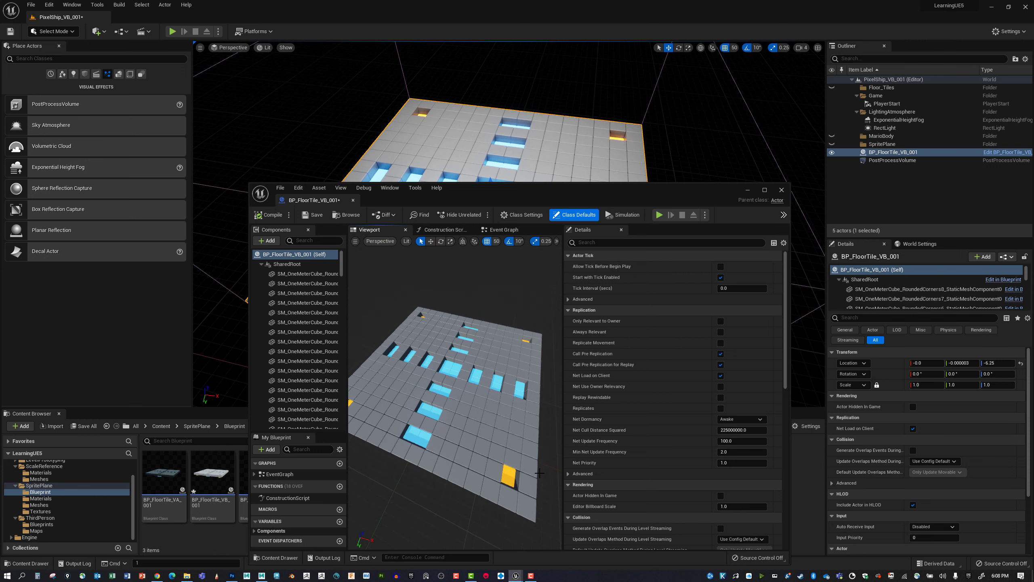
left_click(312, 215)
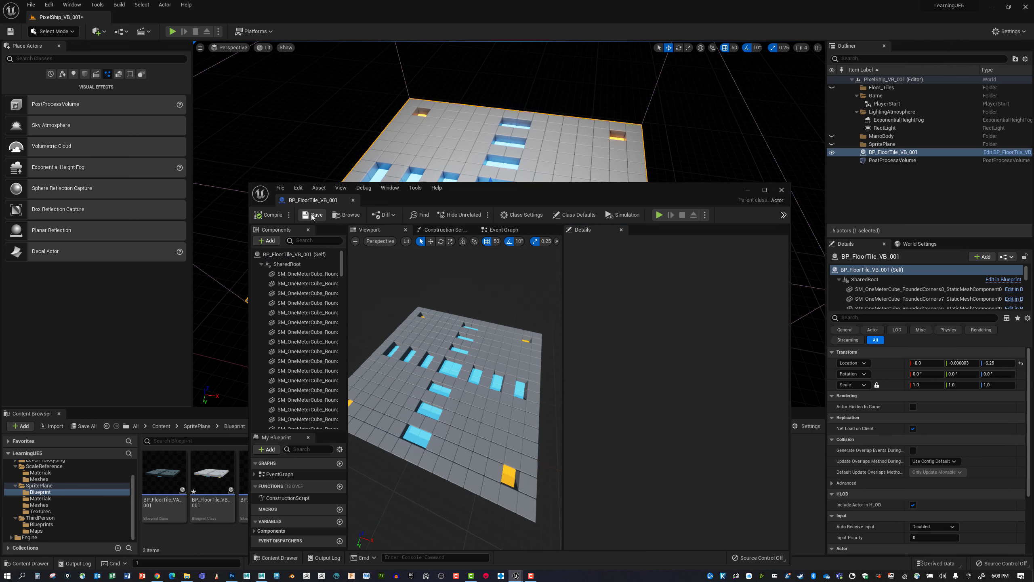
left_click(781, 190)
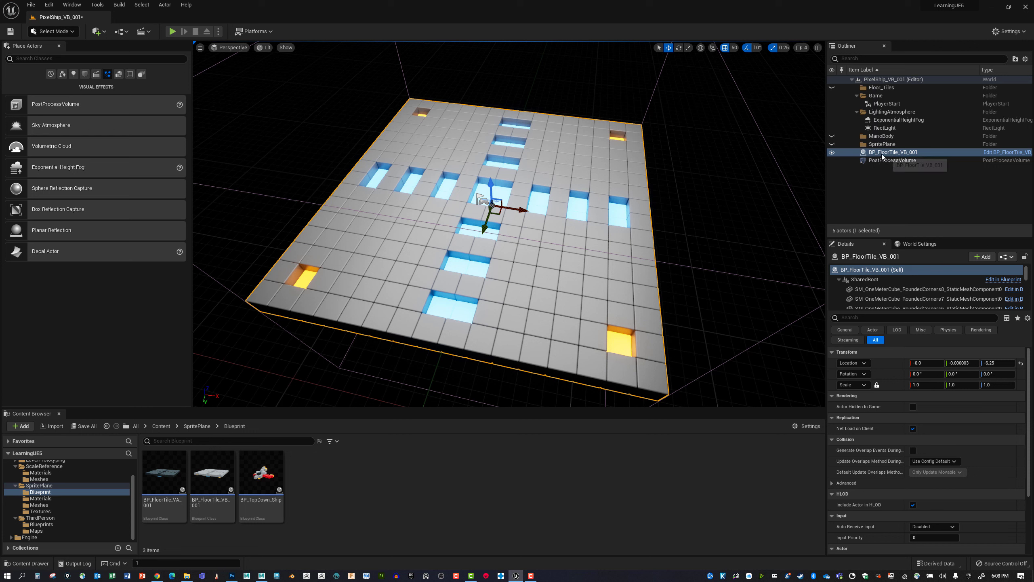
Move the BP_FloorTile_VB_001 actor into the Floor_Tiles folder
left_click_drag(881, 158, 894, 90)
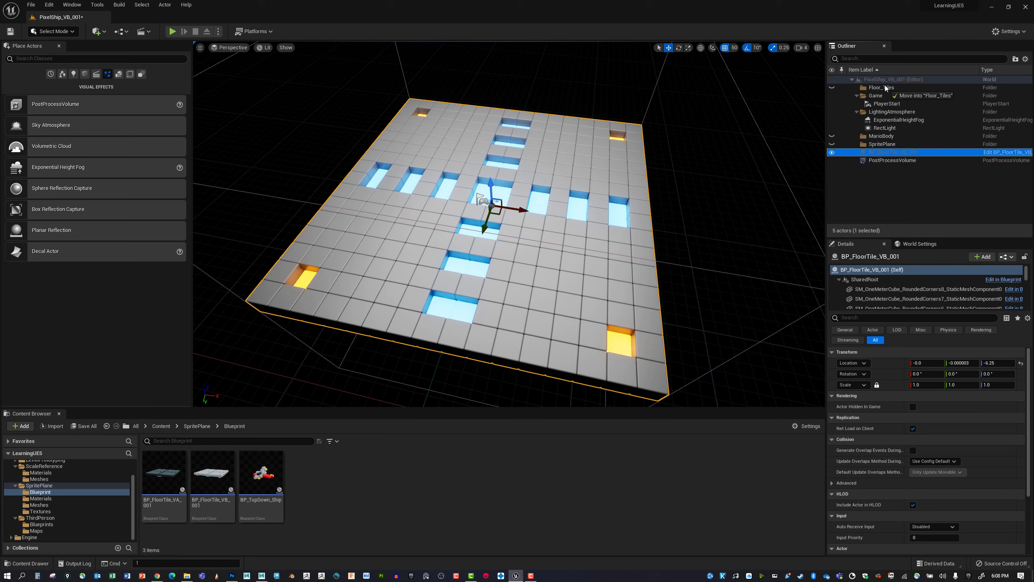
left_click_drag(663, 300, 582, 314, "alt")
scroll(582, 316, "down", 2)
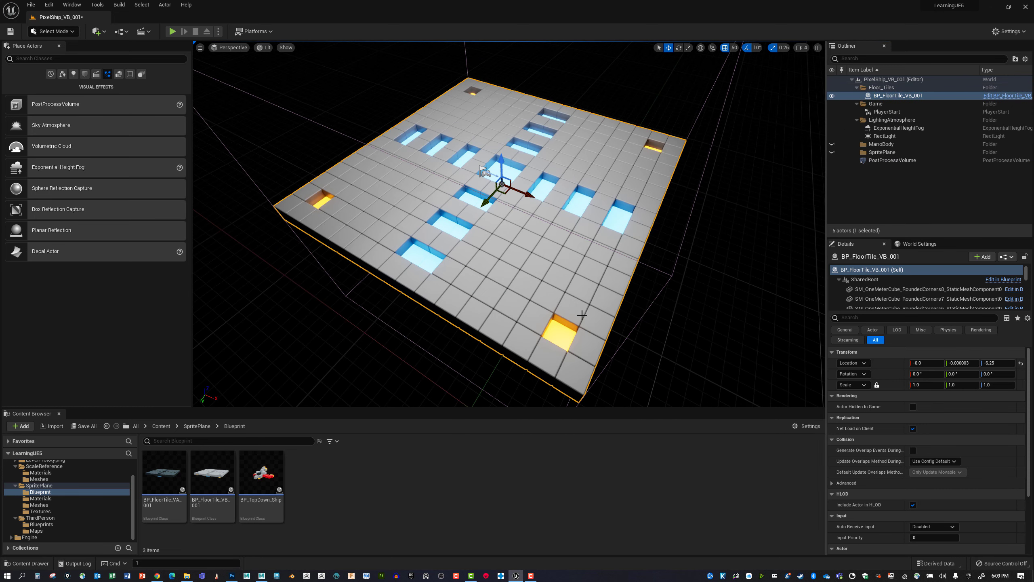
Reopen the BP_FloorTile_VB_001 blueprint, show its 3D viewport and move the editor window so the level's floor stays visible
left_click(202, 477)
double_click(216, 476)
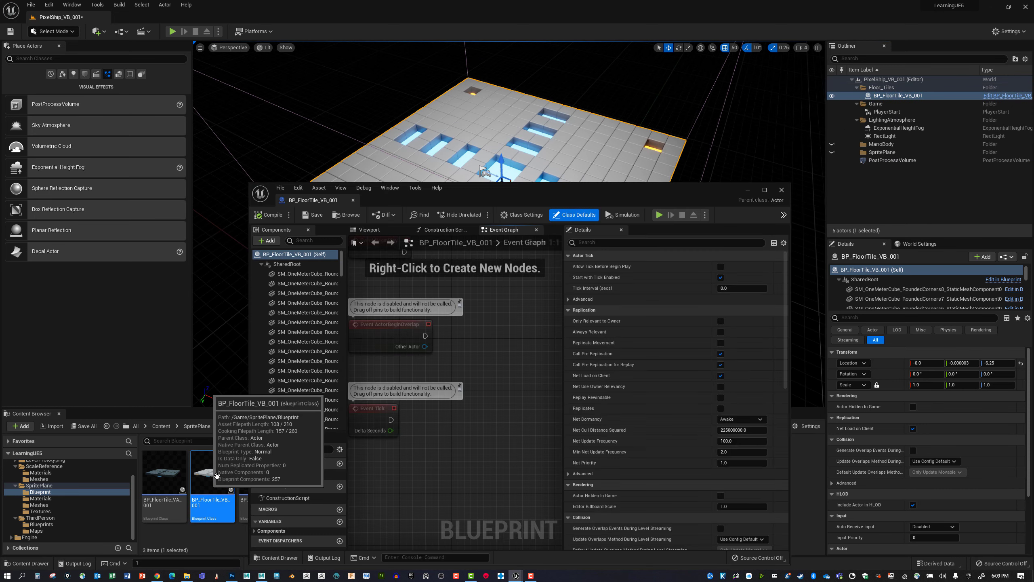
left_click(383, 231)
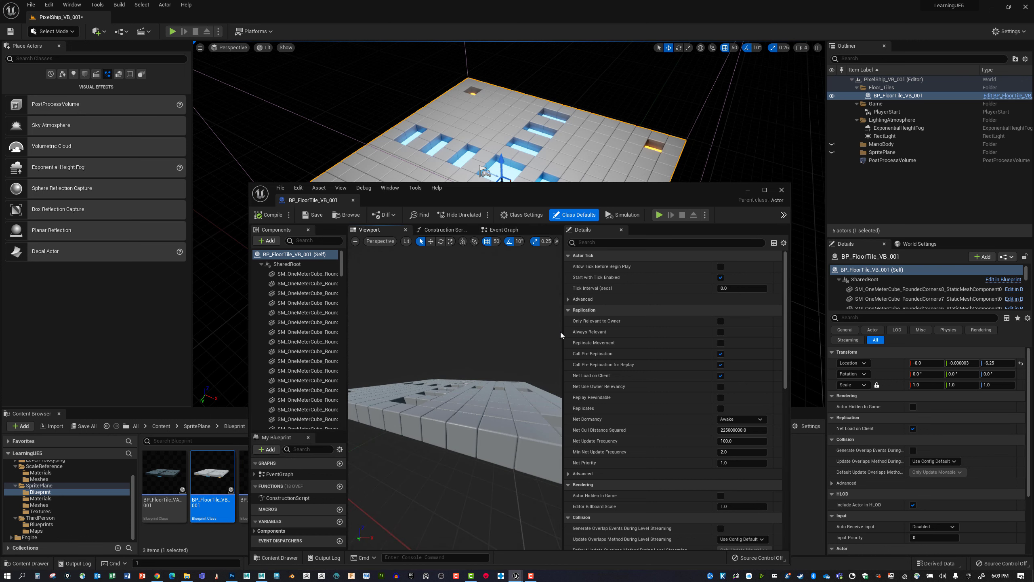
right_click_drag(456, 367, 457, 401)
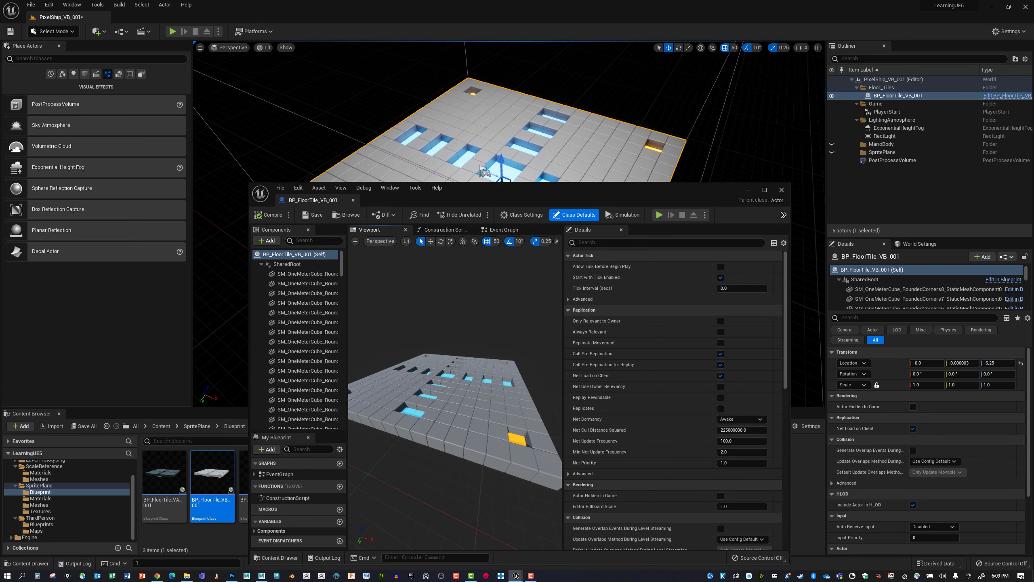
right_click_drag(508, 432, 520, 441)
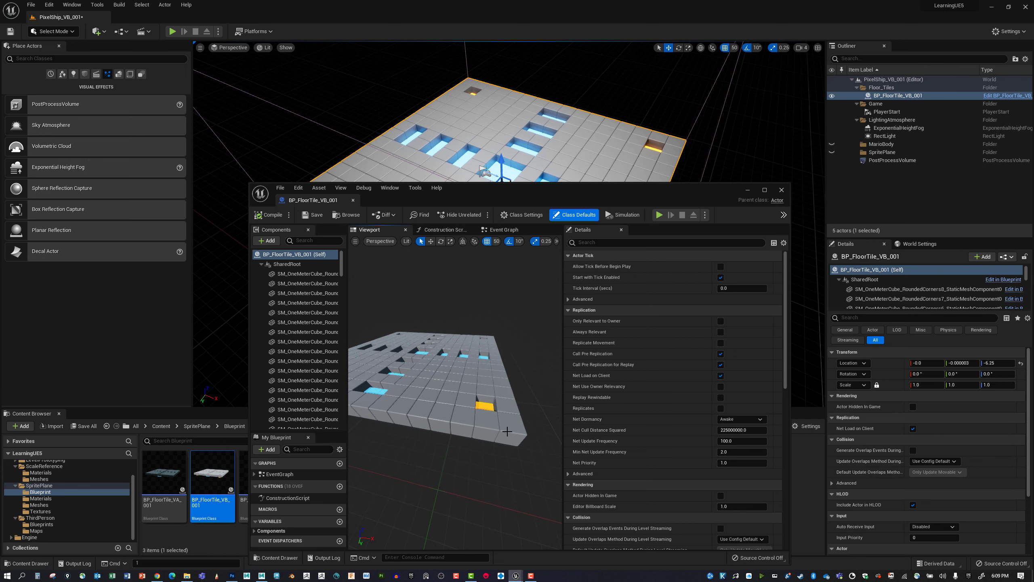
left_click_drag(486, 188, 627, 150)
right_click_drag(595, 311, 607, 318)
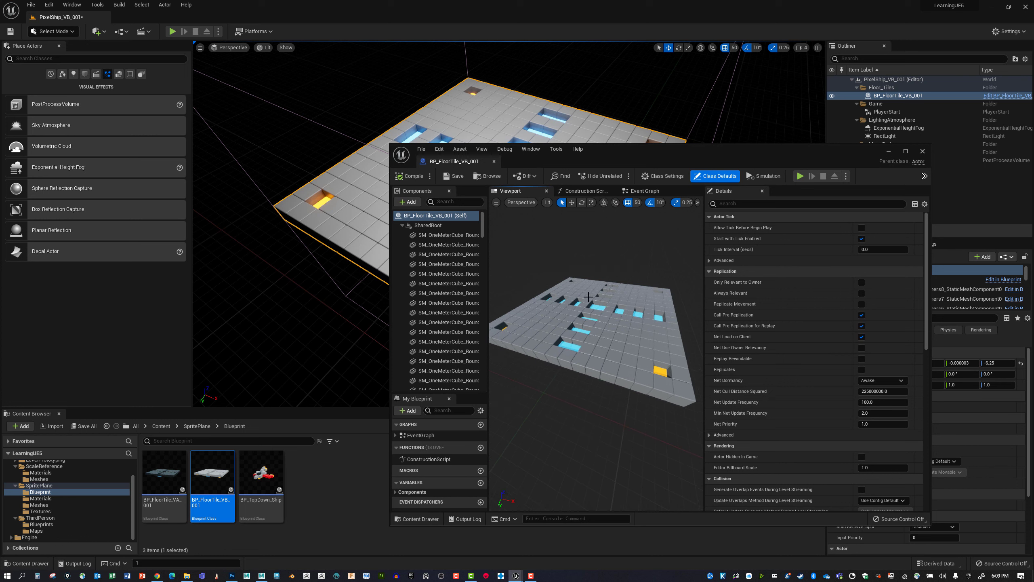
Lower two of the floor's outer corner cubes in the blueprint to Z -43.75
left_click(570, 278)
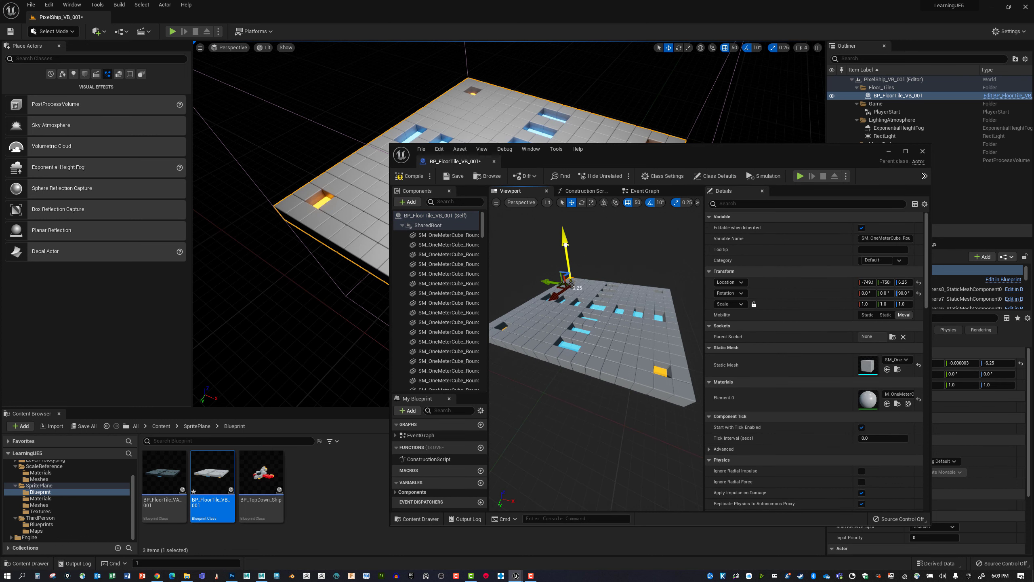
left_click_drag(566, 244, 569, 249)
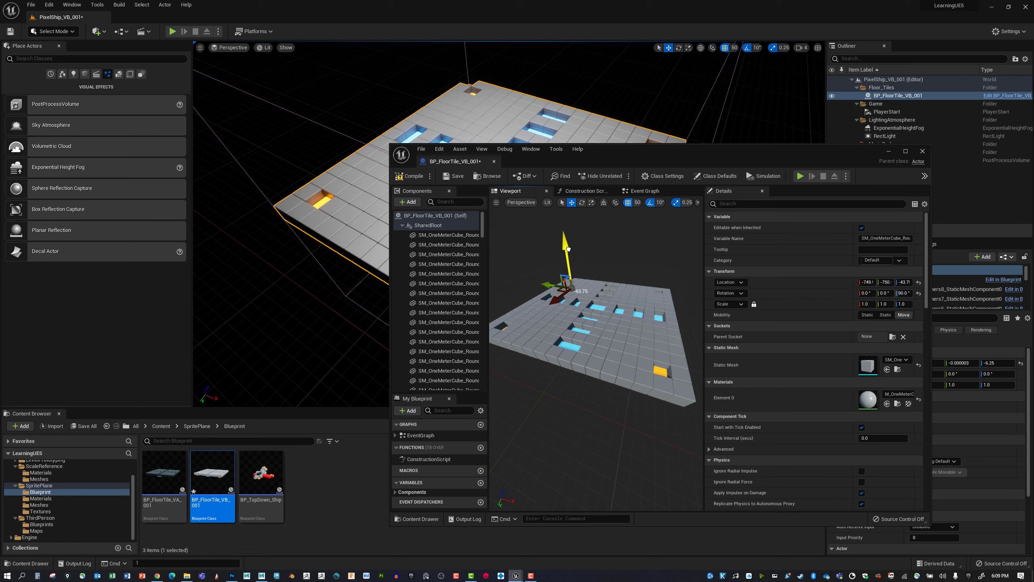
right_click_drag(524, 345, 544, 323)
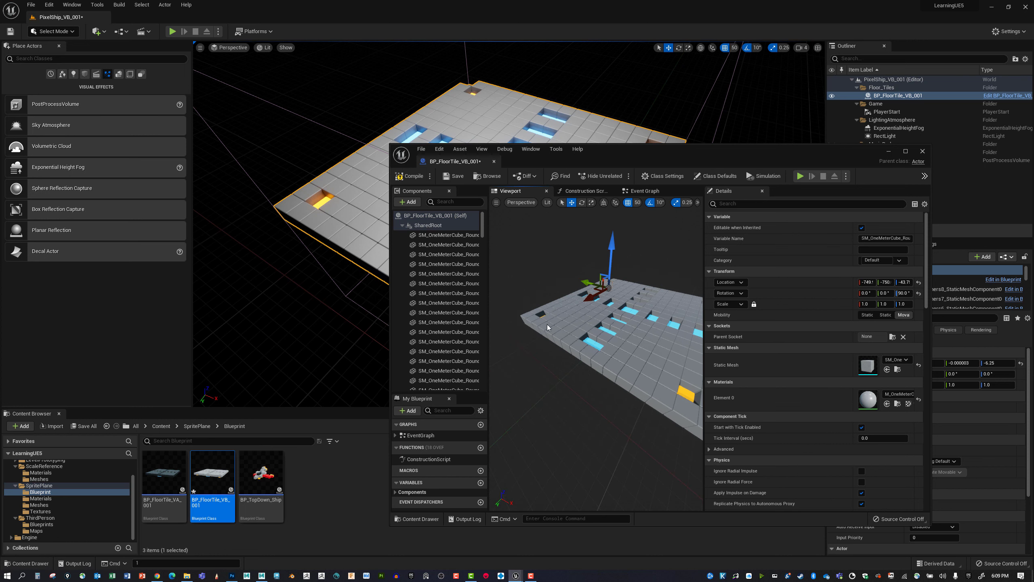
left_click(525, 317)
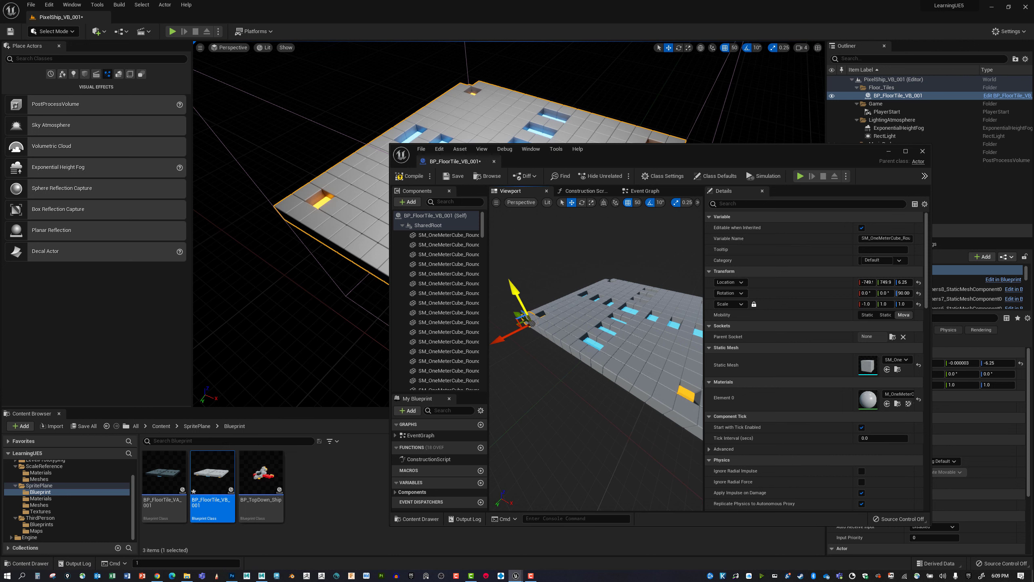
left_click_drag(516, 296, 518, 297)
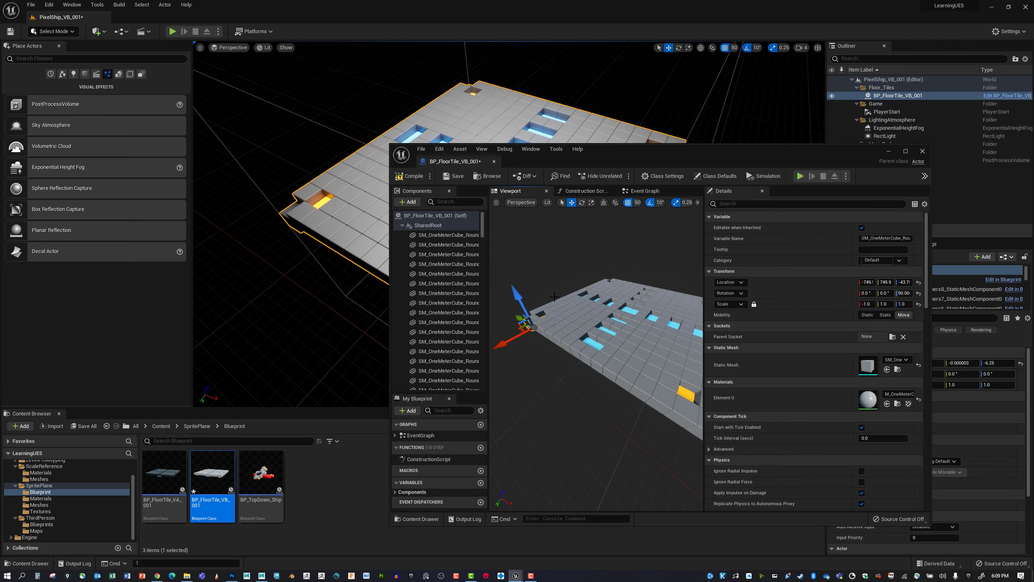
Undo the lowering of the corner cubes in the floor blueprint, then save it and close its editor
left_click_drag(617, 147, 563, 225)
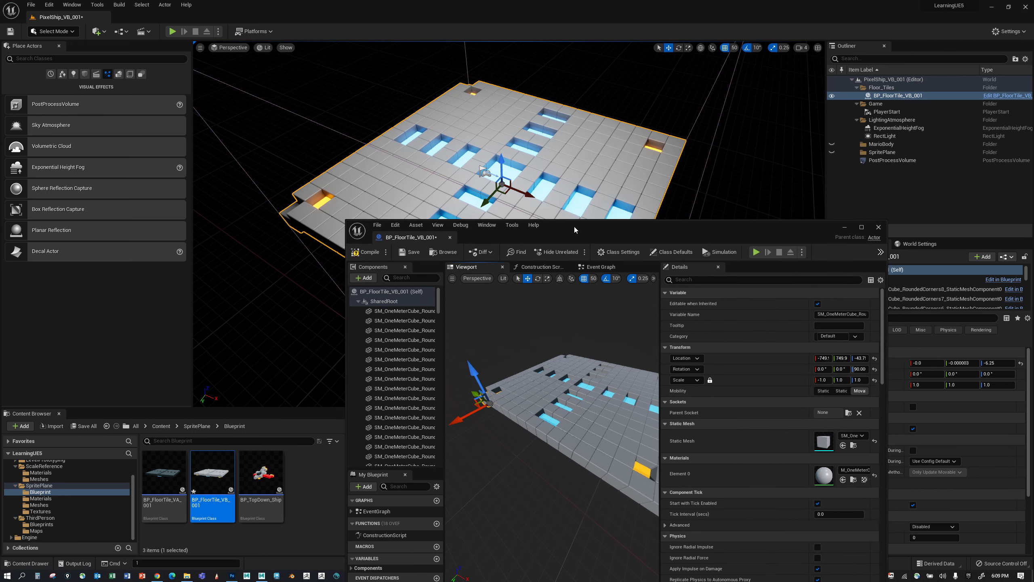
right_click_drag(531, 324, 529, 324)
key("ctrl+z")
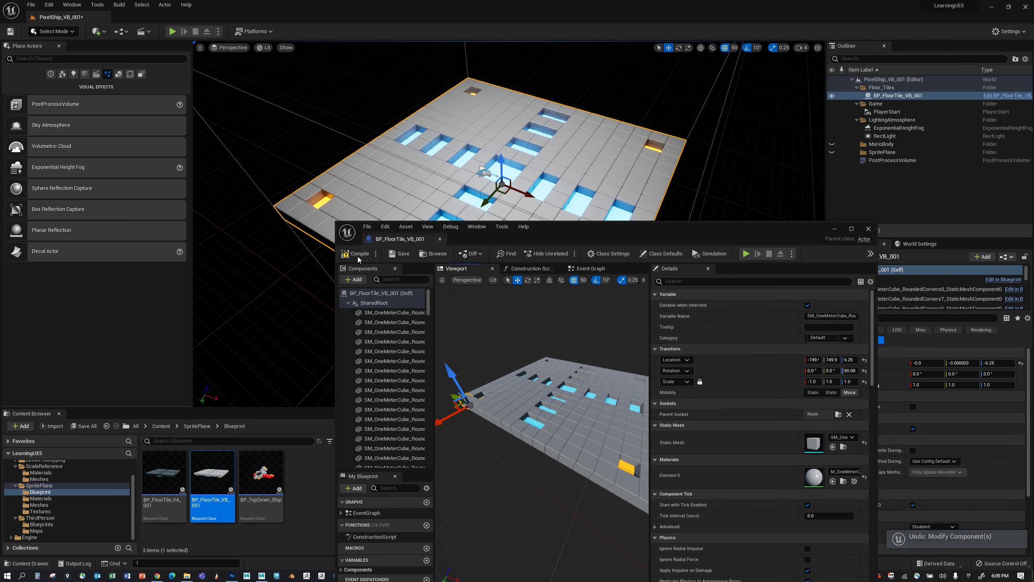
left_click(392, 254)
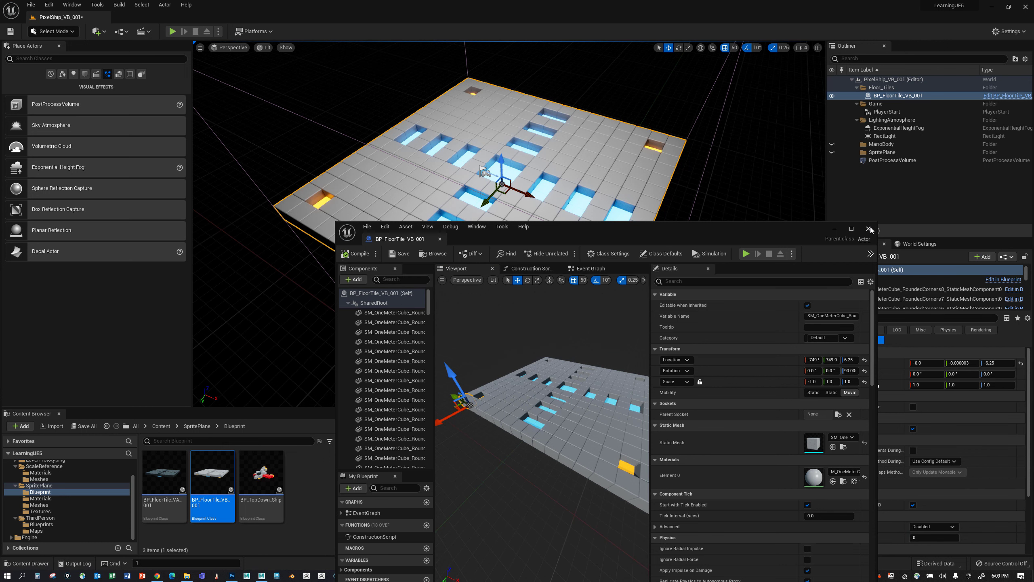
left_click(869, 229)
Duplicate the BP_FloorTile_VB_001 floor along positive Y and place the copy edge to edge at about Y 1600
scroll(633, 226, "down", 2)
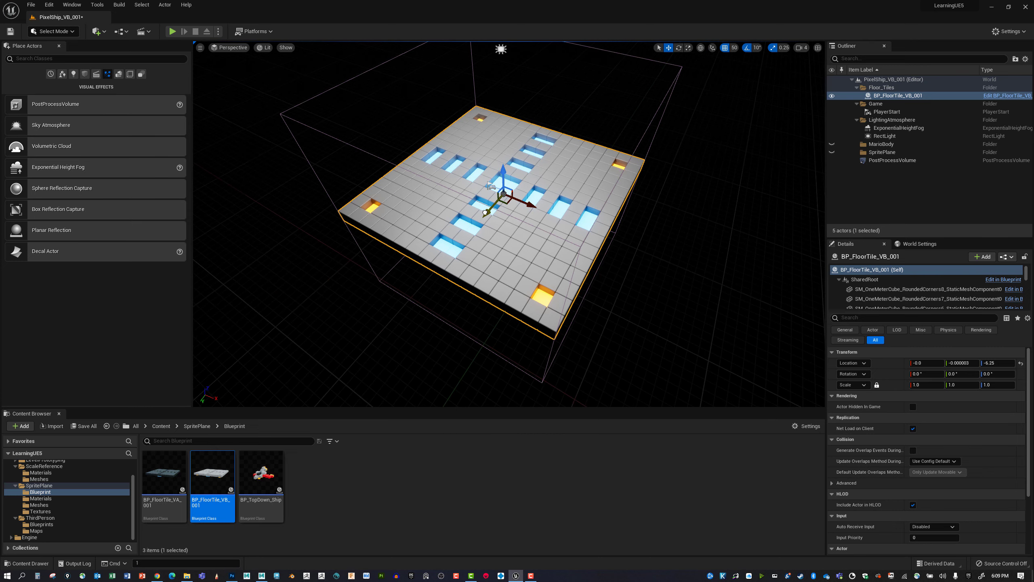
left_click_drag(485, 211, 371, 372, "alt")
right_click_drag(462, 312, 373, 397)
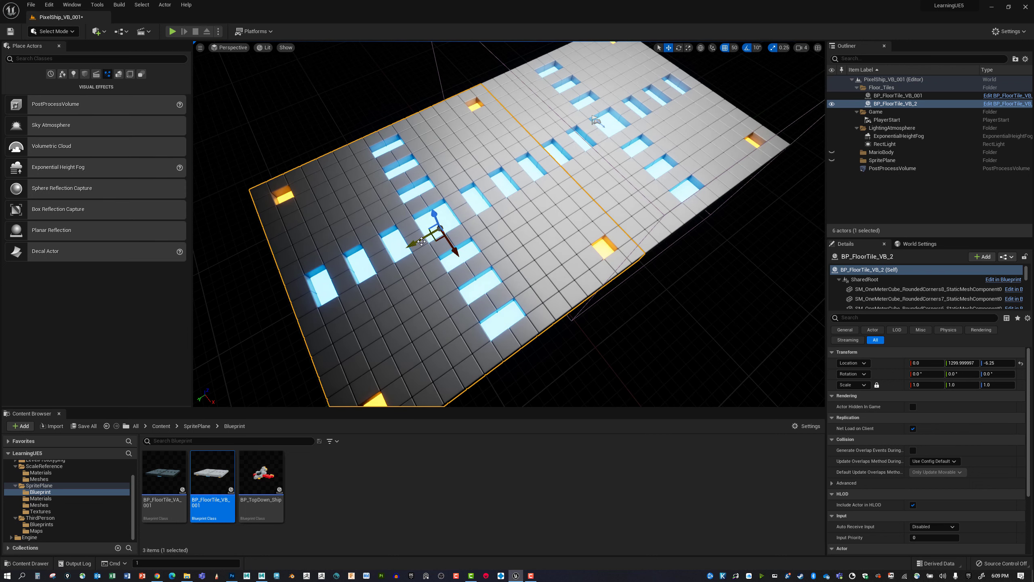
left_click_drag(414, 241, 363, 260)
right_click_drag(364, 260, 431, 397)
Duplicate the original floor tile along negative Y so the copy adjoins its opposite edge
left_click(594, 147)
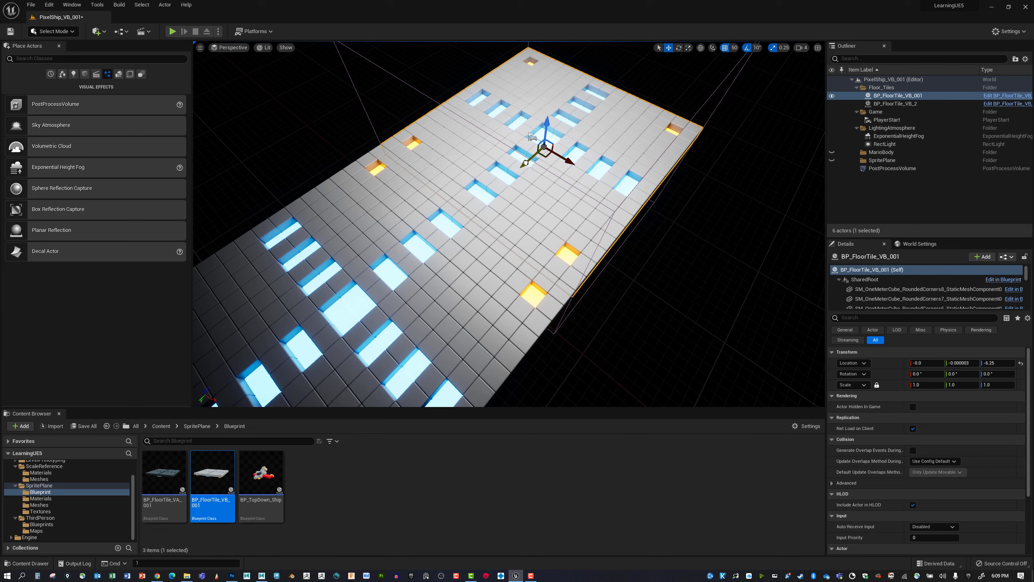
left_click_drag(525, 162, 676, 85, "alt")
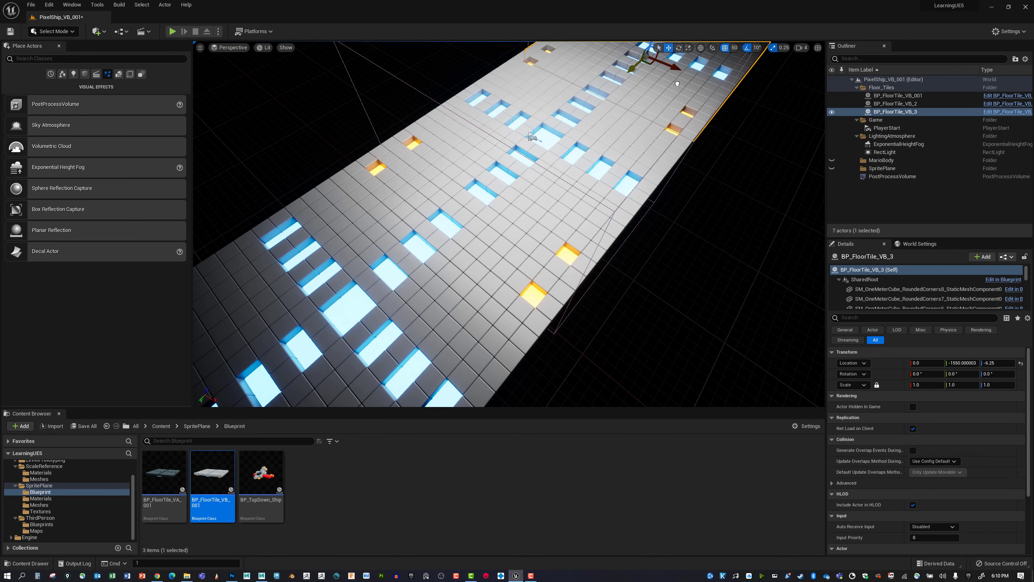
scroll(652, 164, "down", 2)
Duplicate the original floor tile twice along X, placing copies at X 1600 and X -1600 to form a cross
left_click(622, 182)
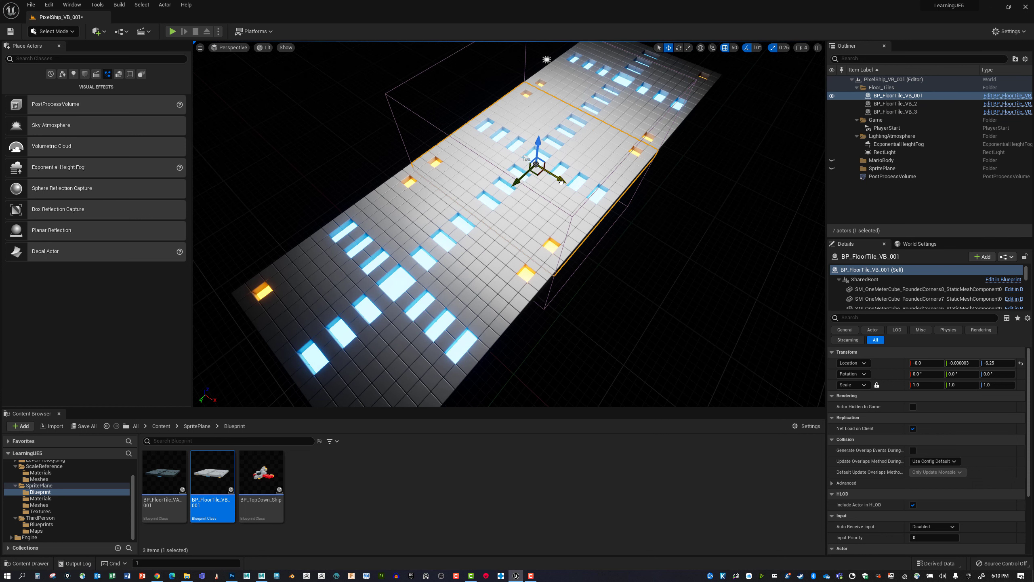
left_click_drag(562, 183, 723, 309, "alt")
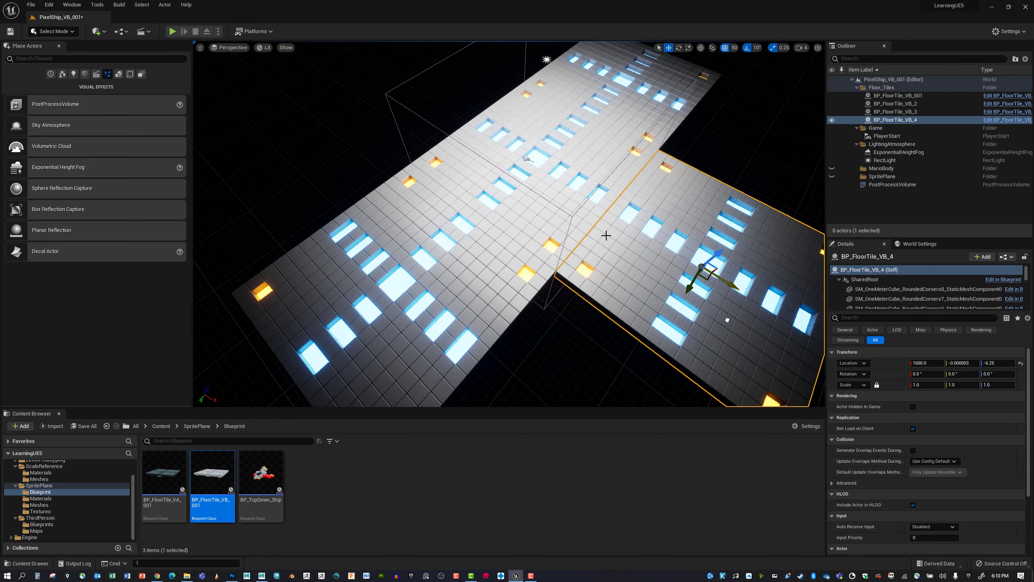
left_click(527, 158)
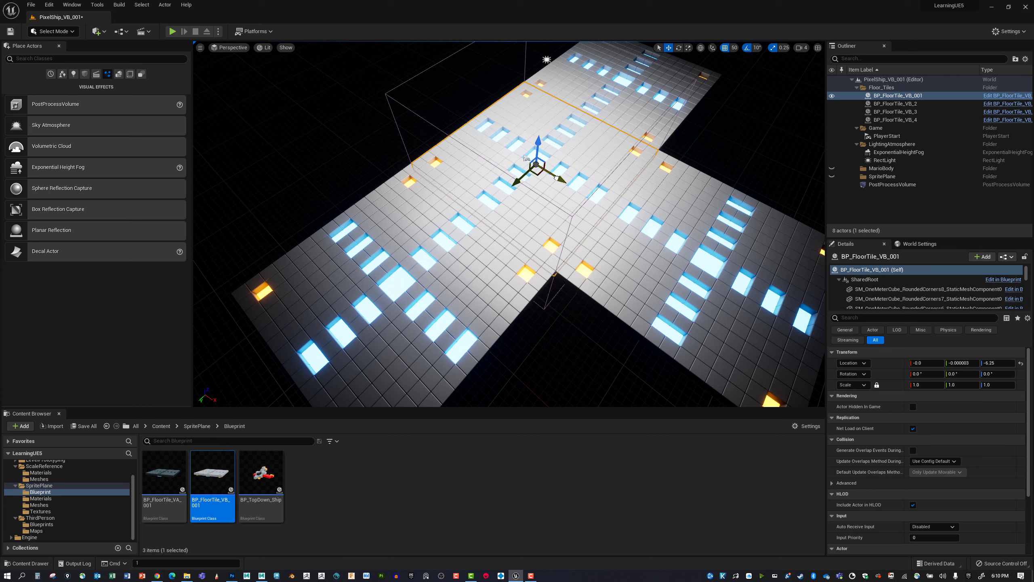
left_click_drag(557, 178, 419, 118, "alt")
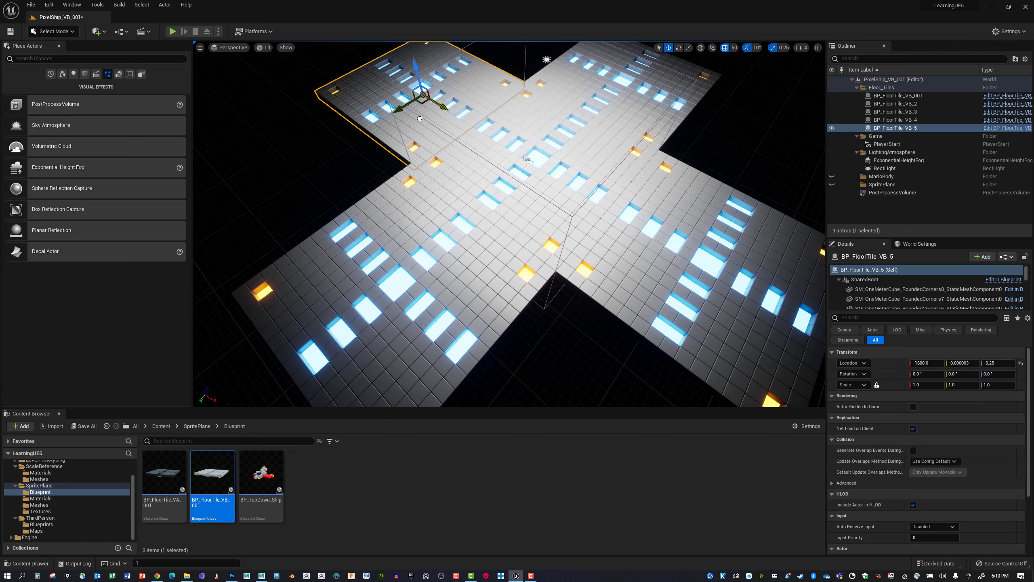
scroll(424, 117, "down", 2)
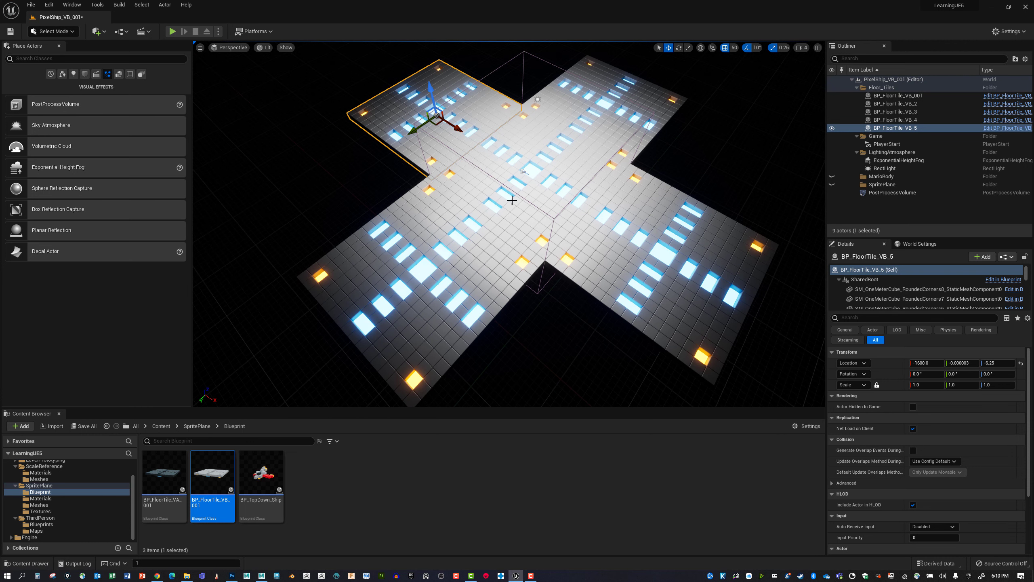
Duplicate the two X-side floor tiles together to about Y 1550 and Y -1550, filling the four corners
left_click(655, 246, "ctrl")
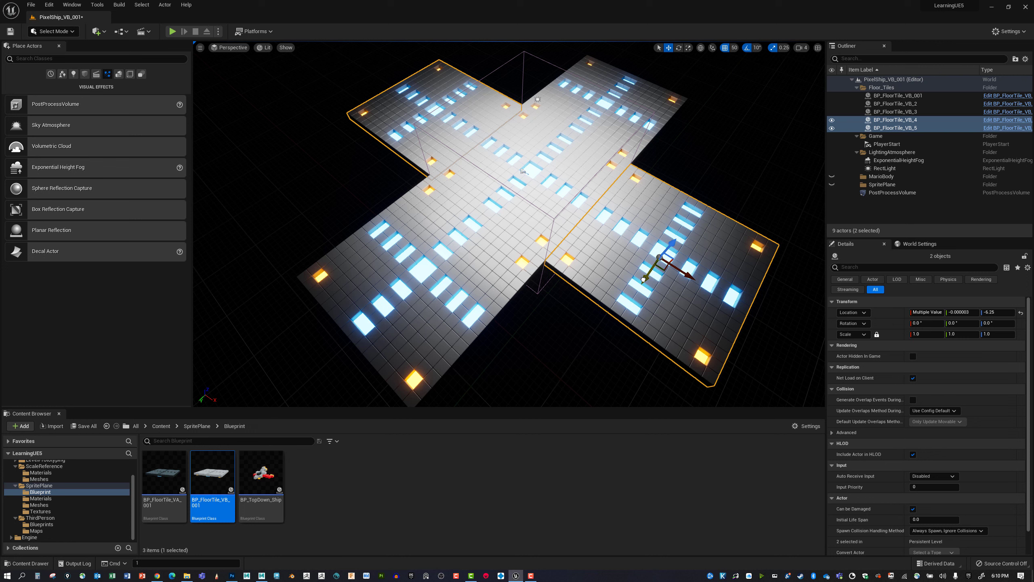
left_click_drag(643, 280, 307, 217, "alt")
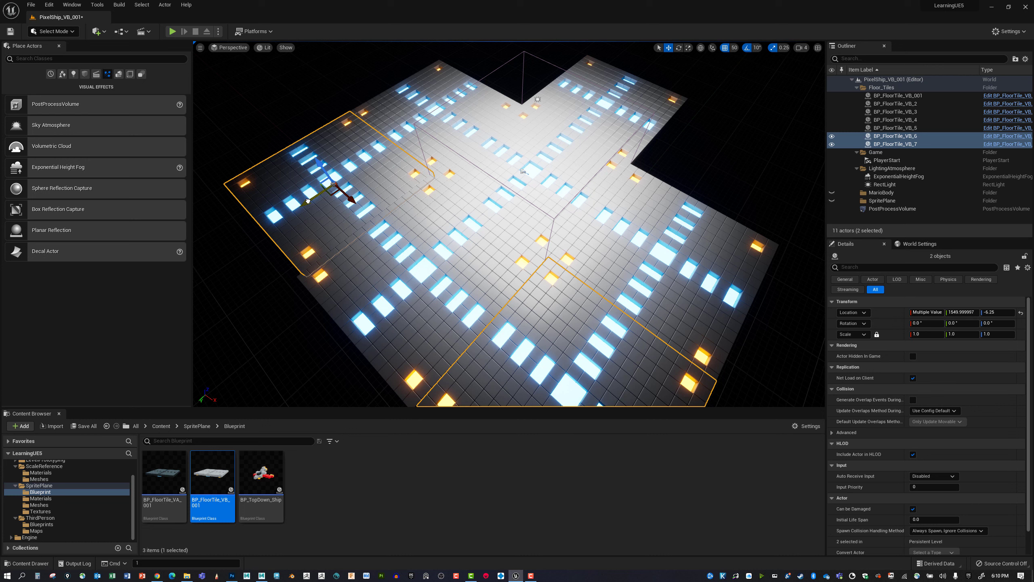
left_click_drag(308, 201, 559, 105, "alt")
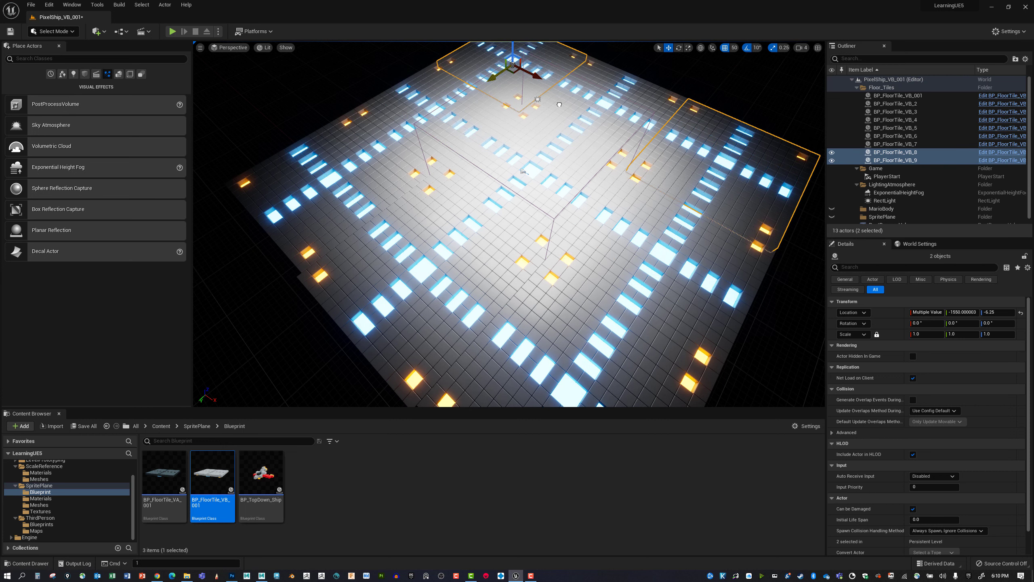
left_click(559, 105)
Move corner tiles BP_FloorTile_VB_7 and BP_FloorTile_VB_6 outward to about Y 1600 to line up with their neighbour
left_click(318, 244)
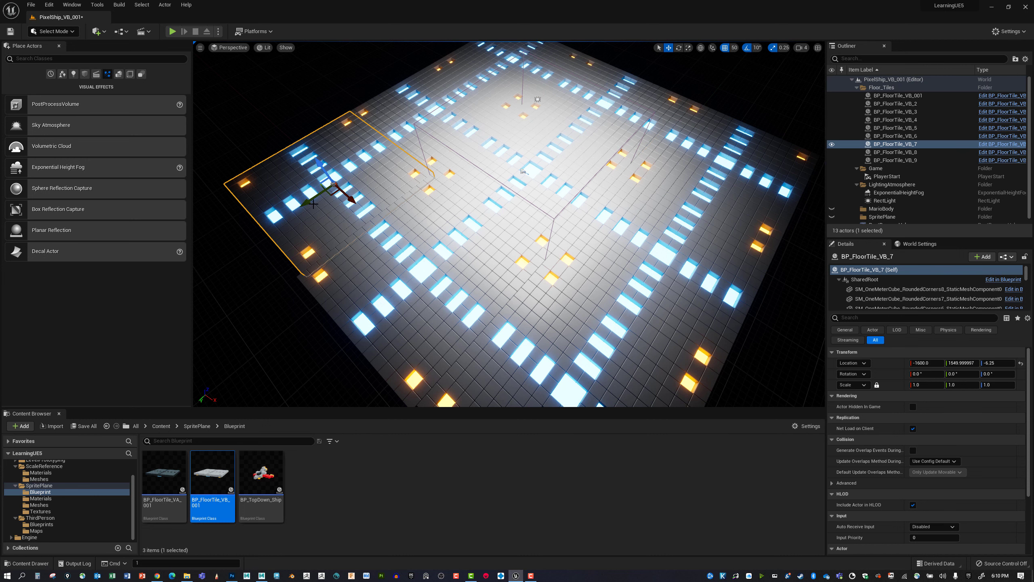
scroll(499, 308, "down", 2)
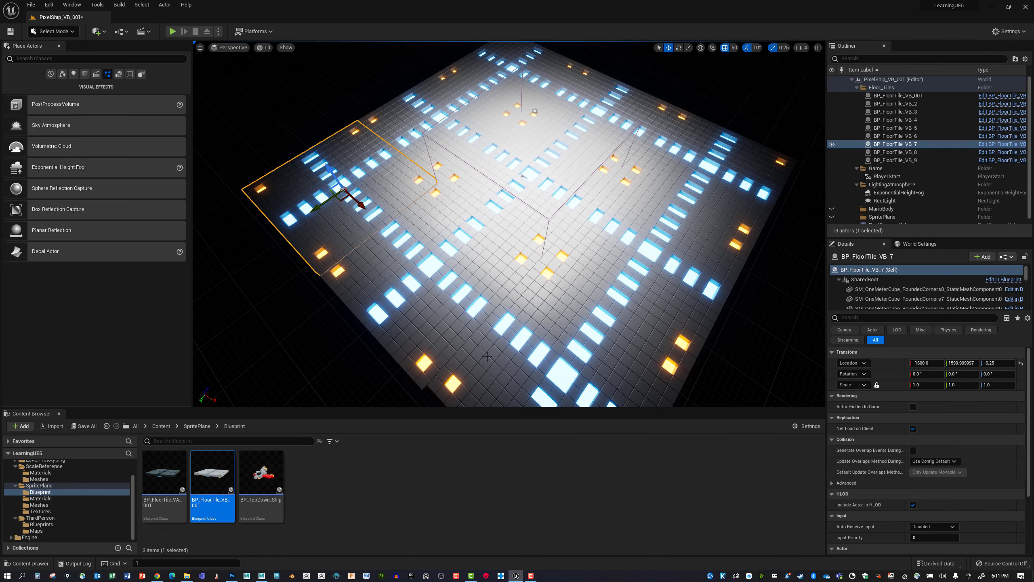
left_click(487, 356)
left_click_drag(551, 391, 546, 401)
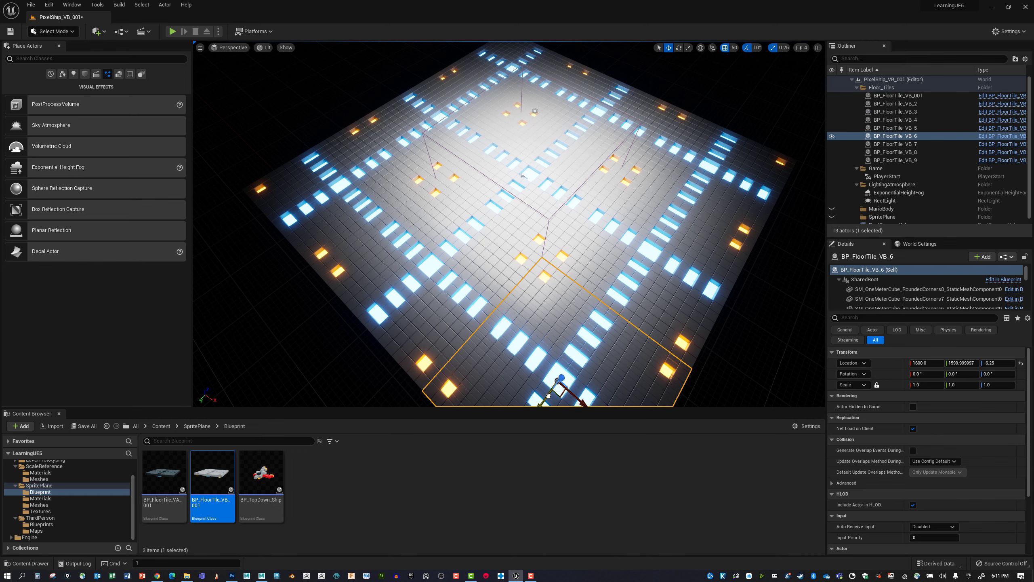
Lower the eight floor tiles surrounding the central BP_FloorTile_VB_001 to Z -106.25
right_click_drag(601, 280, 637, 276)
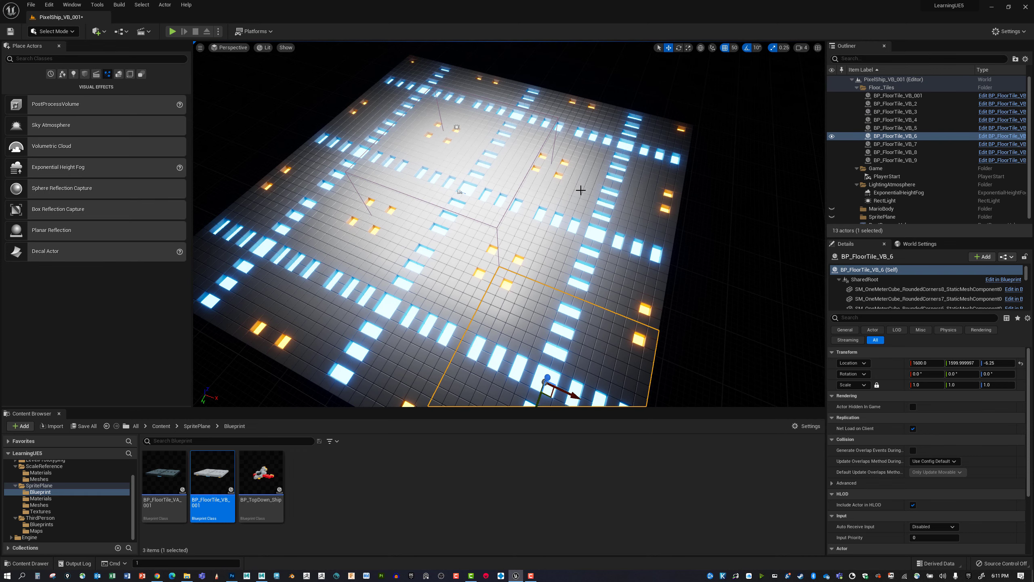
right_click_drag(581, 190, 573, 194)
left_click(464, 229)
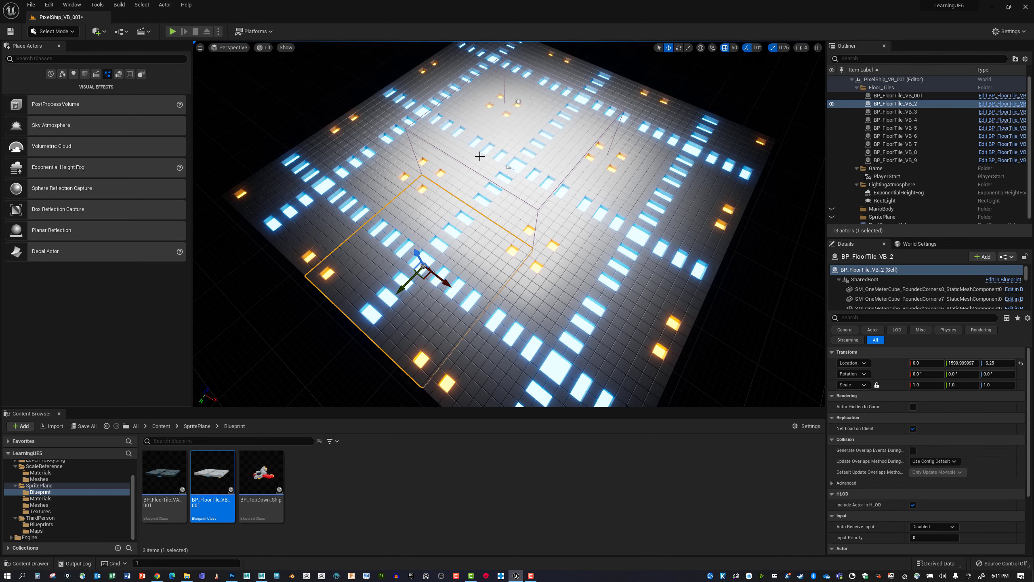
left_click(426, 97, "ctrl")
left_click(346, 154, "ctrl")
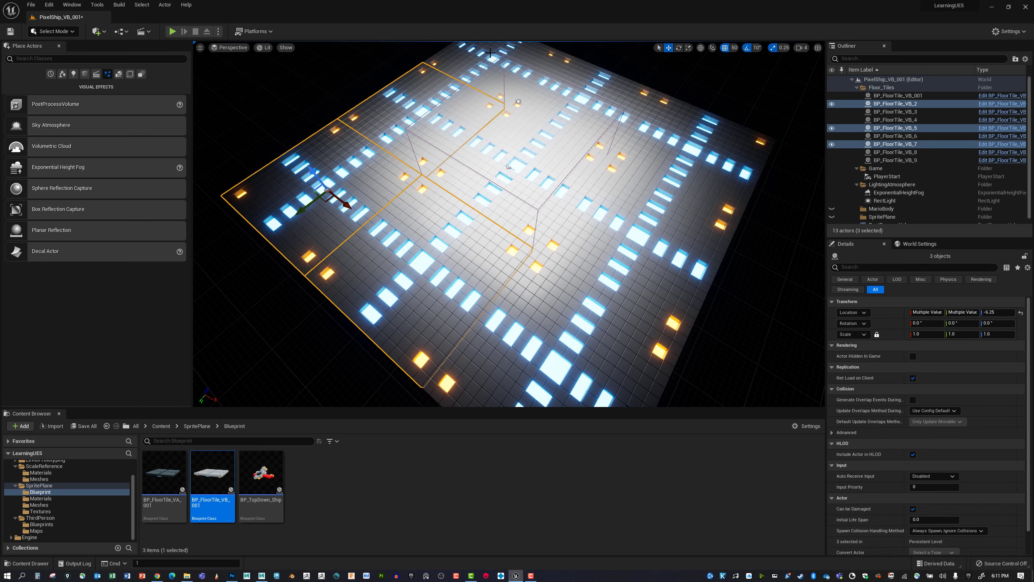
left_click(490, 53, "ctrl")
left_click(574, 79, "ctrl")
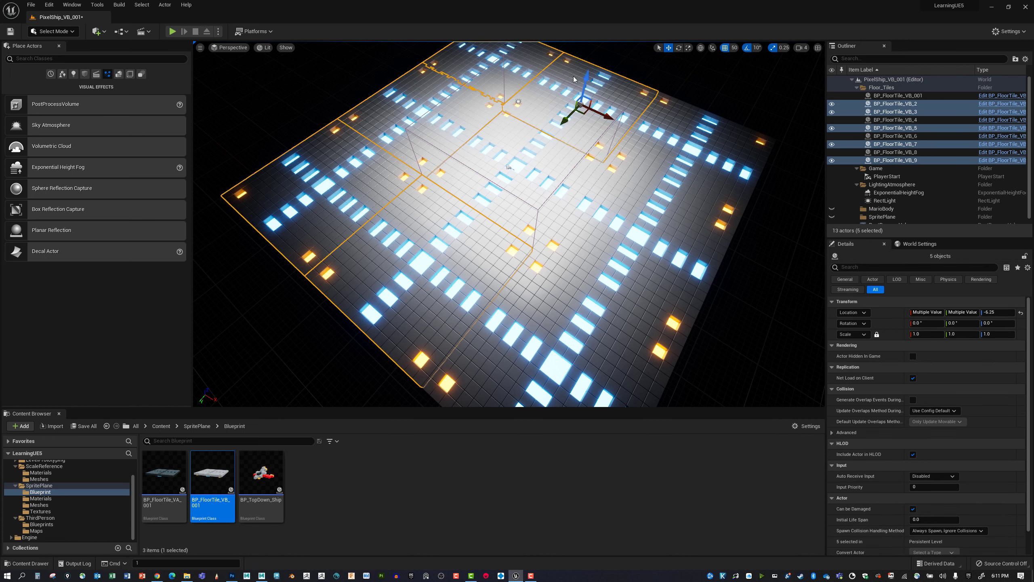
left_click(678, 122, "ctrl")
left_click(656, 264, "ctrl")
left_click(597, 333, "ctrl")
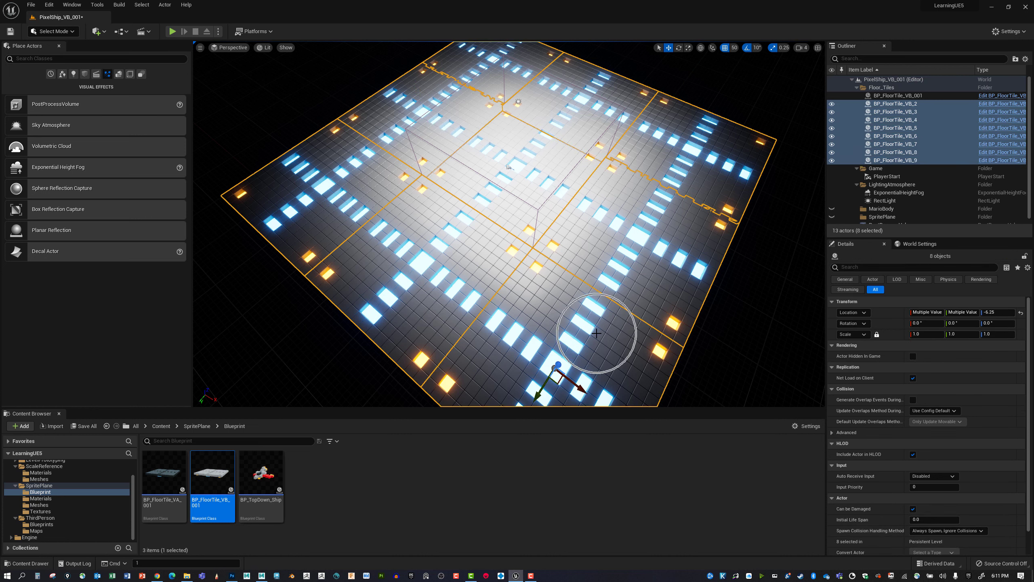
left_click_drag(550, 358, 517, 294, "alt")
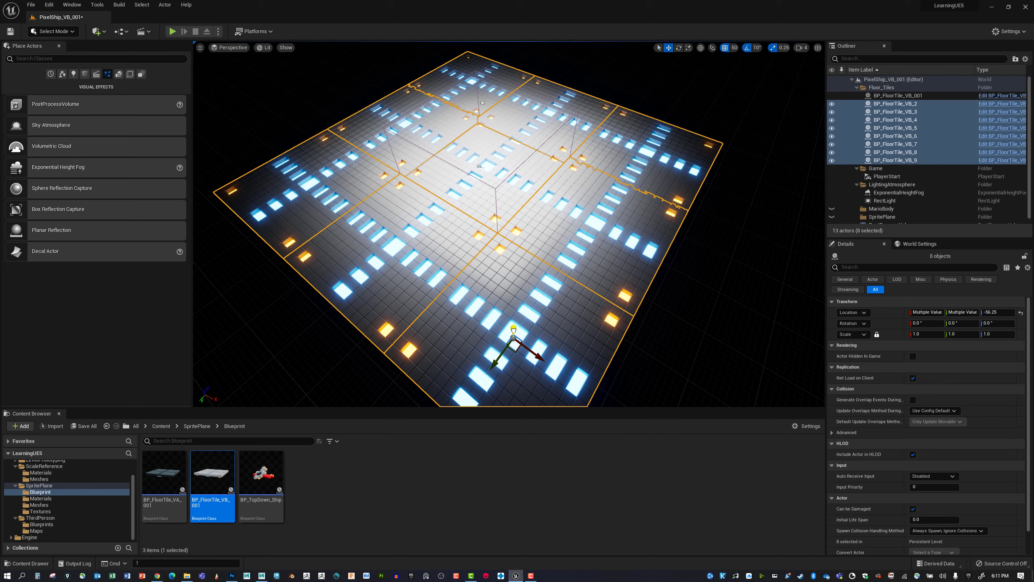
left_click_drag(515, 335, 513, 332)
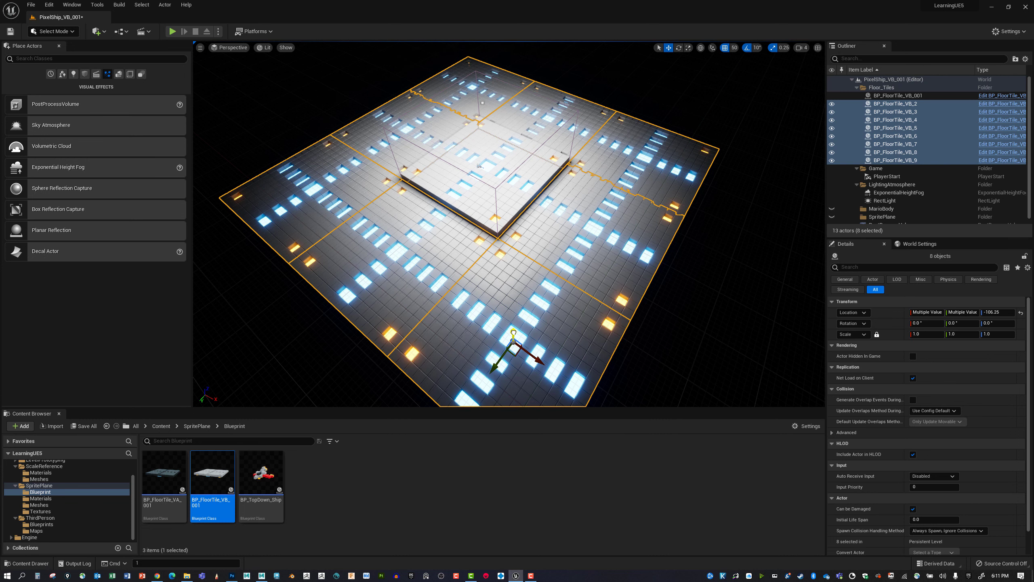
Lower only the four corner floor tiles one level further to Z -156.25
left_click(535, 314)
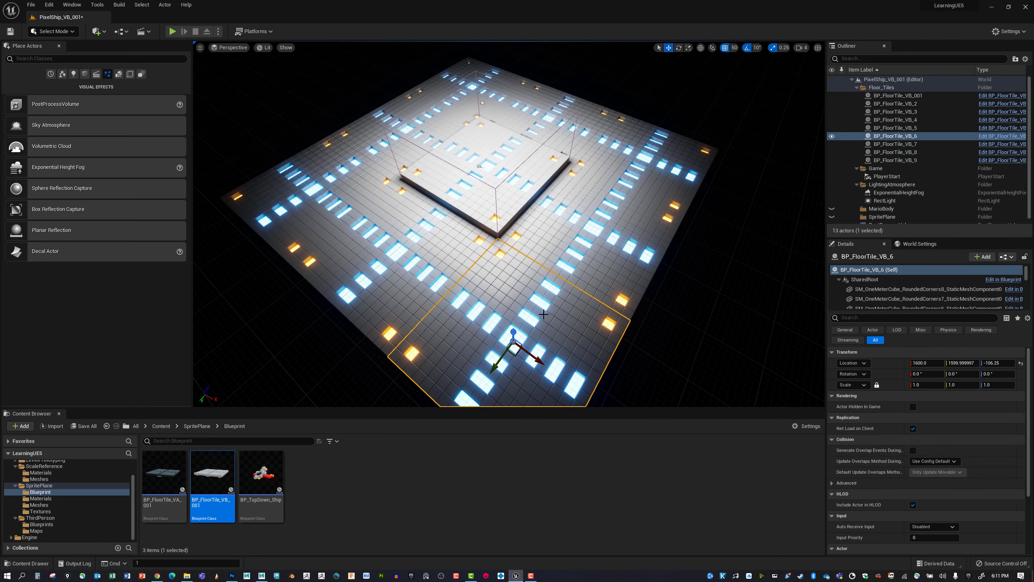
left_click(649, 162, "ctrl")
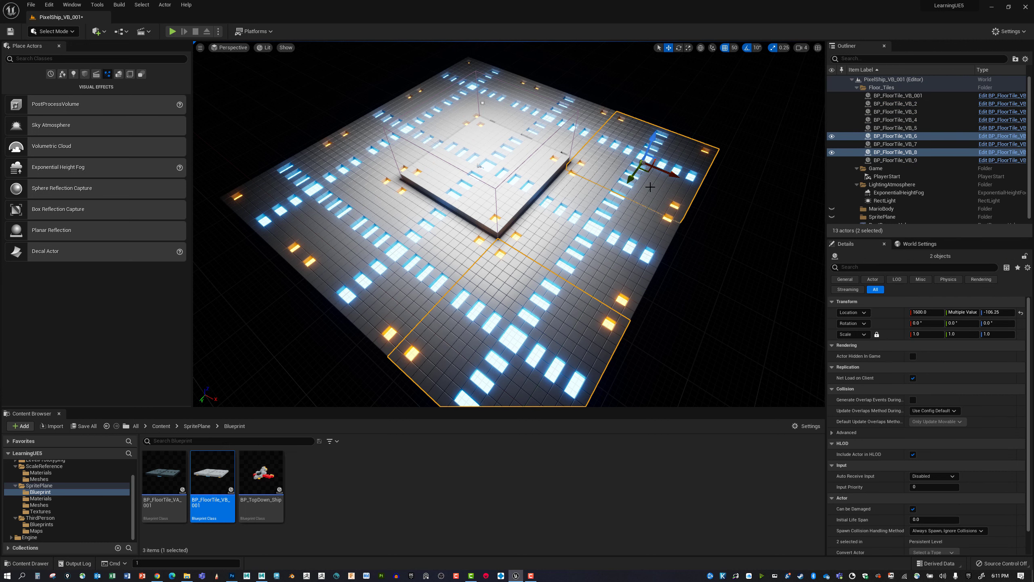
left_click(458, 86, "ctrl")
left_click(340, 175, "ctrl")
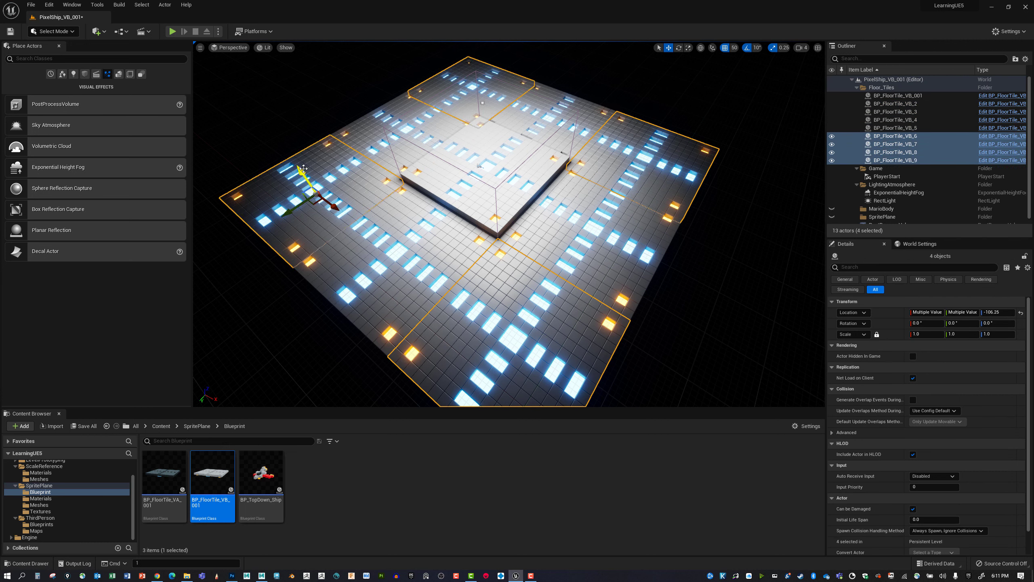
left_click_drag(305, 175, 304, 177)
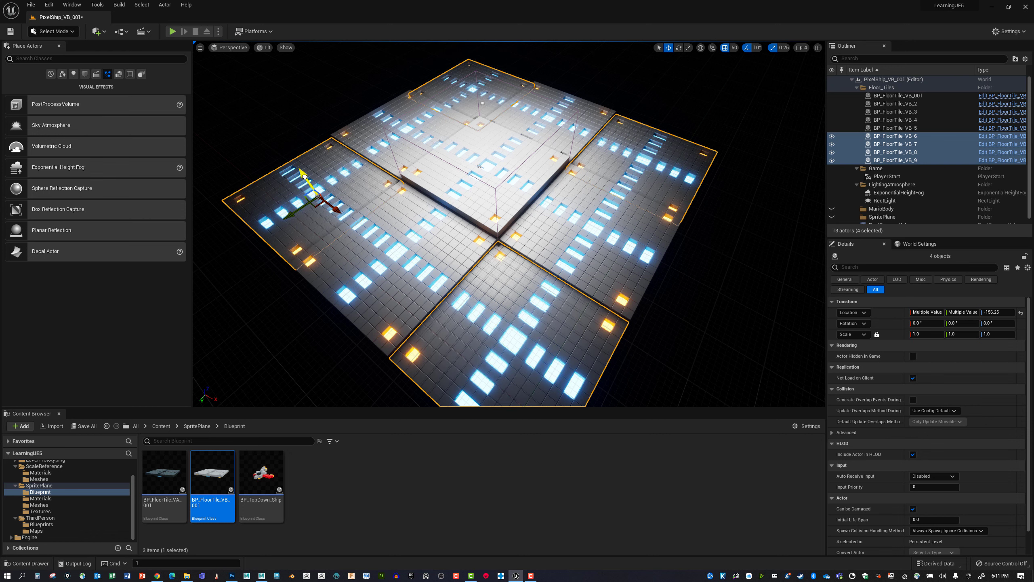
View the stepped floor up close, clear the selection and save the current level
left_click_drag(587, 240, 523, 237, "alt")
key("1")
key("Escape")
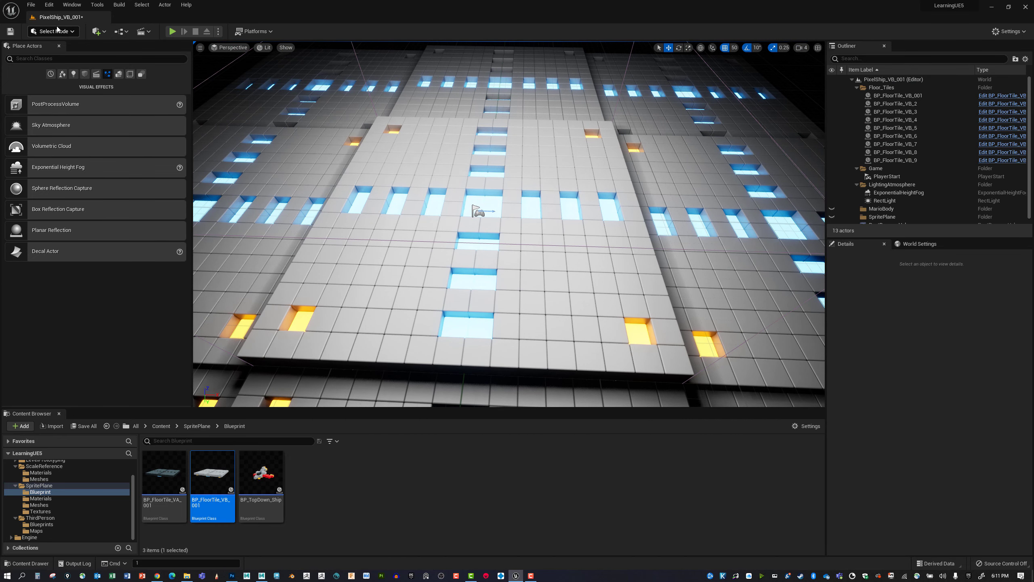
left_click(30, 4)
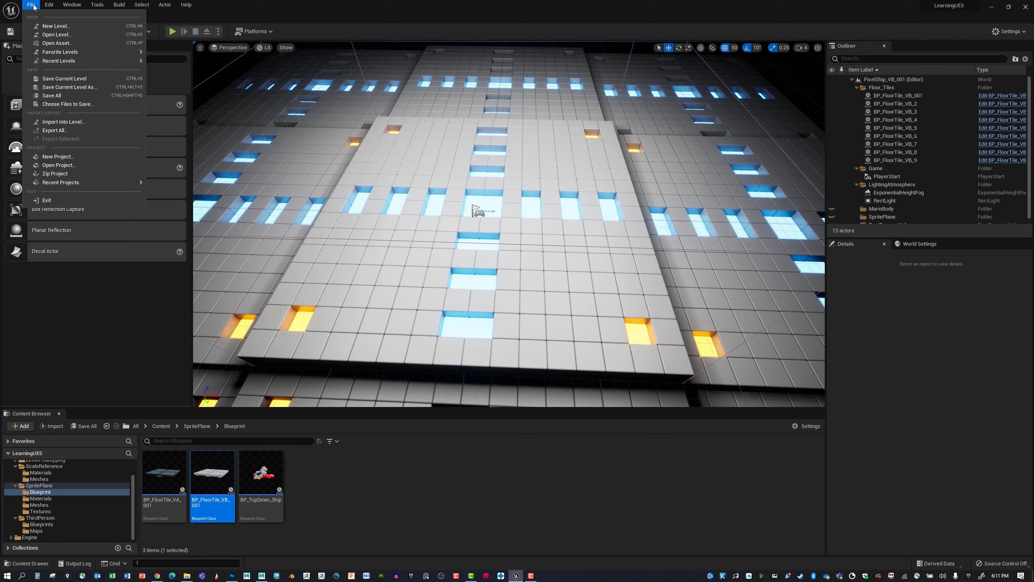
left_click(71, 79)
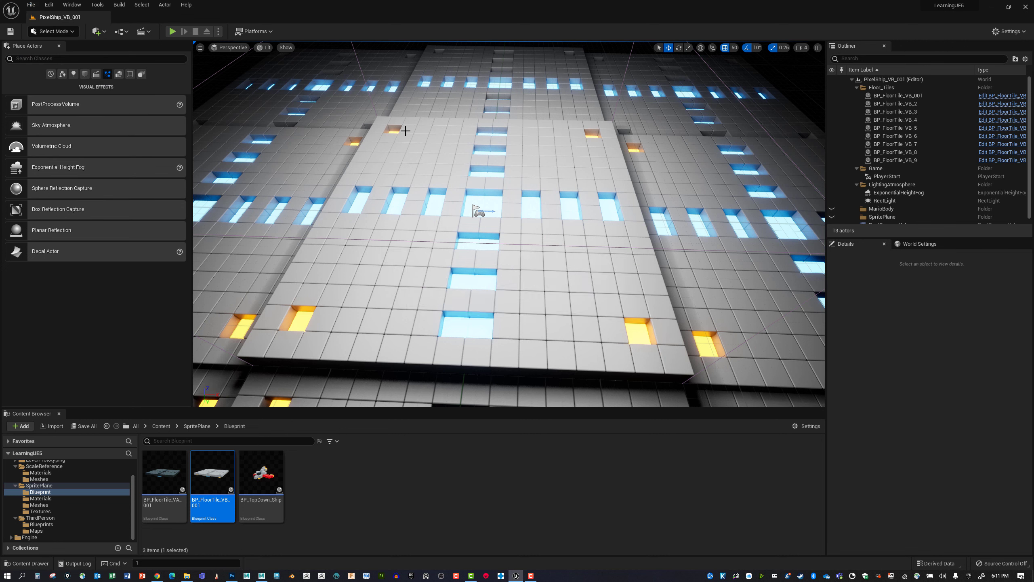
Play the level in the selected viewport, run and jump the character across the stepped floor, and end the session
left_click(218, 32)
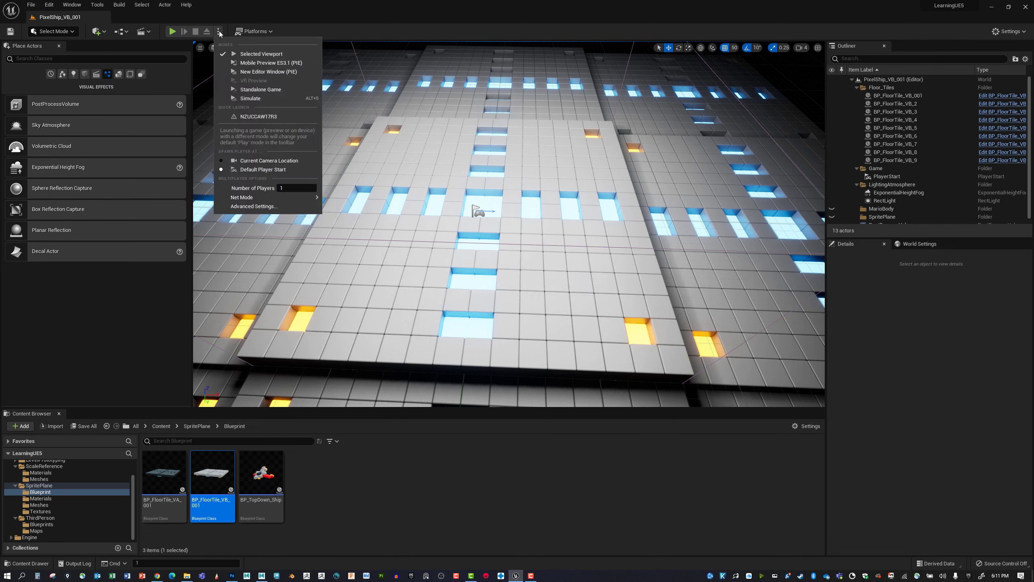
left_click(256, 54)
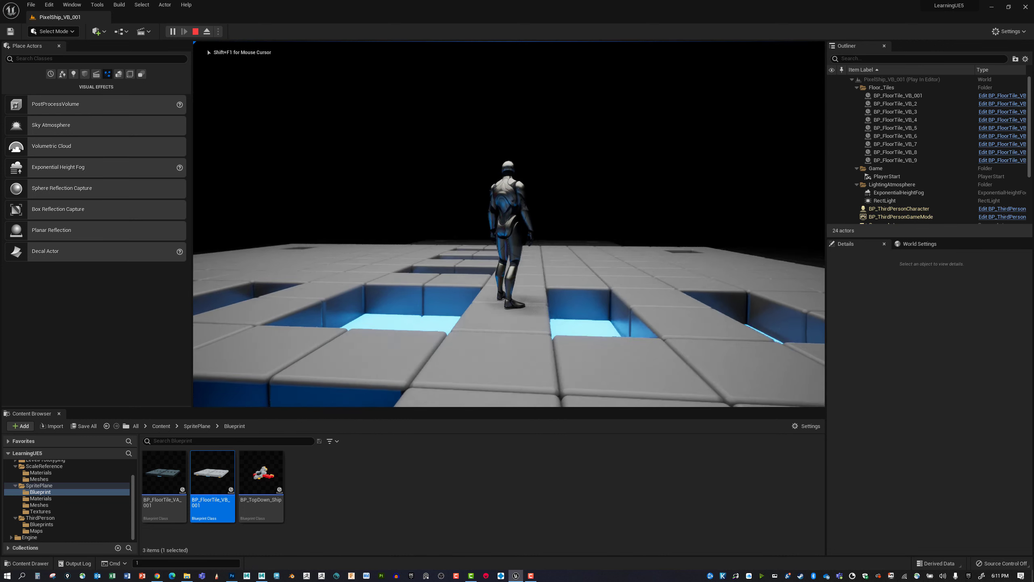
key("d")
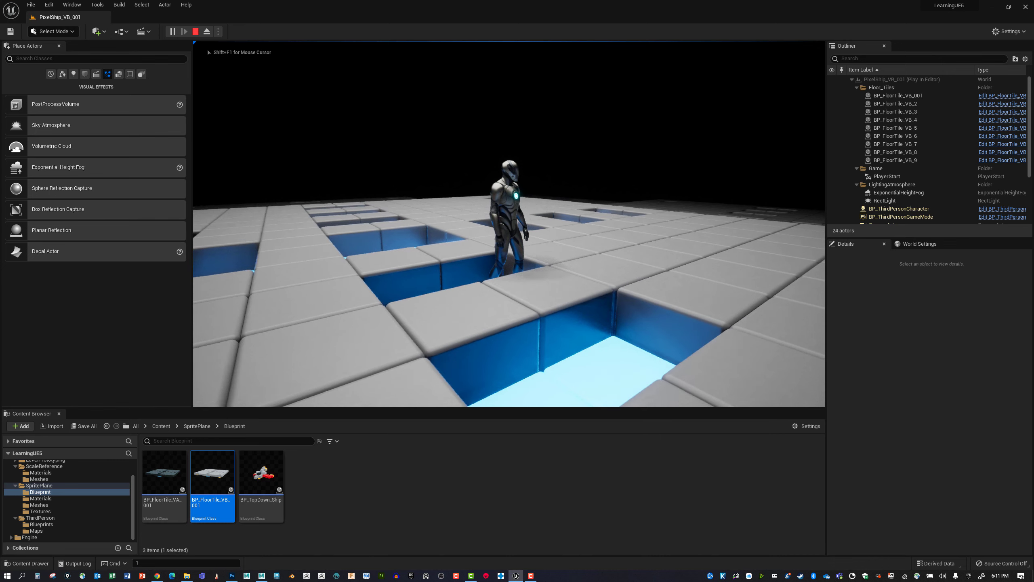
key("w")
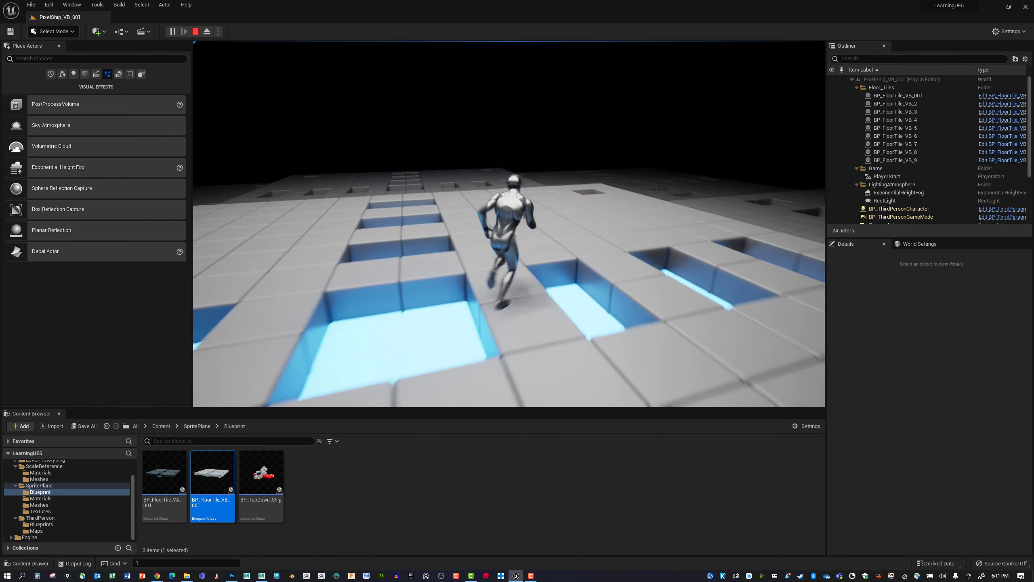
key("space")
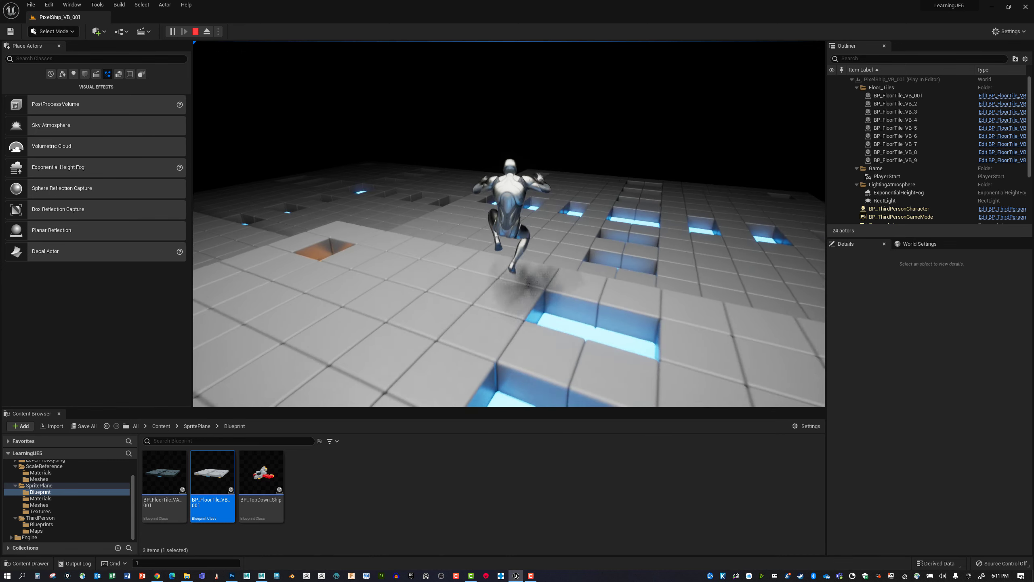
key("space")
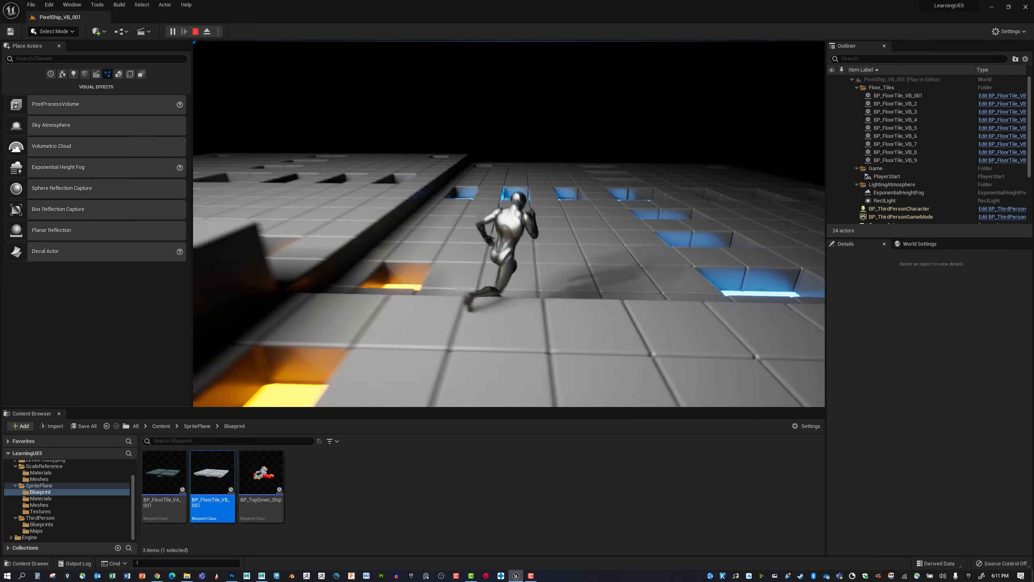
key("space")
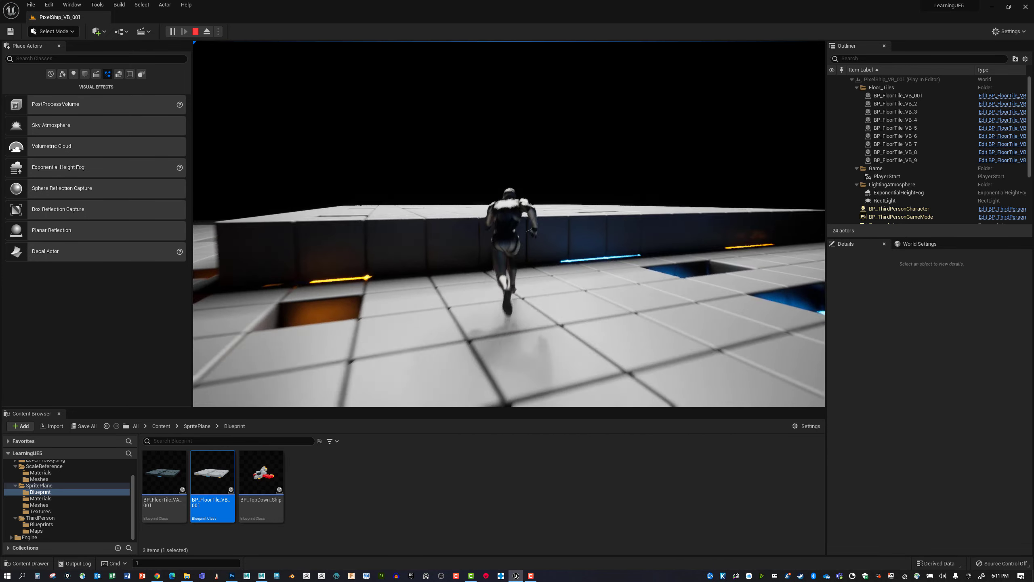
key("space")
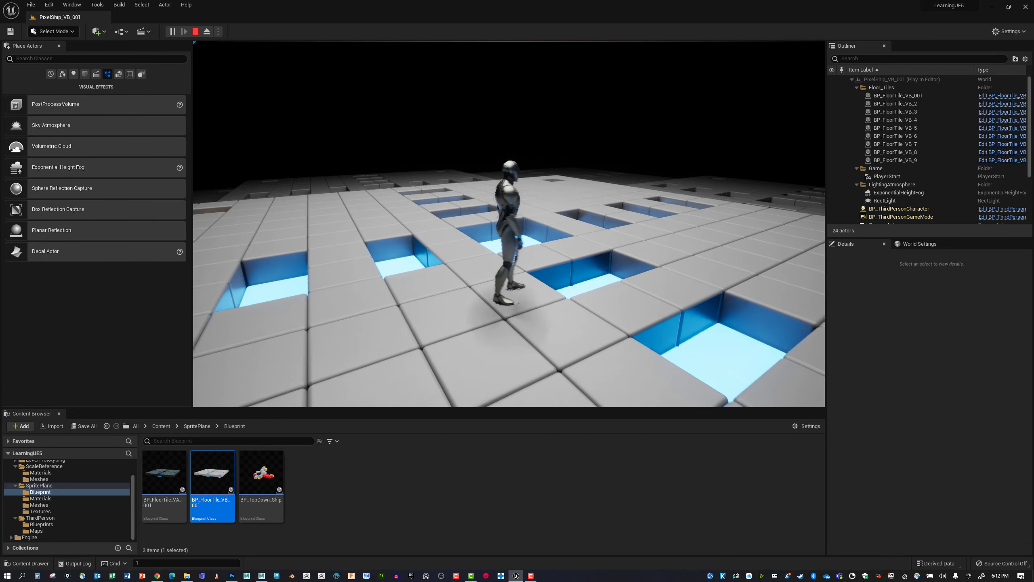
key("space")
key("Escape")
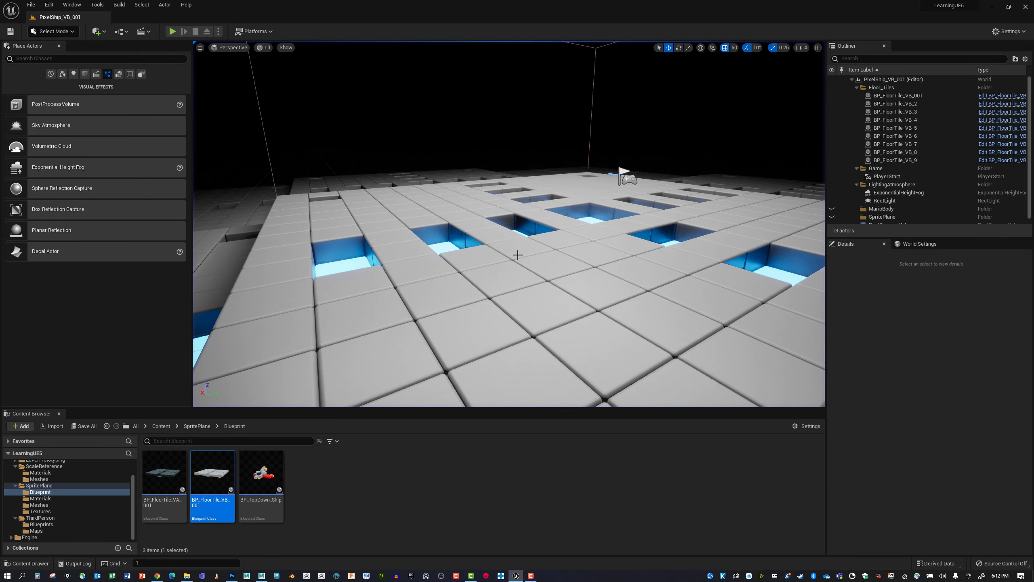
Open the BP_FloorTile_VB_001 blueprint in a widened editor window and look through the component types that can be added
right_click_drag(517, 254, 517, 254)
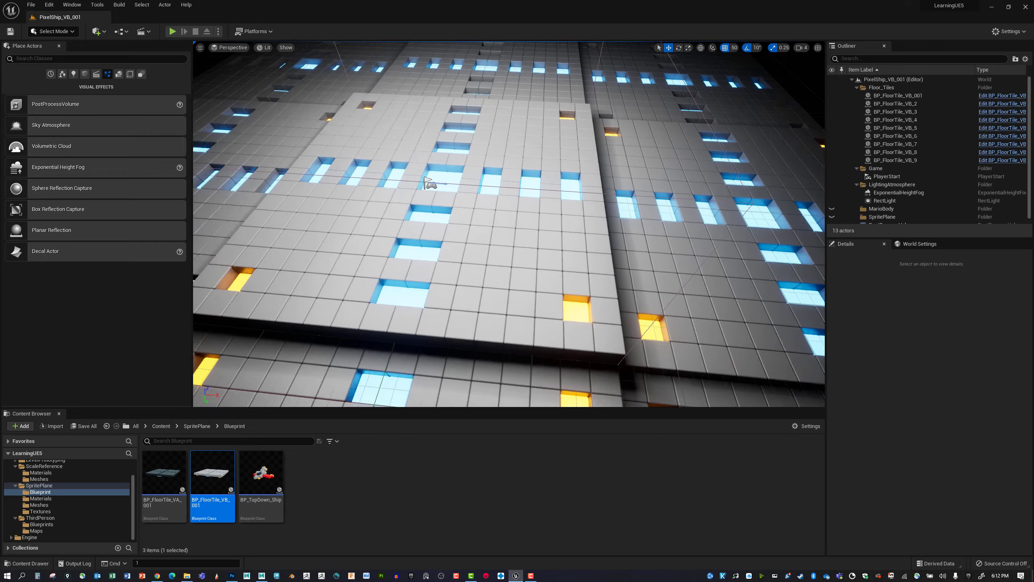
right_click_drag(380, 150, 441, 189)
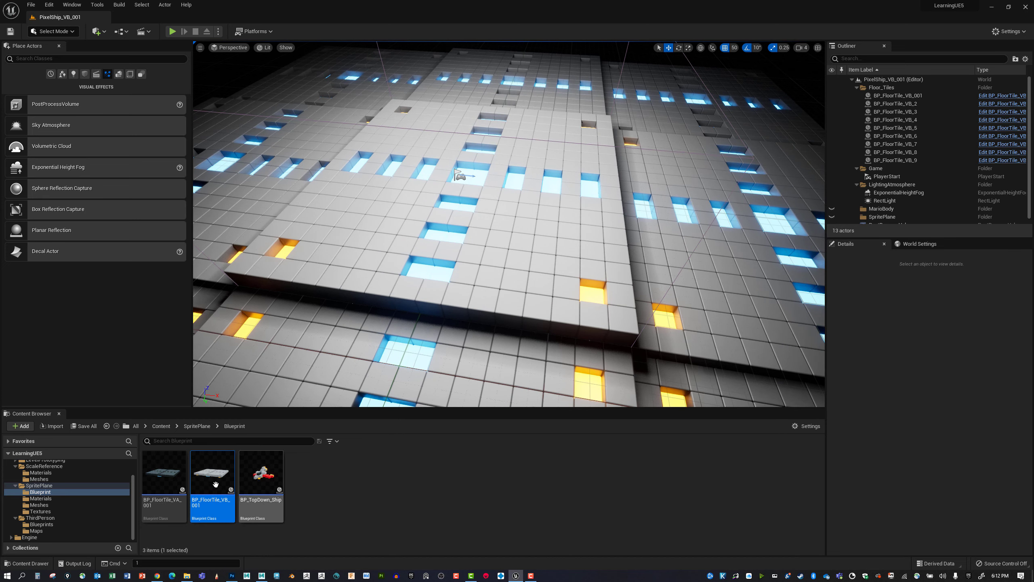
mouse_move(215, 483)
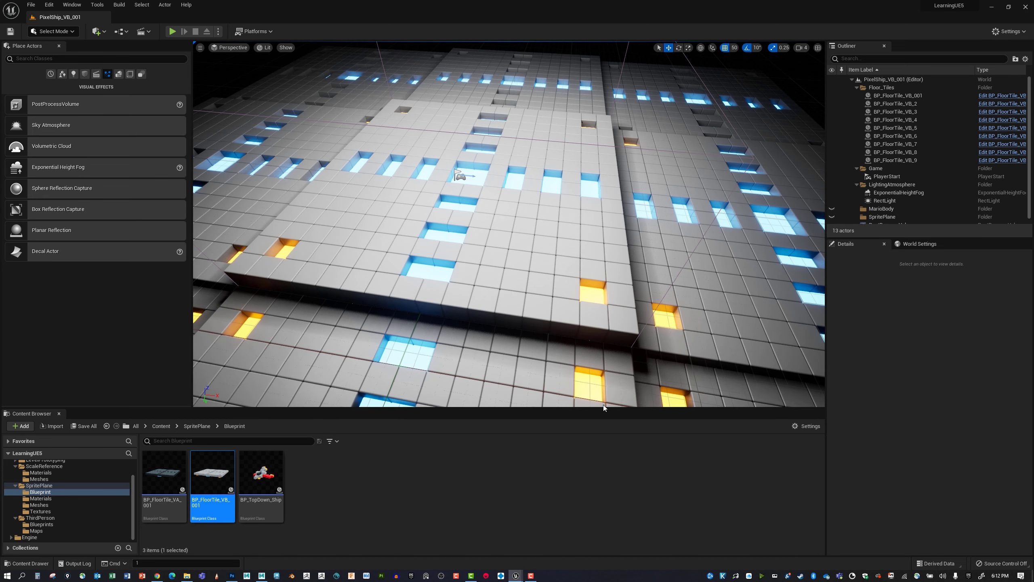
left_click(455, 269)
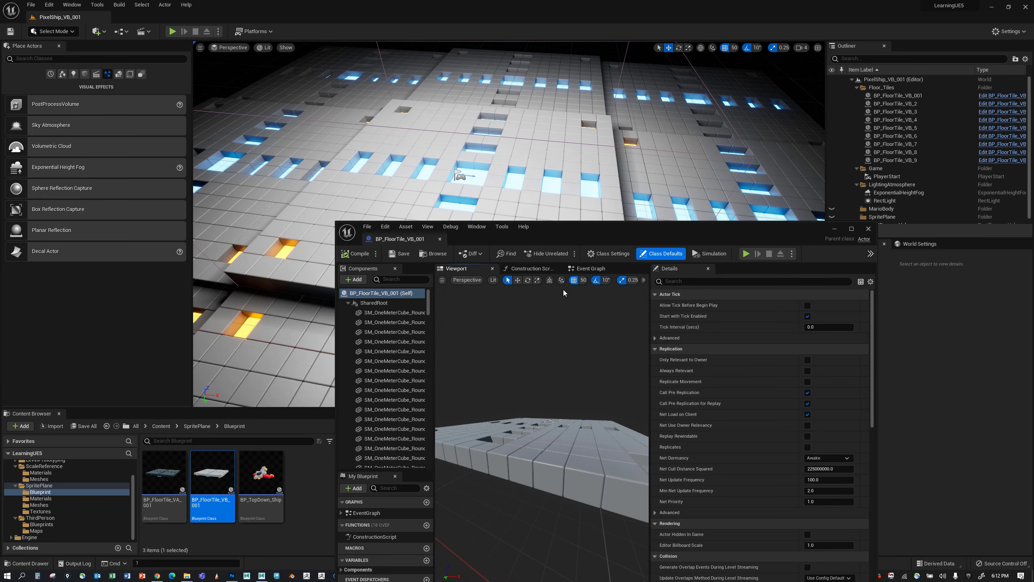
left_click_drag(583, 228, 717, 170)
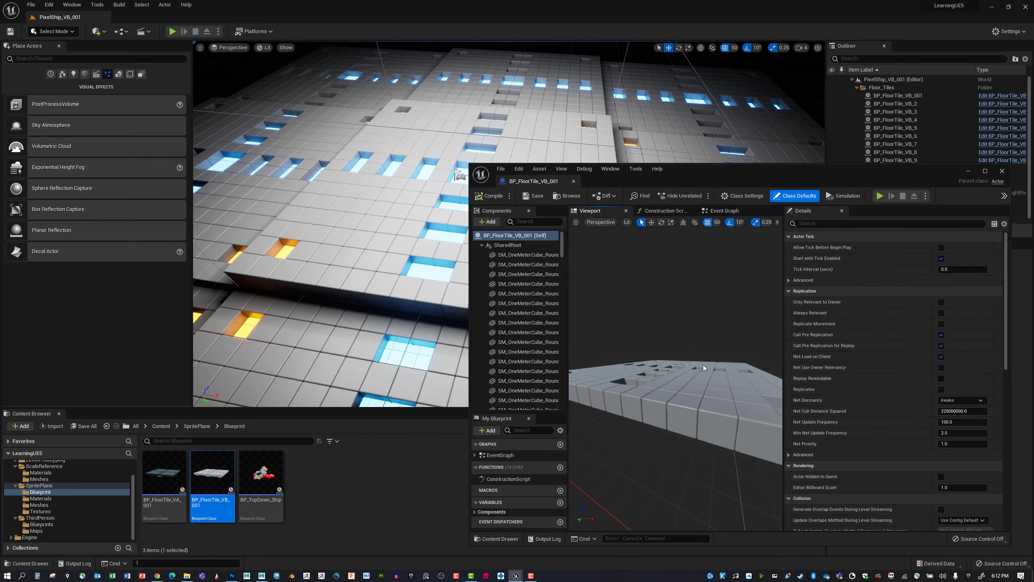
left_click_drag(668, 358, 704, 405, "alt")
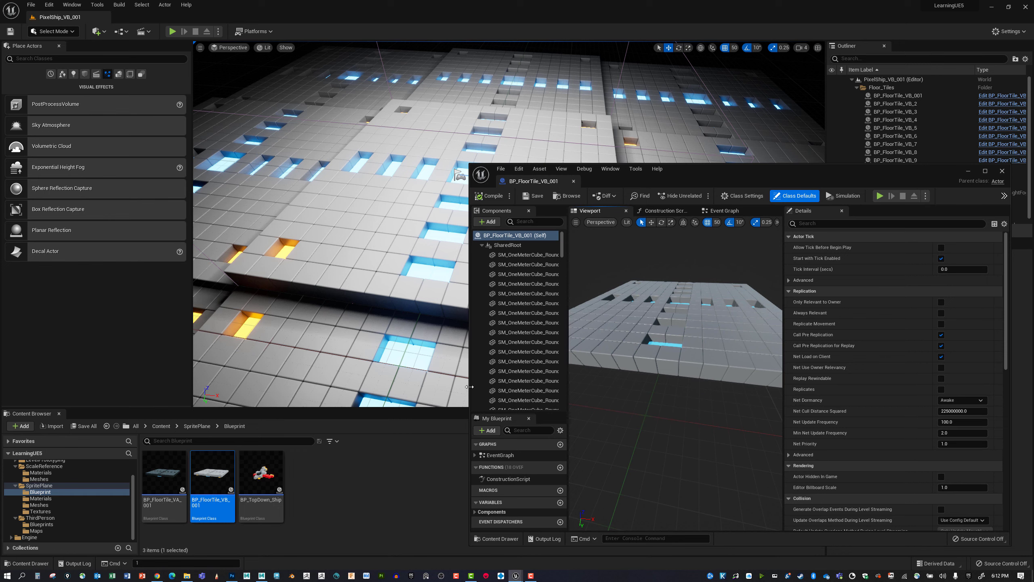
left_click_drag(469, 409, 396, 410)
left_click_drag(631, 366, 652, 358, "alt")
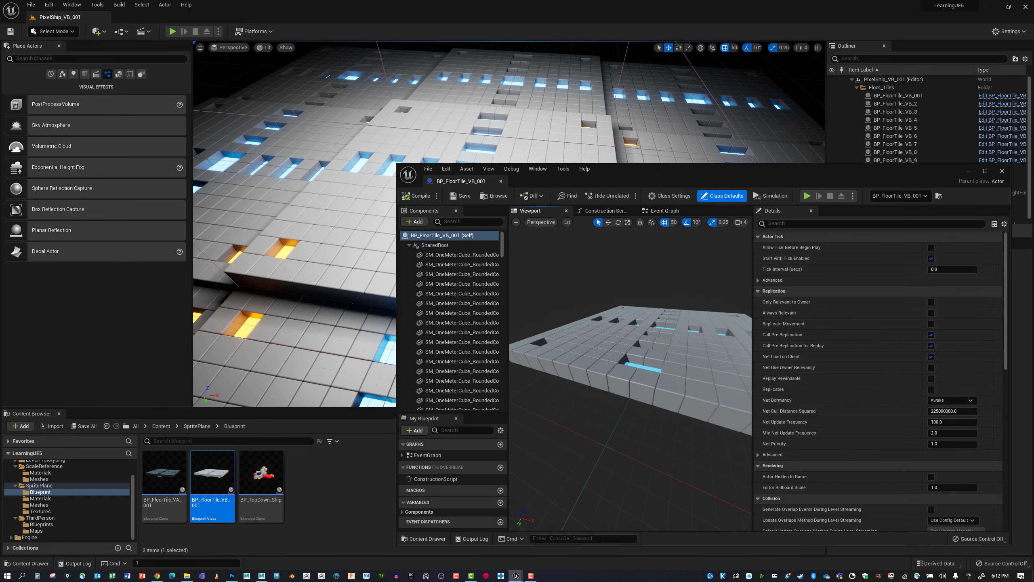
left_click(424, 222)
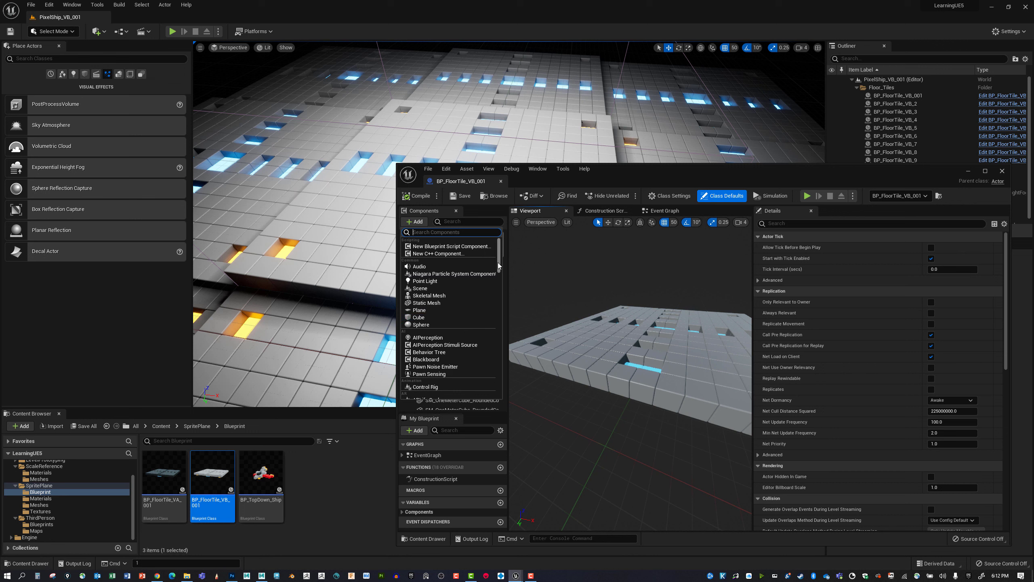
left_click_drag(498, 262, 502, 235)
Select the corner cubes of the floor tile in the blueprint and lower them below the tile surface
right_click_drag(664, 347, 547, 335)
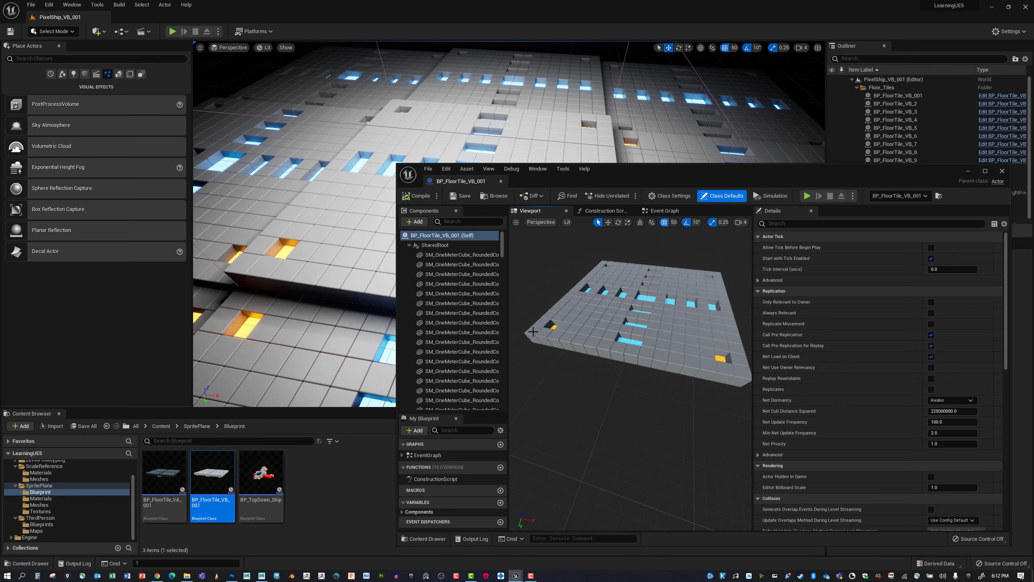
left_click(532, 331)
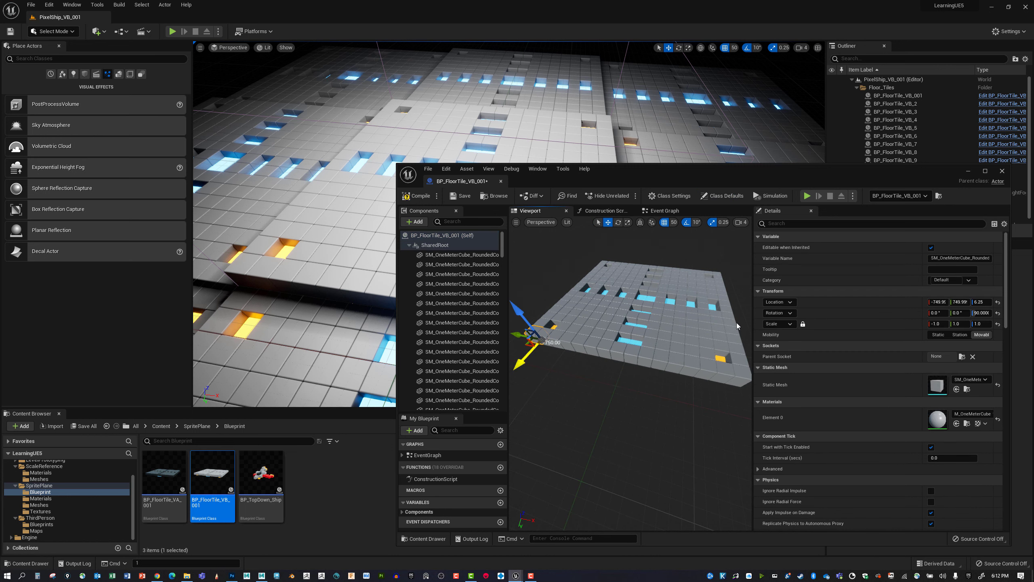
left_click(740, 371, "ctrl")
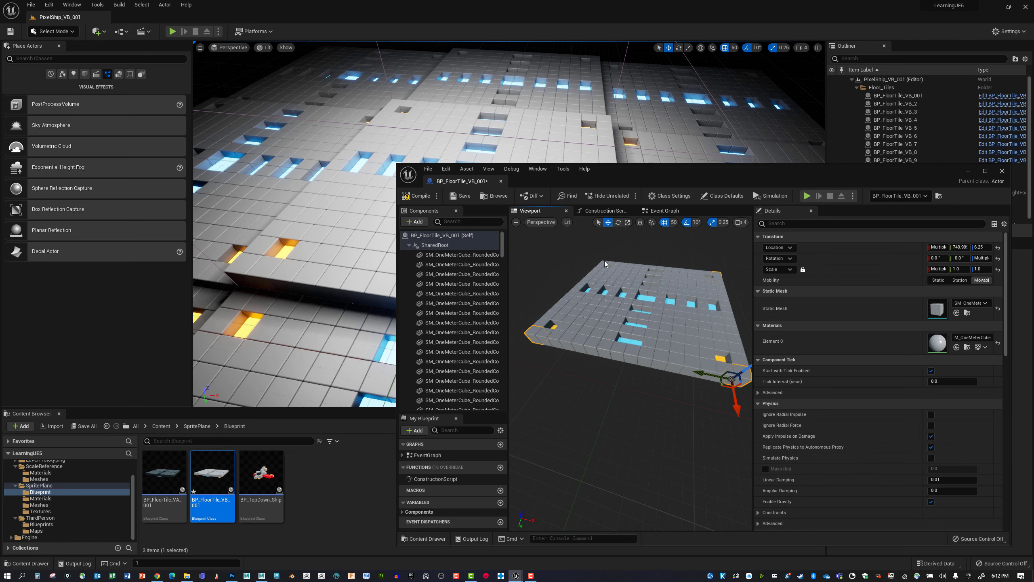
left_click(619, 263)
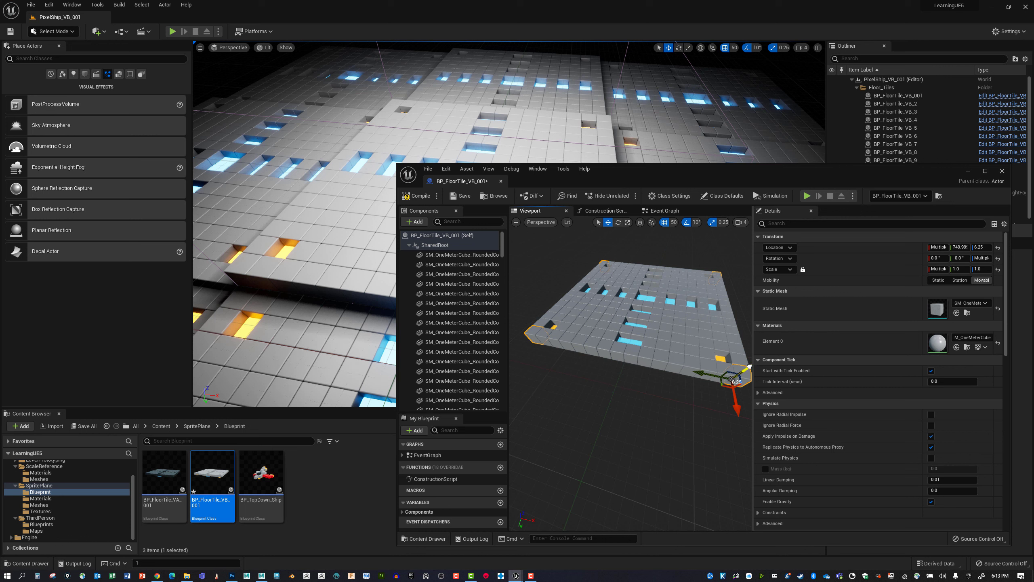
left_click_drag(747, 370, 747, 373)
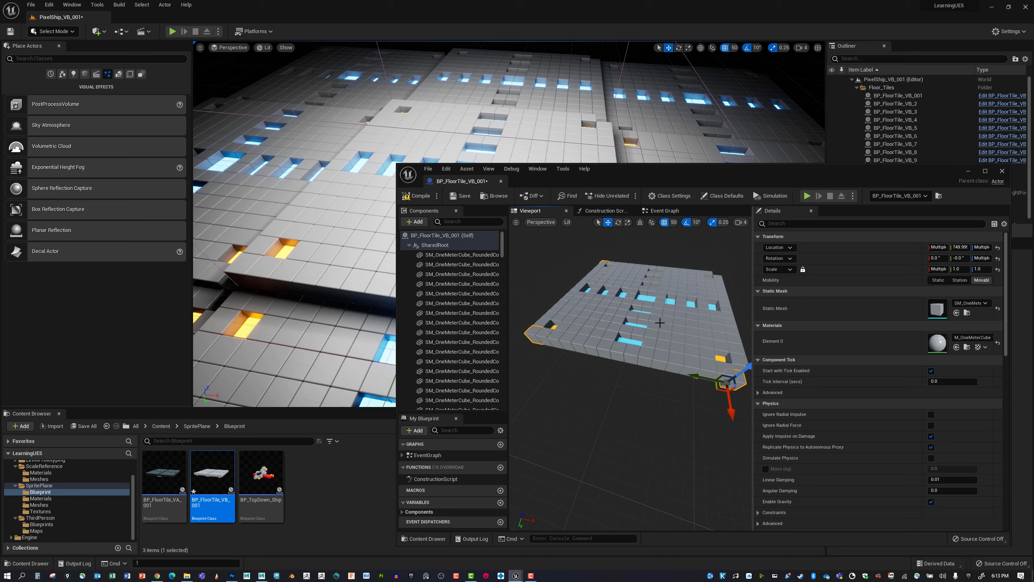
Select the two corner cubes still at their original height and lower them to Z -43.75
left_click_drag(642, 408, 571, 411)
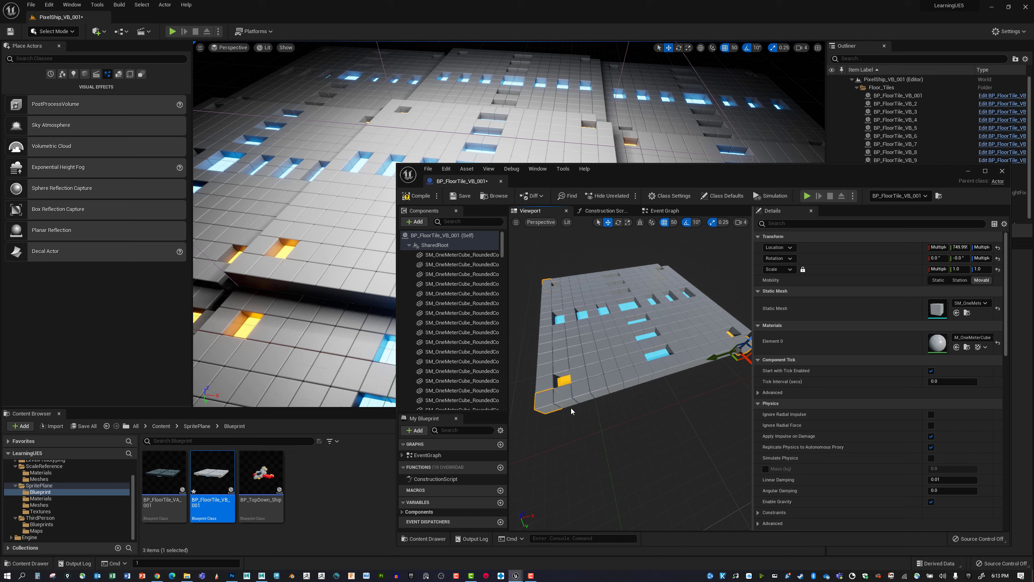
left_click(547, 401)
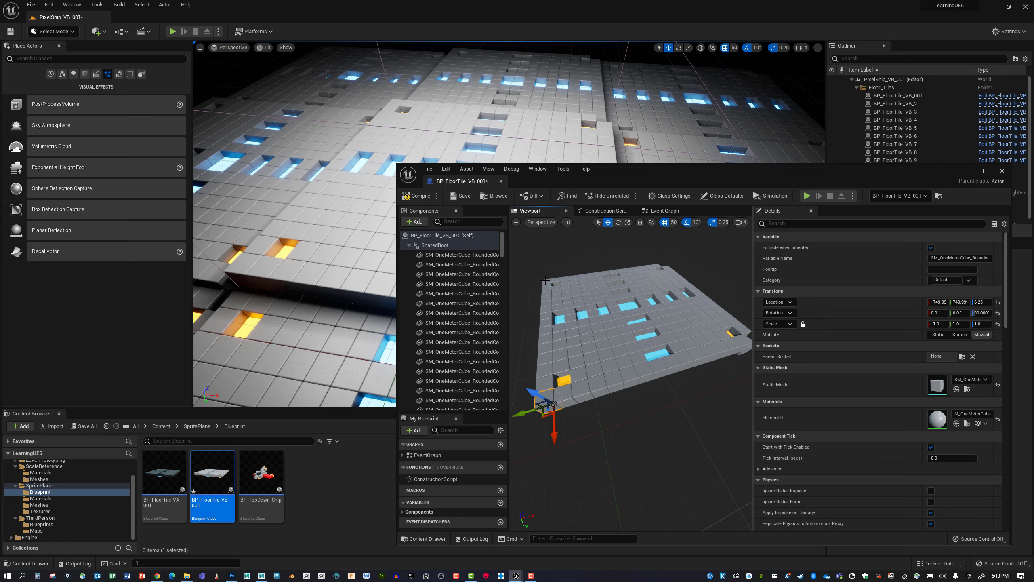
left_click(545, 284, "ctrl")
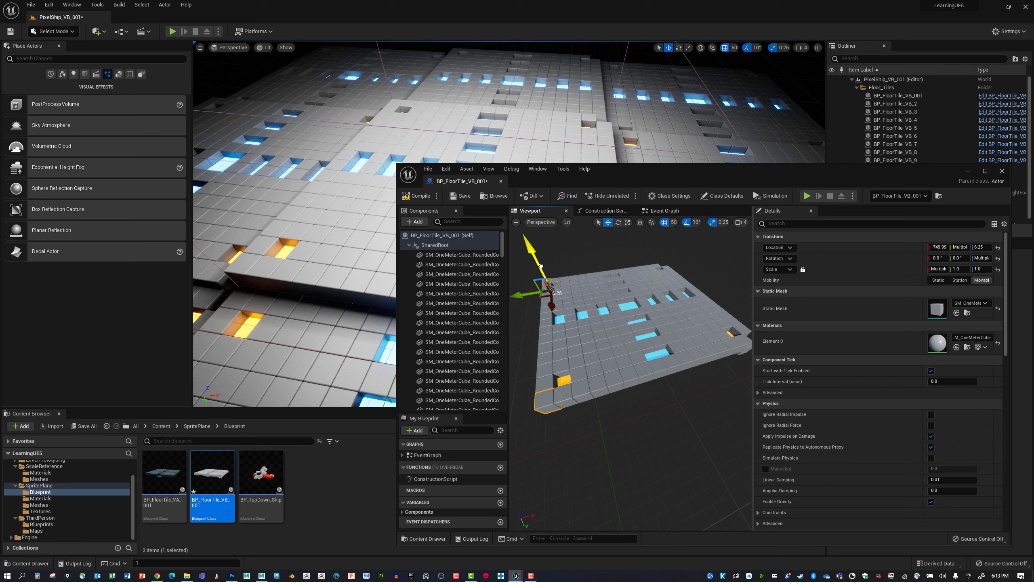
left_click_drag(544, 270, 541, 270)
right_click_drag(709, 319, 647, 317)
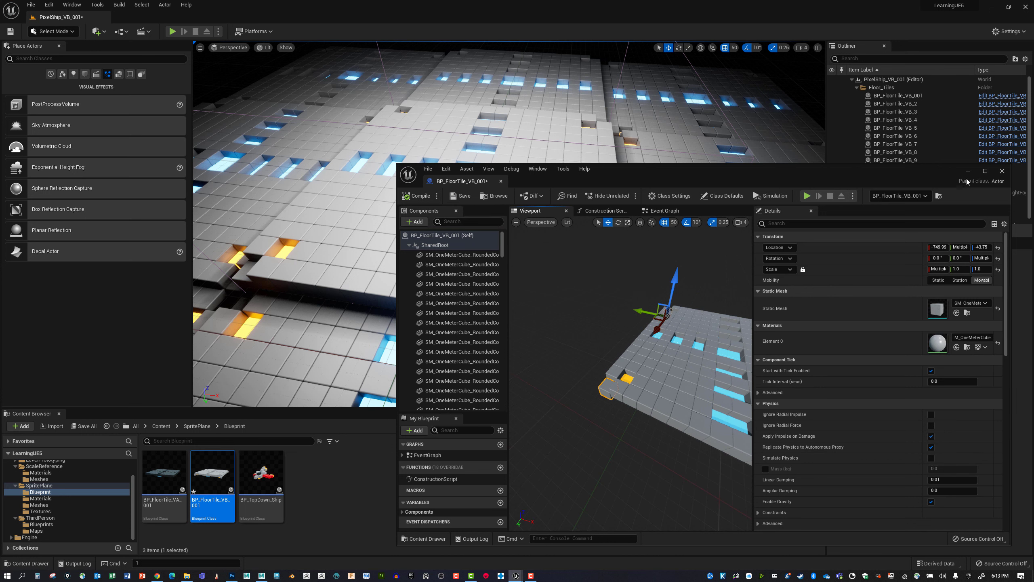
Close the blueprint editor and save the modified BP_FloorTile_VB_001 asset
left_click(1002, 171)
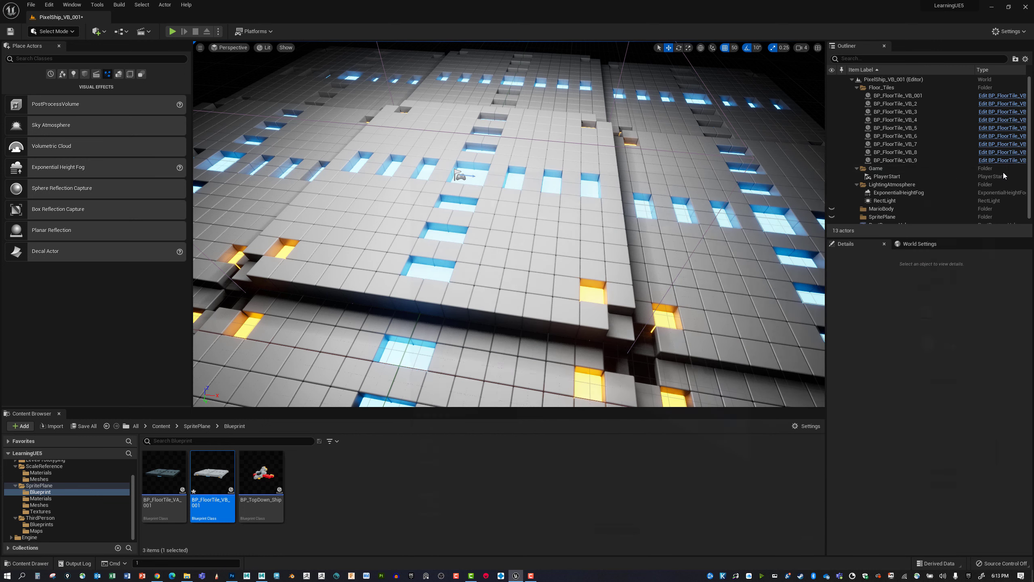
right_click(218, 465)
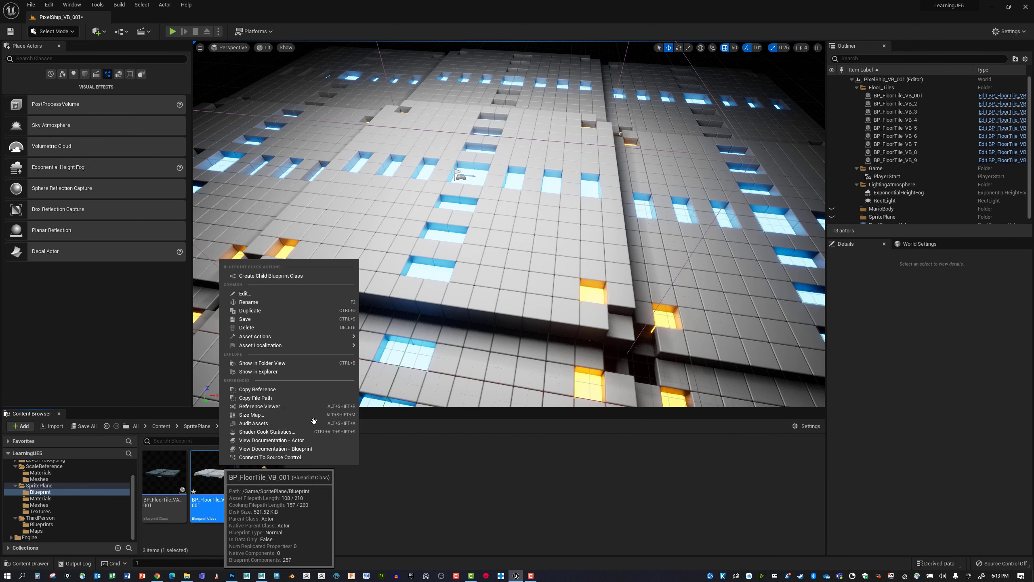
left_click(272, 327)
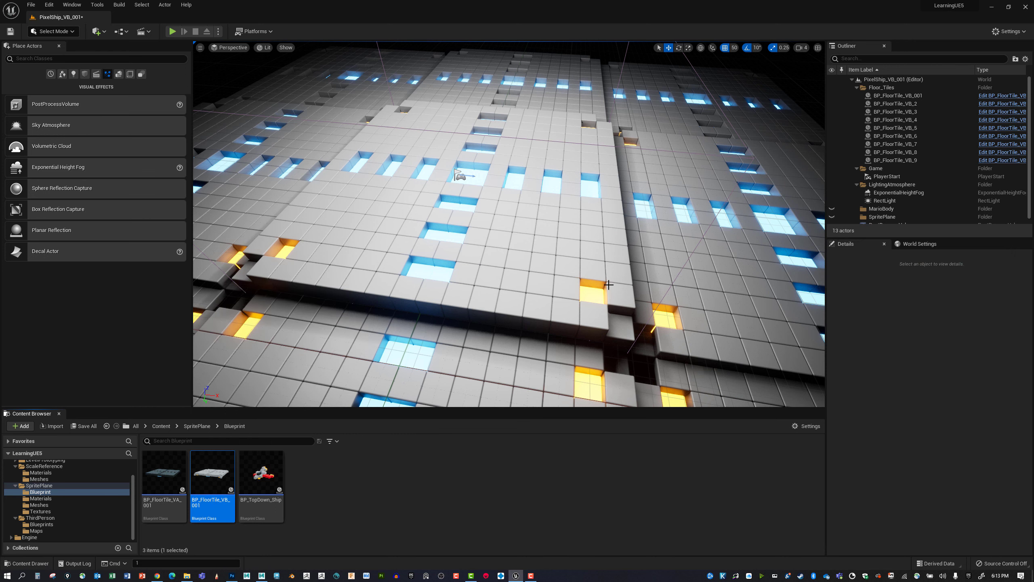
Play-test the level by running the character across the floor tiles to the lowered corners and jumping, ending the play session
right_click_drag(608, 285, 506, 268)
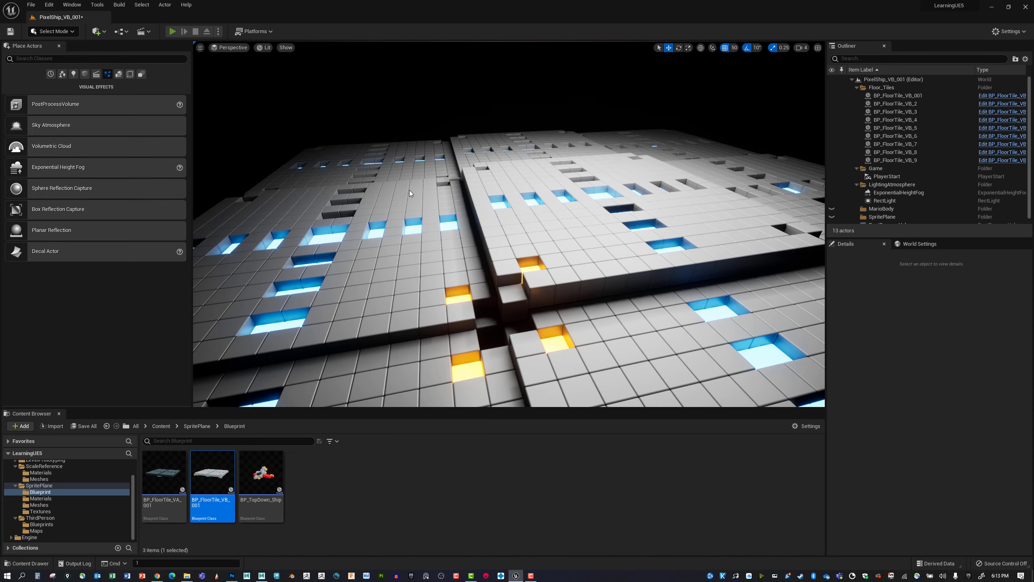
key("alt+p")
key("w")
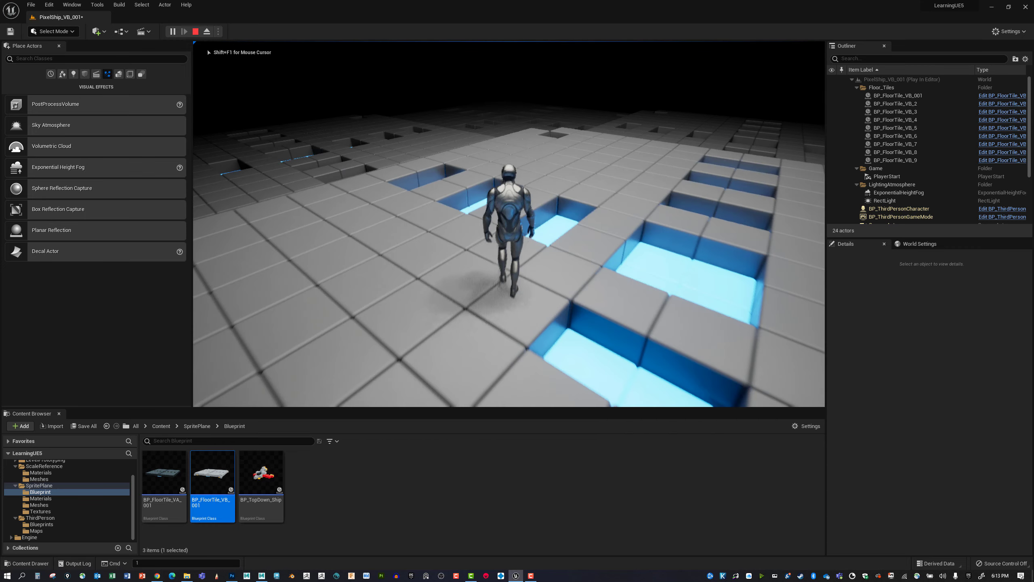
key("w")
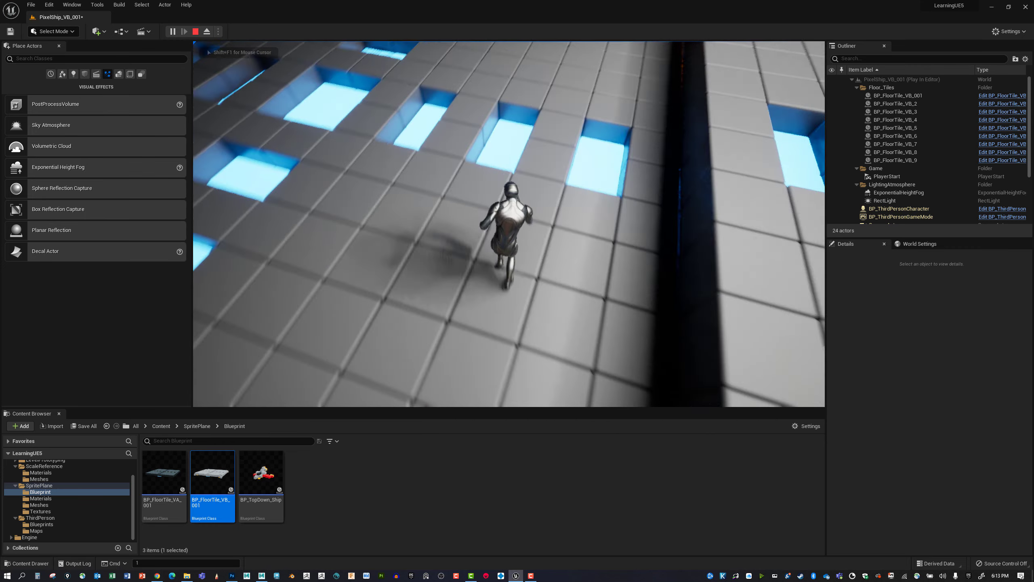
key("w")
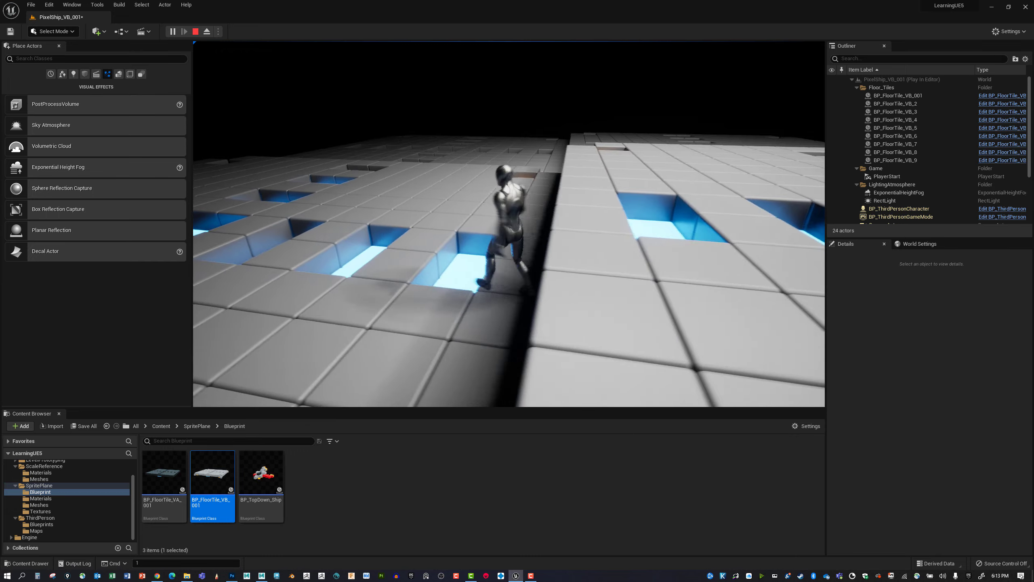
key("w")
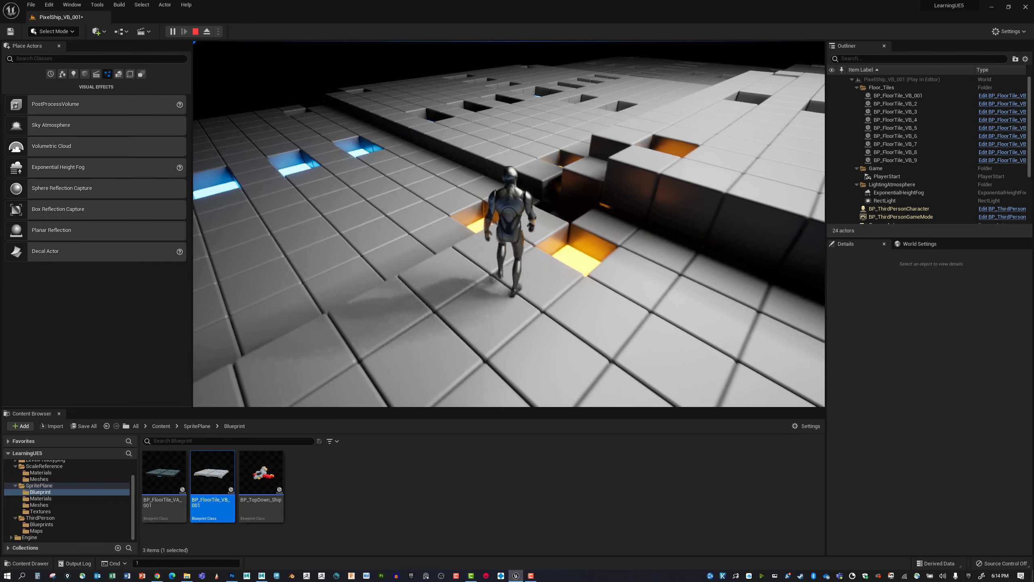
key("w")
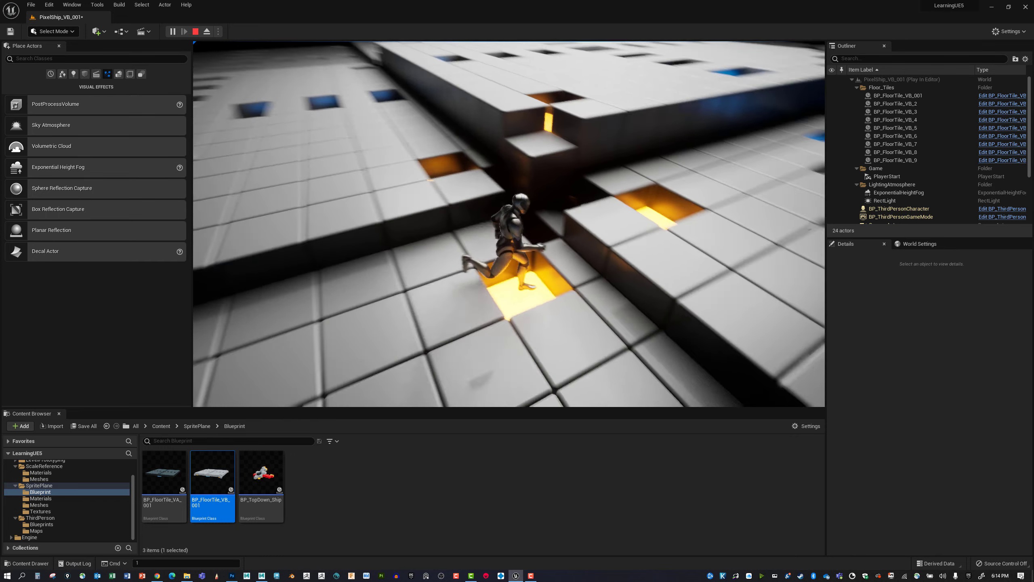
key("space")
key("w")
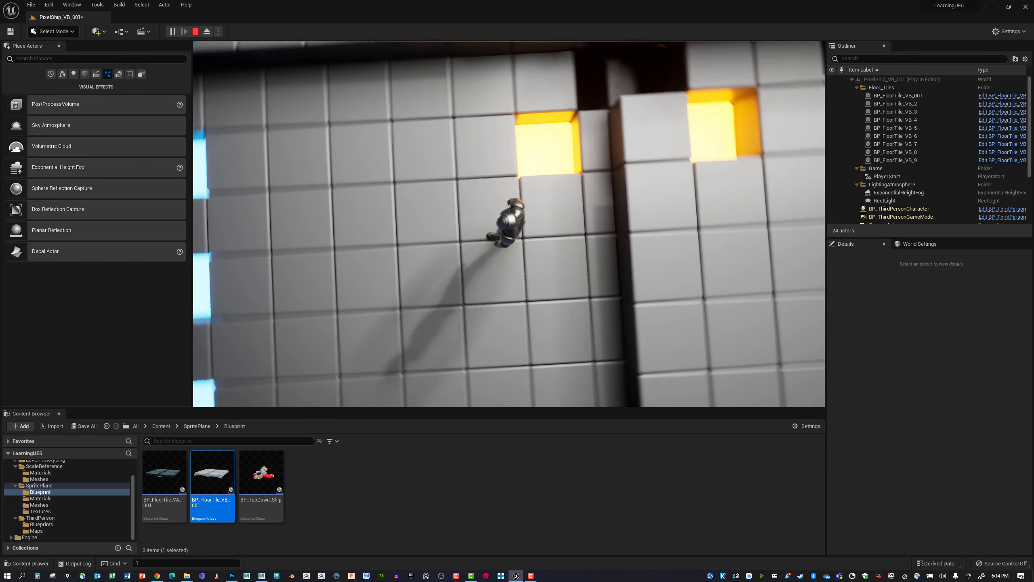
key("s")
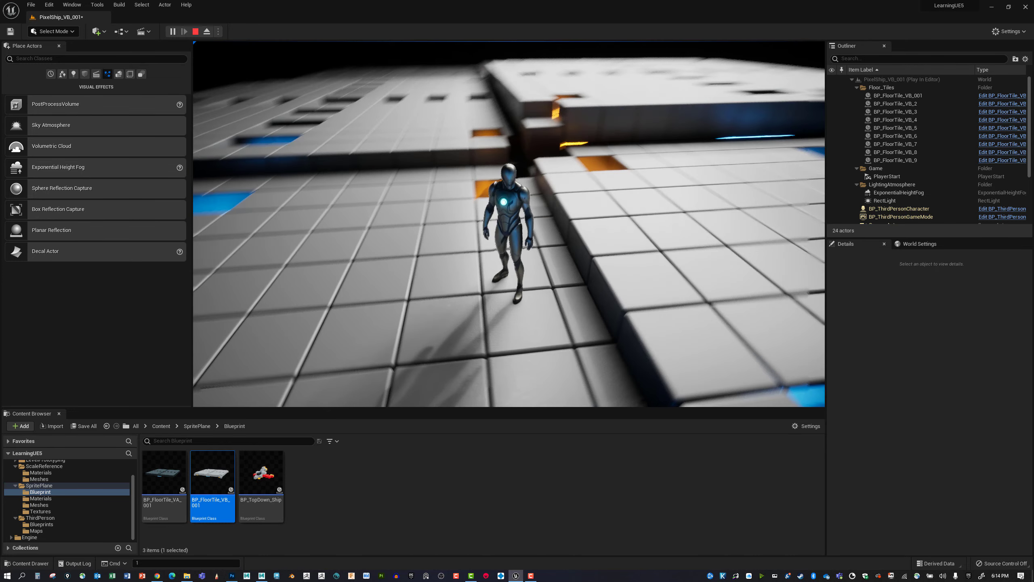
key("Escape")
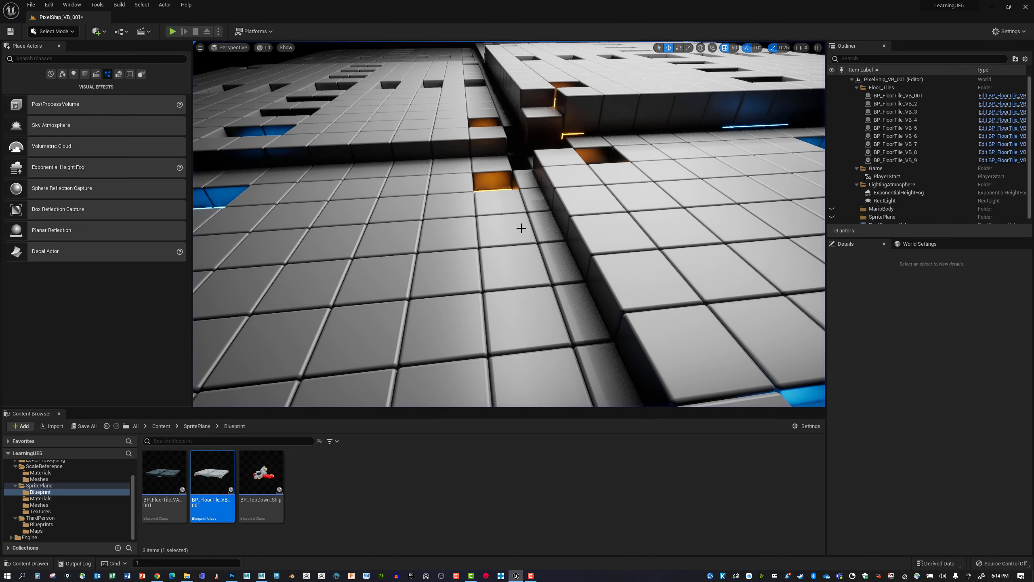
Select the row of three floor tiles BP_FloorTile_VB_3, VB_8 and VB_9 and move them together along Y to about -1600
left_click(456, 174)
left_click(433, 73, "ctrl")
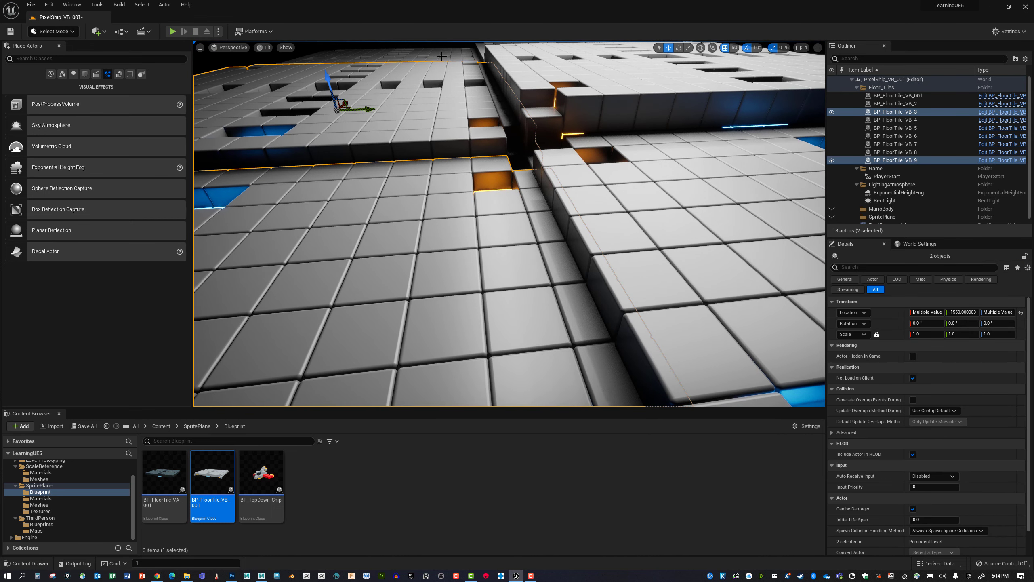
left_click(442, 56, "ctrl")
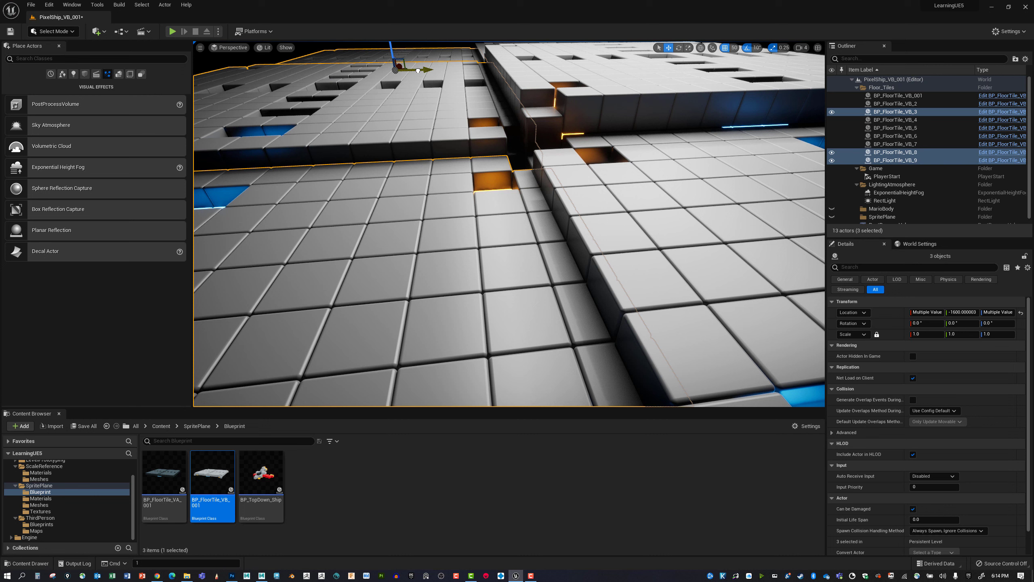
left_click_drag(390, 73, 418, 69)
right_click_drag(417, 69, 473, 145)
left_click(478, 135)
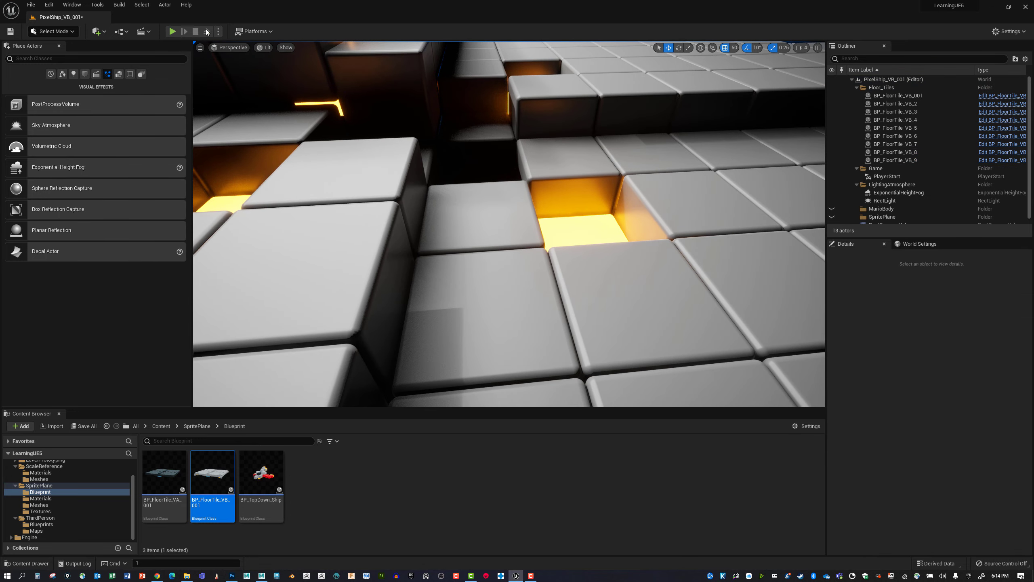
Play-test the level again, running the character over the tiles and down into the gap where the tile corners meet
left_click(172, 31)
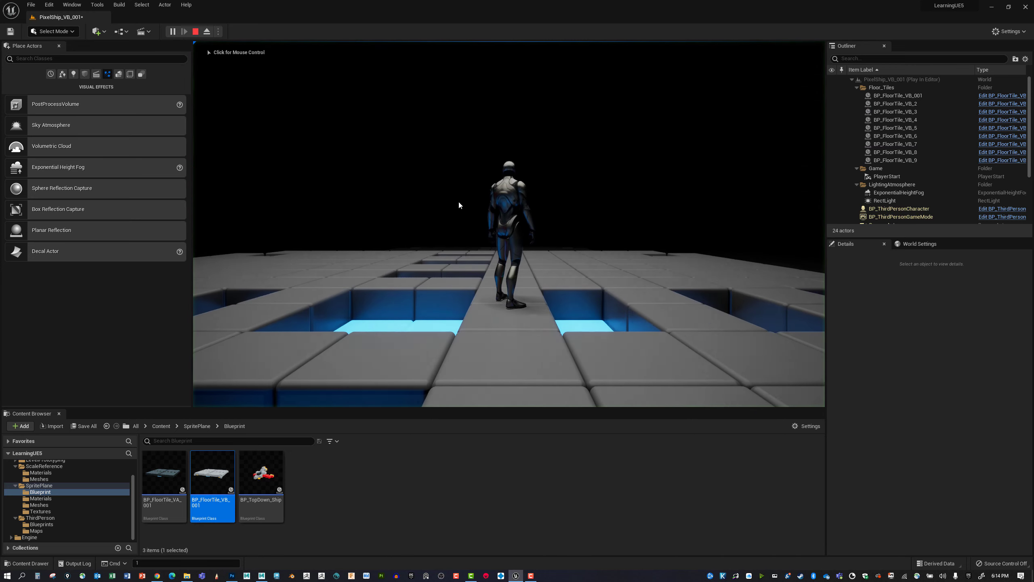
left_click(459, 205)
key("w")
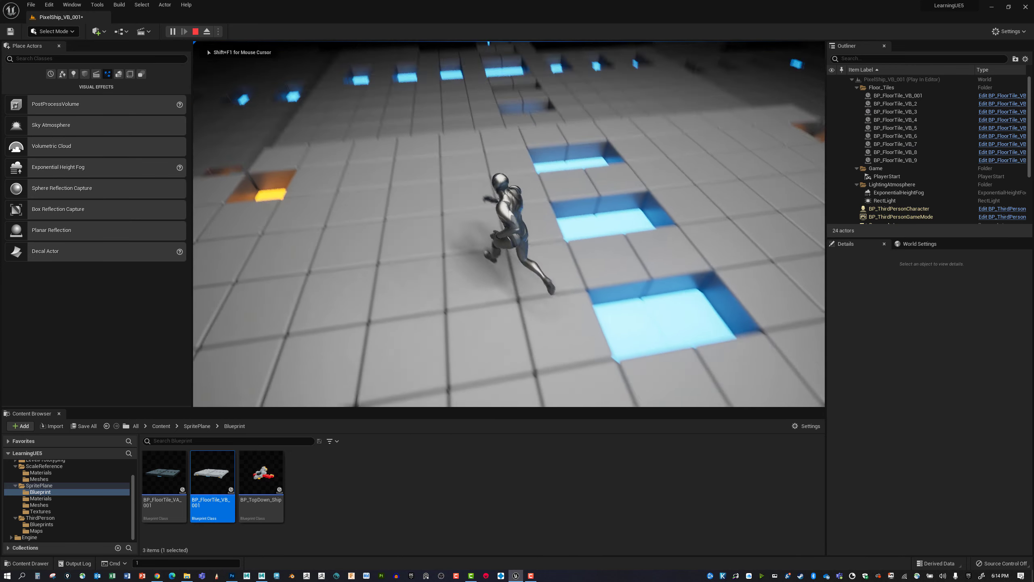
key("w")
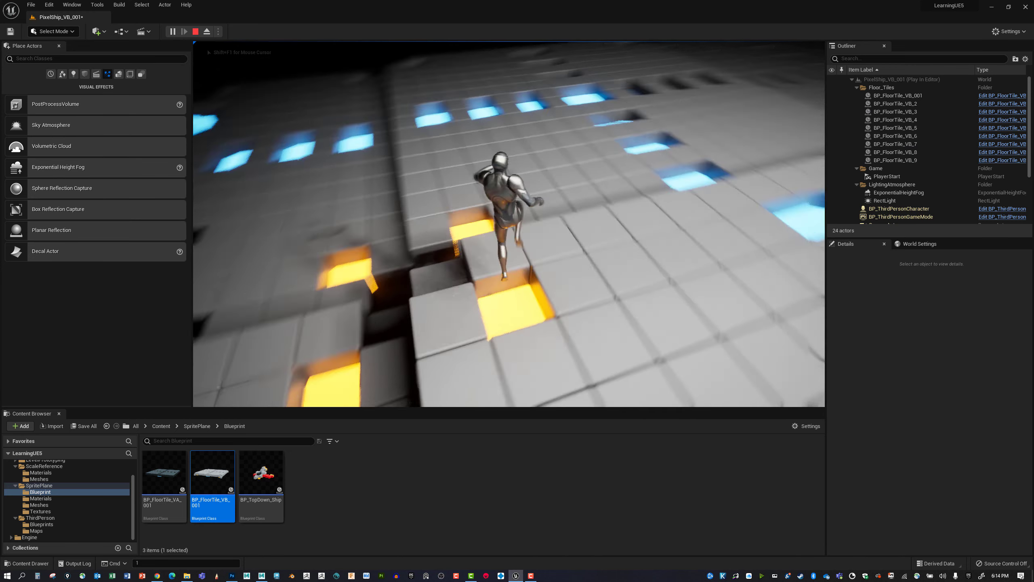
key("w")
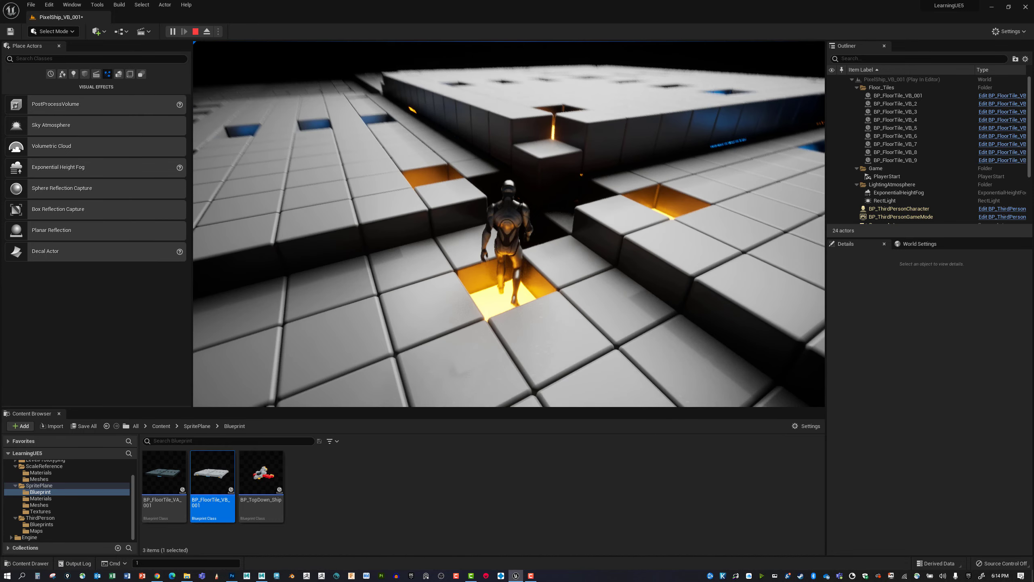
key("w")
key("space")
key("s")
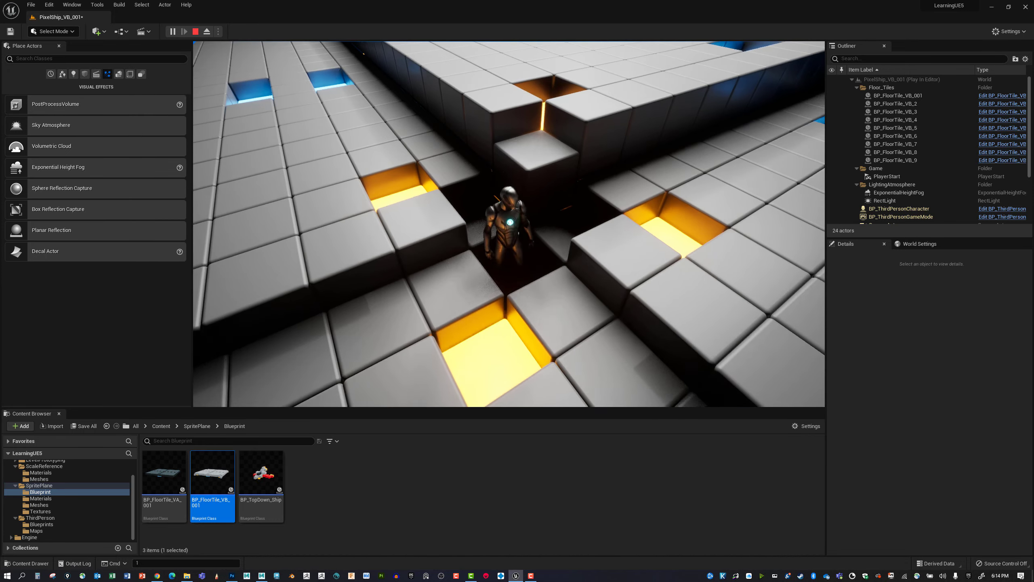
Jump the character out of the corner gap onto the raised tile, run across its recesses and end the play session
key("w")
key("space")
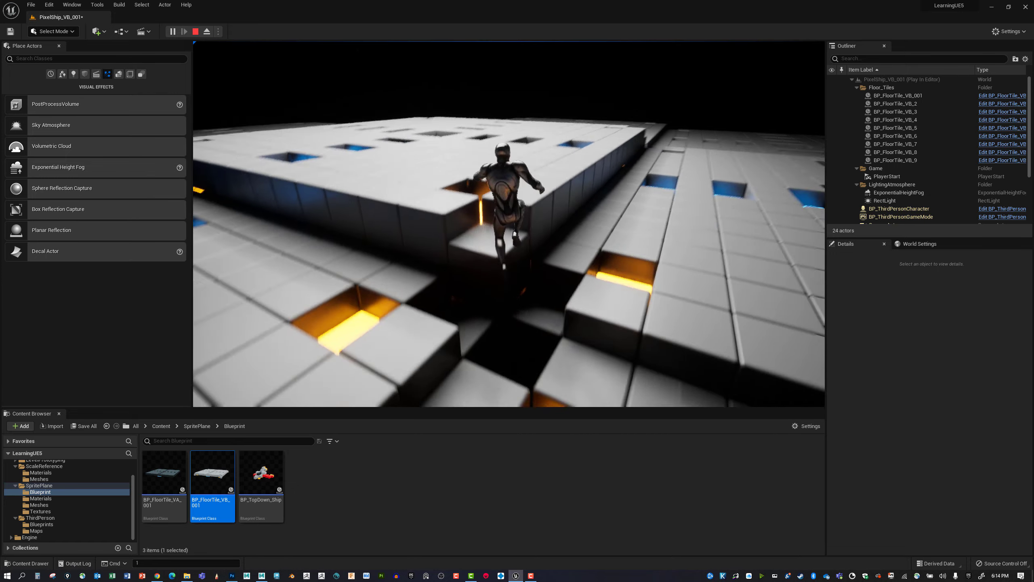
key("w")
key("space")
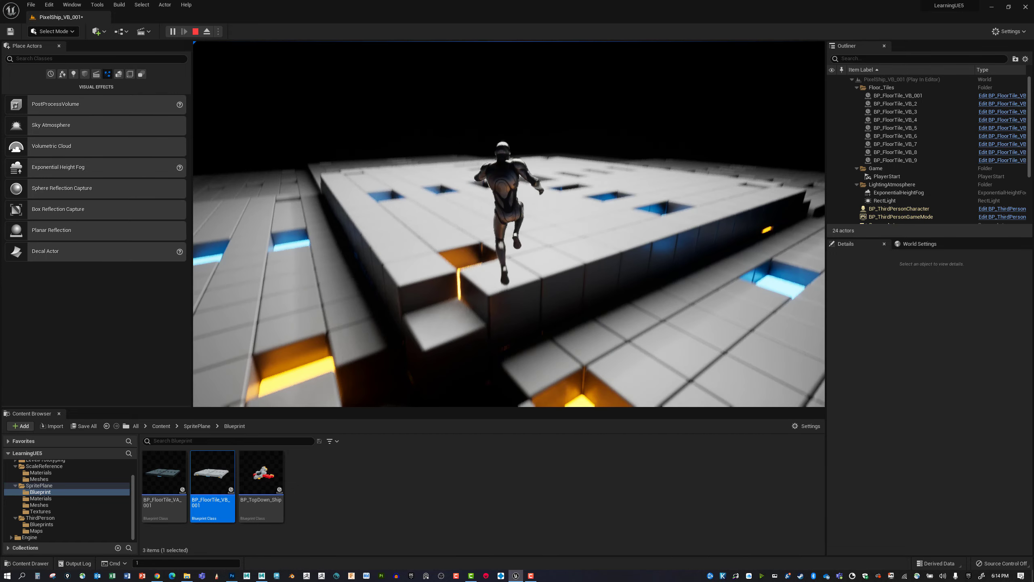
key("w")
key("space")
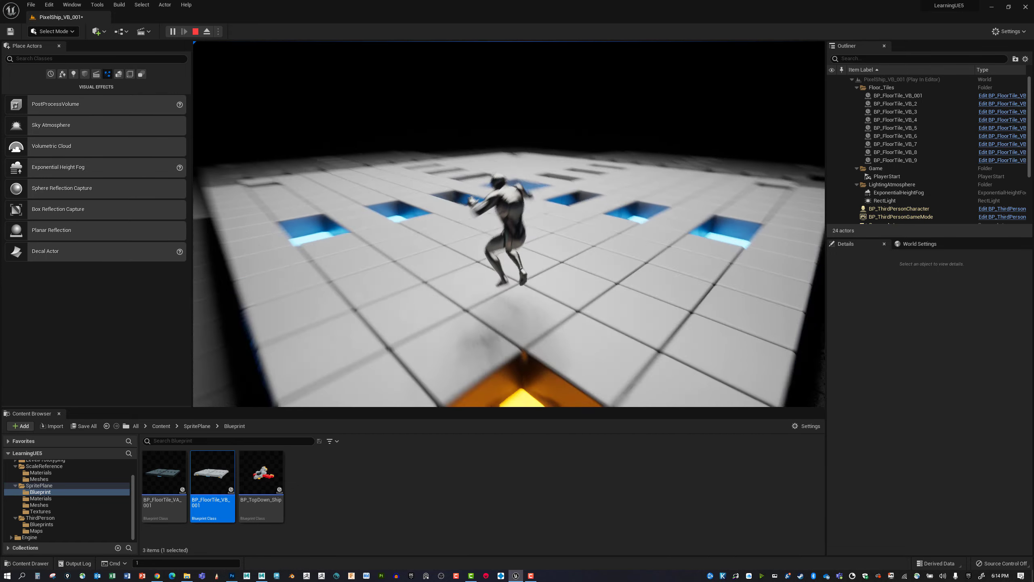
key("w")
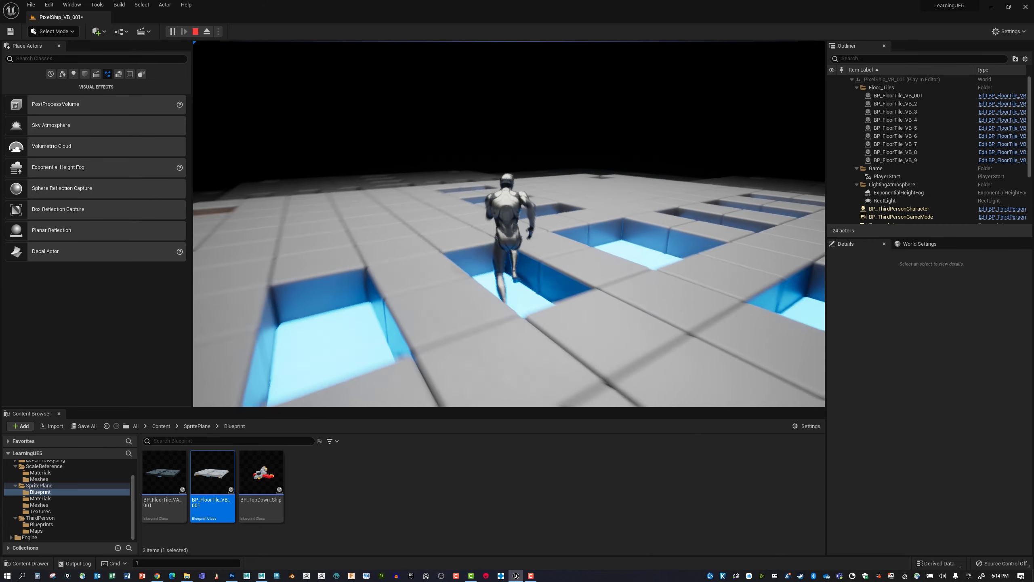
key("w")
key("space")
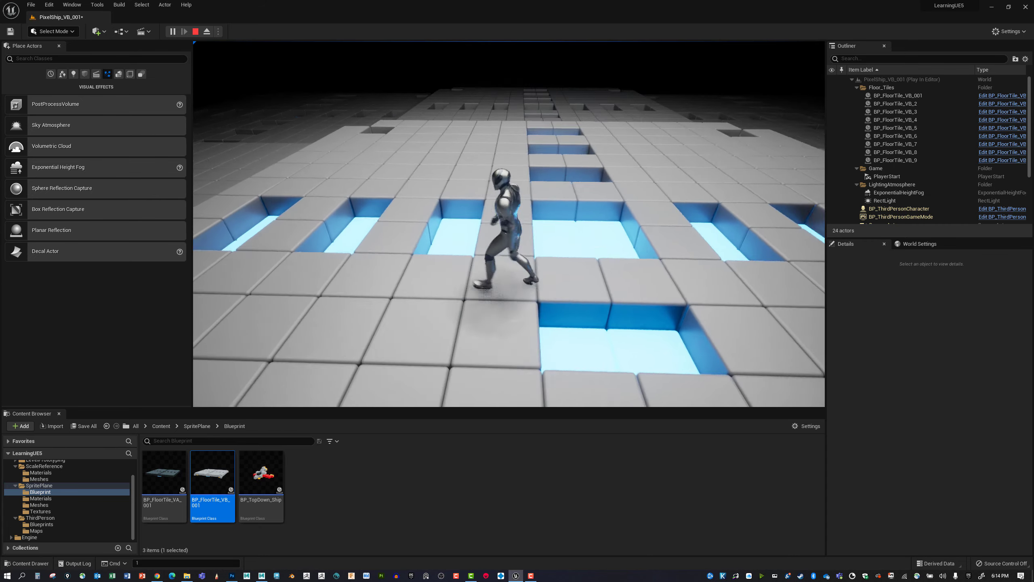
key("Escape")
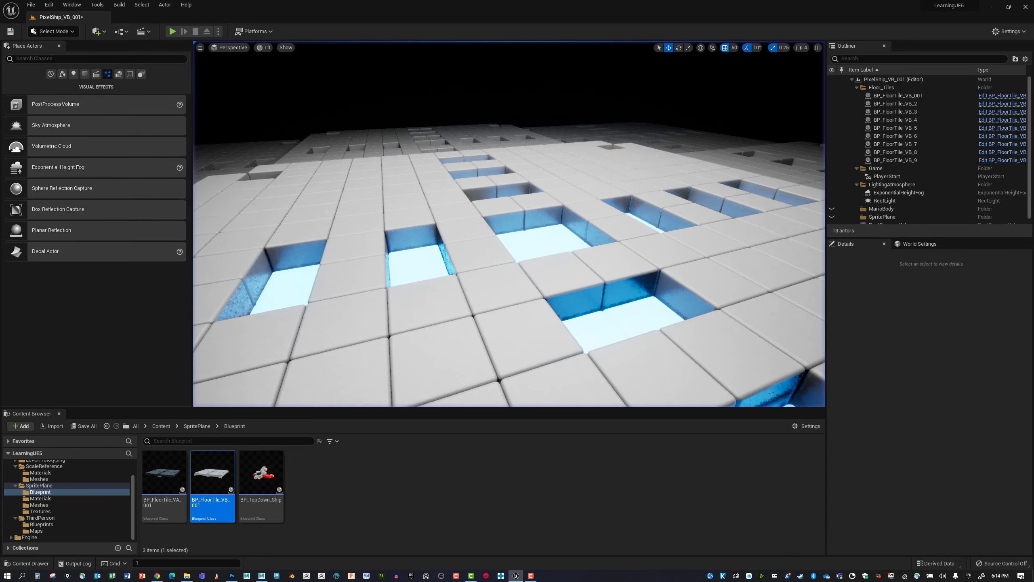
Place SM_OneMeterCube_RoundedCorners in the level, set its location to 0, 0, 0 and raise it to Z 150
scroll(639, 251, "down", 5)
left_click_drag(638, 252, 586, 293, "alt")
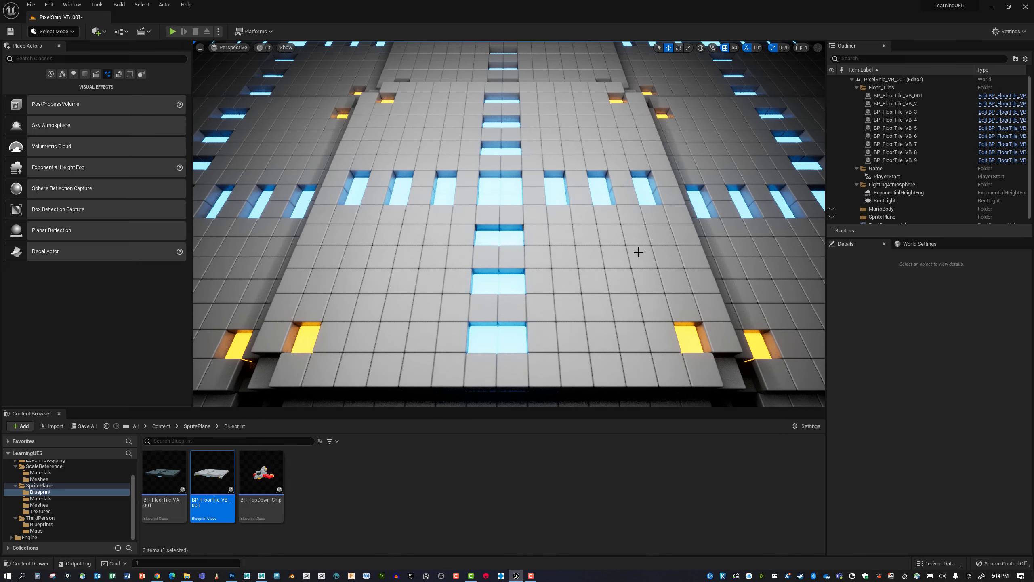
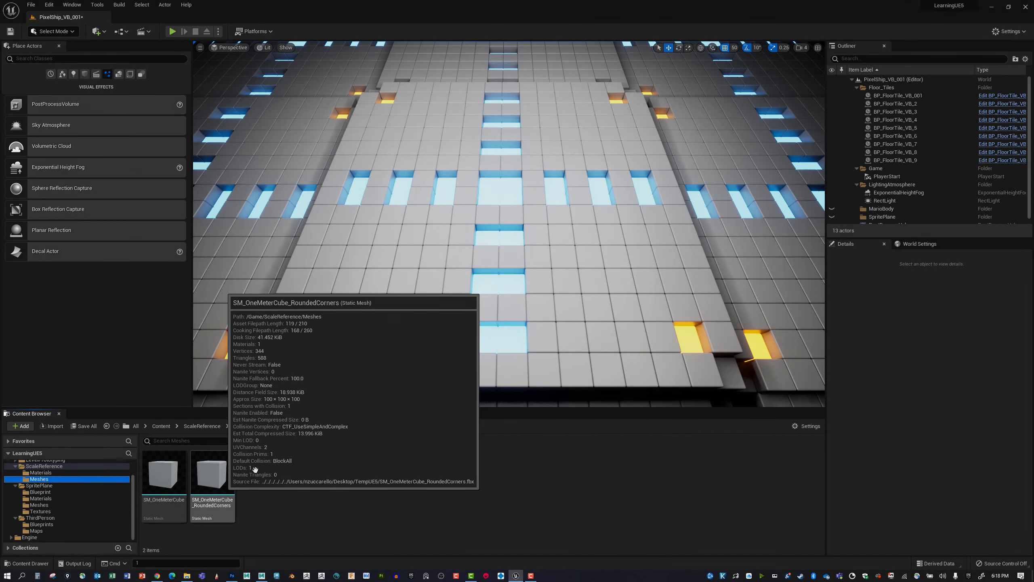
left_click_drag(212, 475, 500, 199)
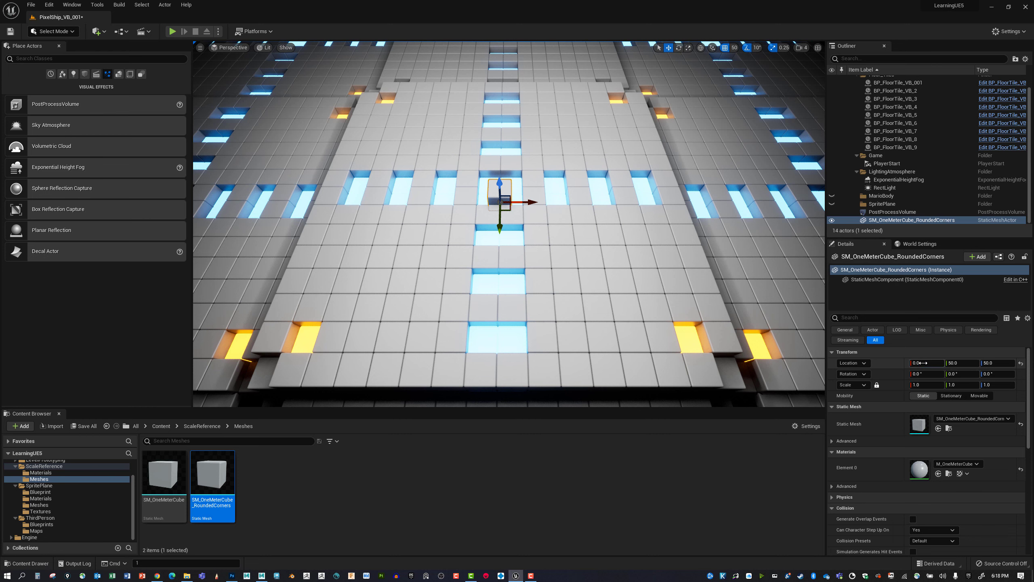
type("0")
key("Tab")
type("0")
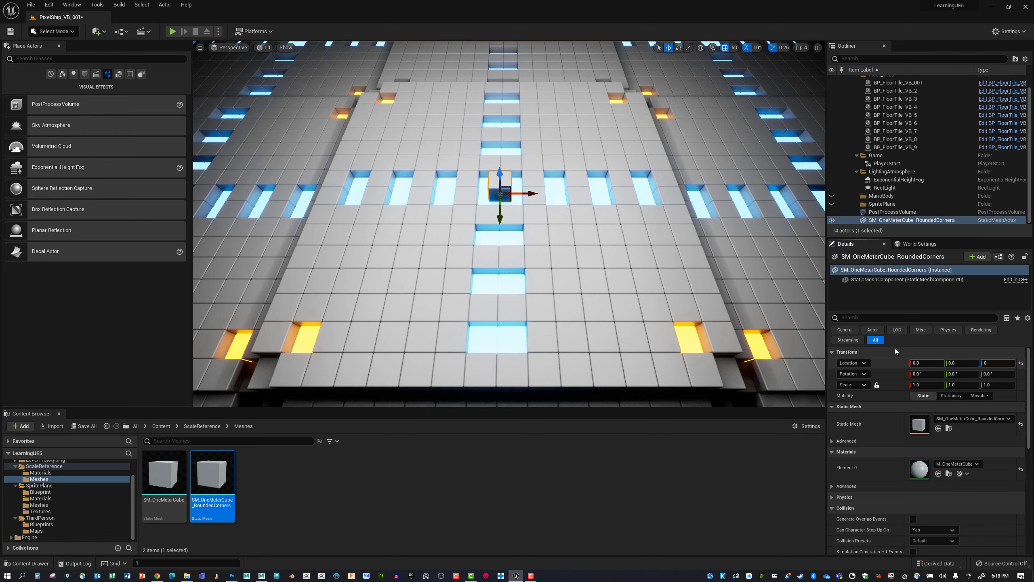
right_click_drag(551, 191, 503, 179)
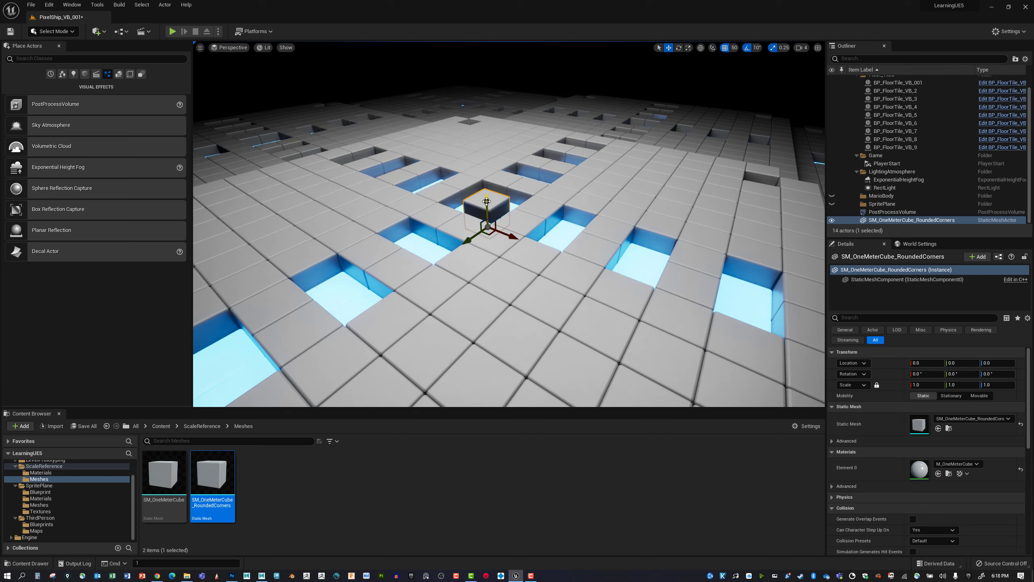
left_click_drag(486, 201, 479, 152)
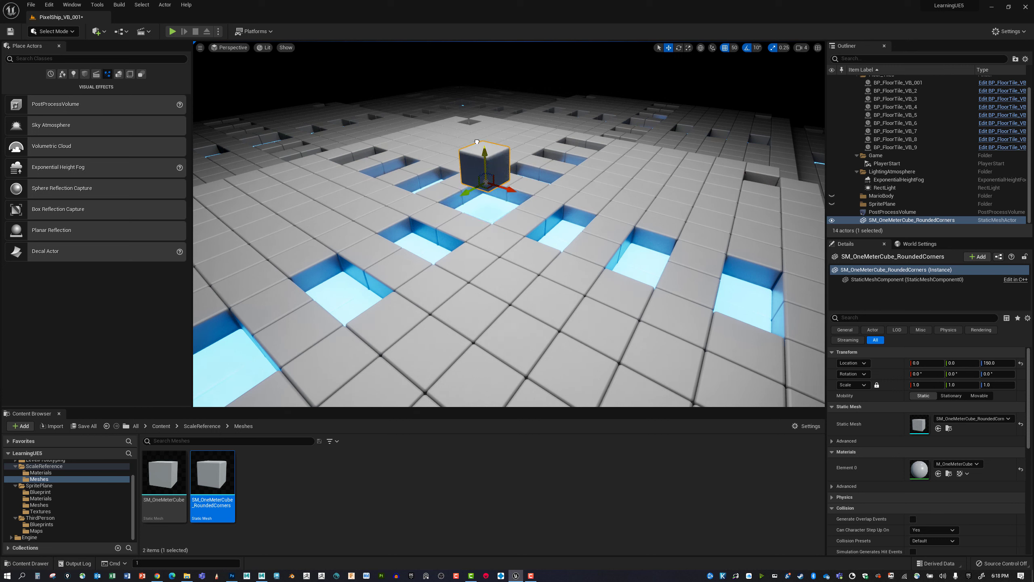
Duplicate the cube into a row of five along Y at 100-unit spacing, checking the Galaga sprite references in the browser
left_click_drag(470, 193, 399, 209, "alt")
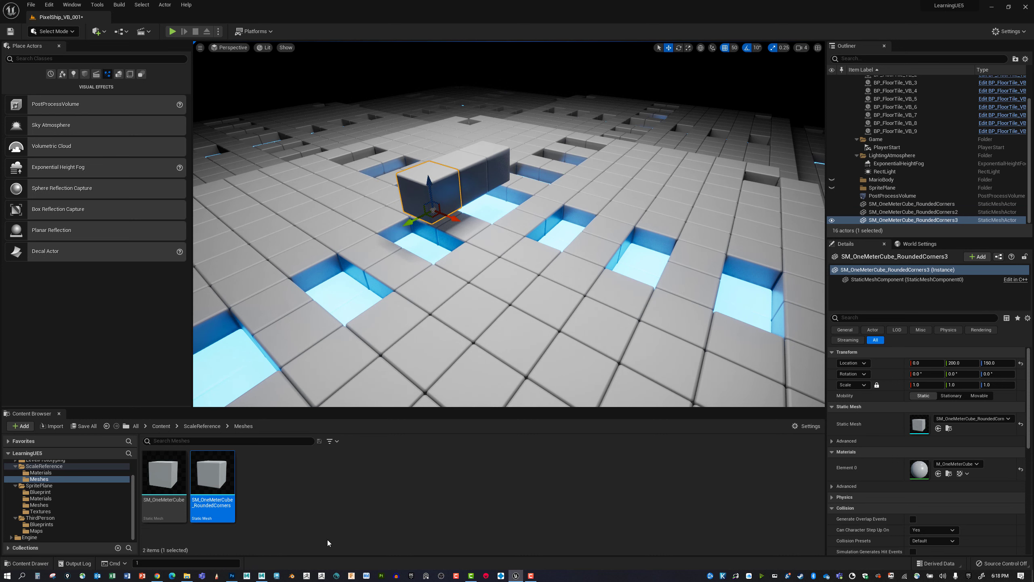
left_click(156, 578)
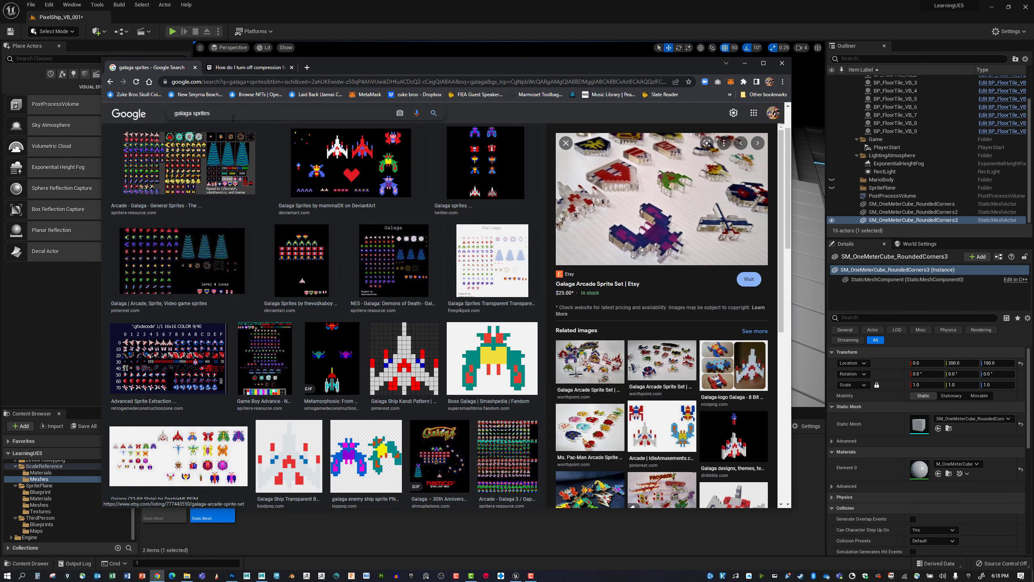
left_click(745, 64)
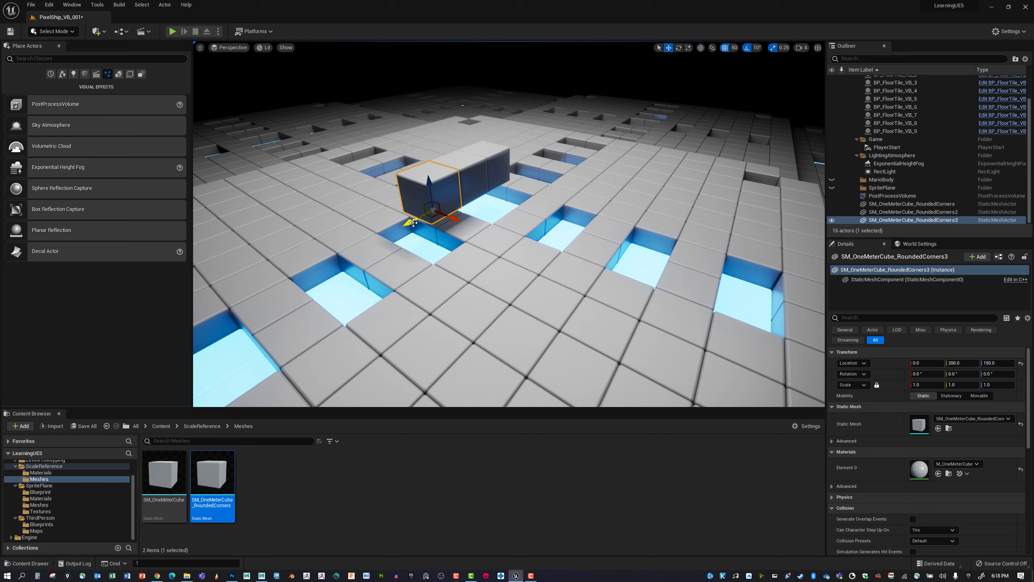
left_click_drag(410, 222, 306, 261, "alt")
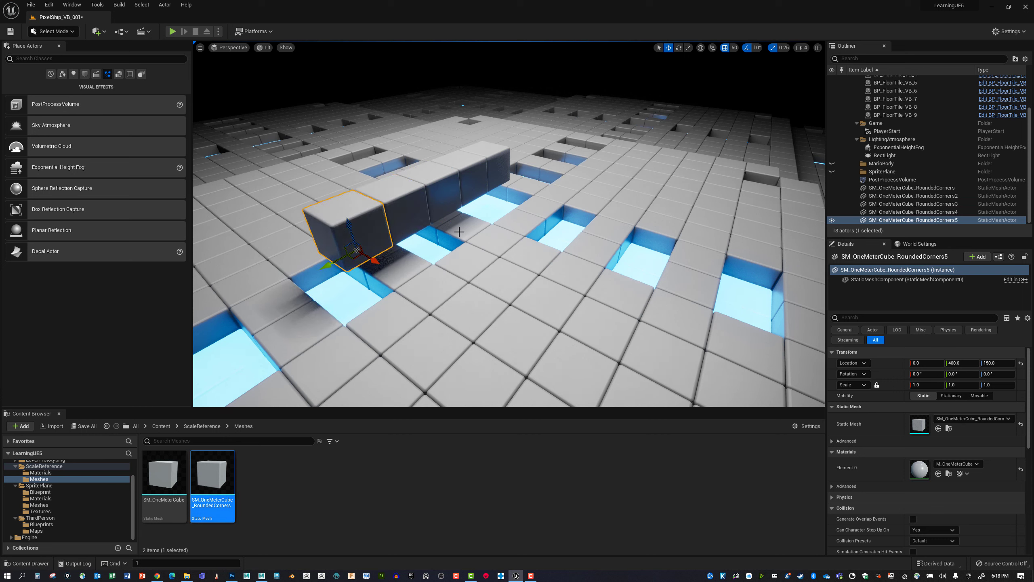
Select all five cubes in the row and group them together
left_click(405, 195, "ctrl")
left_click(451, 179, "ctrl")
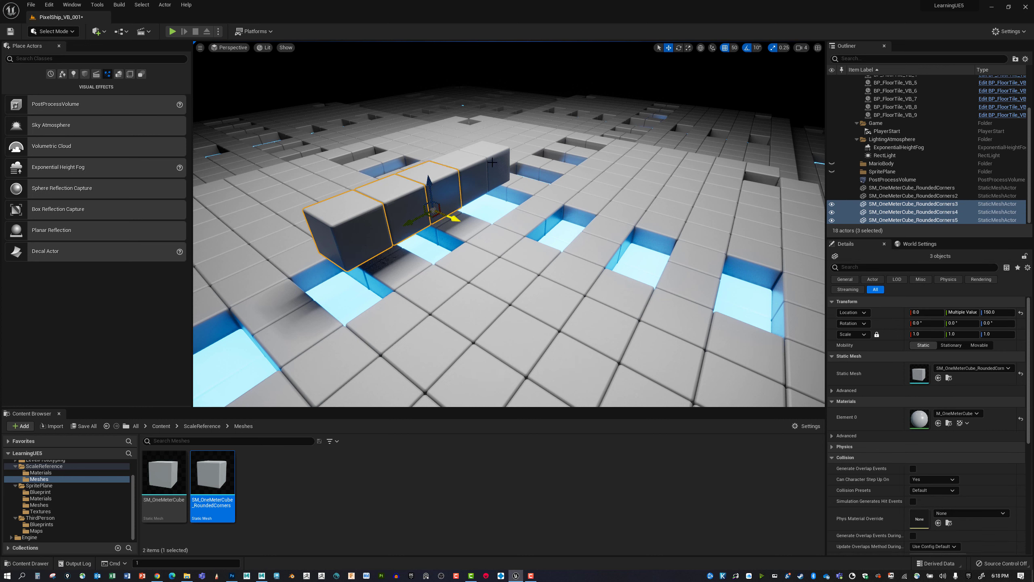
left_click(469, 166, "ctrl")
left_click(493, 161, "ctrl")
key("ctrl+g")
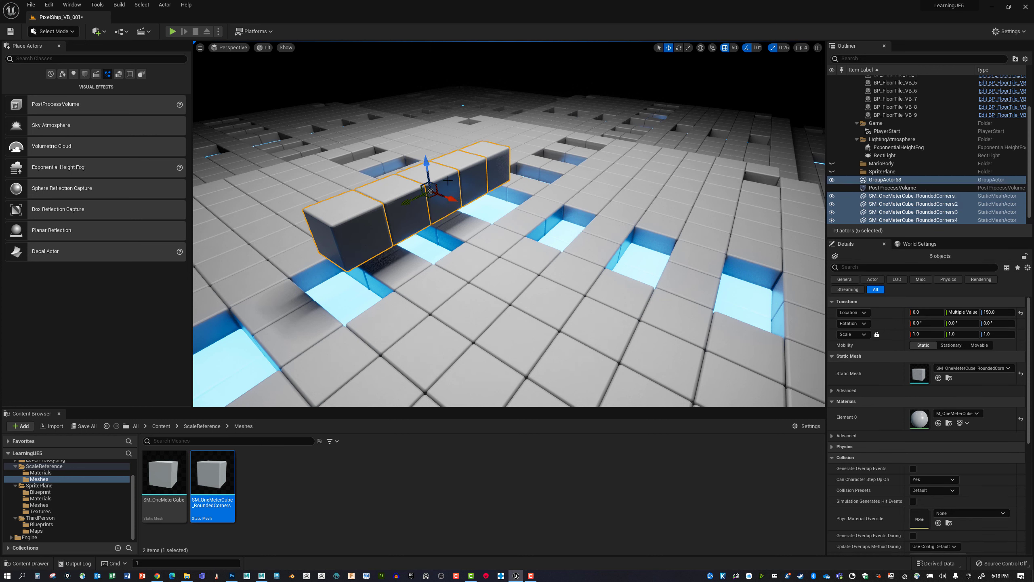
Duplicate the grouped five-cube row one cube higher, to Z 250, and unlock the copy's group
left_click_drag(426, 165, 425, 128, "alt")
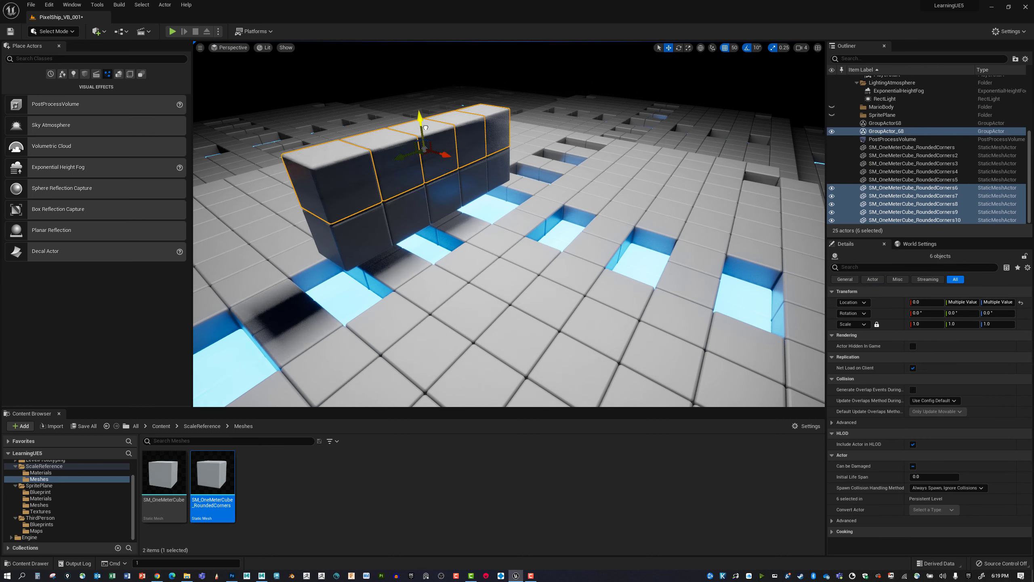
right_click(360, 177)
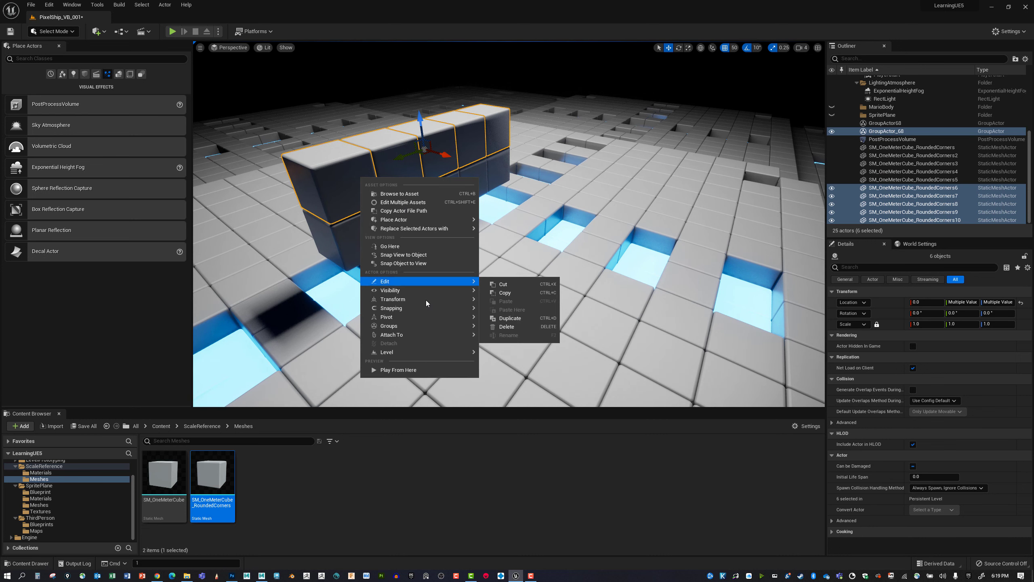
mouse_move(414, 326)
left_click(499, 329)
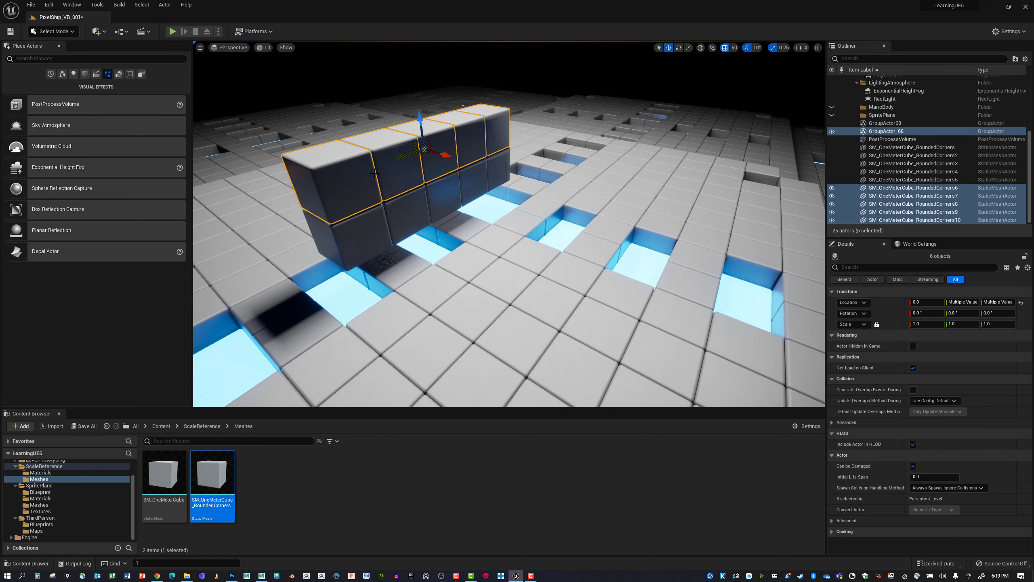
Delete the two cubes at the near end of the upper row
left_click(332, 183)
key("Delete")
left_click(385, 165)
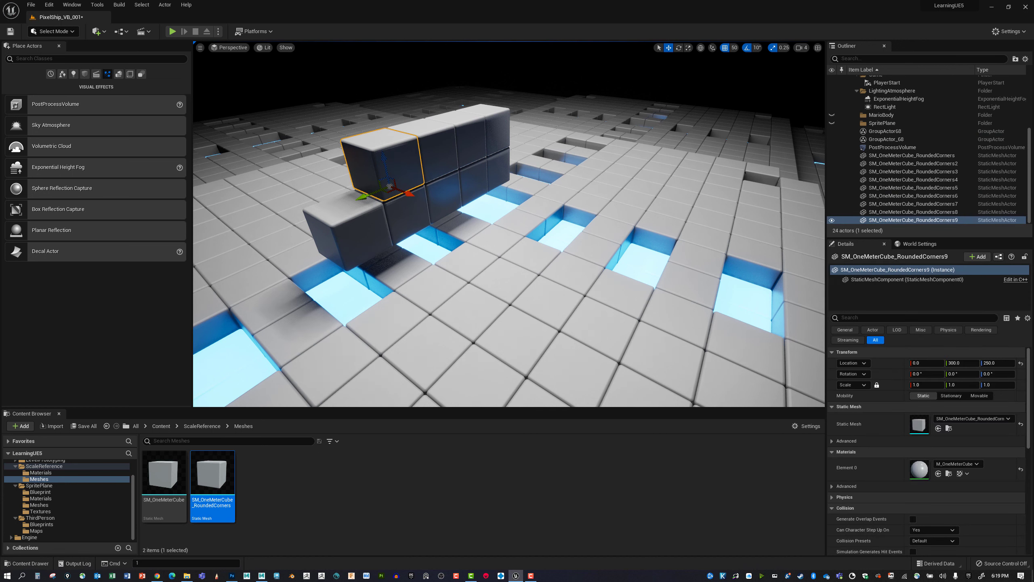
key("Delete")
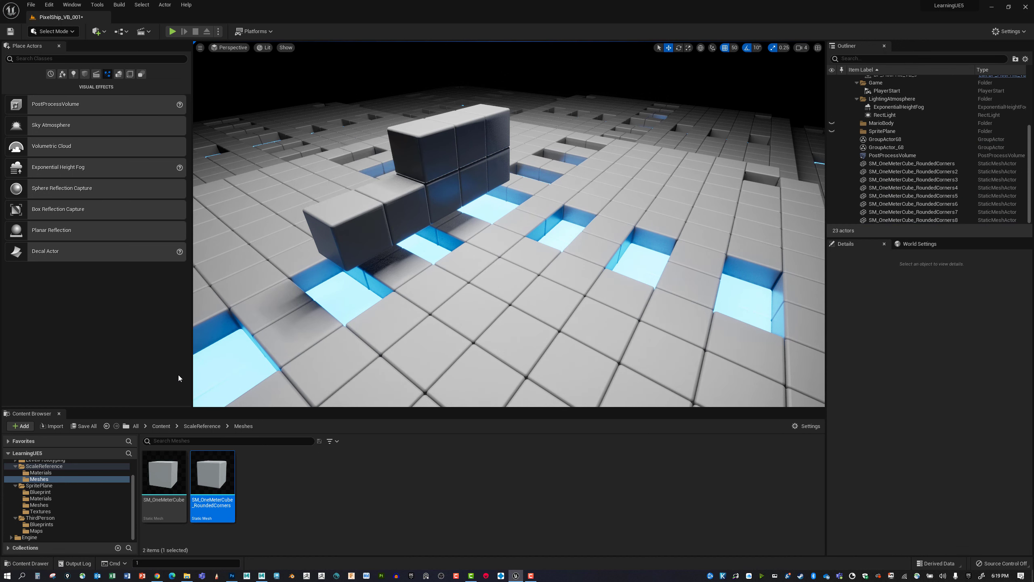
Apply M_Mario2_DarkBlack_Inst from the SpritePlane Materials folder to the three remaining upper cubes
left_click(52, 506)
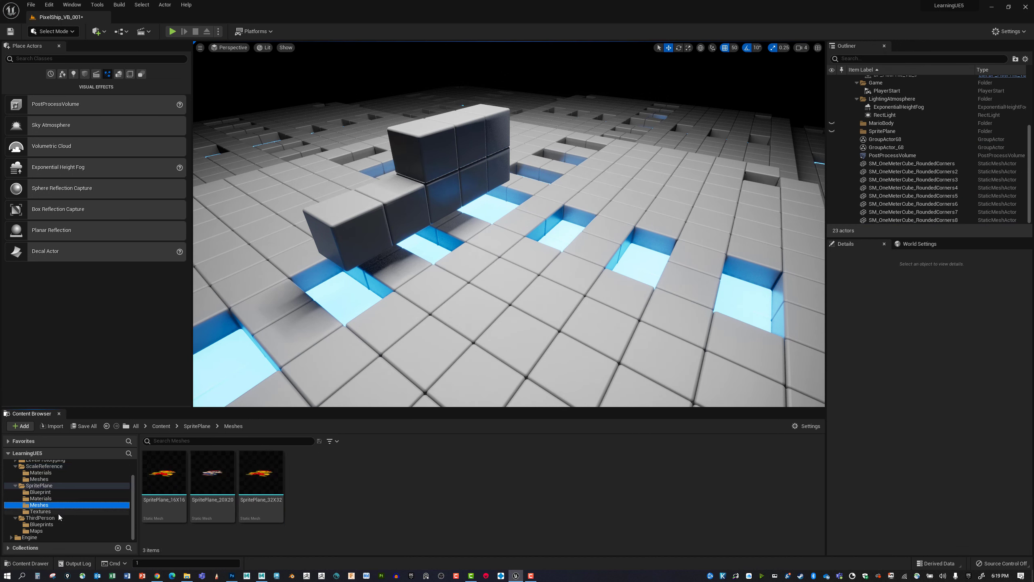
left_click(46, 499)
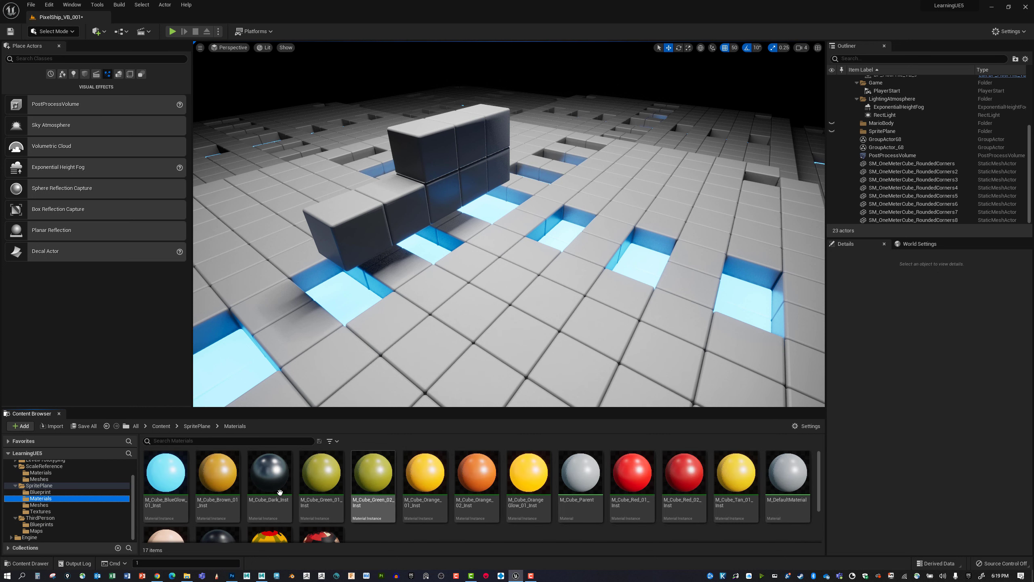
scroll(297, 516, "down", 1)
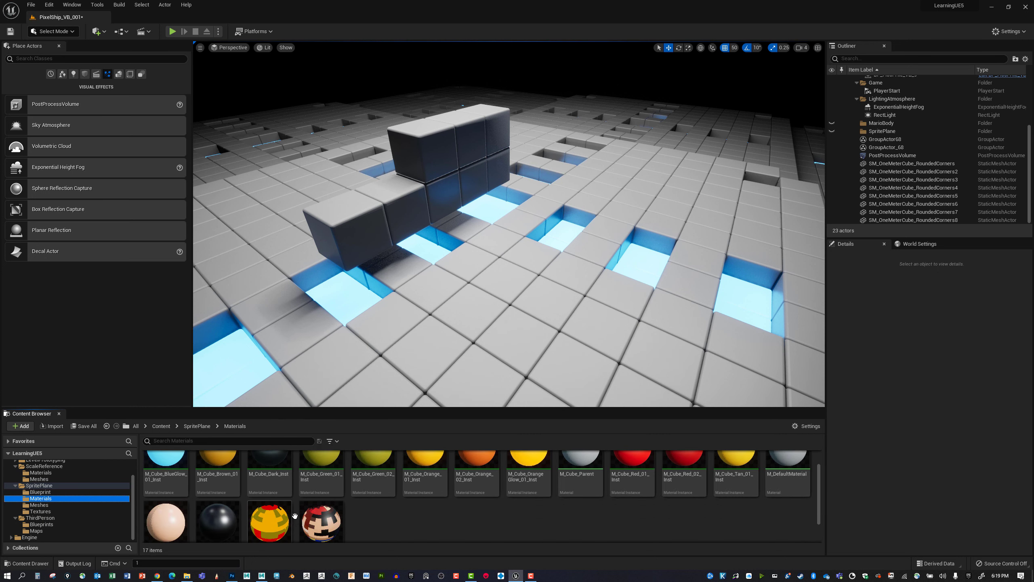
scroll(295, 516, "down", 1)
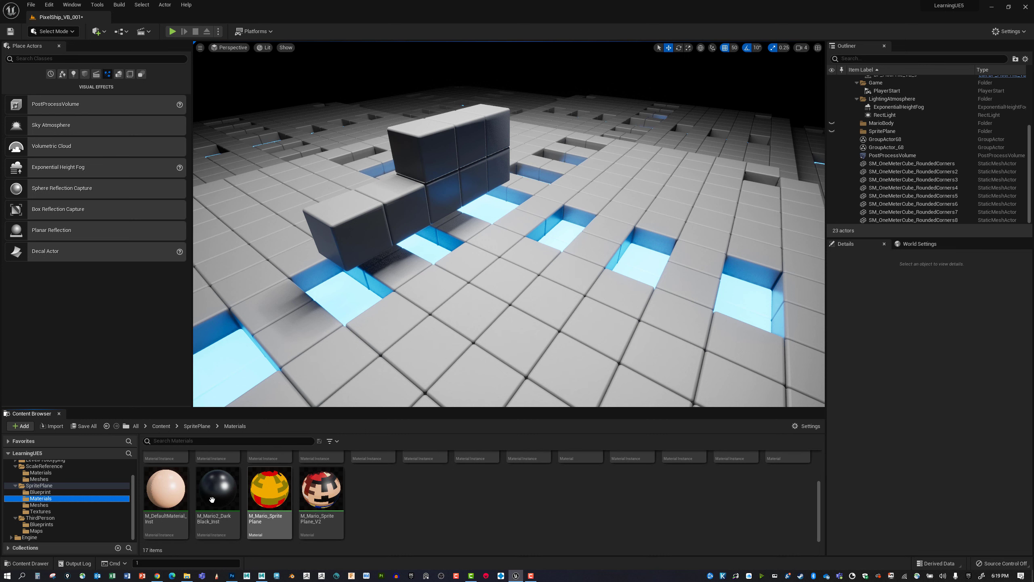
left_click_drag(212, 500, 423, 155)
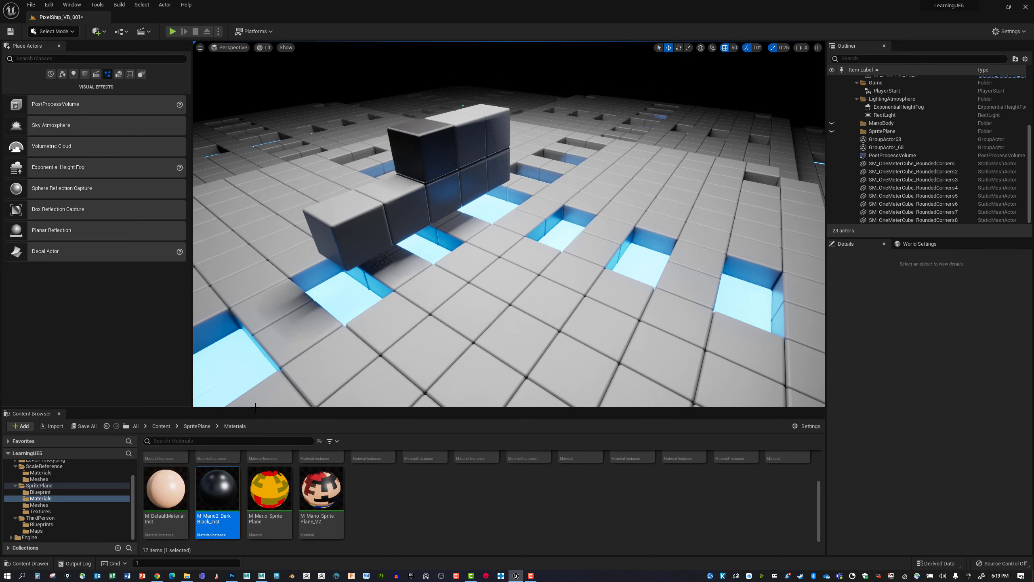
left_click_drag(210, 483, 425, 220)
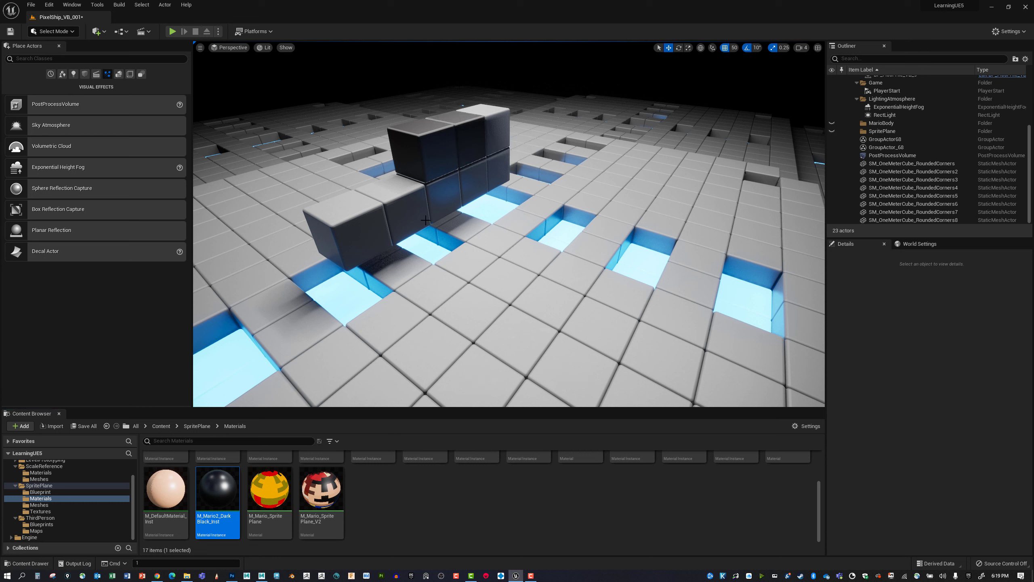
left_click_drag(216, 477, 495, 129)
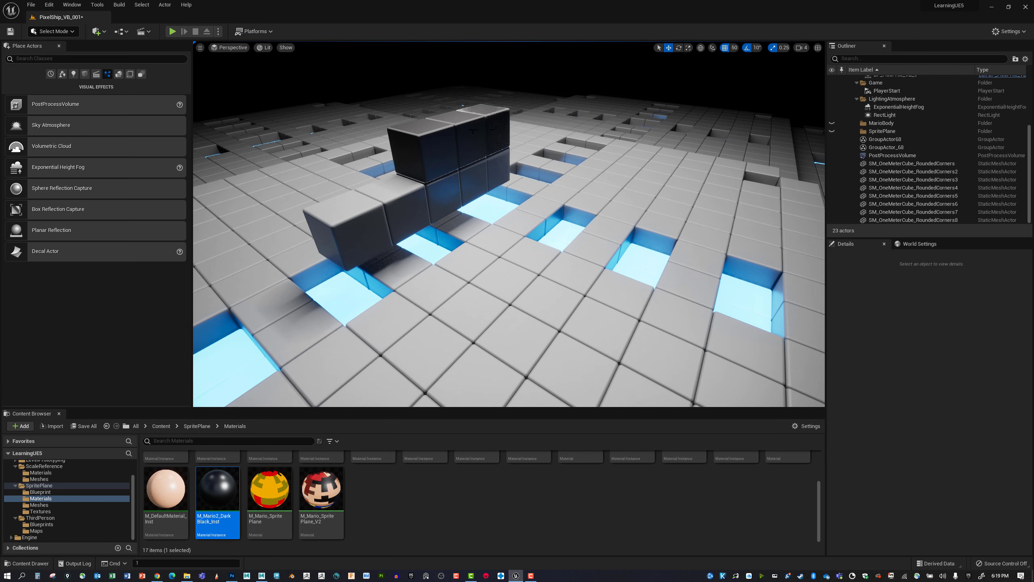
Lock the group containing the three black upper cubes
left_click(476, 128)
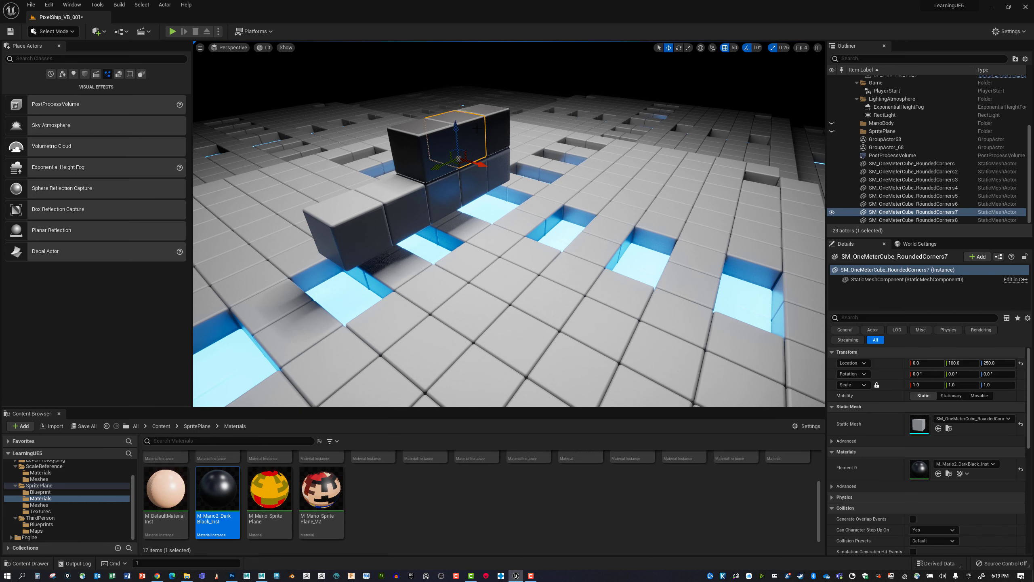
right_click(476, 128)
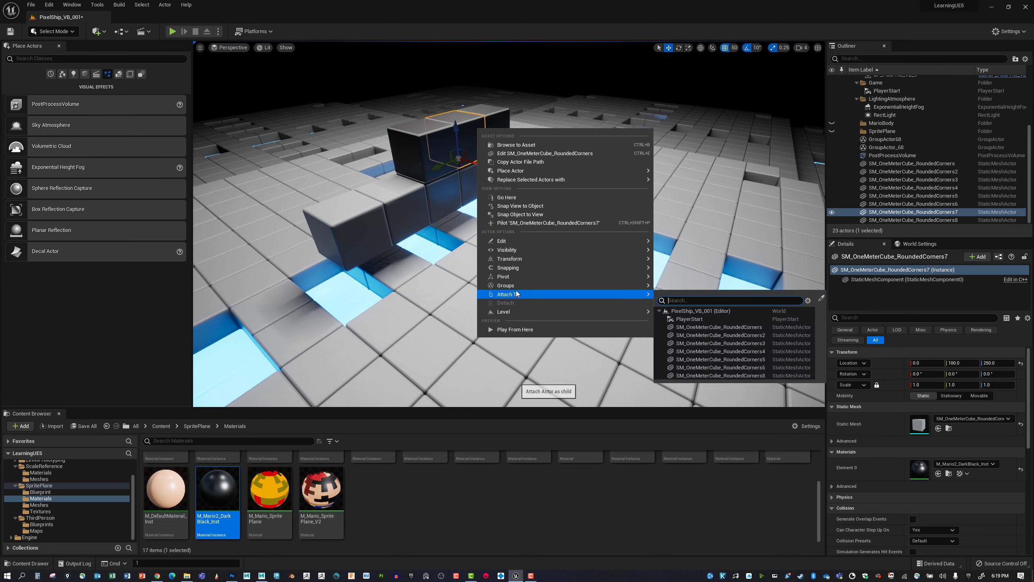
mouse_move(514, 289)
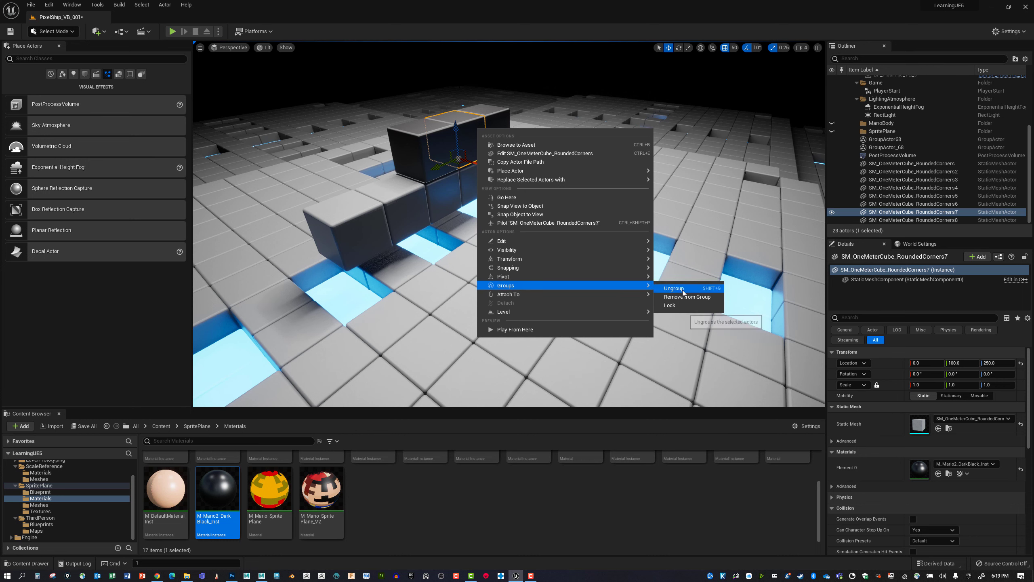
left_click(681, 305)
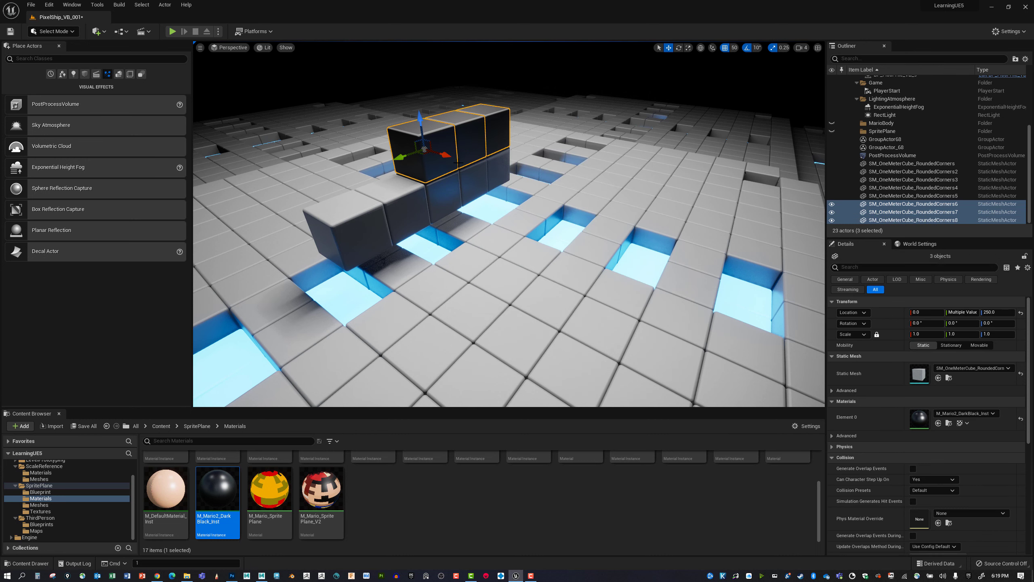
Duplicate the bottom five-cube row farther back along Y and stack another copy on top of it
left_click(394, 191)
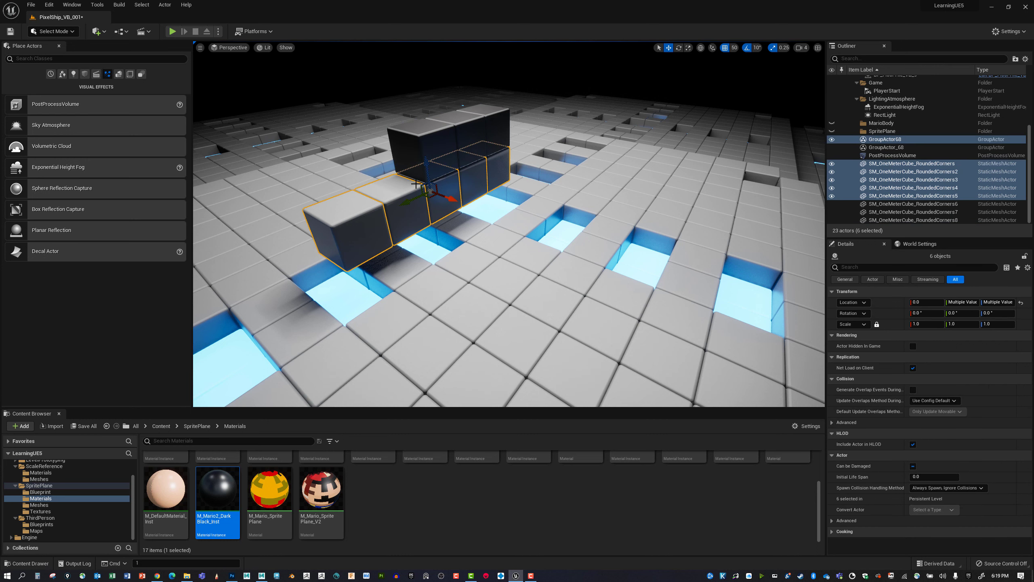
key("f")
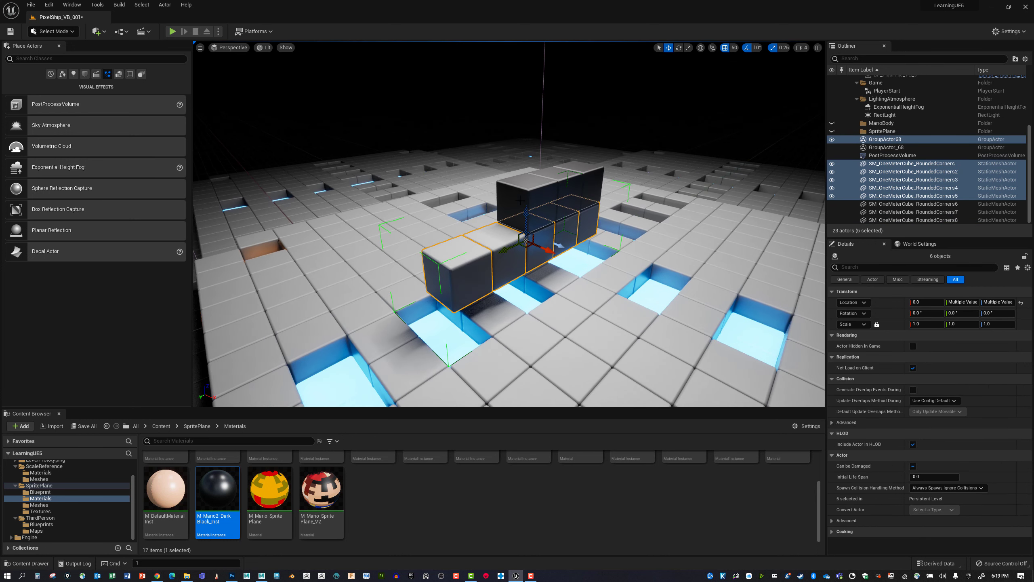
left_click(525, 182)
key("f")
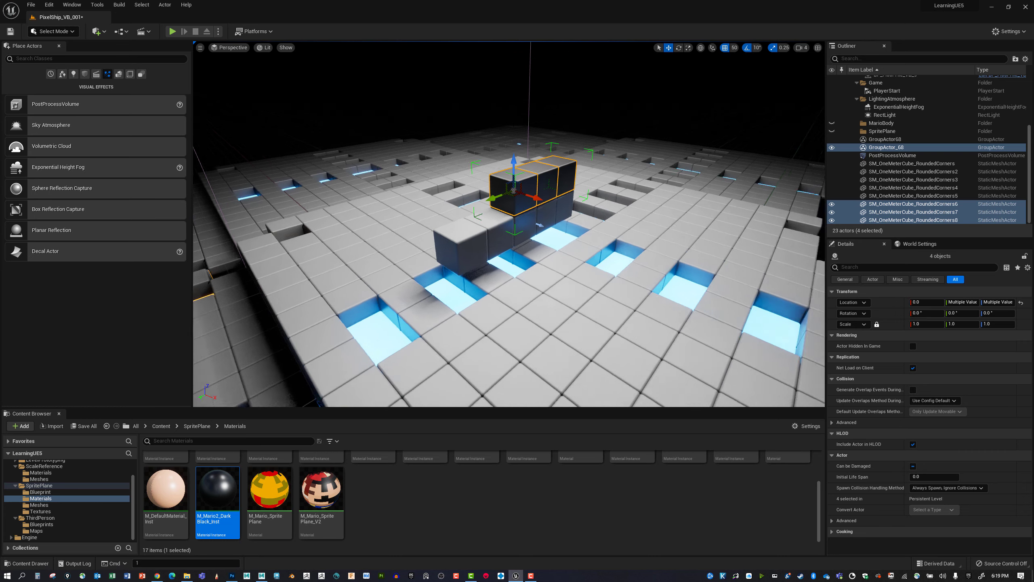
left_click(483, 213)
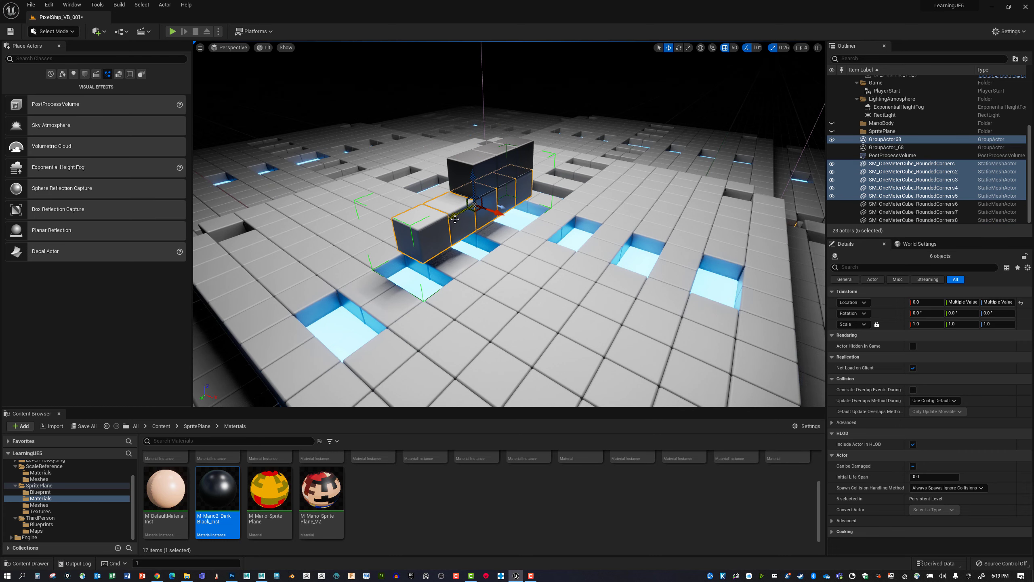
left_click_drag(453, 215, 545, 174, "alt")
left_click_drag(557, 132, 558, 114, "alt")
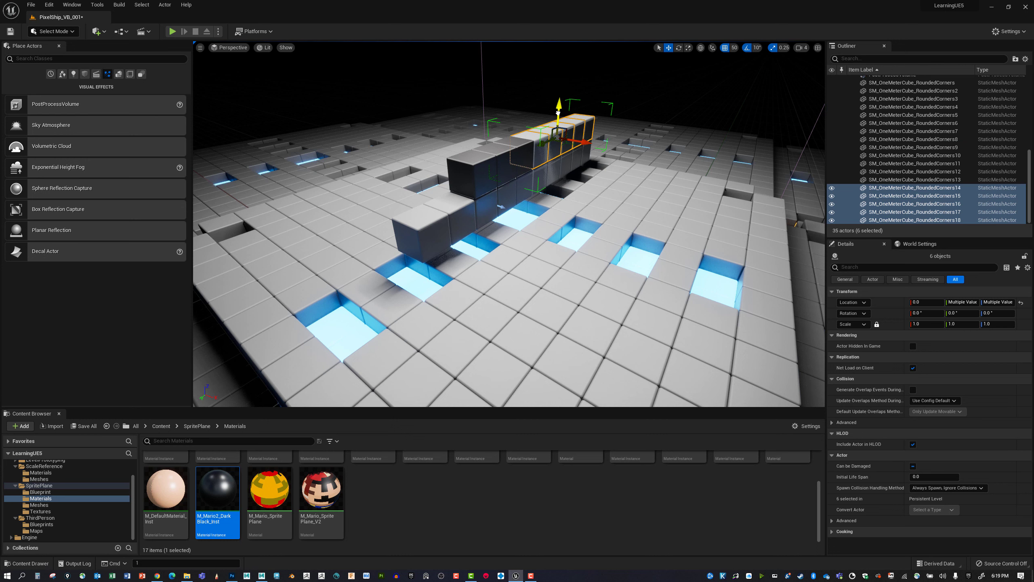
Duplicate the far row to X 100 on the lower level and copy it forward along Y beside the original bottom row
left_click_drag(591, 148, 616, 179, "alt")
left_click_drag(555, 201, 564, 239, "alt")
scroll(532, 223, "up", 2)
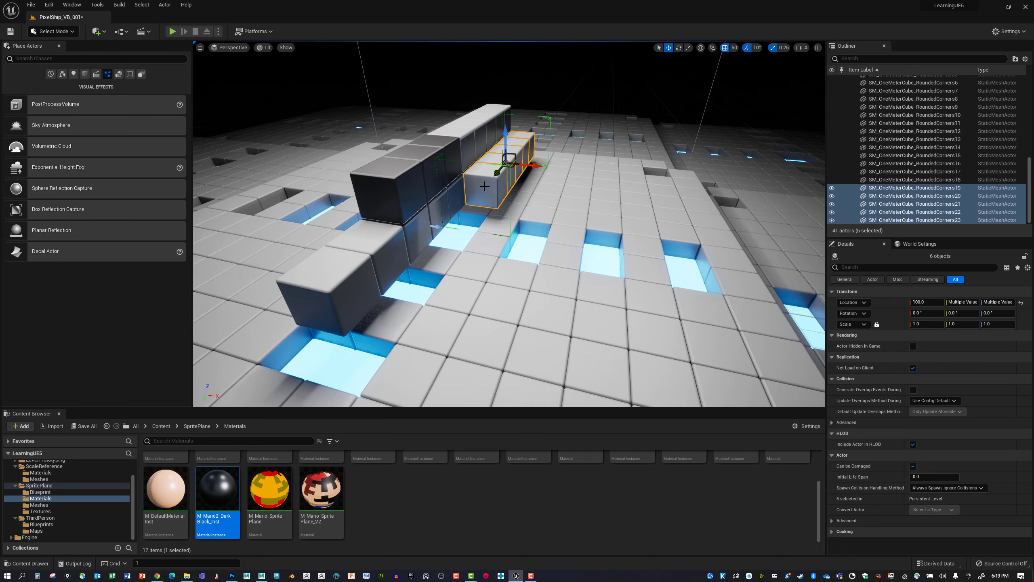
left_click_drag(496, 176, 378, 265, "alt")
Ungroup the near five-cube row at X 100 and delete its three nearest cubes
right_click(421, 231)
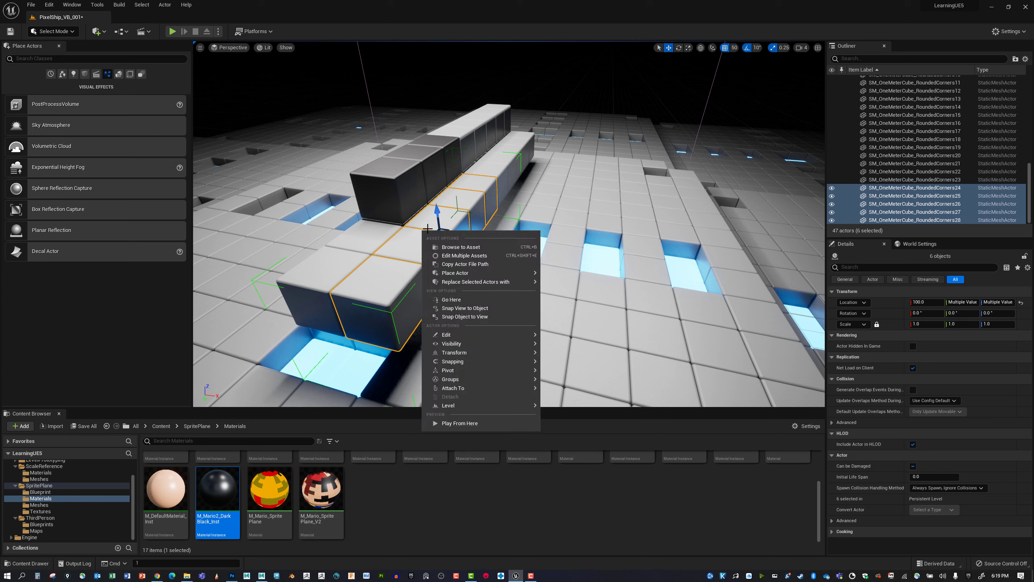
mouse_move(475, 379)
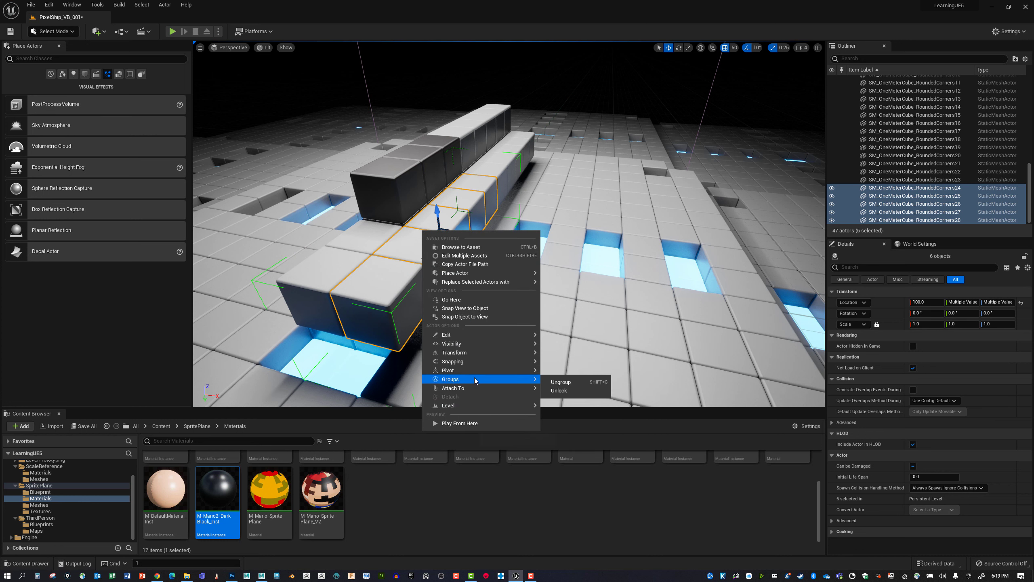
left_click(562, 382)
left_click(396, 282)
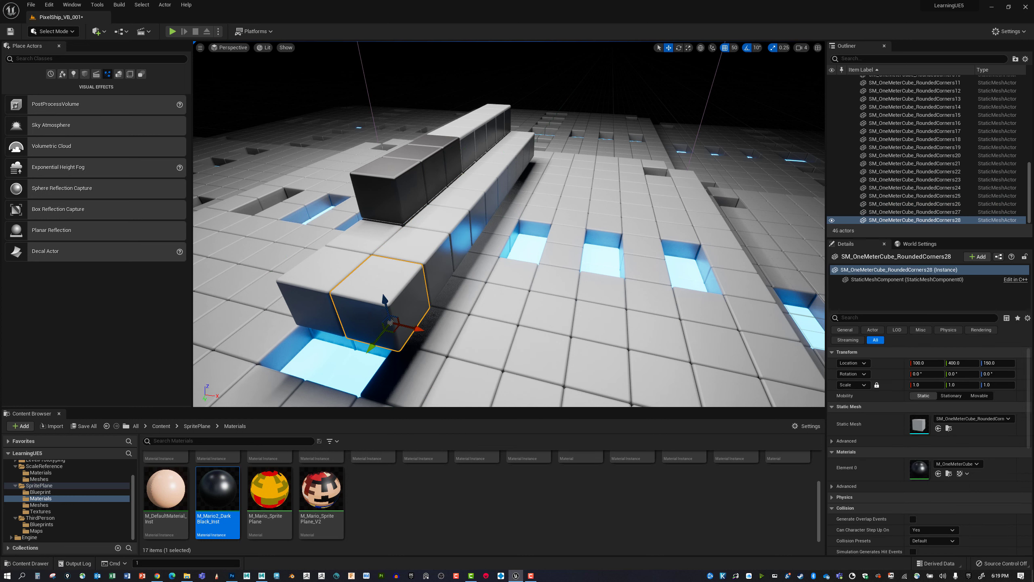
key("Delete")
left_click(444, 230)
key("Delete")
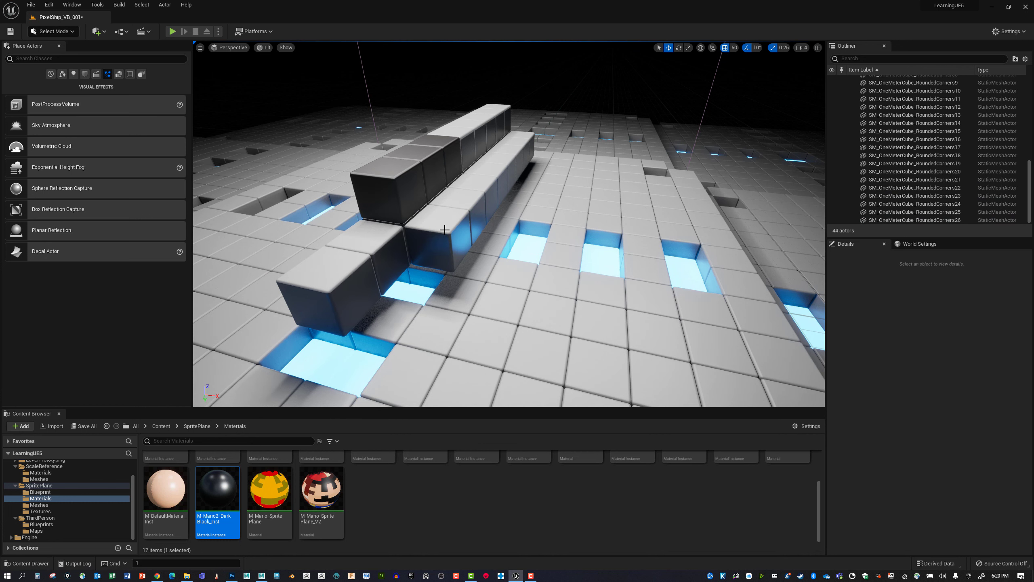
left_click(445, 229)
key("Delete")
Select the two loose cubes left at X 100 and group them together
left_click(461, 202)
right_click(461, 202)
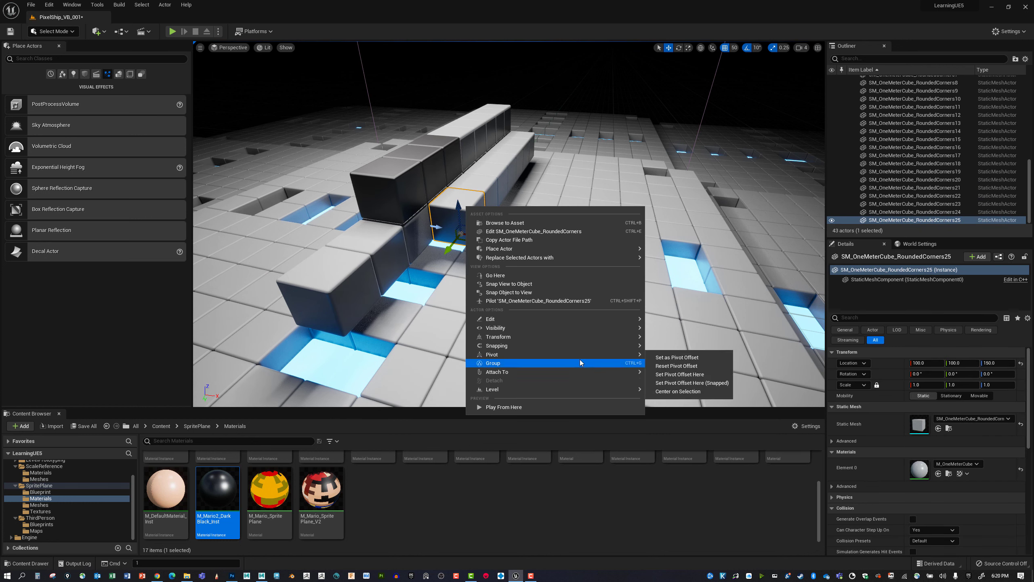
left_click(629, 366)
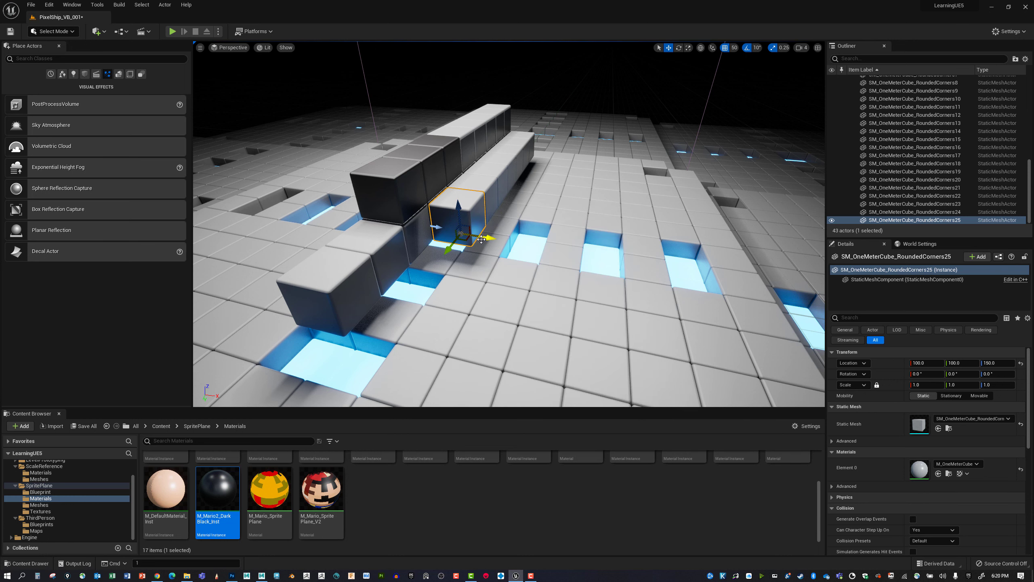
left_click(484, 197)
left_click(502, 158)
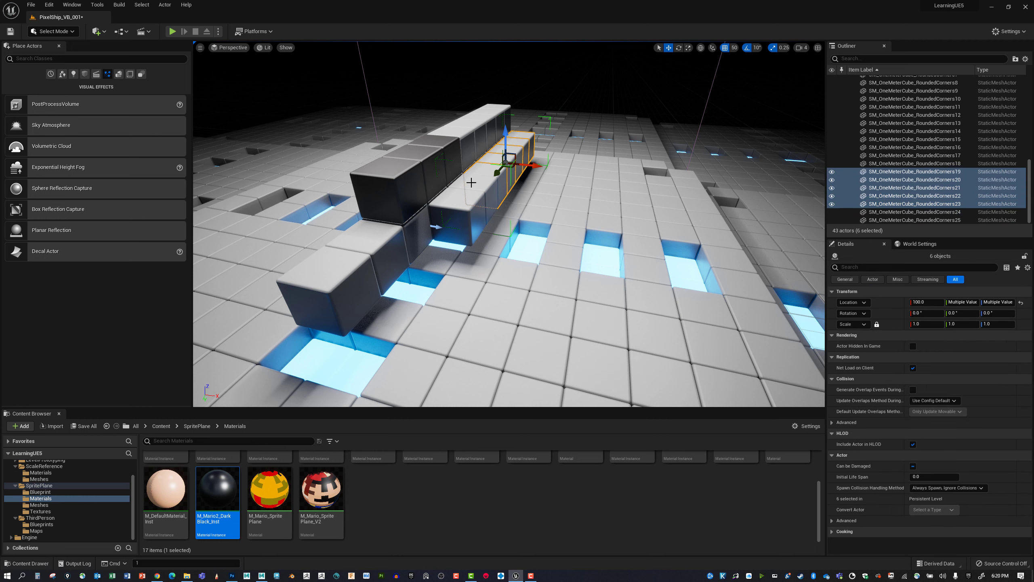
left_click(474, 186)
left_click(453, 209, "shift")
right_click(452, 206)
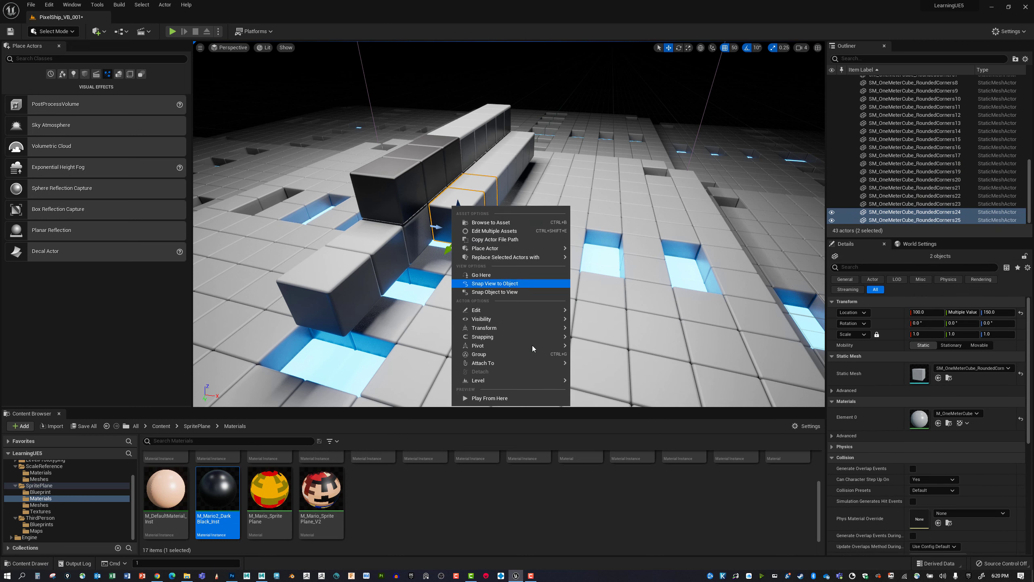
left_click(526, 353)
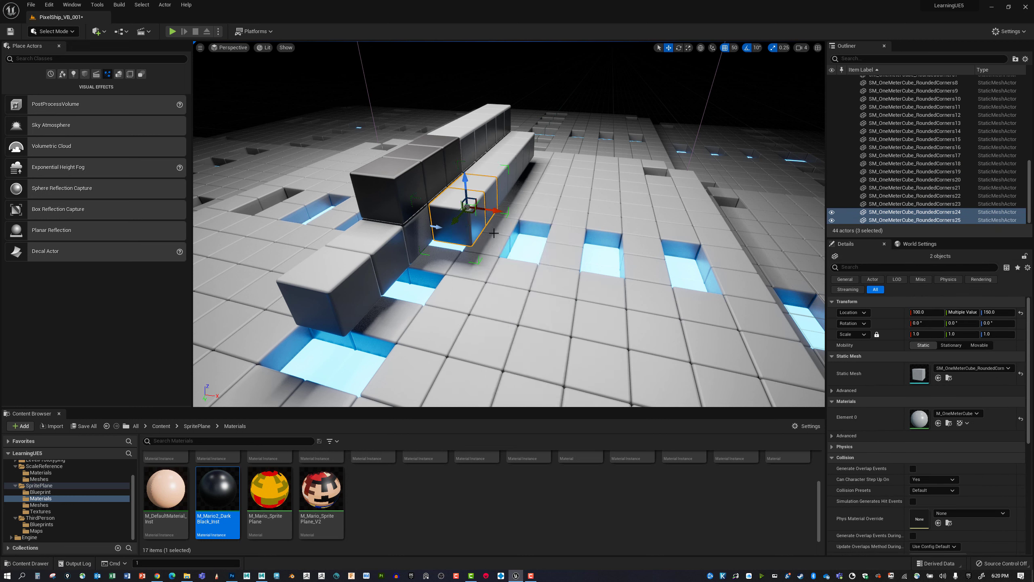
Duplicate the two-cube group and the five-cube row behind it from X 100 to X 200
left_click_drag(498, 211, 546, 227, "alt")
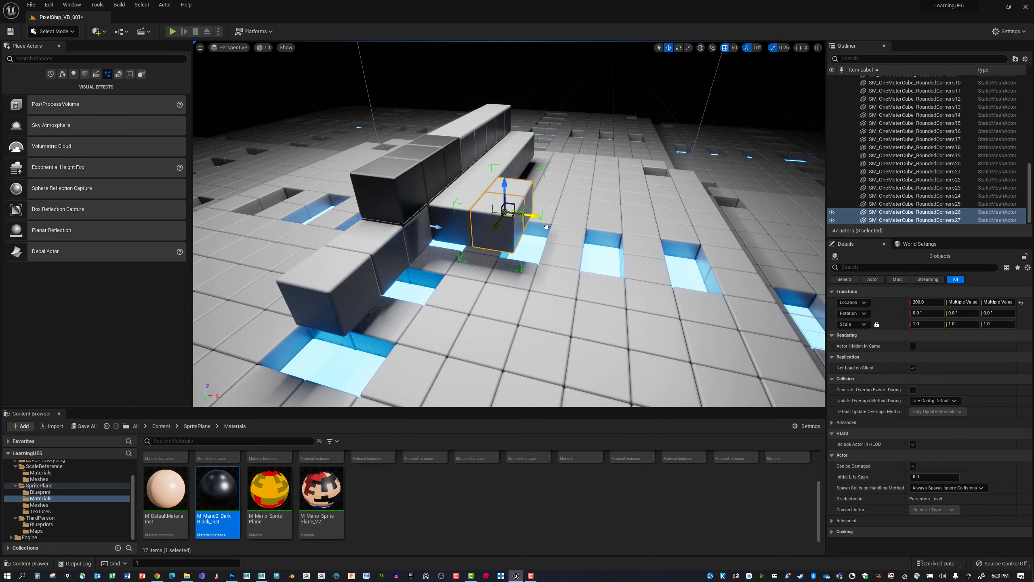
left_click(514, 159)
left_click_drag(532, 169, 563, 172, "alt")
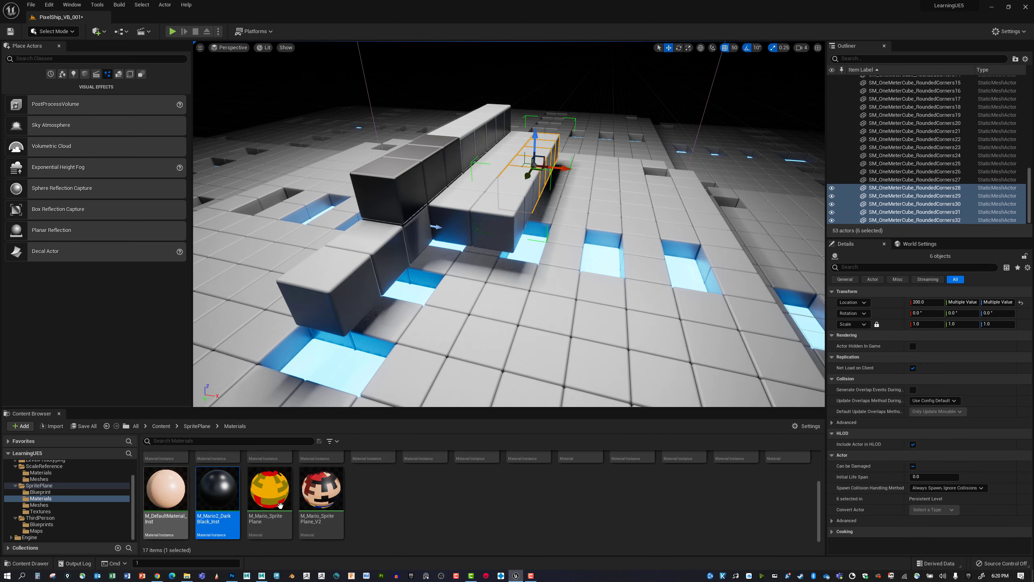
Unlock the group of the five-cube row at X 200
right_click(535, 159)
mouse_move(584, 309)
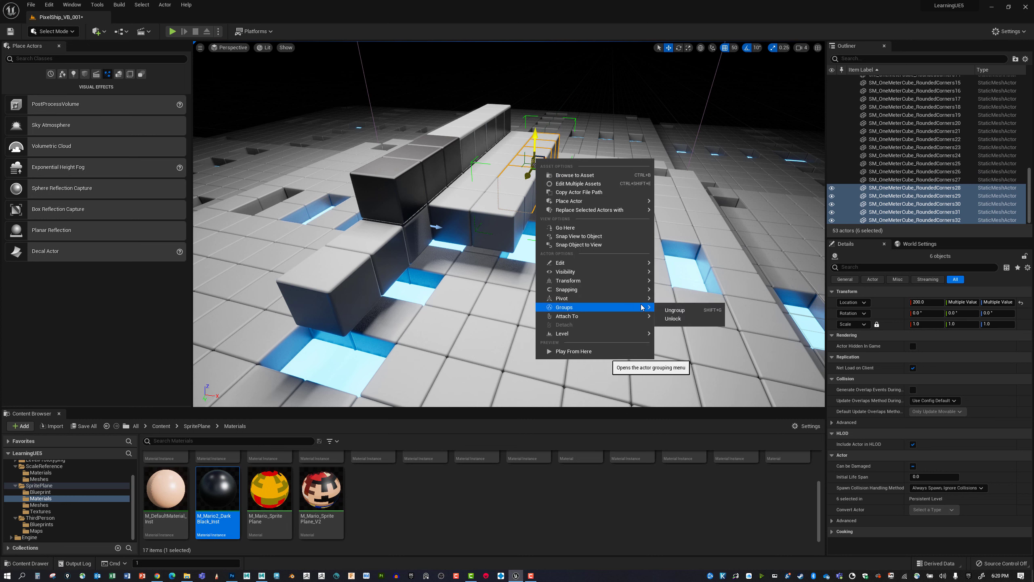
left_click(673, 318)
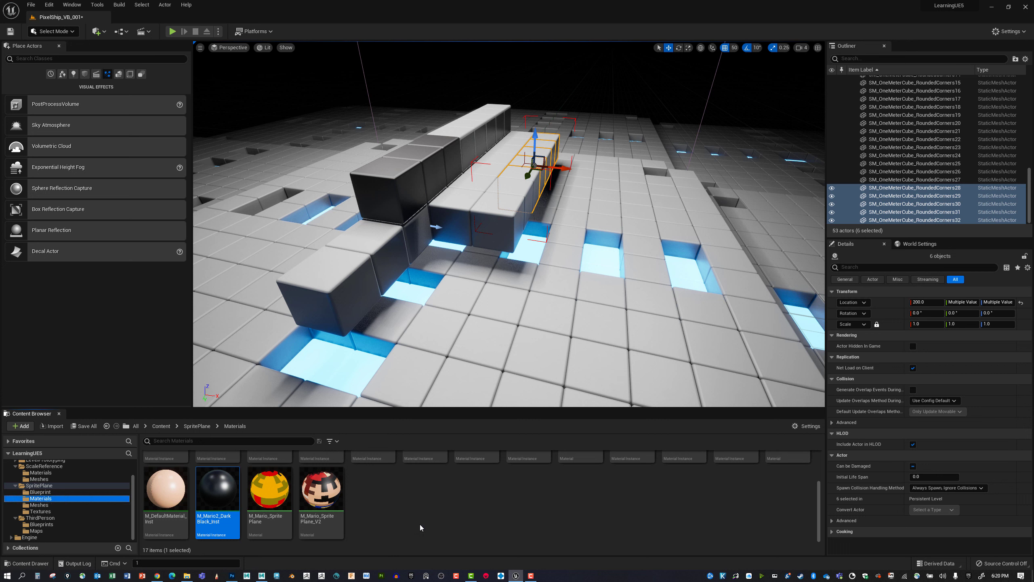
Apply the M_Cube_Red_01_Inst material to all seven cubes of the two-cube group and five-cube row at X 200
scroll(420, 523, "up", 2)
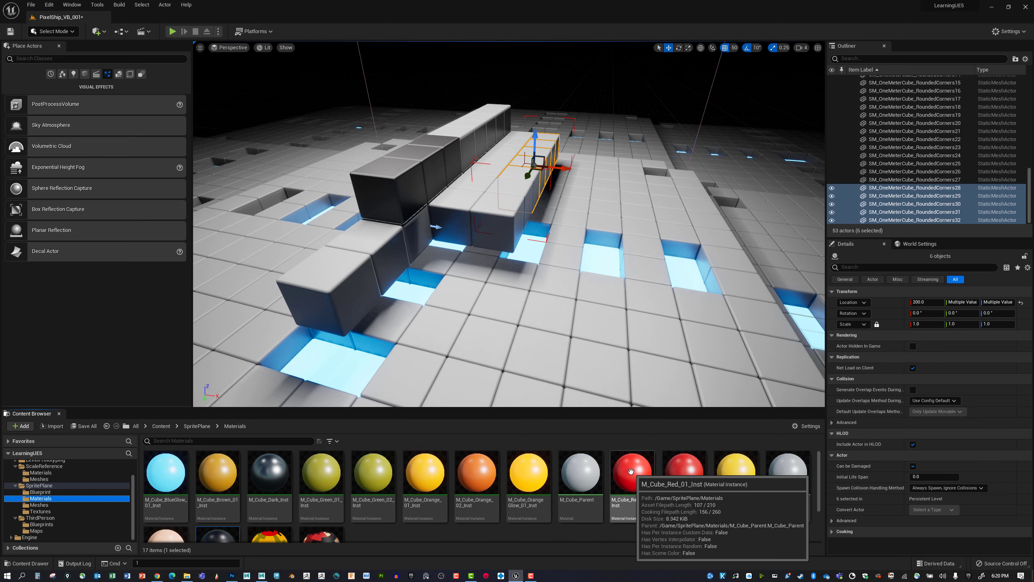
left_click_drag(630, 472, 522, 159)
key("f")
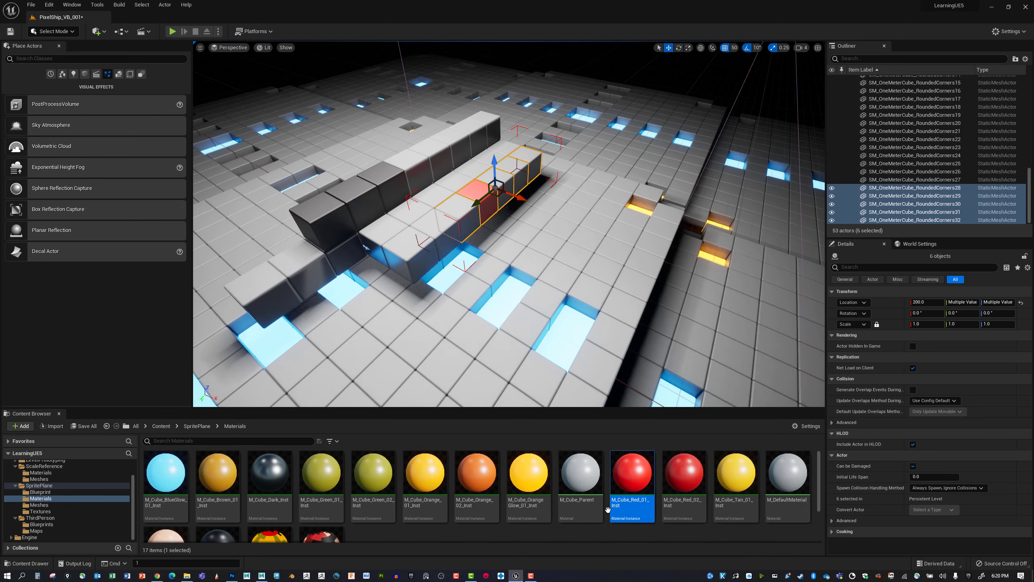
left_click_drag(479, 318, 451, 219)
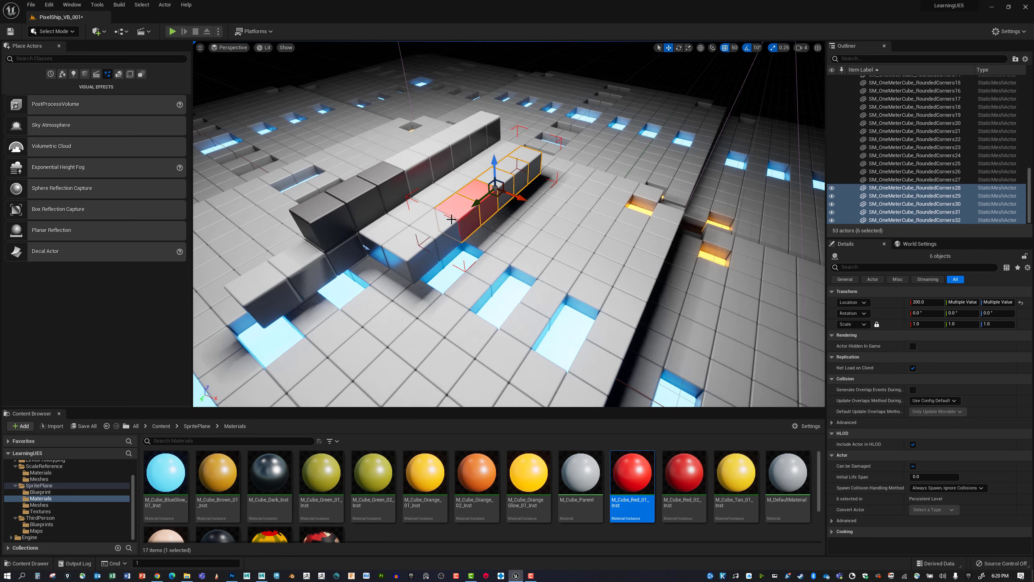
left_click_drag(467, 270, 446, 248)
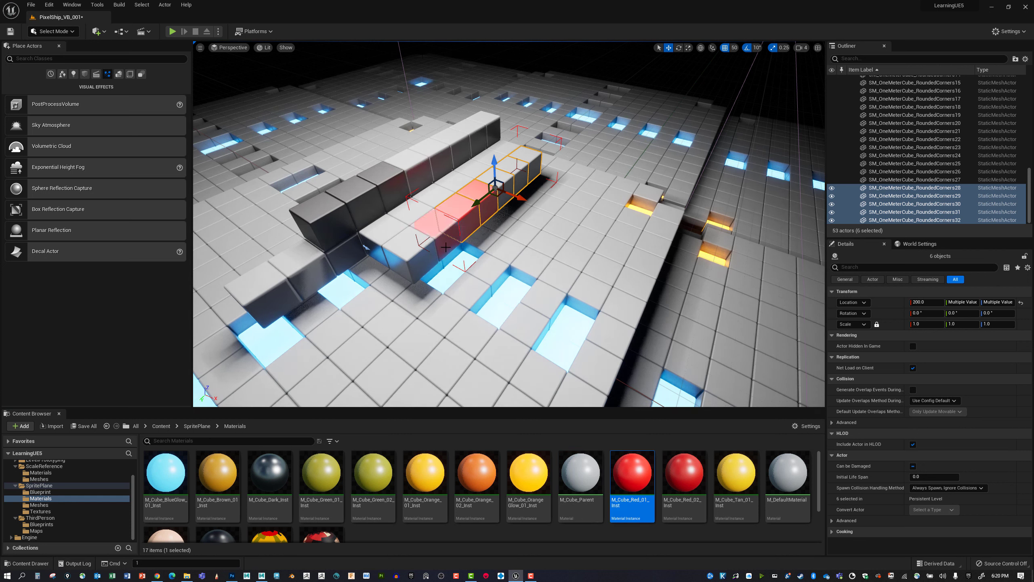
left_click_drag(633, 473, 428, 269)
left_click_drag(638, 473, 501, 181)
left_click_drag(632, 473, 518, 169)
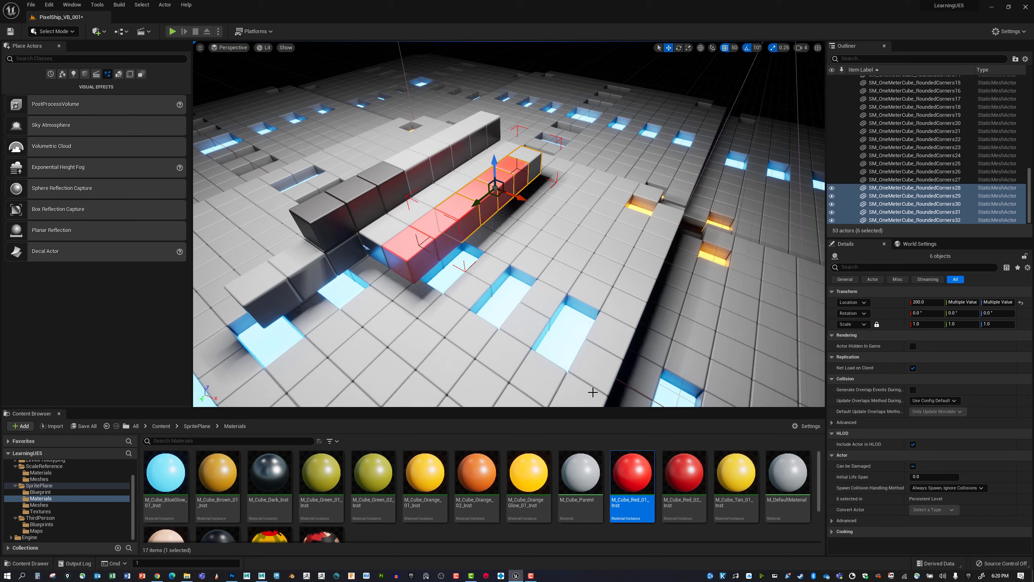
left_click_drag(632, 475, 519, 175)
Lock the group of the red five-cube row at X 200
right_click(509, 178)
mouse_move(565, 325)
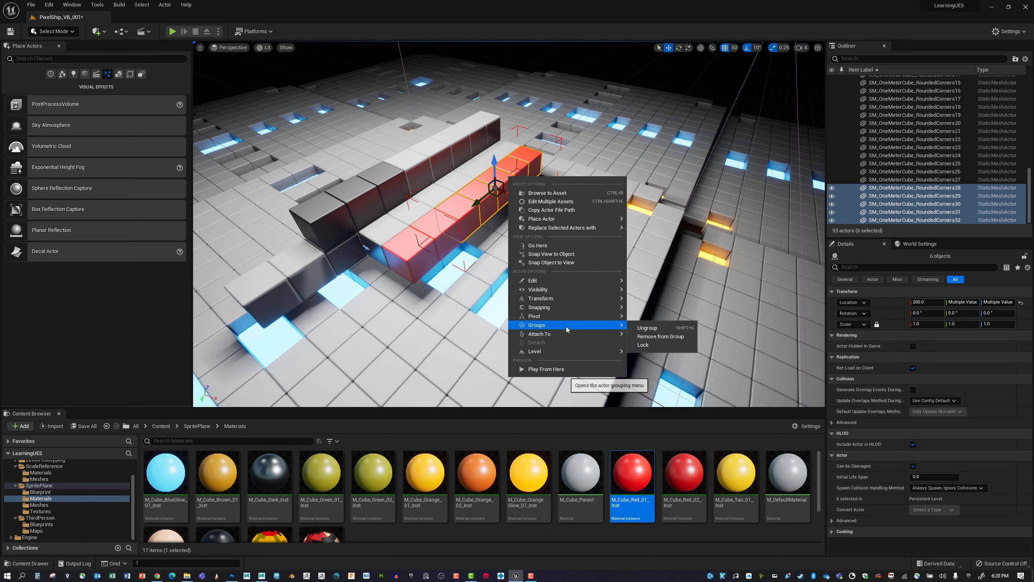
left_click(642, 345)
left_click(427, 238)
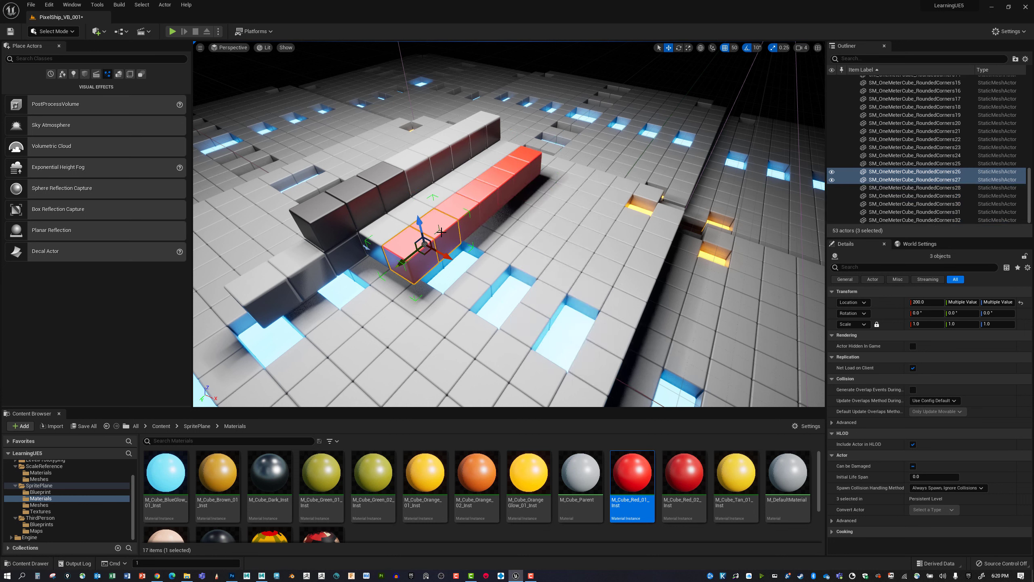
mouse_move(442, 252)
left_mouse_down()
mouse_move(466, 269)
mouse_move(427, 250)
mouse_move(449, 265)
left_mouse_up()
key("ctrl+z")
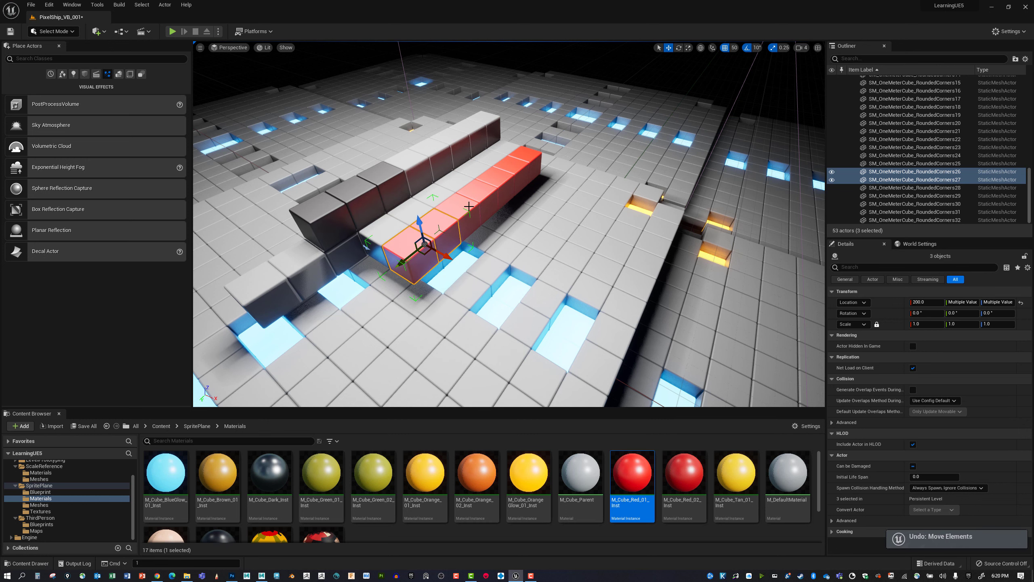
Duplicate the red five-cube row outward twice, to X 300 and X 400
right_click_drag(469, 207, 499, 206)
left_click(449, 190)
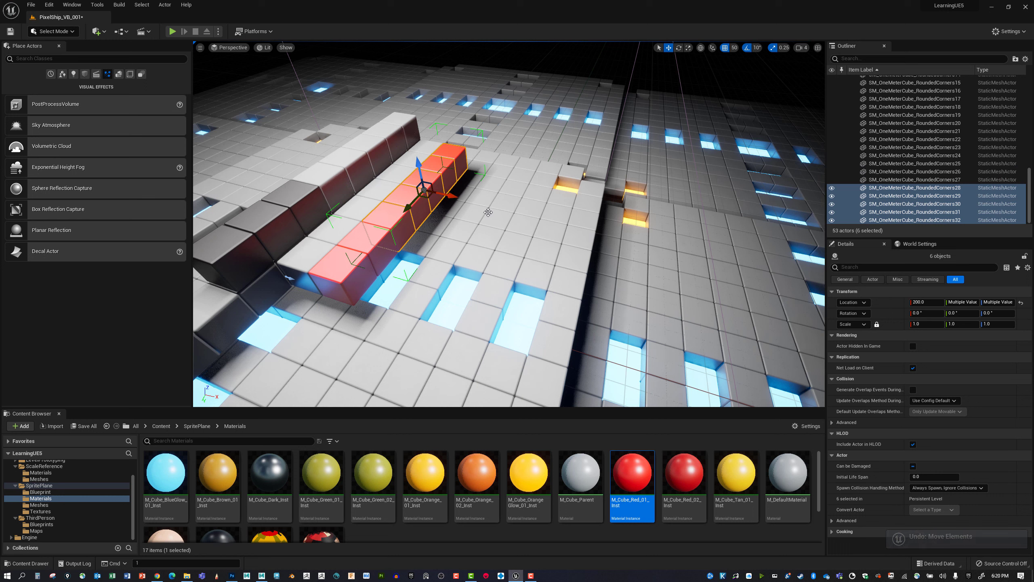
mouse_move(488, 213)
left_mouse_down("alt")
mouse_move(476, 209)
mouse_move(507, 211)
left_mouse_up("alt")
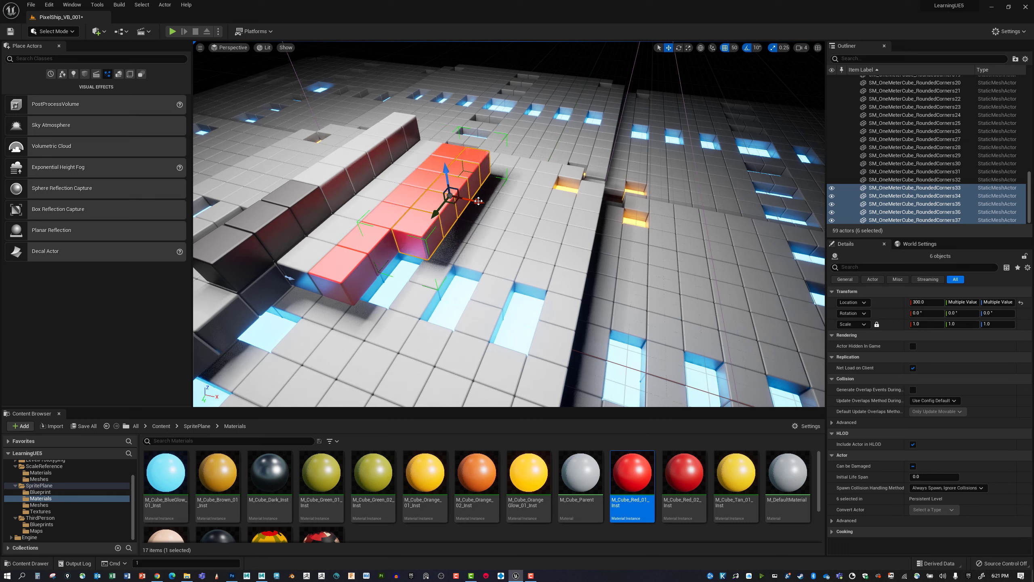
left_click_drag(480, 202, 509, 208, "alt")
Select all the red wing groups together and duplicate them to the opposite side of the ship's central spine
scroll(525, 235, "down", 3)
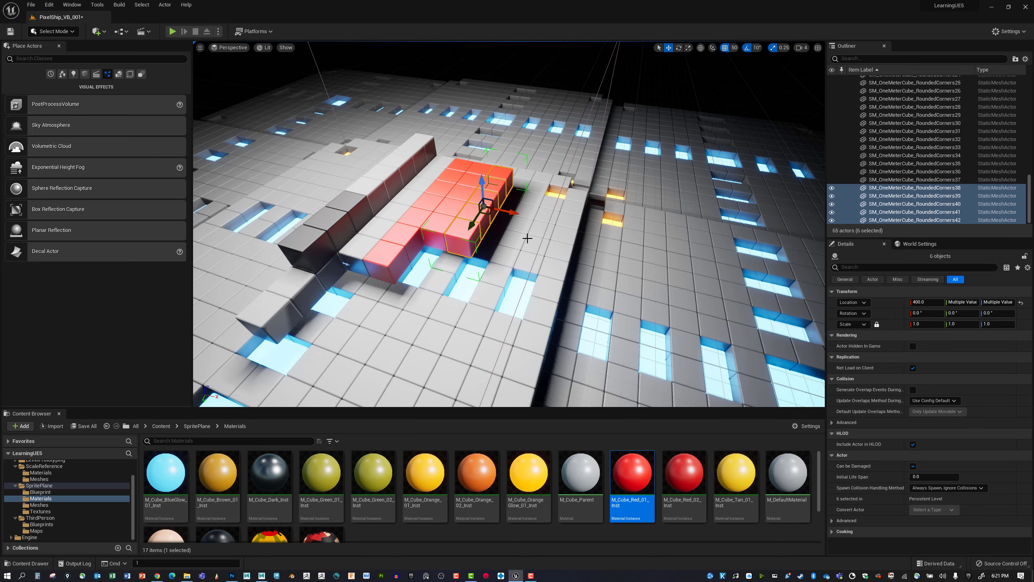
right_click_drag(461, 234, 485, 234)
left_click(414, 217, "shift")
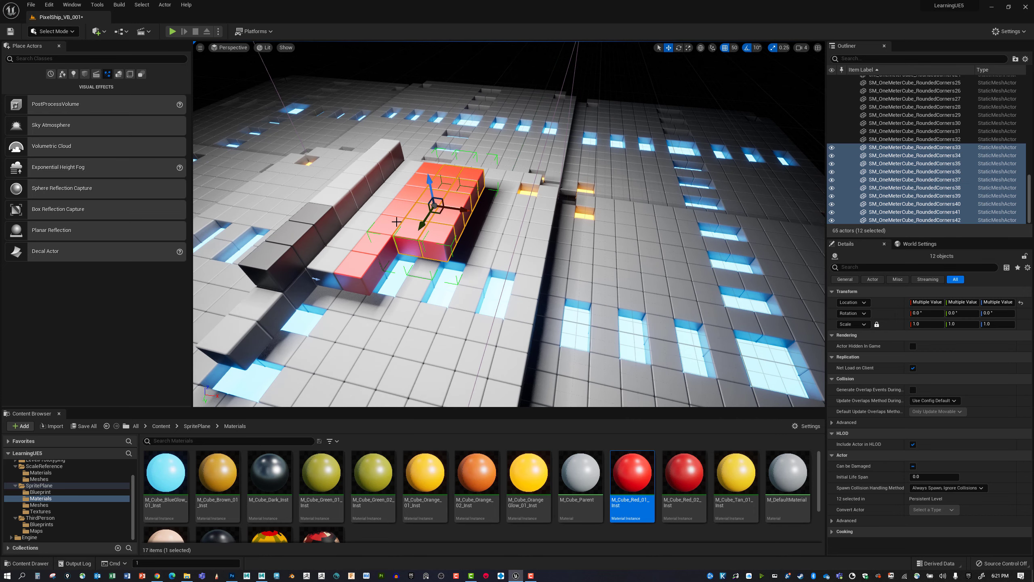
left_click(397, 222, "shift")
left_click(361, 264, "shift")
key("a")
right_click_drag(440, 246, 471, 255)
left_click_drag(469, 255, 329, 227, "alt")
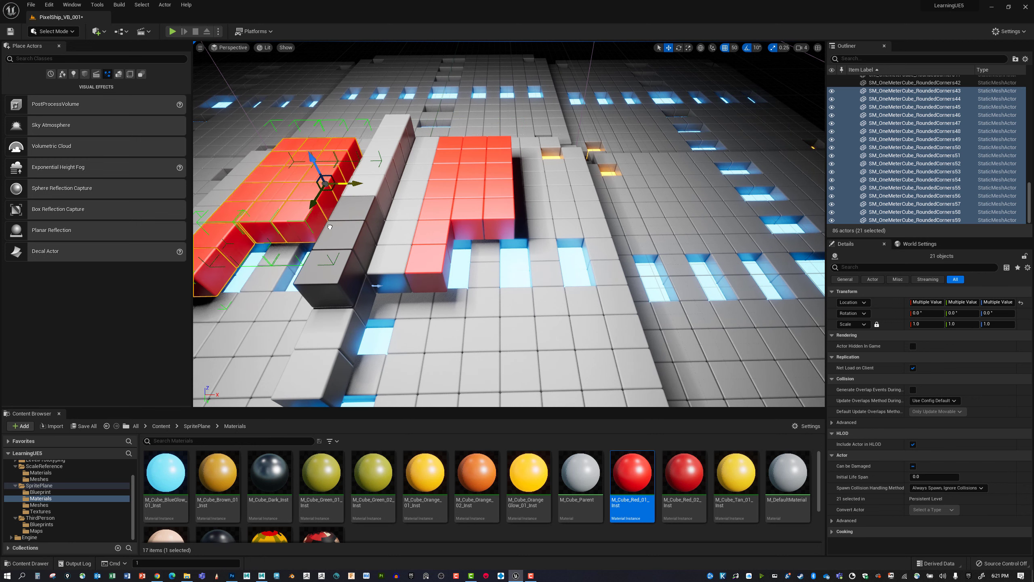
Mirror the duplicated red wing along X and move it outward so it clears the central spine
key("a")
right_click_drag(445, 219, 466, 219)
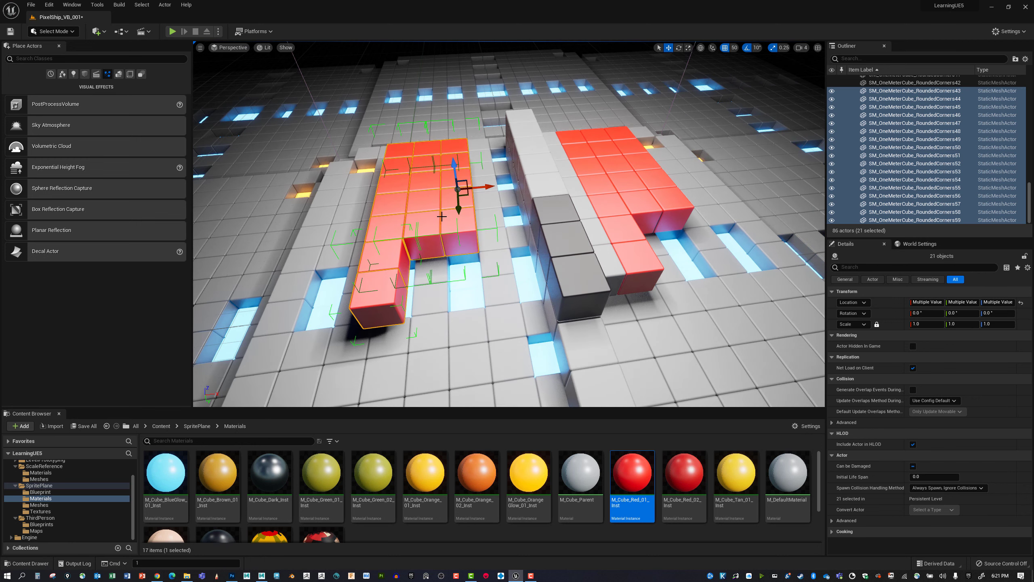
right_click(442, 216)
mouse_move(497, 339)
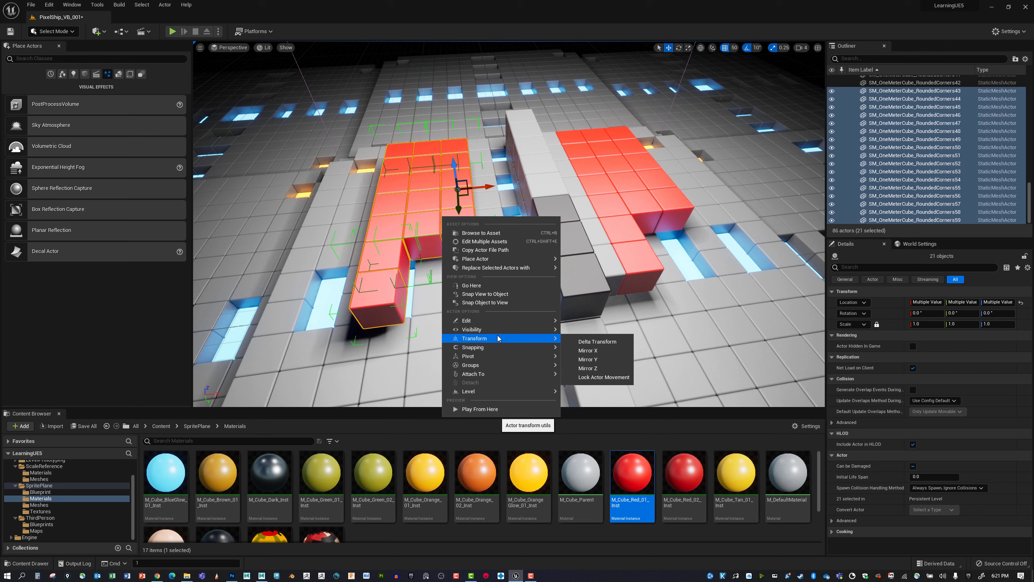
left_click(602, 359)
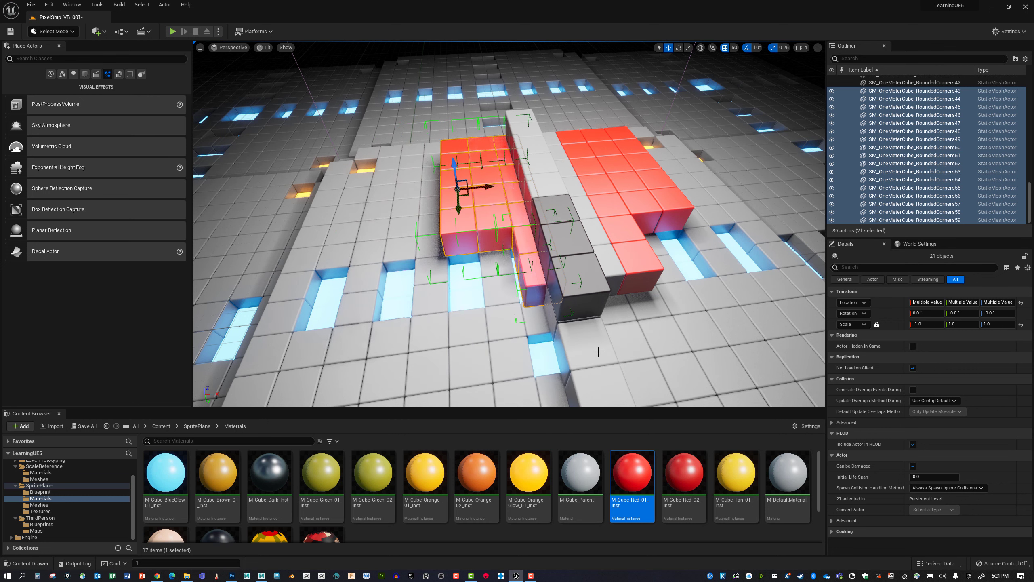
left_click_drag(487, 186, 444, 192)
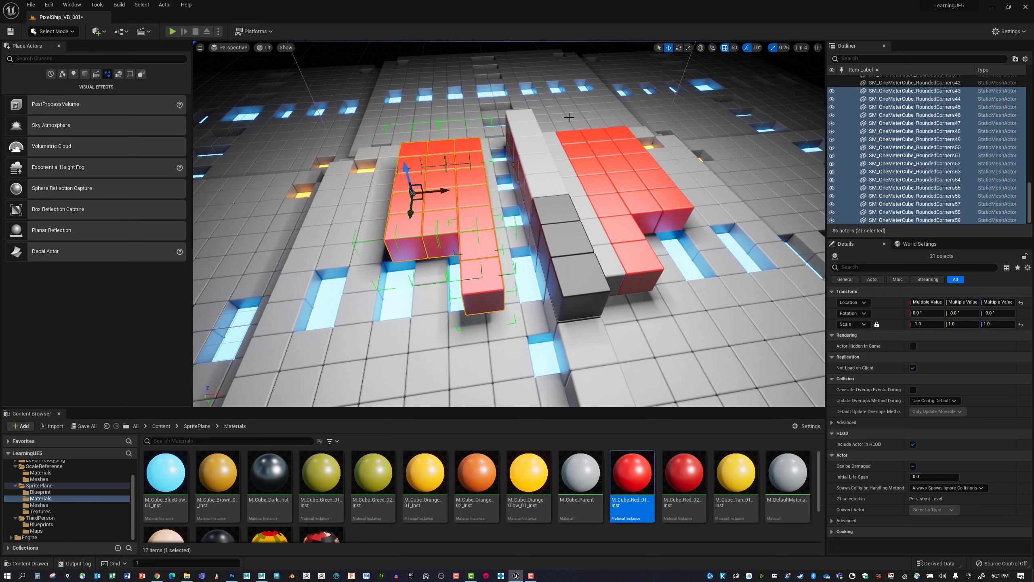
Duplicate the grey five-cube row and two-cube group at X 100 to the other side of the spine, then clear the selection
left_click(554, 138)
key("f")
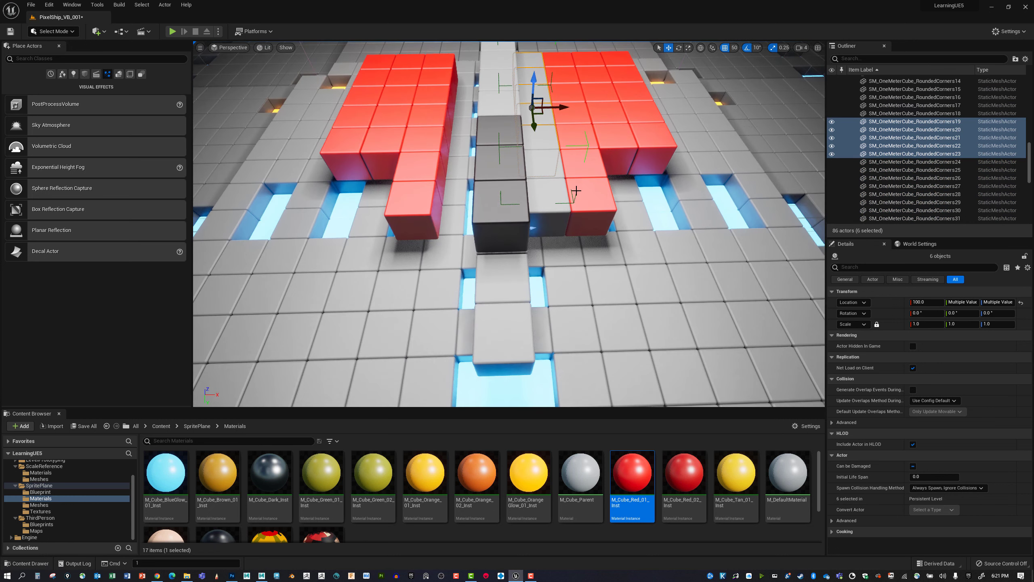
left_click(551, 196, "ctrl")
left_click_drag(565, 192, 493, 187, "alt")
key("d")
right_click_drag(602, 173, 543, 142)
key("Escape")
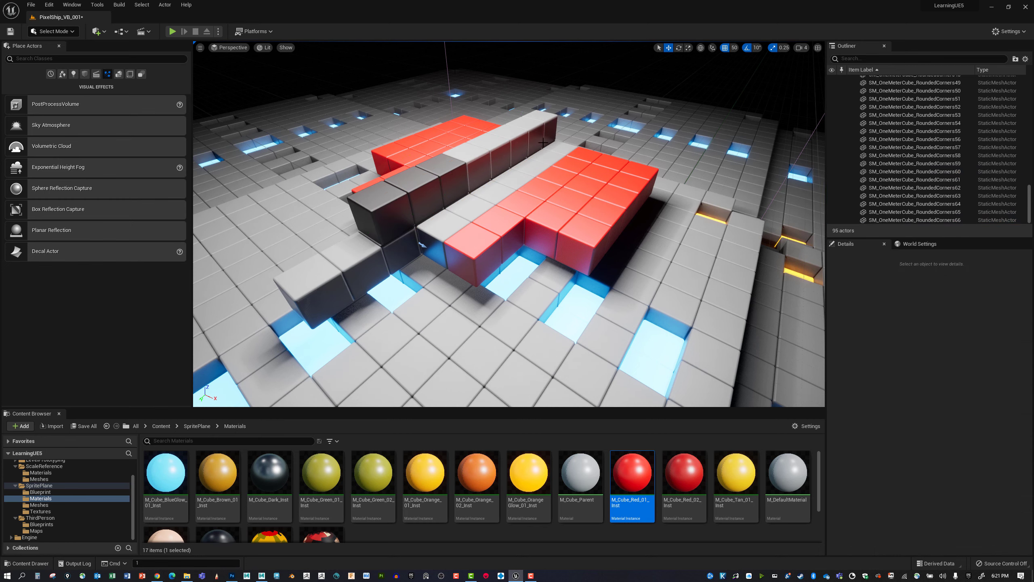
Select all of the ship's rounded cubes with their groups and raise the whole ship higher above the stepped floor
right_click_drag(589, 192, 620, 219)
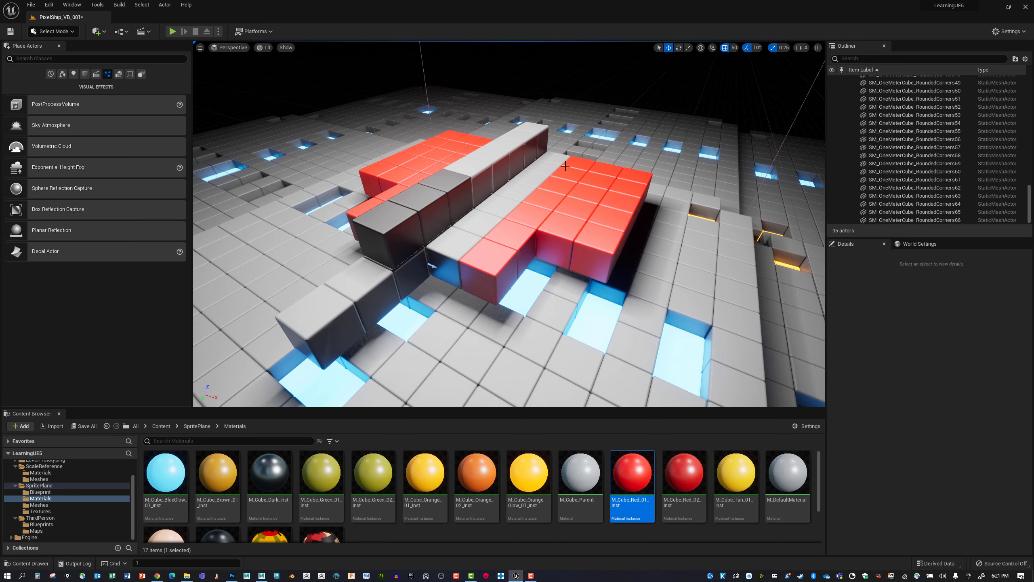
scroll(544, 52, "down", 1)
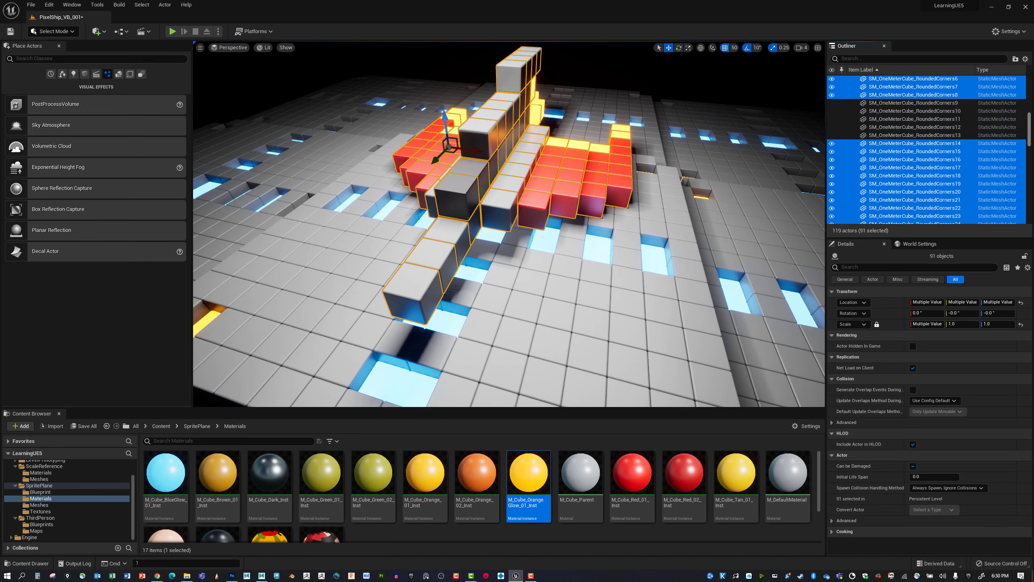
scroll(896, 154, "up", 10)
left_click(884, 133, "shift")
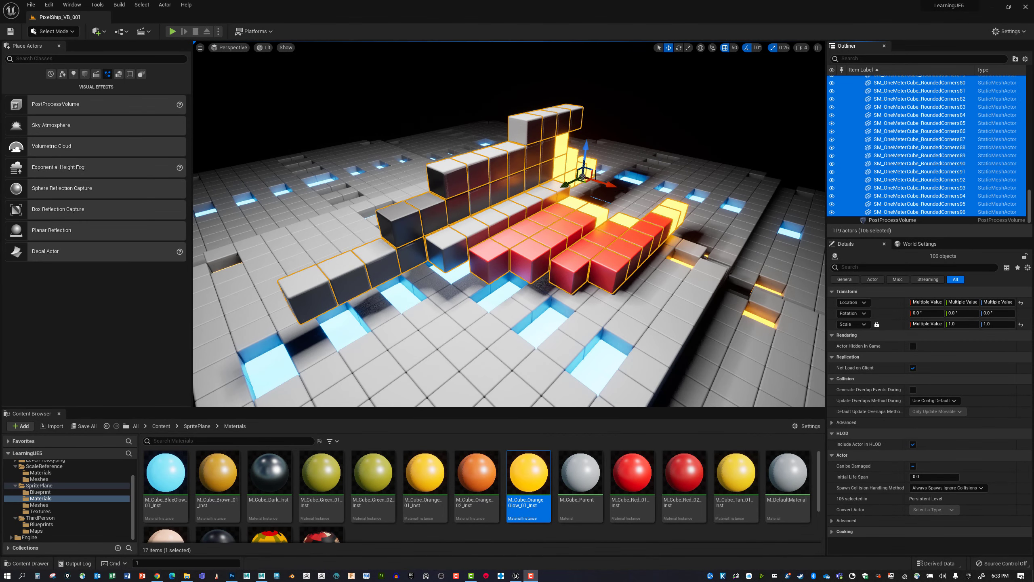
left_click_drag(588, 150, 592, 130)
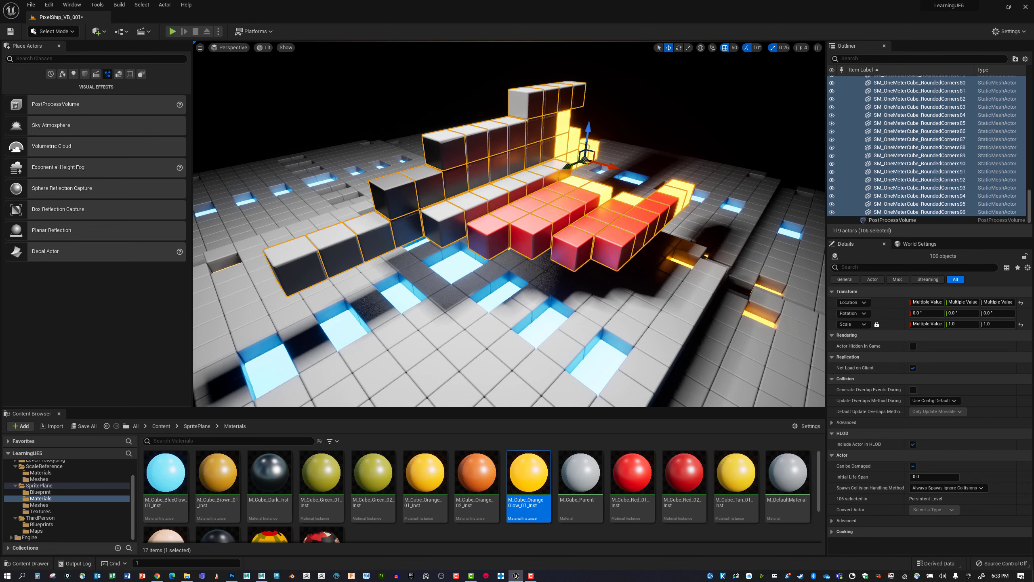
left_click_drag(692, 260, 663, 246, "alt")
mouse_move(664, 246)
right_mouse_down()
mouse_move(688, 261)
mouse_move(662, 255)
mouse_move(696, 252)
mouse_move(668, 249)
right_mouse_up()
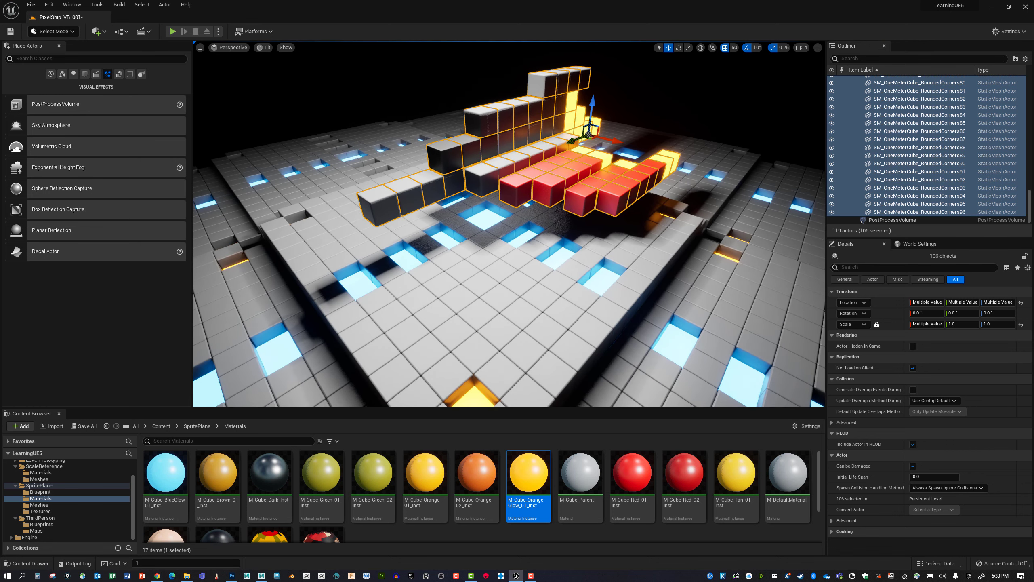
left_click_drag(592, 103, 592, 108)
right_click_drag(673, 203, 678, 304)
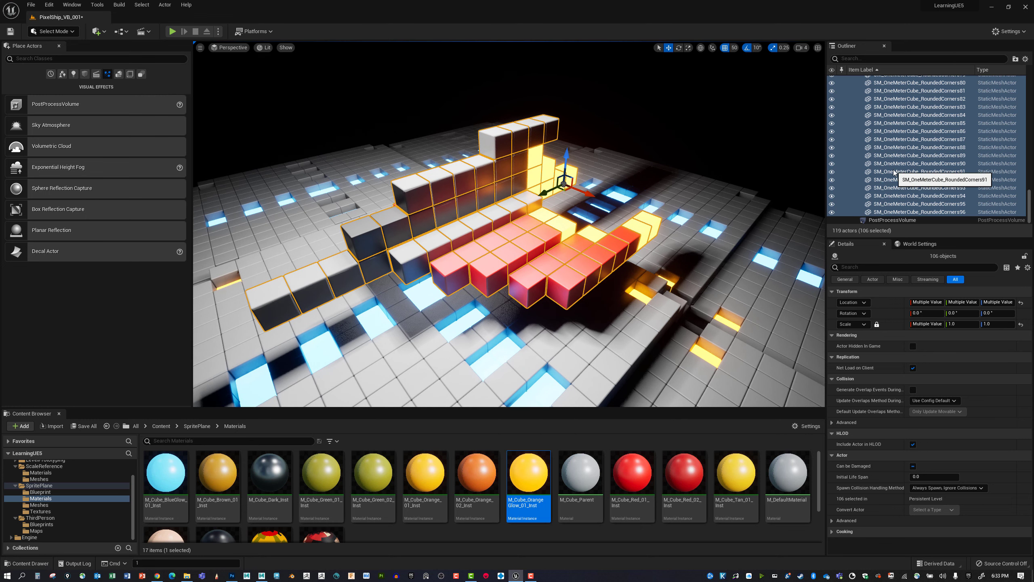
Regroup all the selected ship cubes into a single group
right_click(596, 251)
mouse_move(665, 399)
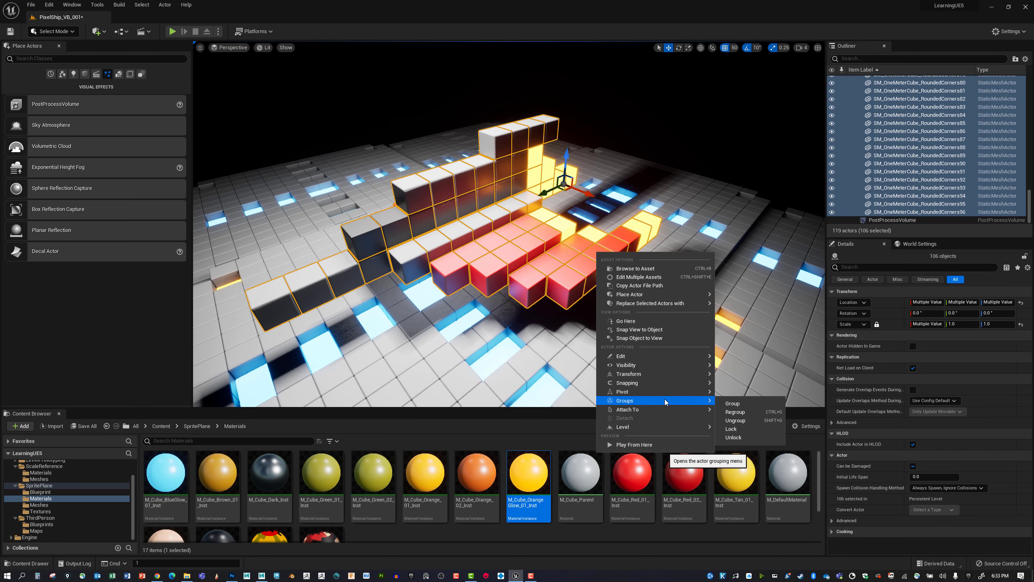
left_click(734, 410)
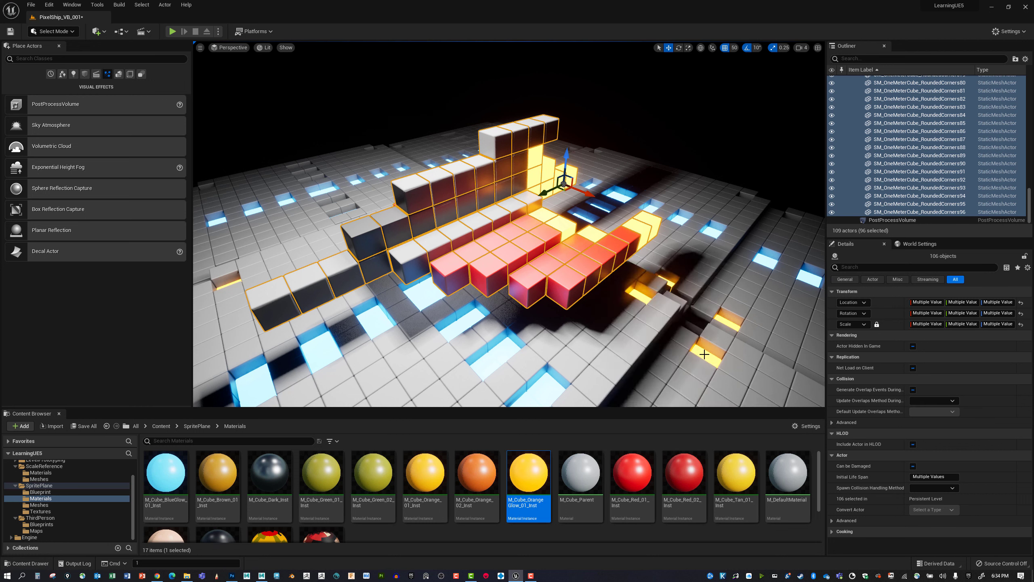
scroll(879, 189, "up", 8)
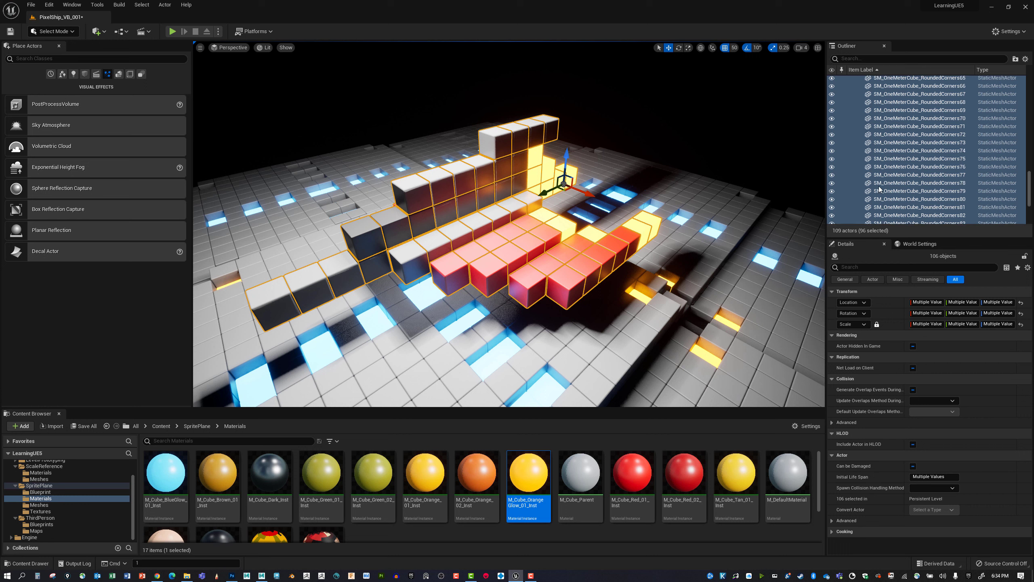
scroll(879, 189, "up", 3)
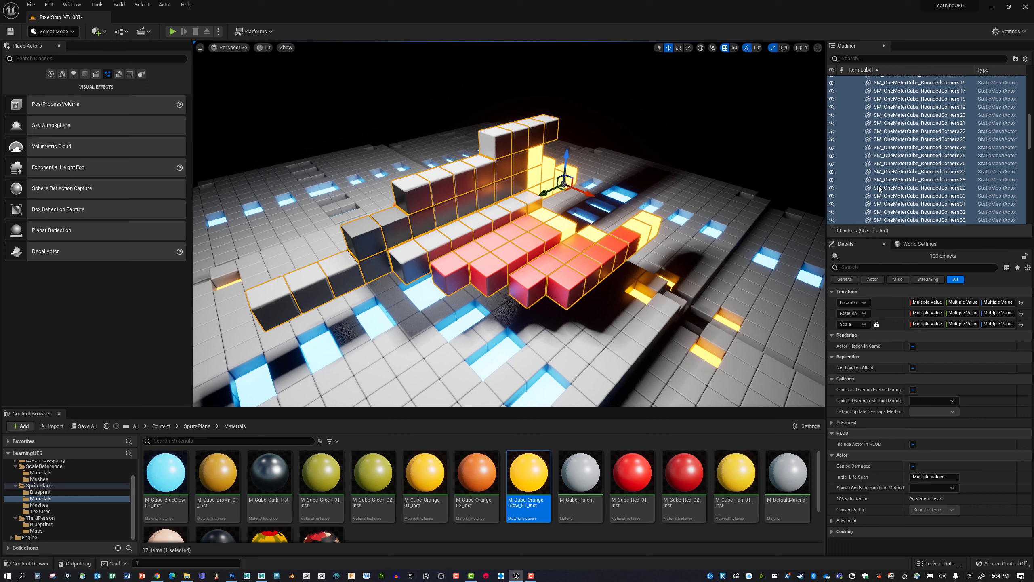
scroll(880, 188, "up", 10)
scroll(879, 188, "down", 11)
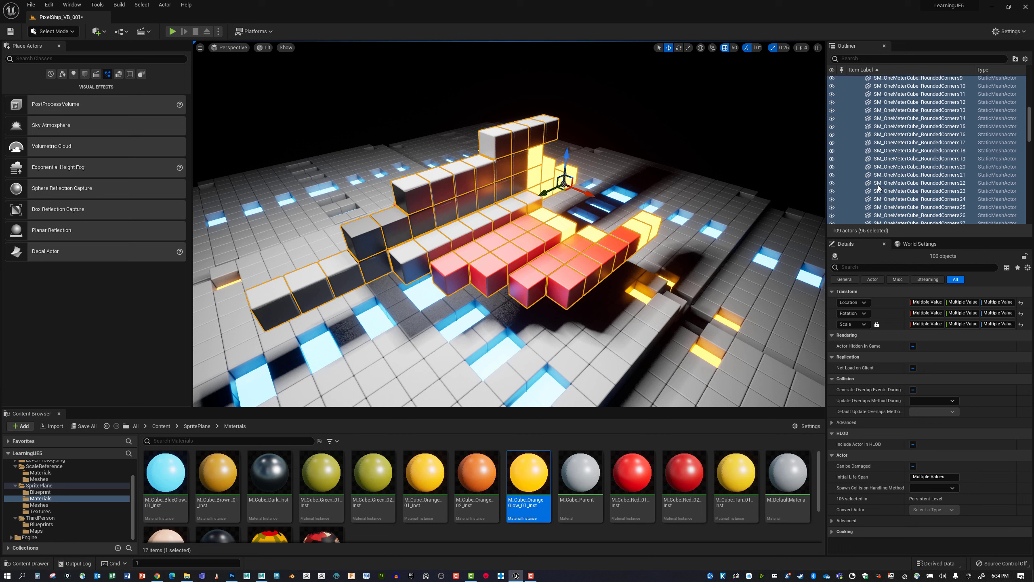
scroll(878, 187, "down", 16)
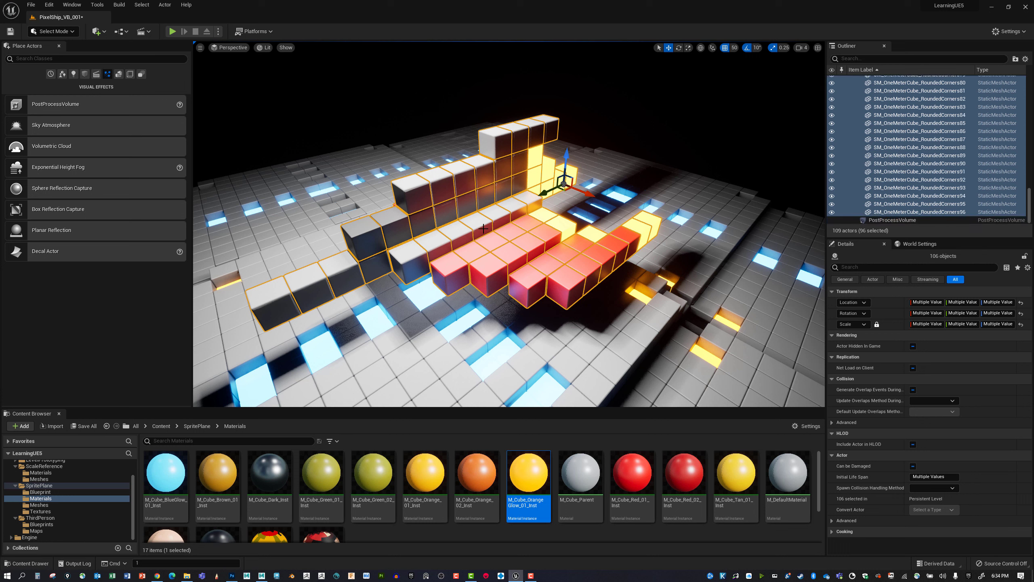
left_click(125, 34)
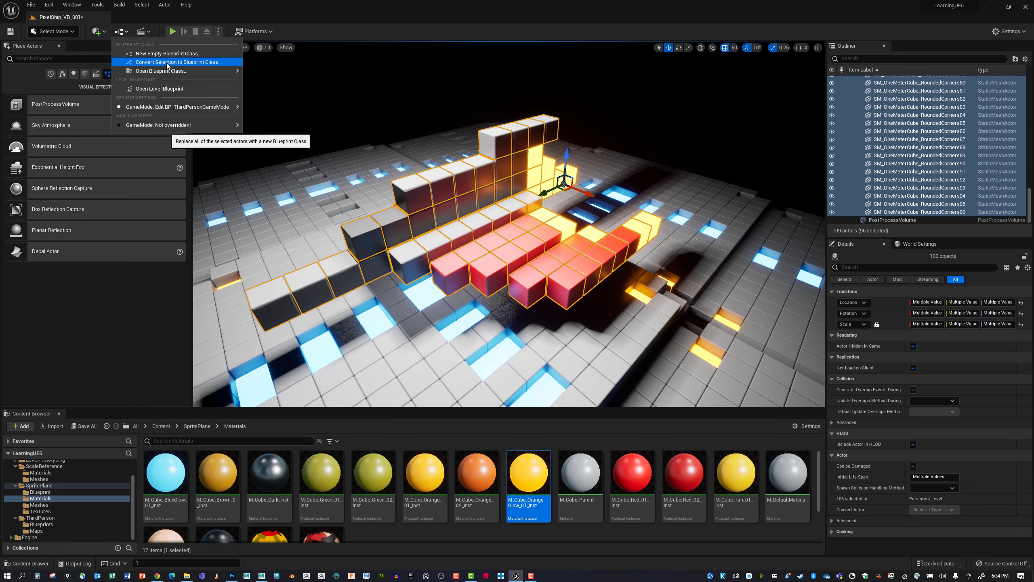
left_click(221, 13)
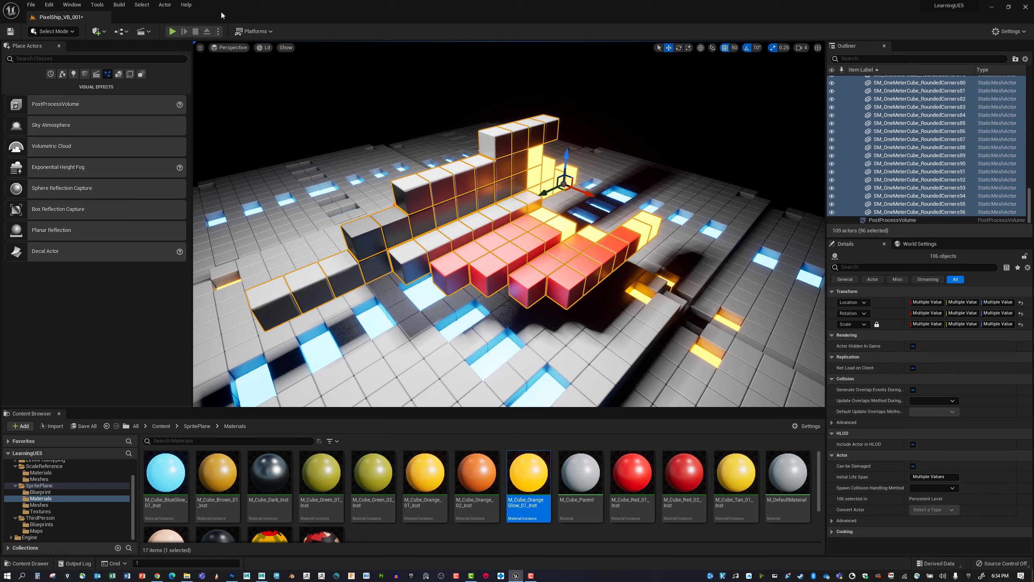
Open SpritePlane's Blueprint folder and copy the name of the BP_TopDown_Ship blueprint, leaving that name as it is
left_click(64, 493)
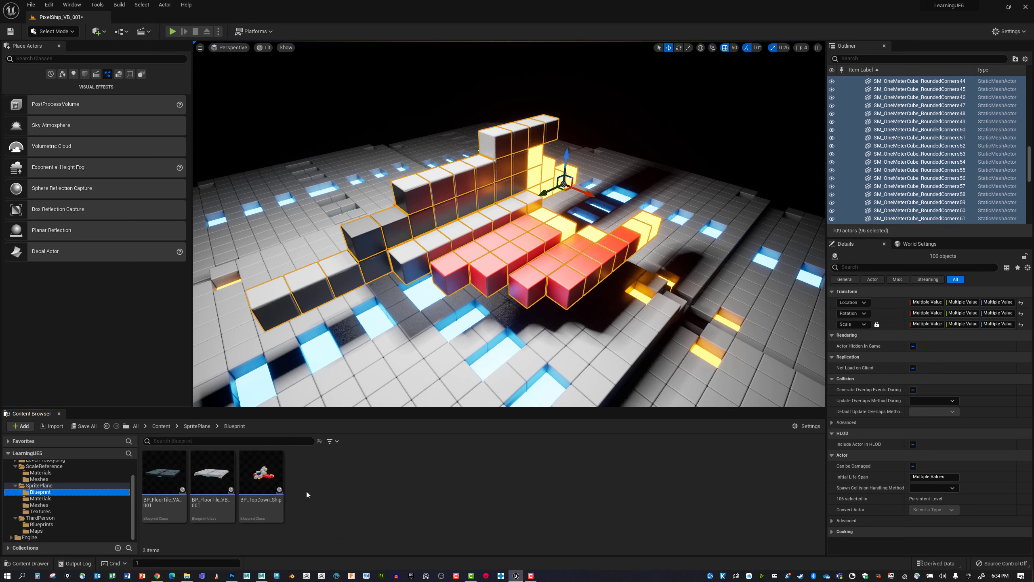
right_click(269, 502)
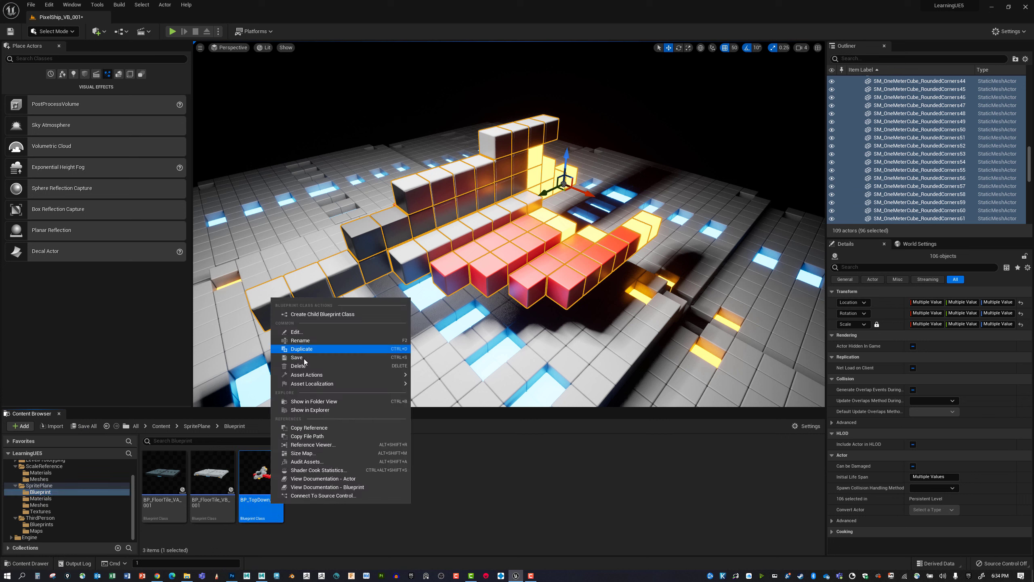
left_click(306, 340)
key("ctrl+c")
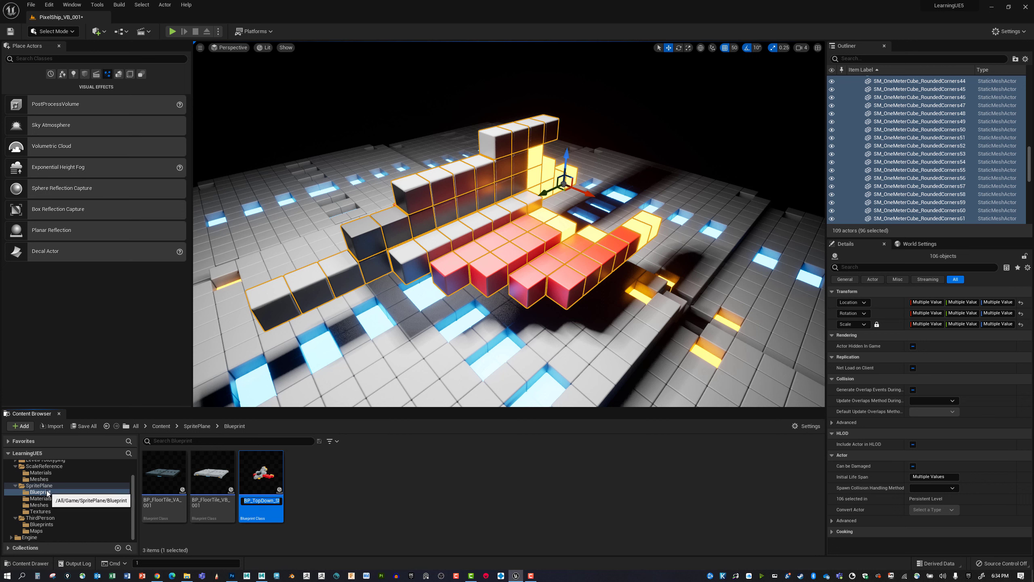
key("Return")
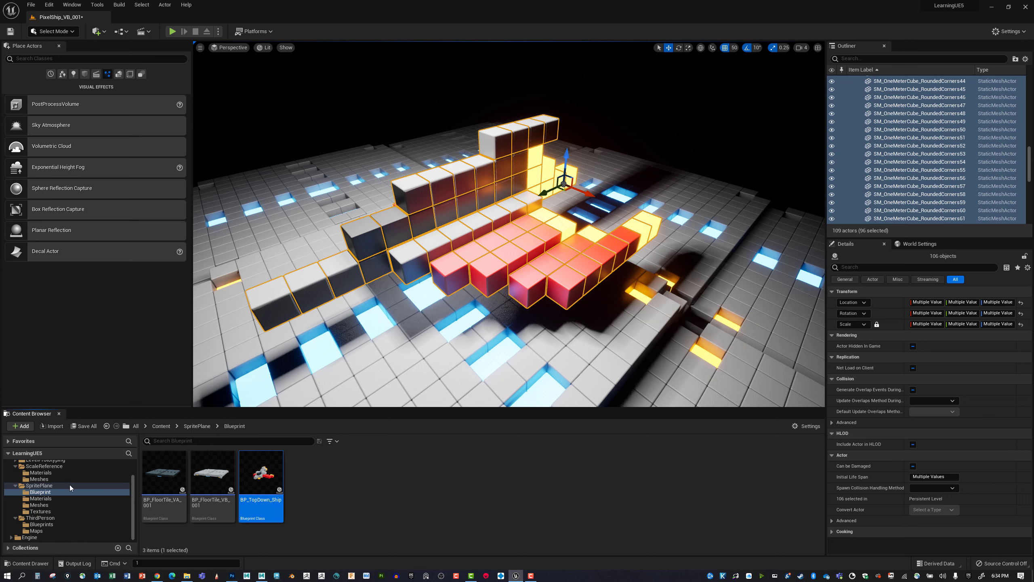
Convert the selected ship cubes into an Actor blueprint named BP_TopDown_Ship_VB using Harvest Components, without the group actors, and compile and save it
left_click(120, 32)
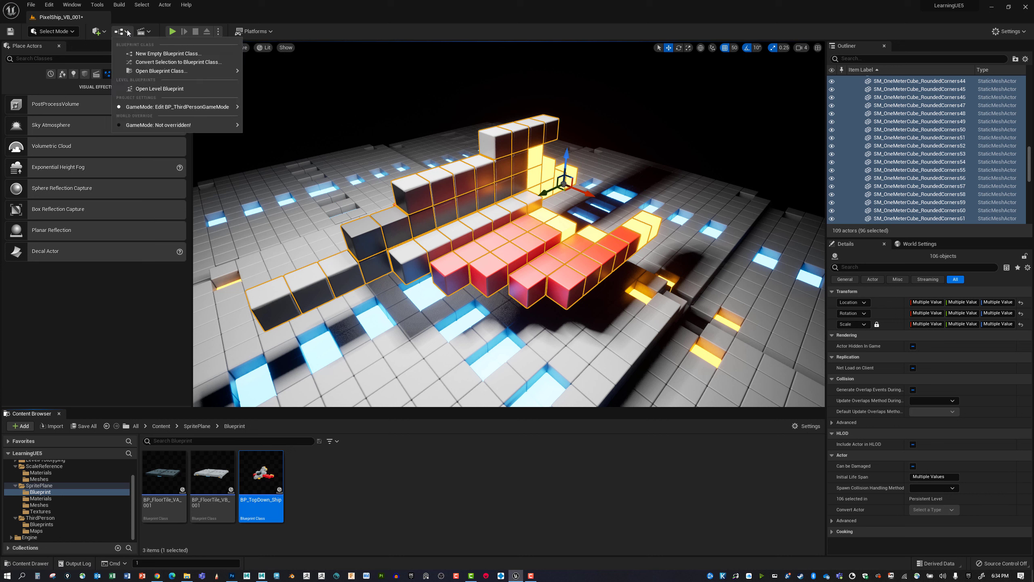
left_click(165, 63)
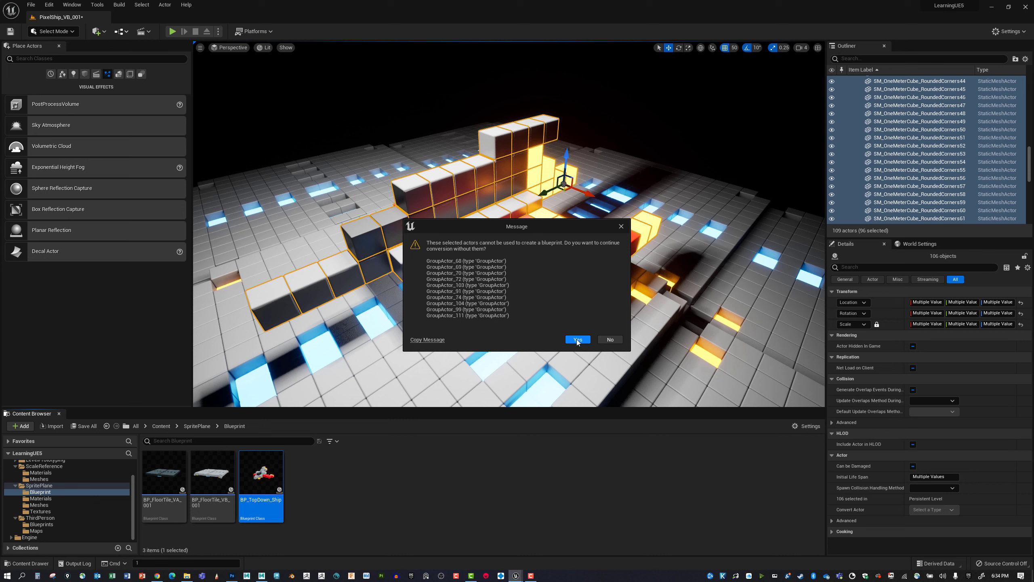
left_click(577, 340)
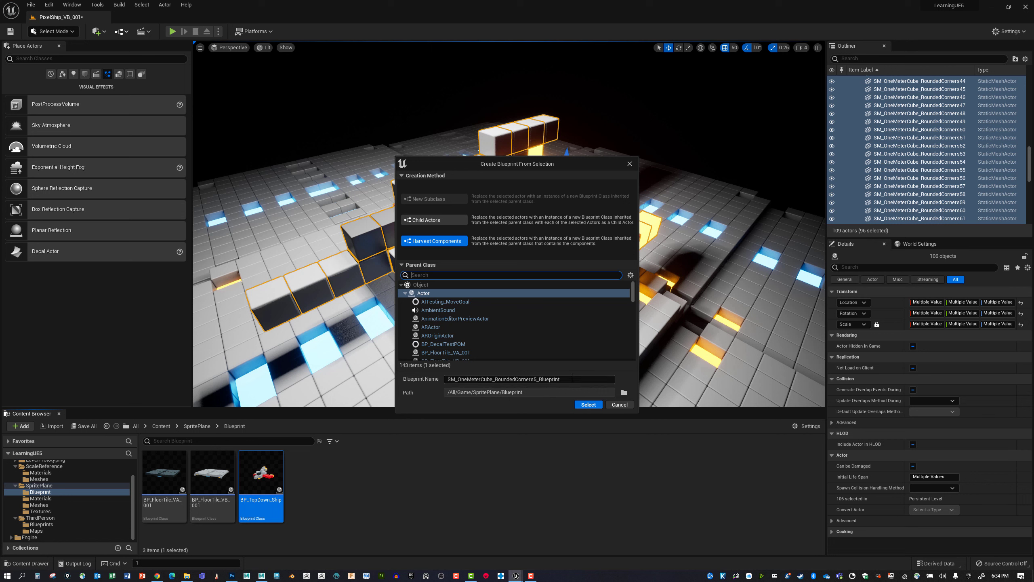
left_click(472, 379)
key("ctrl+v")
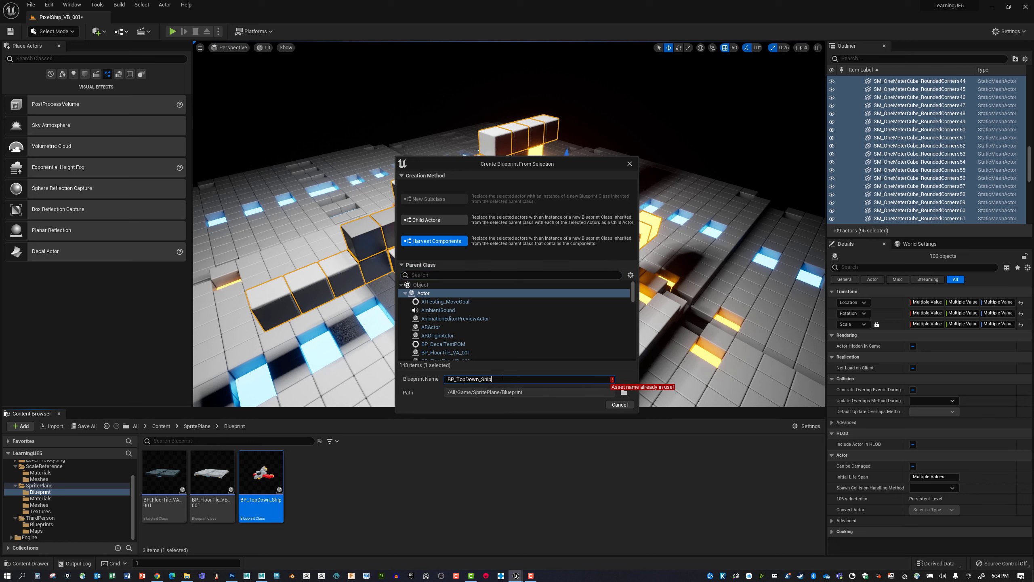
type("_VB")
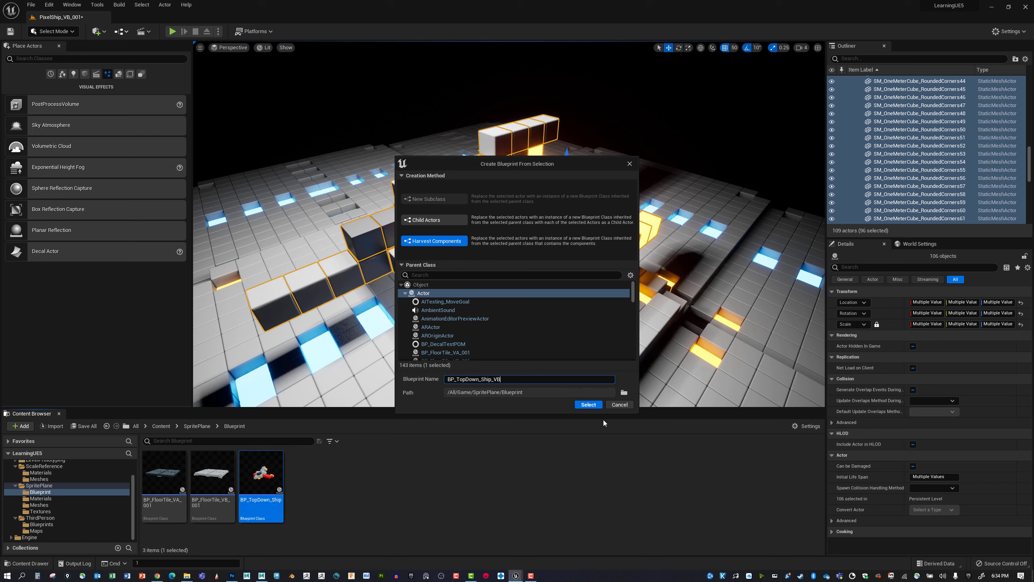
left_click(588, 405)
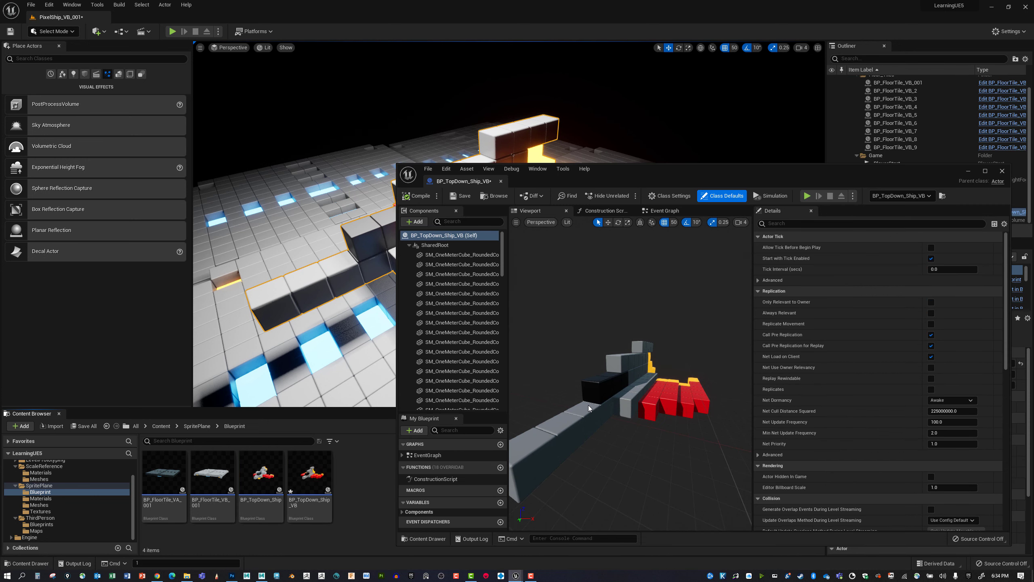
left_click(422, 199)
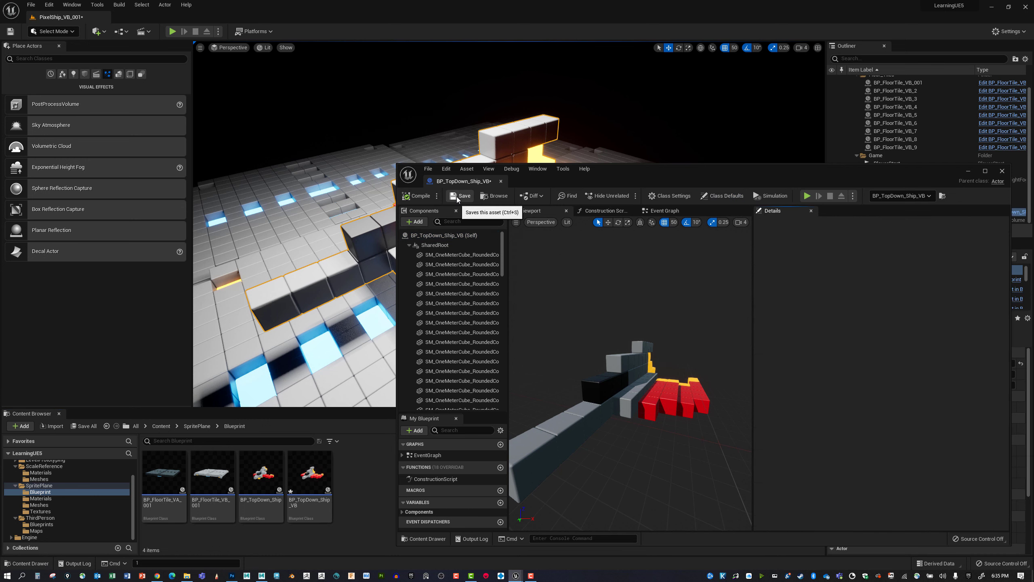
left_click(458, 196)
Put the BP_TopDown_Ship_VB actor into the SpritePlane outliner folder, delete the MarioBody folder, and close the blueprint editor
left_click_drag(607, 169, 439, 249)
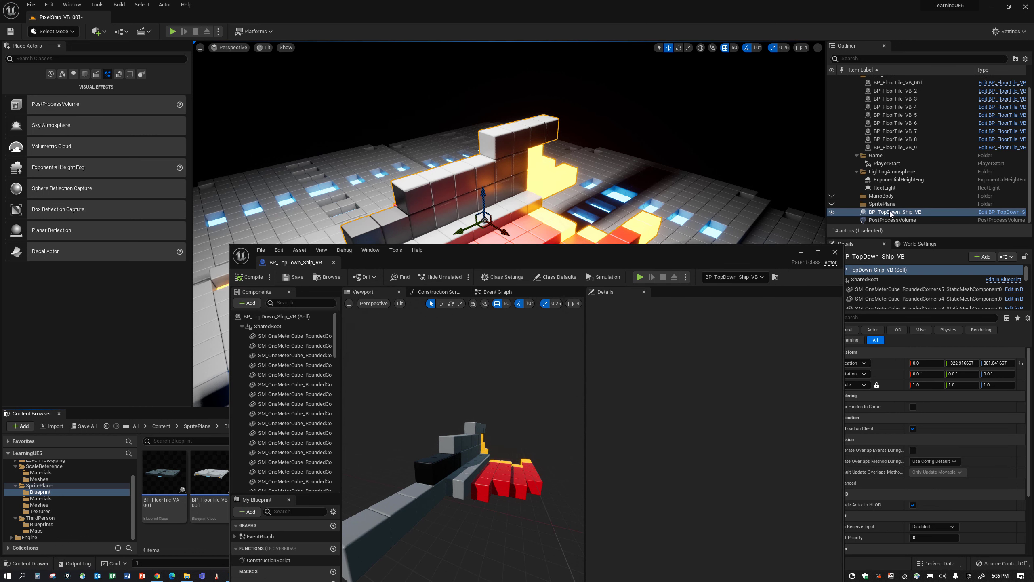
left_click_drag(882, 214, 883, 202)
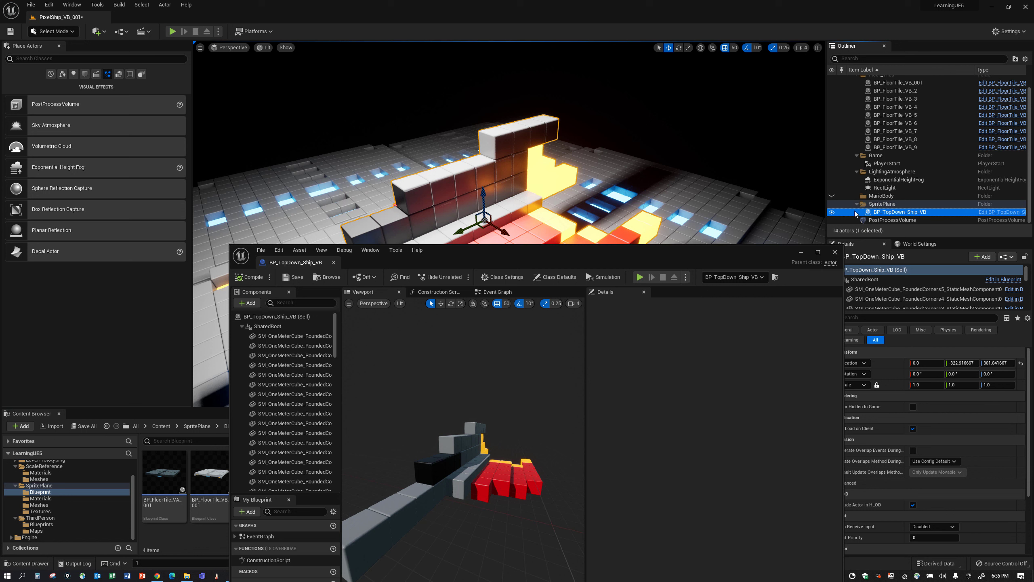
right_click(892, 196)
mouse_move(930, 240)
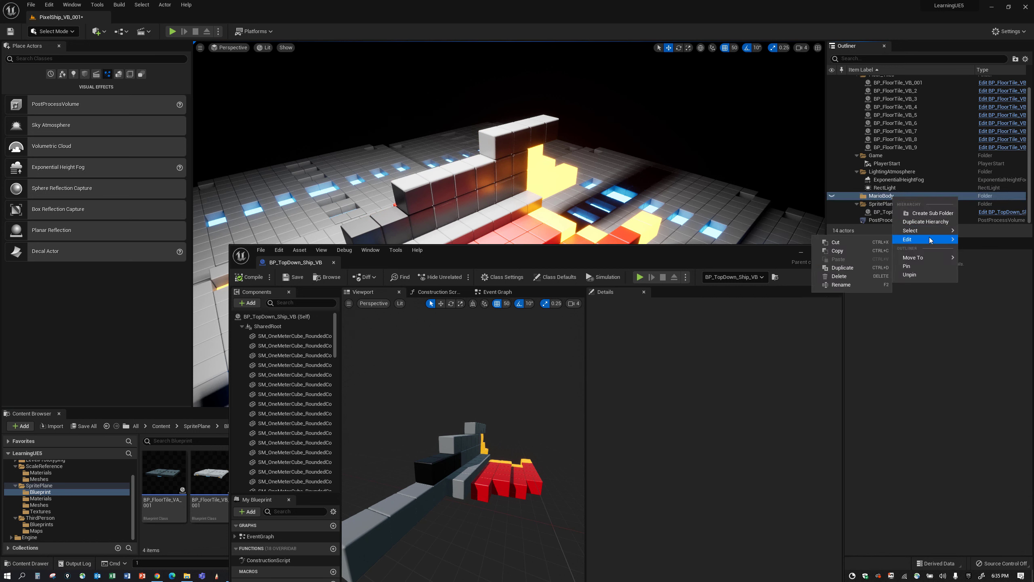
left_click(858, 276)
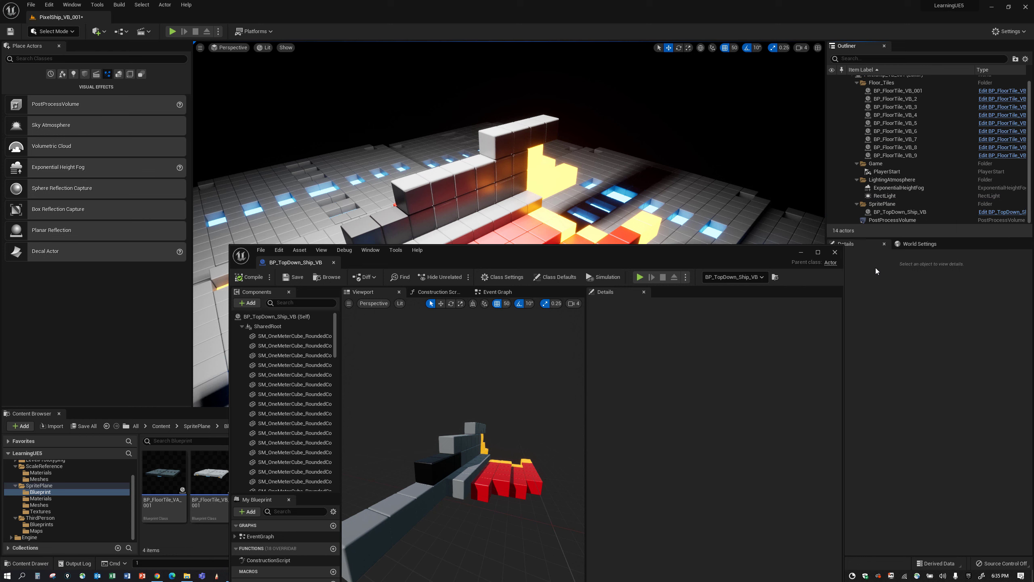
left_click(834, 252)
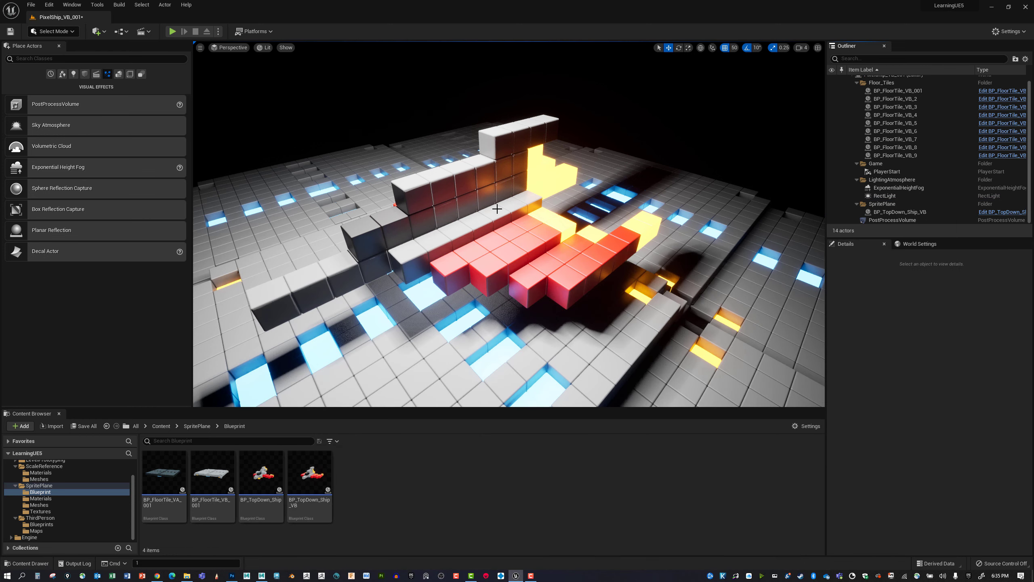
Frame the new ship blueprint in the level and inspect it from close range
left_click(497, 209)
key("f")
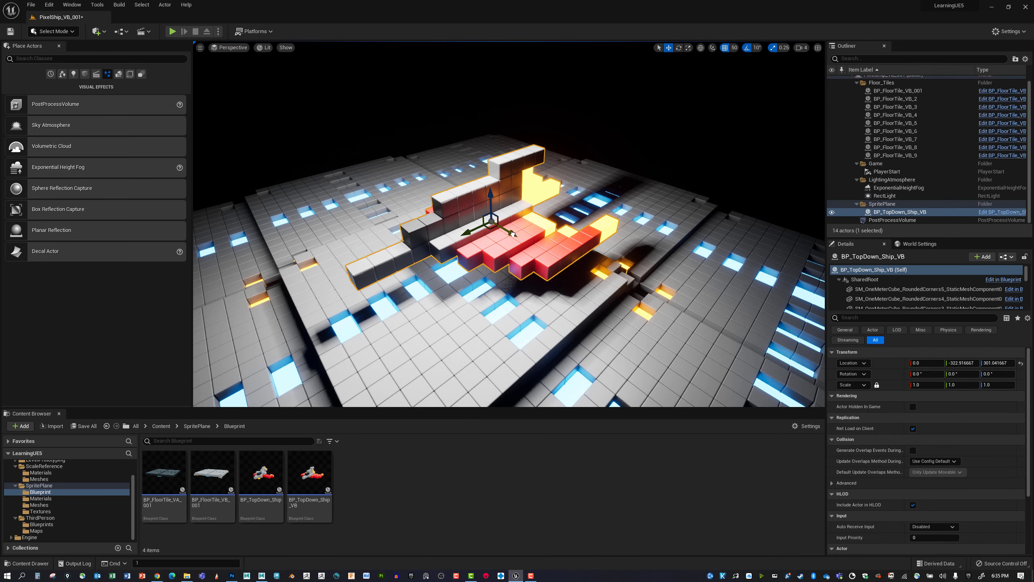
left_click_drag(513, 234, 409, 180, "alt")
mouse_move(494, 218)
left_mouse_down("alt")
mouse_move(518, 244)
mouse_move(521, 228)
mouse_move(464, 212)
mouse_move(533, 206)
mouse_move(484, 211)
mouse_move(505, 215)
left_mouse_up("alt")
left_click_drag(609, 238, 590, 252, "alt")
key("Delete")
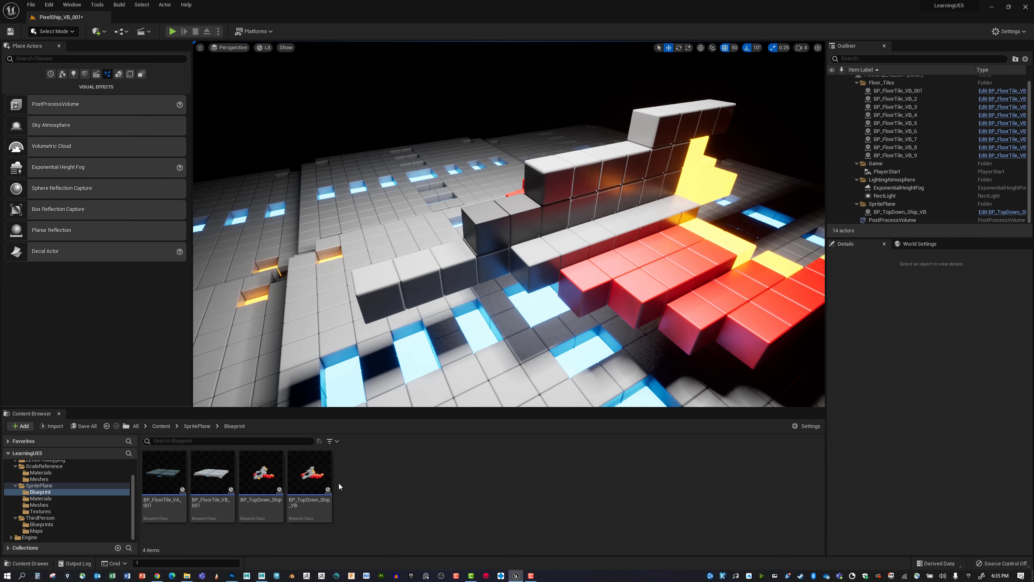
Open the BP_TopDown_Ship_VB blueprint for editing and add a Rotating Movement component to it
left_click(300, 472)
double_click(300, 471)
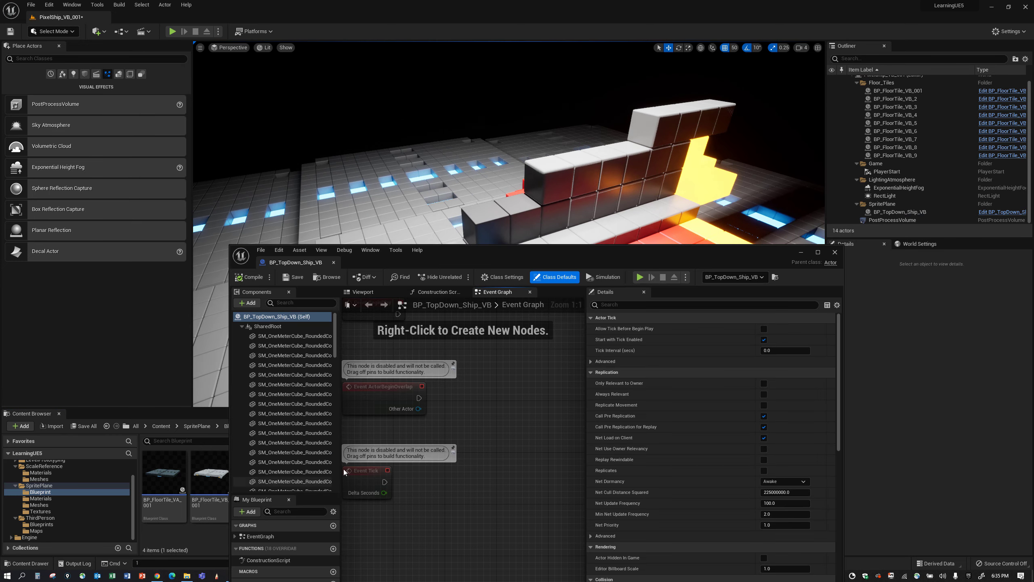
left_click_drag(503, 250, 515, 108)
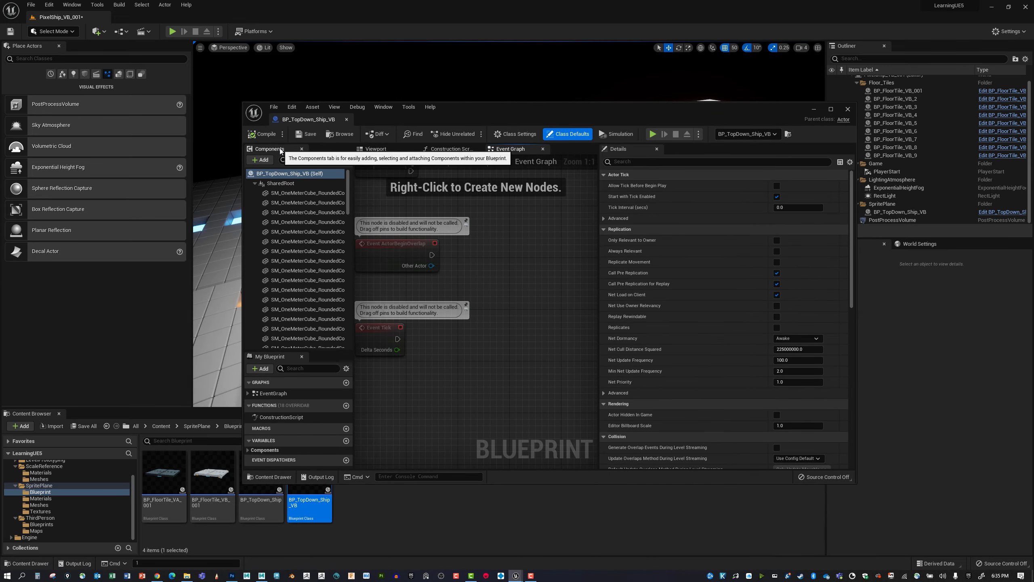
left_click(260, 159)
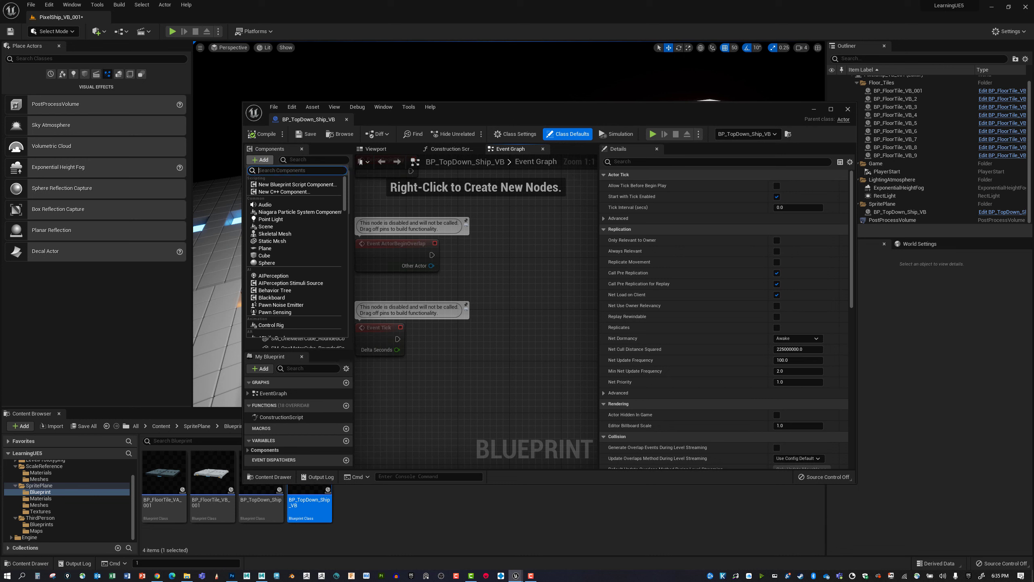
left_click_drag(344, 202, 344, 325)
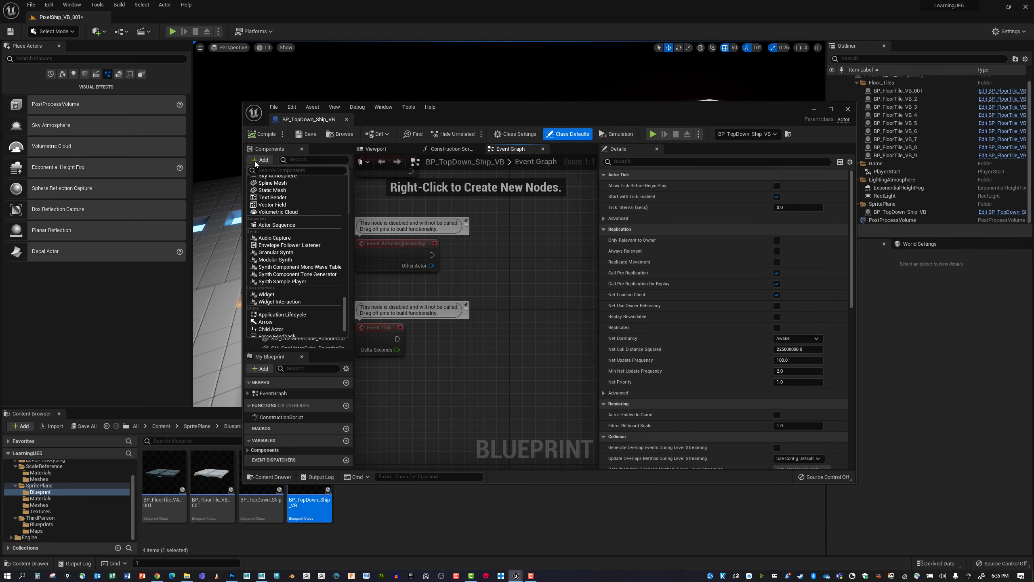
left_click(300, 160)
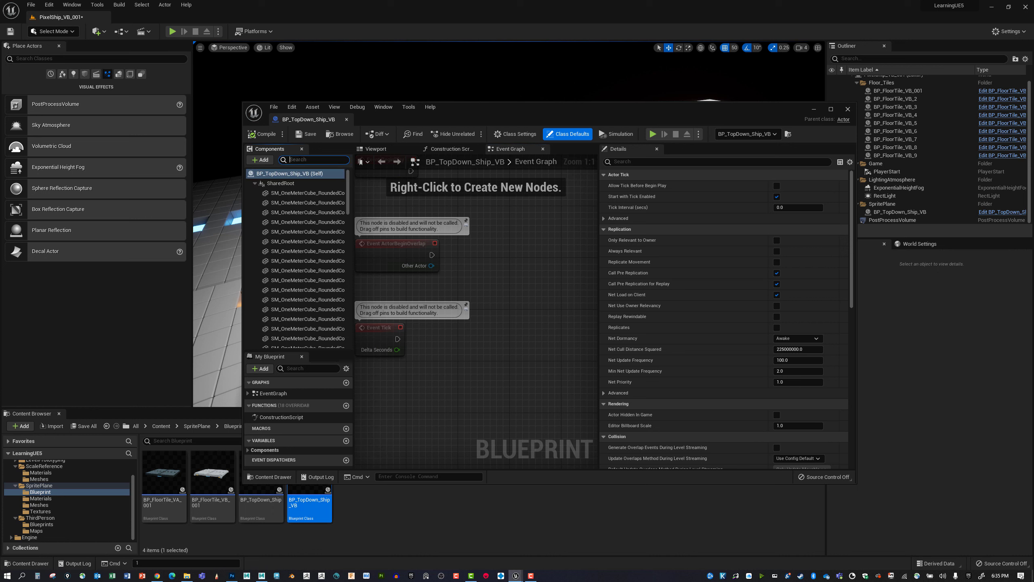
left_click(260, 160)
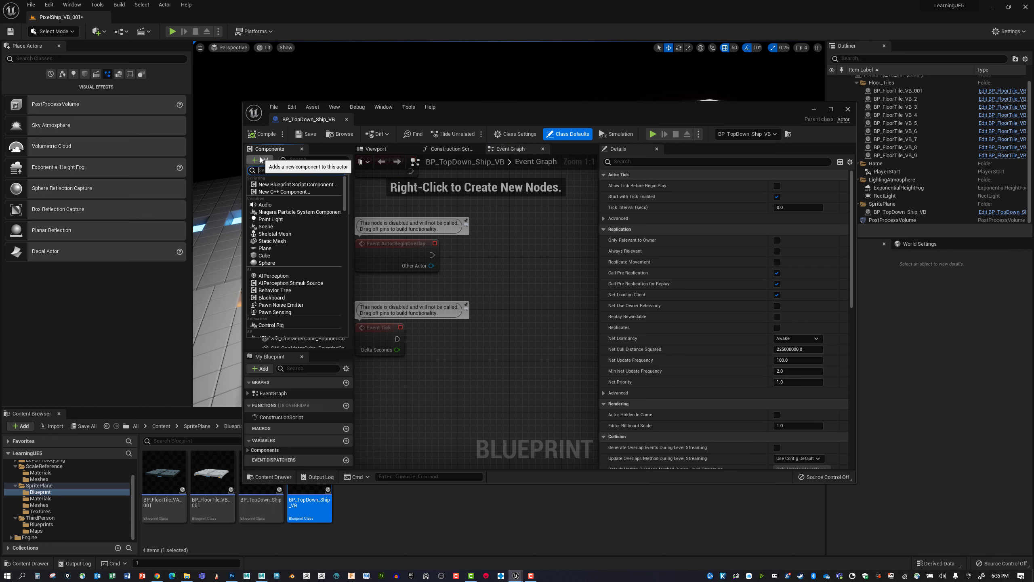
type("rot")
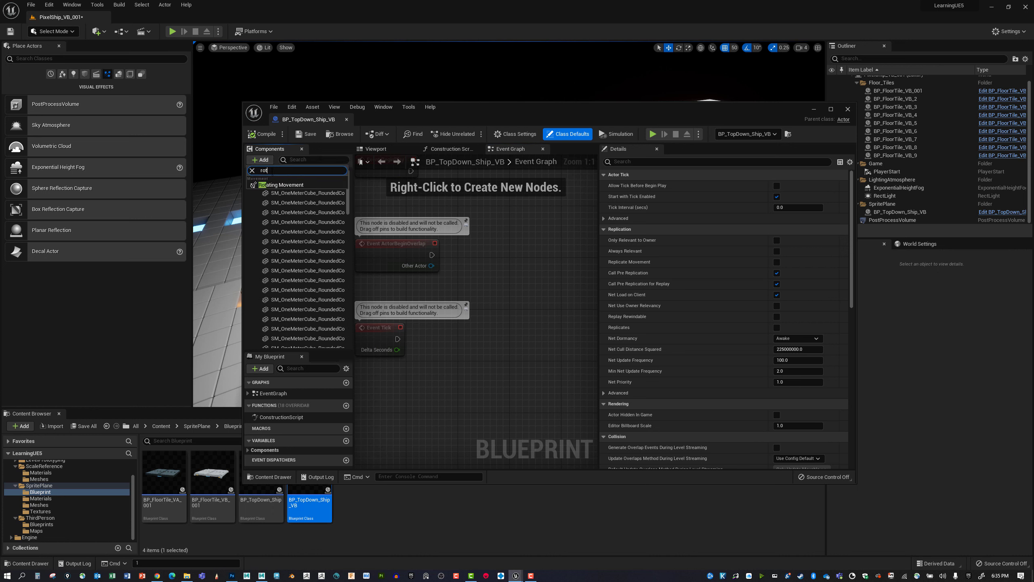
left_click(275, 184)
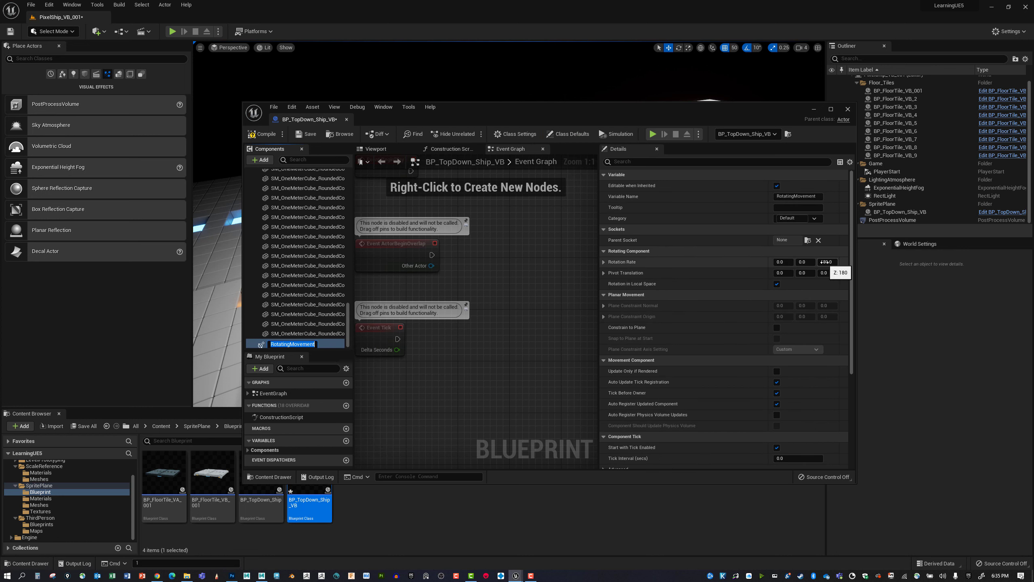
Set the RotatingMovement component's Z rotation rate to 15, compile and save the ship blueprint, and close its editor
left_click_drag(603, 111, 638, 178)
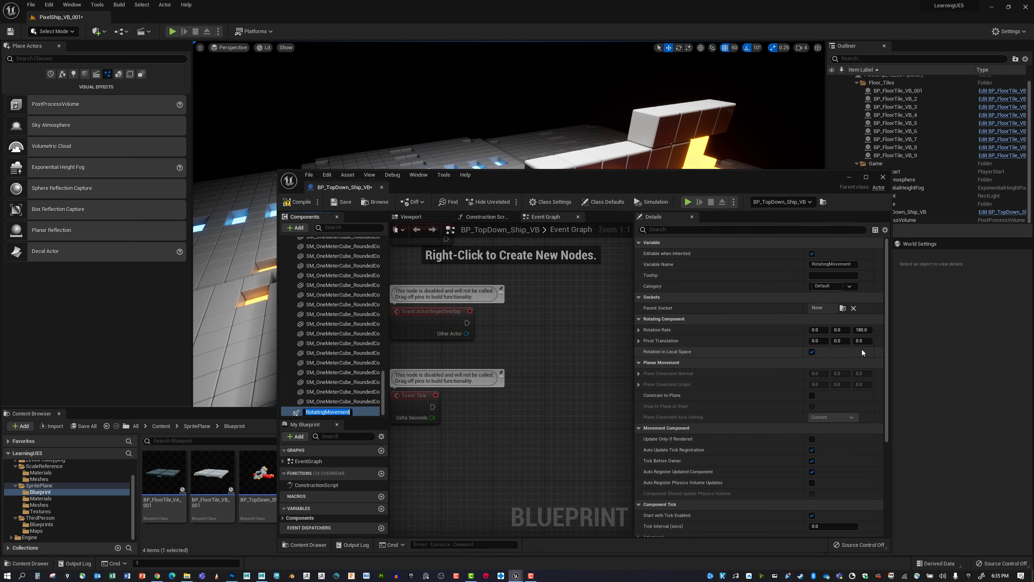
left_click(863, 329)
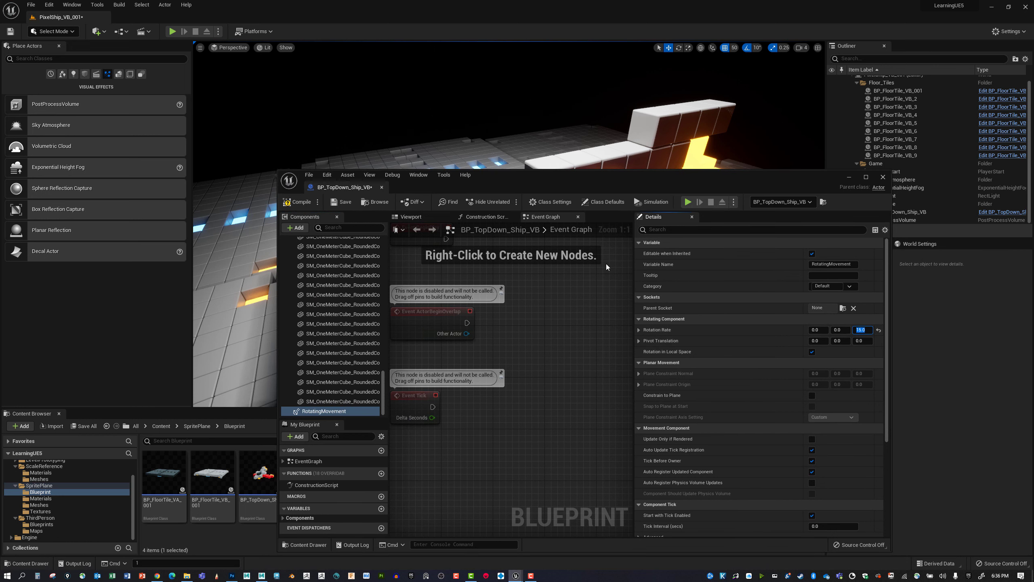
left_click(298, 202)
left_click(340, 202)
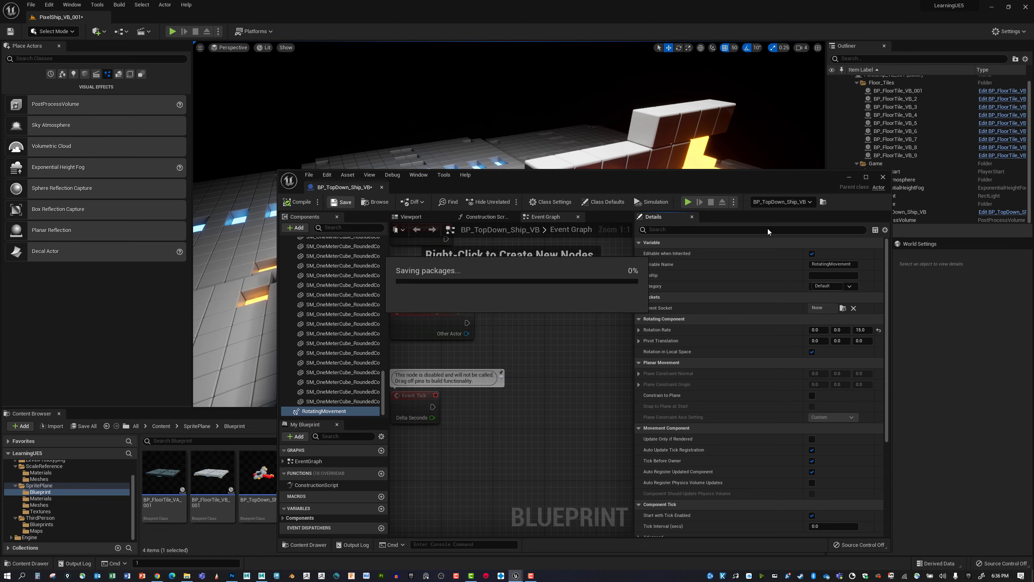
left_click(882, 178)
Run the level in Simulate mode to check the ship's rotation, and stop the simulation
right_click_drag(393, 171, 322, 162)
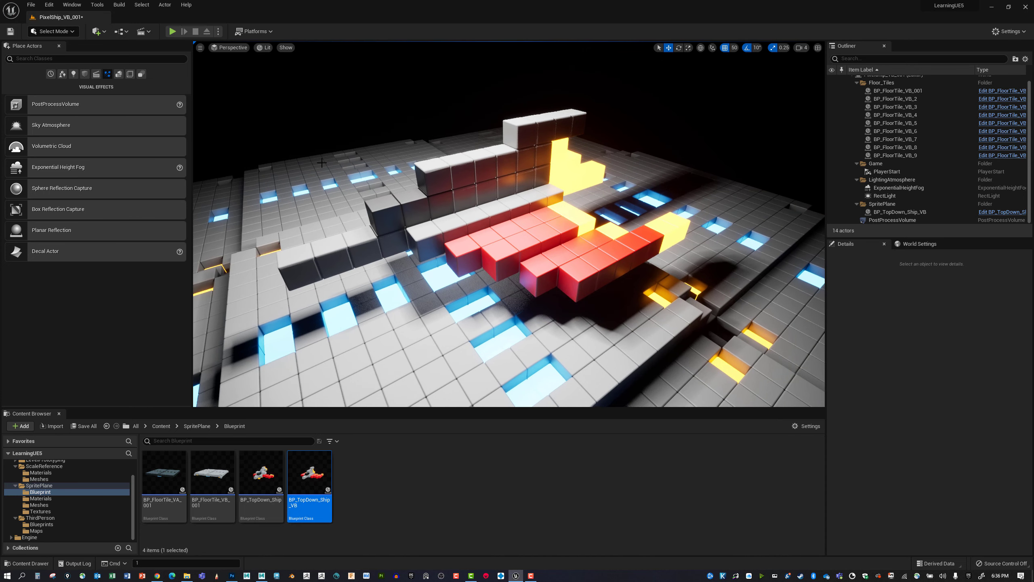
left_click(218, 31)
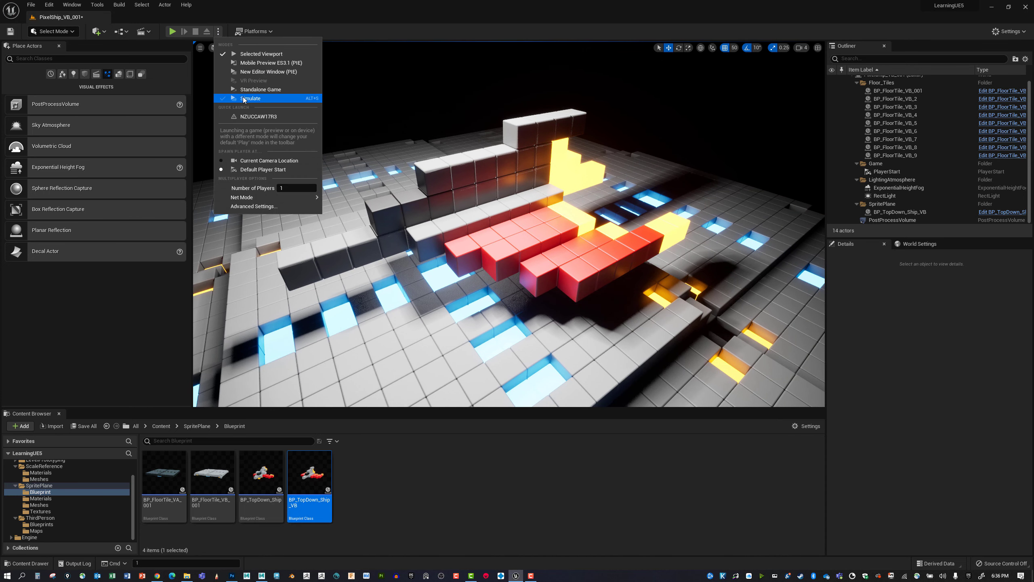
left_click(301, 117)
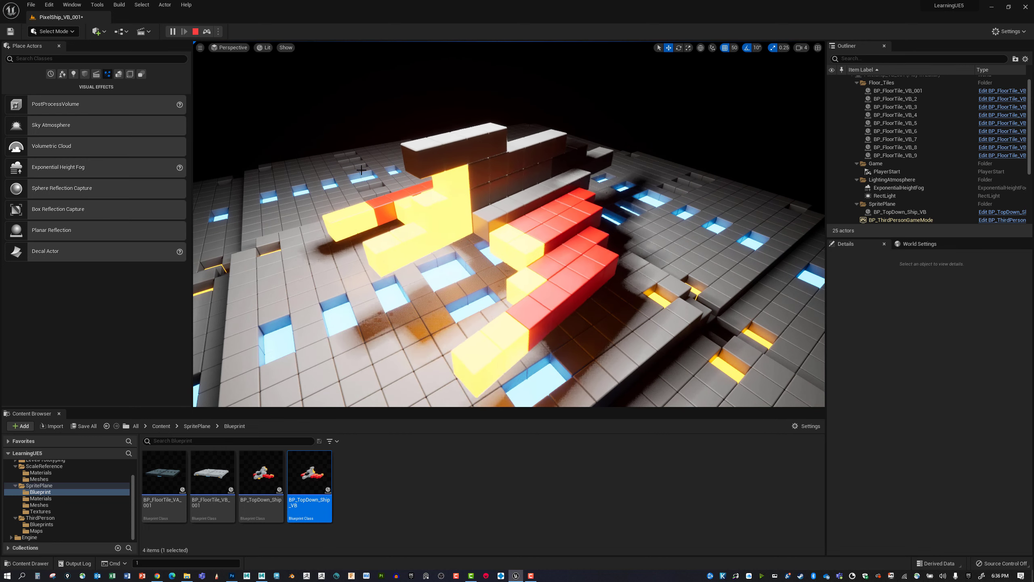
key("Escape")
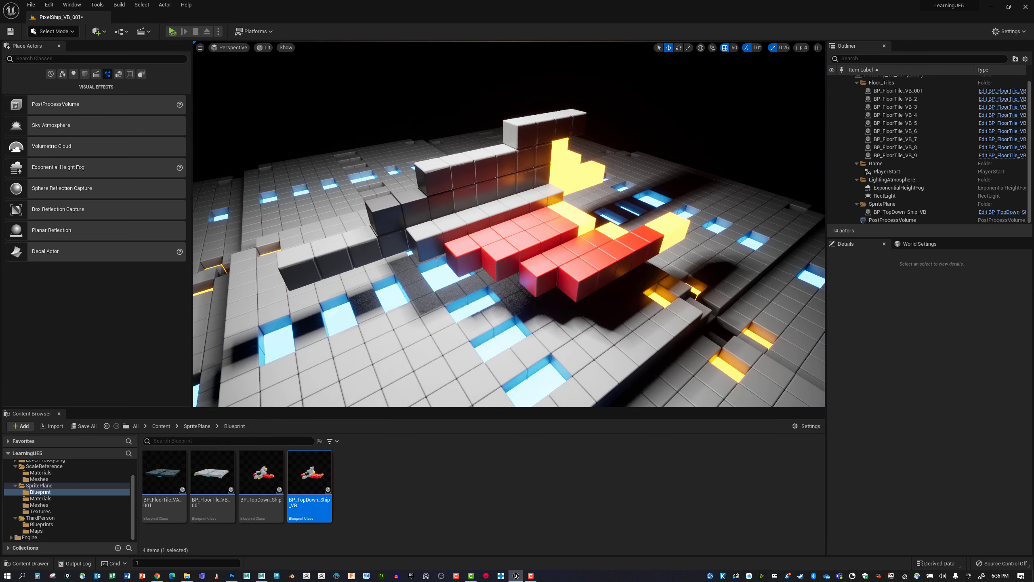
Raise the PlayerStart actor above the floor to a Z location of about 992
left_click(879, 173)
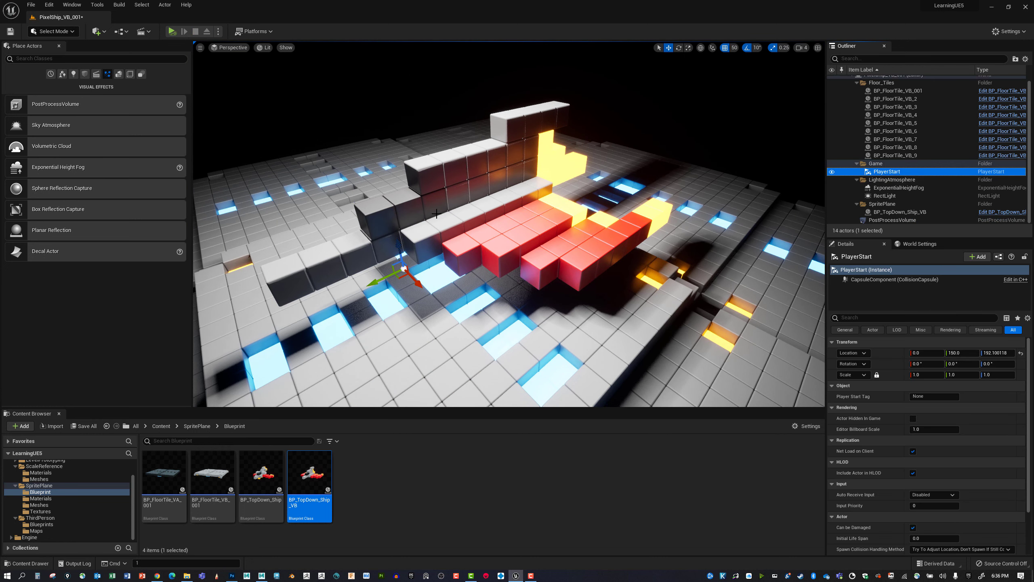
left_click_drag(400, 242, 379, 129)
scroll(430, 189, "up", 2)
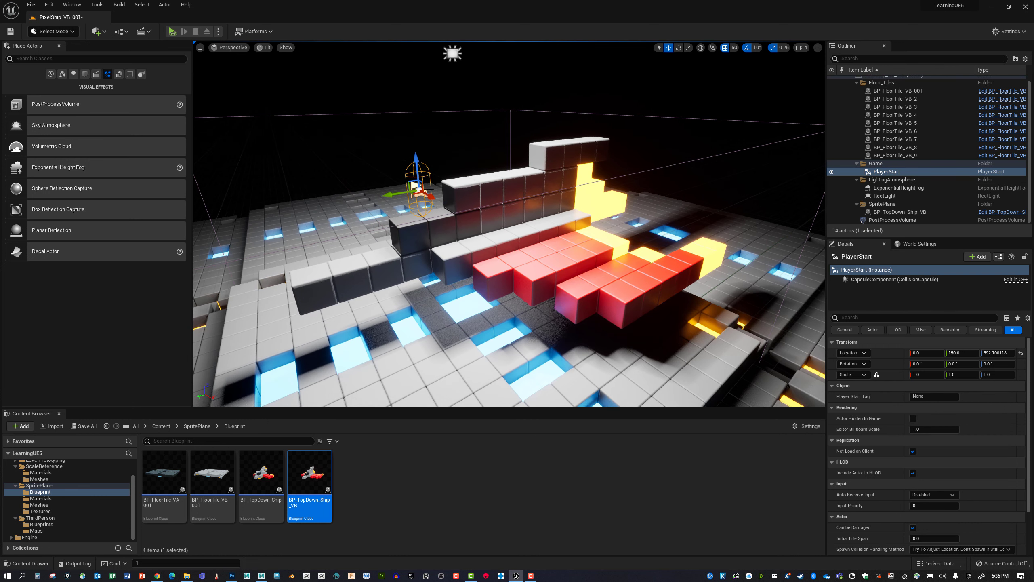
Move the PlayerStart actor along Y to 200 and save the level
left_click_drag(417, 161, 468, 184)
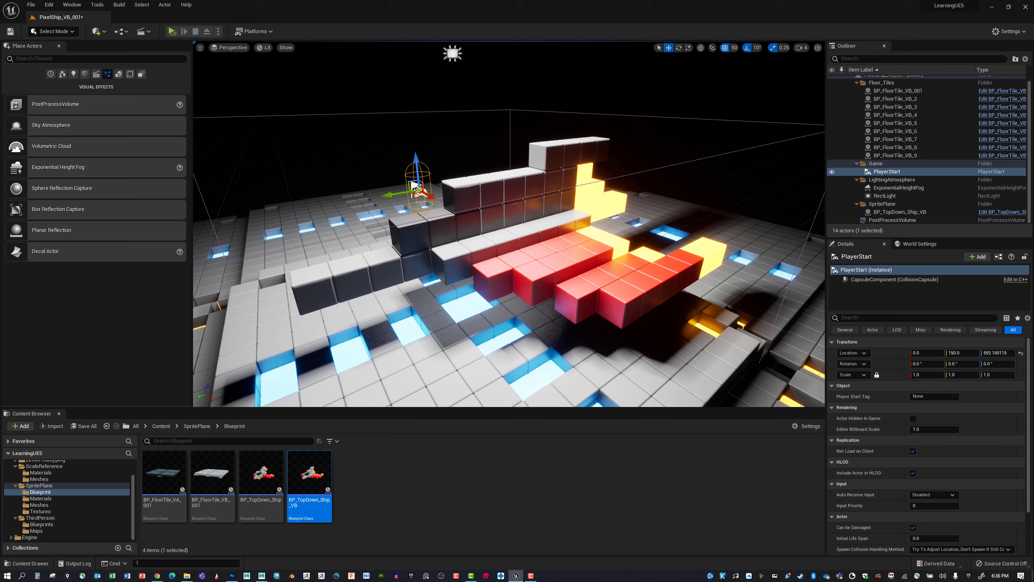
left_click_drag(397, 194, 380, 198)
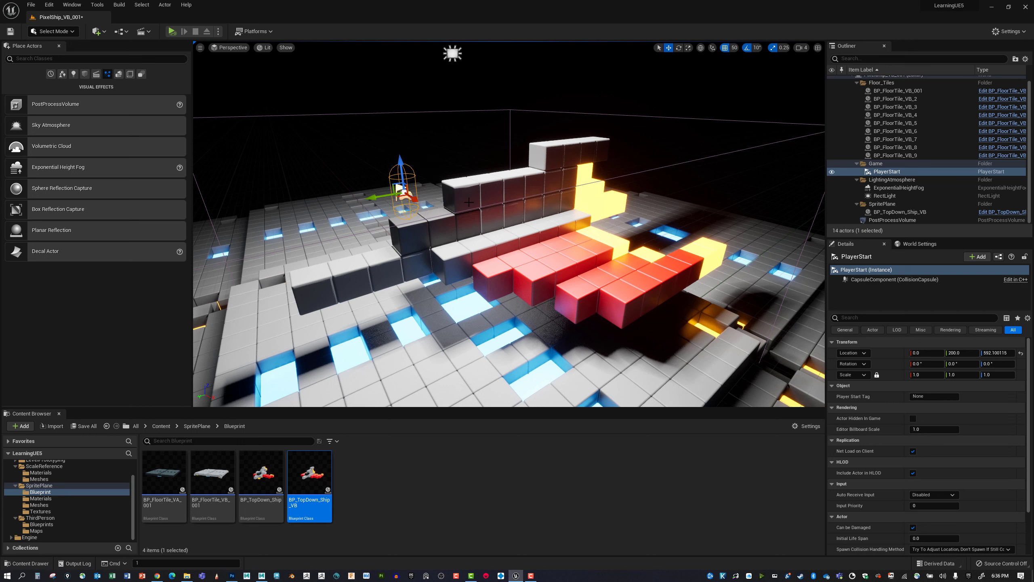
key("ctrl+s")
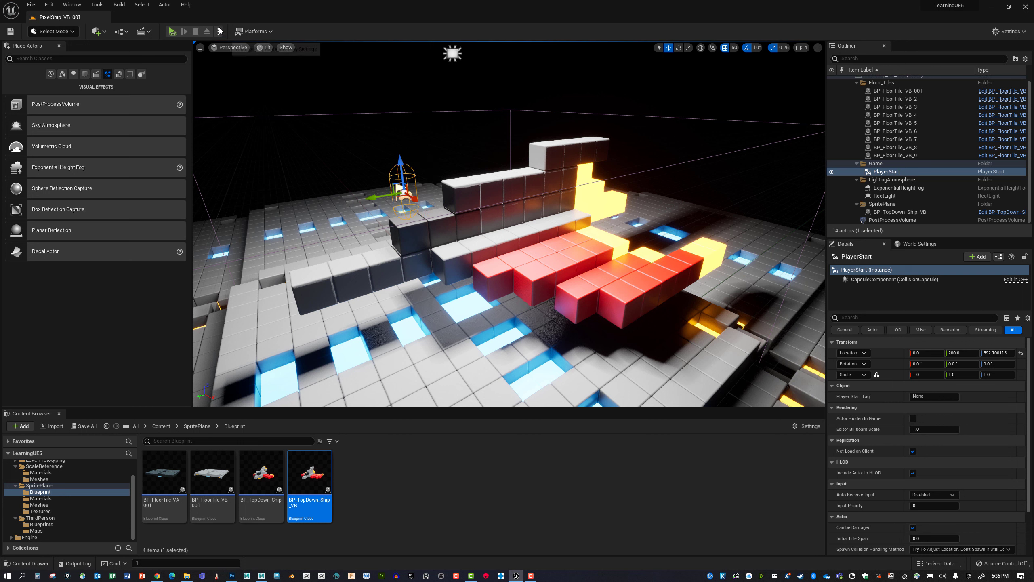
Play the level in the selected viewport, look around and walk the third-person character on the ship, and end the play session
left_click(218, 31)
left_click(232, 53)
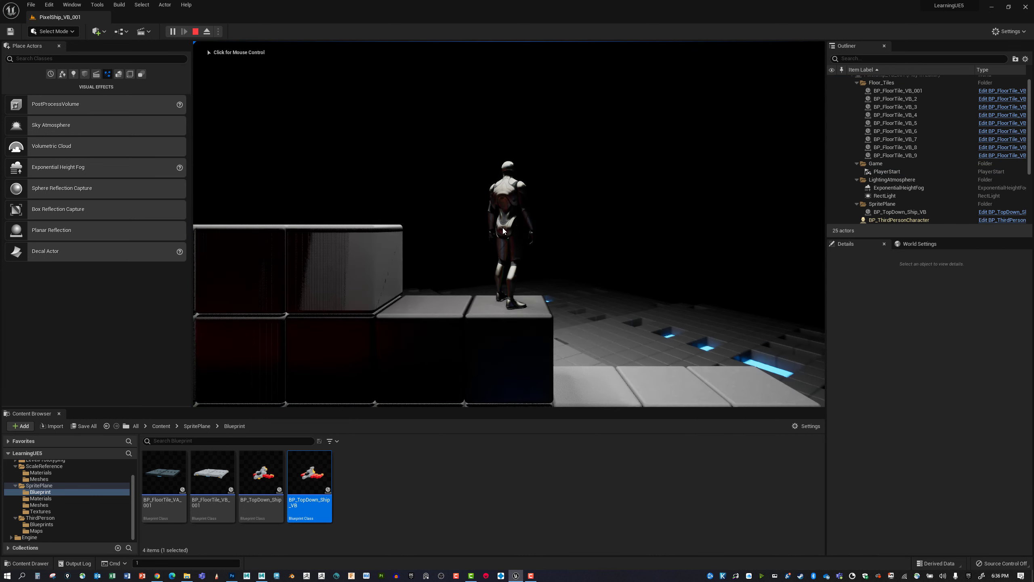
left_click(509, 224)
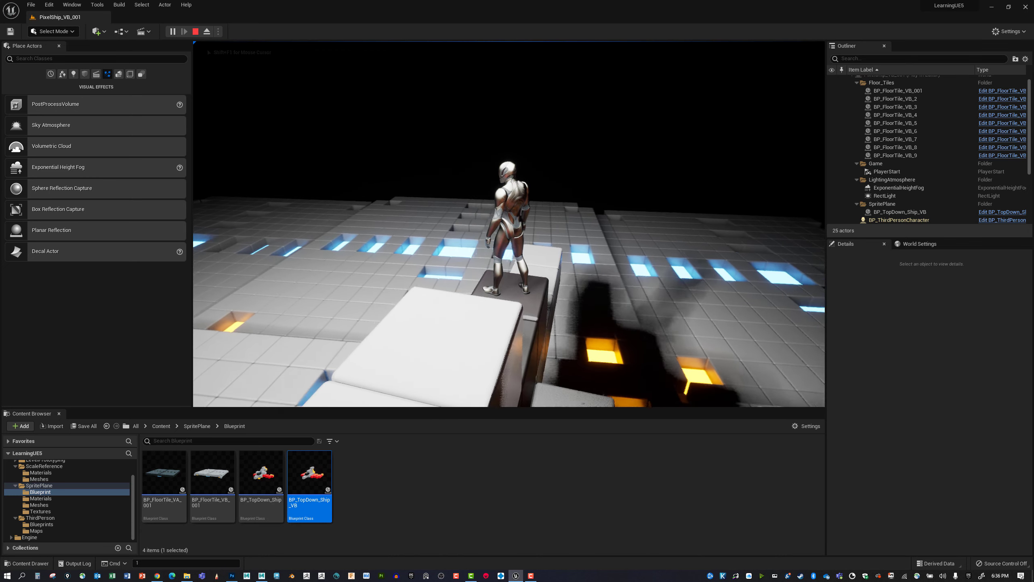
key("w")
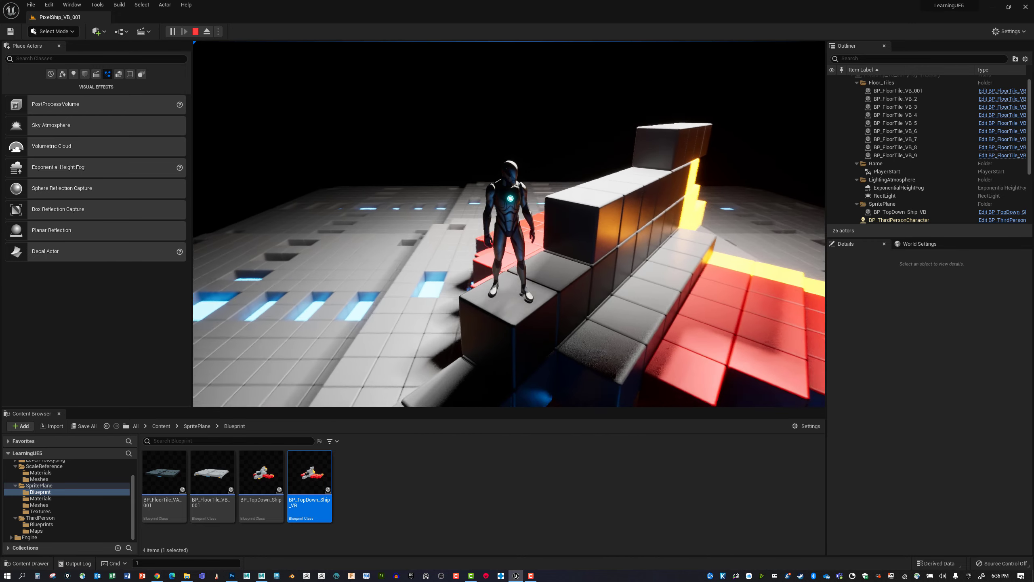
key("Escape")
View the two rotating ships in the running simulation, stop it, and check the available play modes without changing the mode
right_click_drag(415, 279, 547, 324)
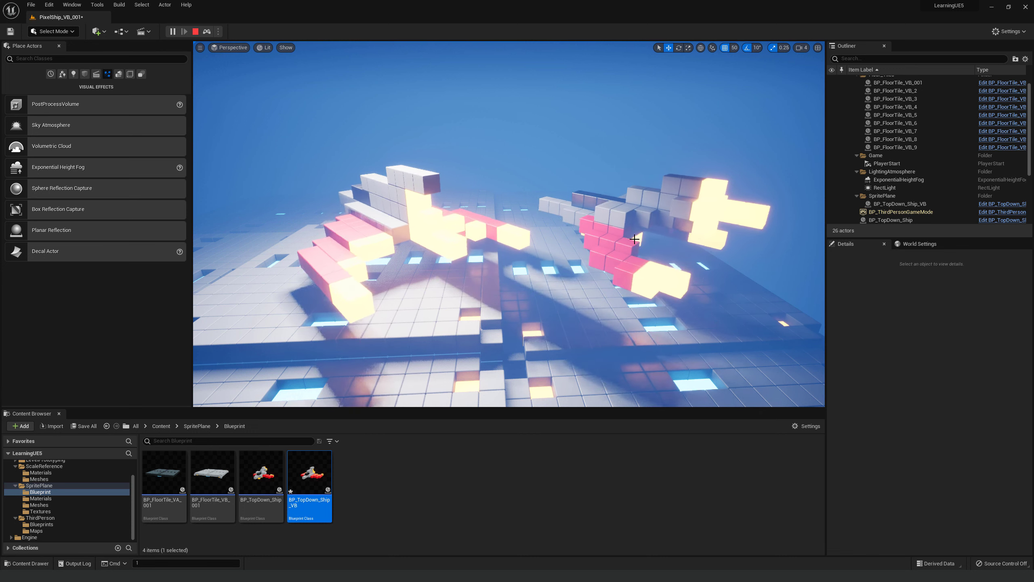
key("Escape")
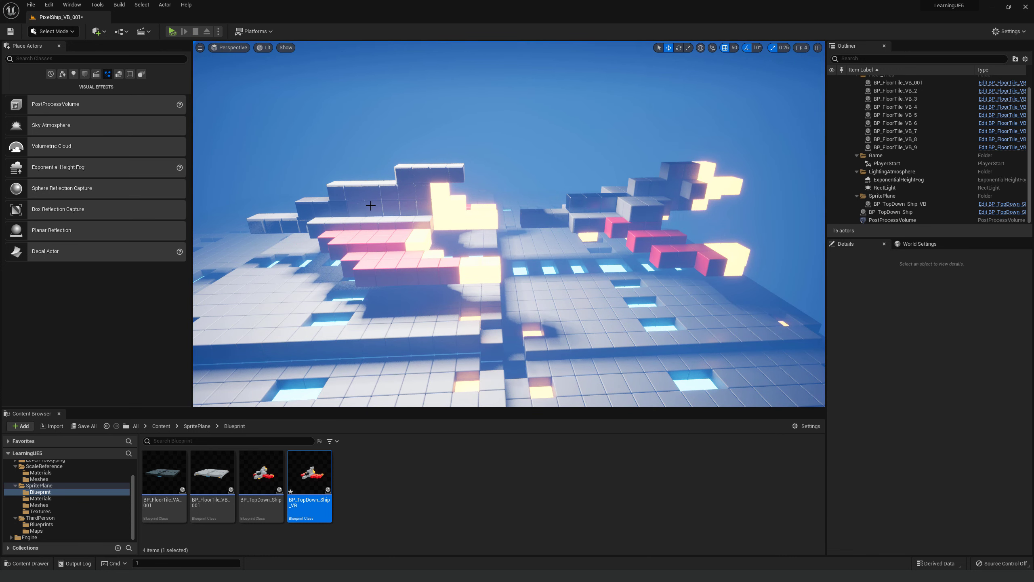
left_click(218, 31)
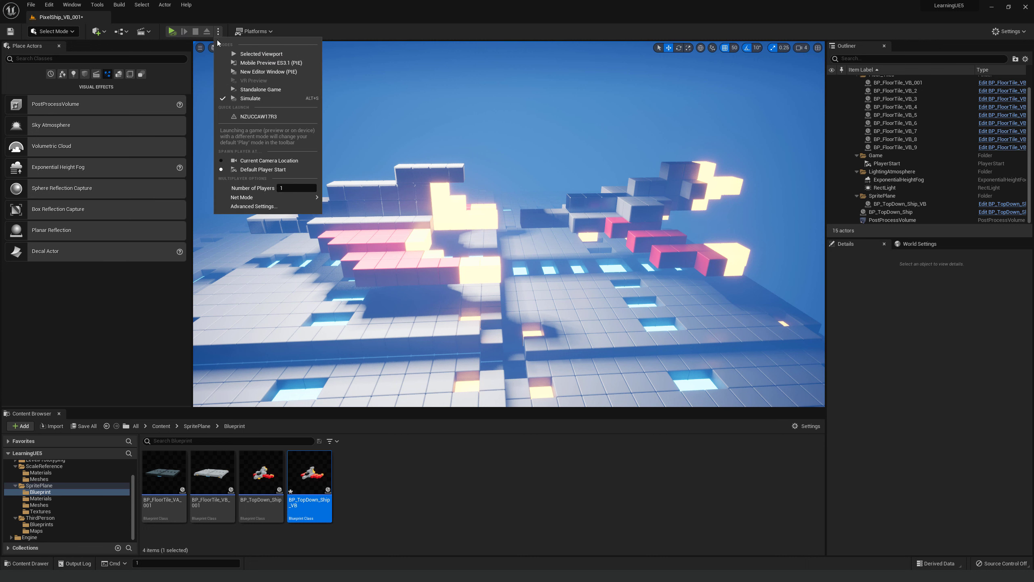
left_click(334, 36)
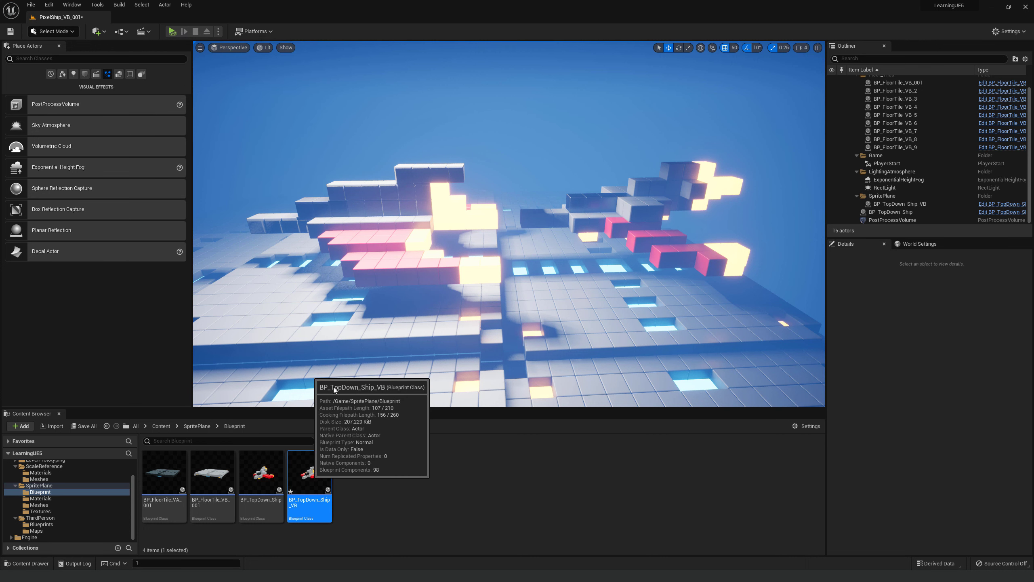
Open the BP_TopDown_Ship_VB blueprint in an enlarged editor window and show the whole ship in its 3D viewport
double_click(310, 473)
left_click_drag(394, 222, 350, 89)
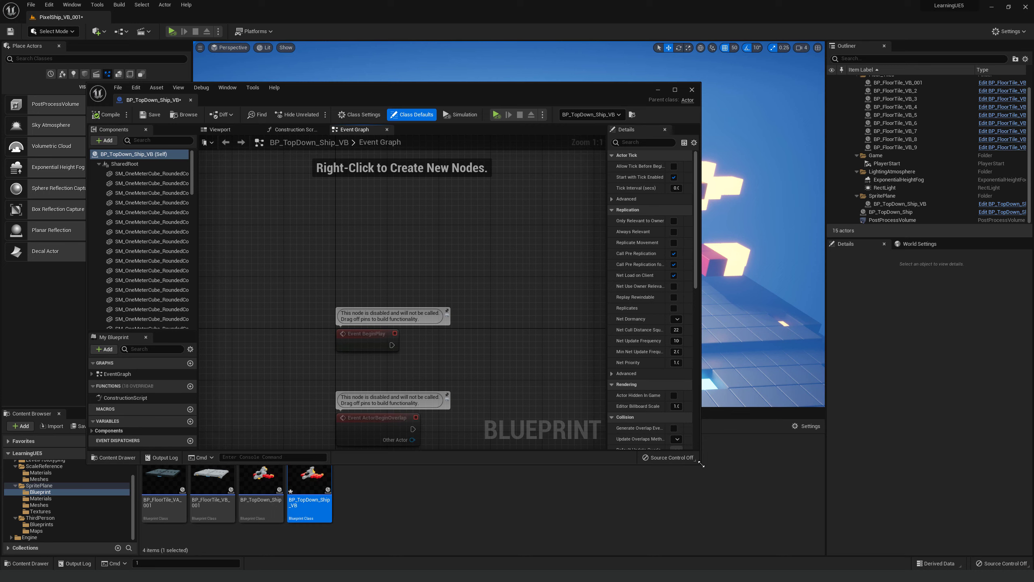
left_click_drag(701, 464, 1005, 543)
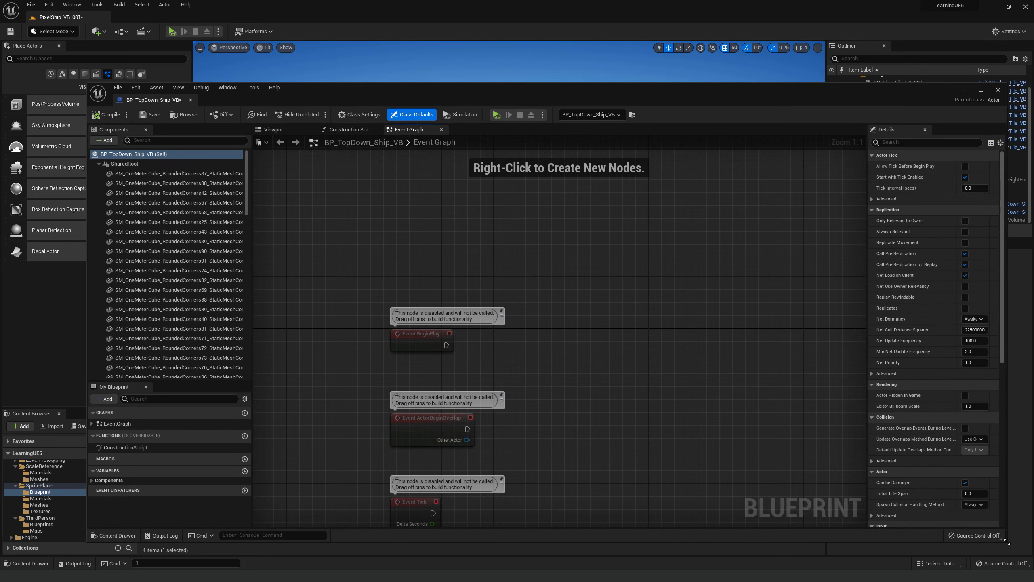
left_click(299, 131)
scroll(490, 338, "down", 5)
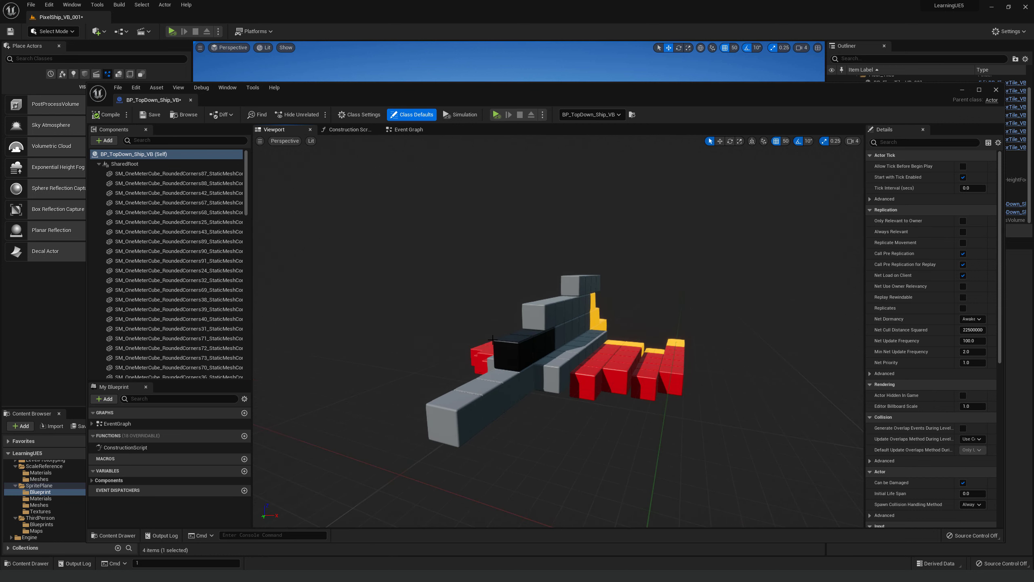
mouse_move(491, 338)
right_mouse_down()
mouse_move(480, 338)
mouse_move(501, 338)
mouse_move(489, 346)
mouse_move(501, 355)
right_mouse_up()
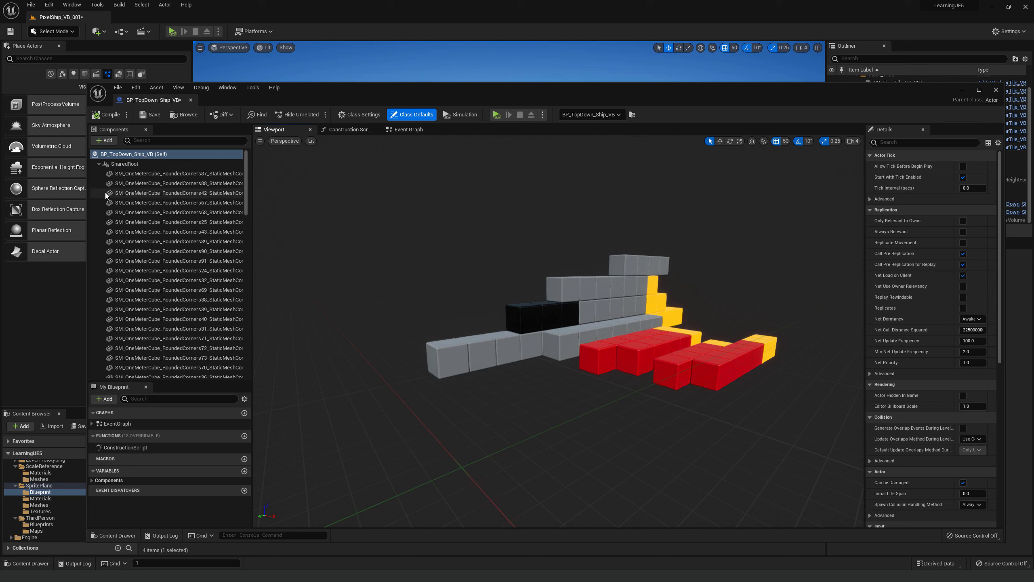
Collapse the SharedRoot component's list of cube meshes and select SharedRoot to review the ship's component structure
left_click(99, 164)
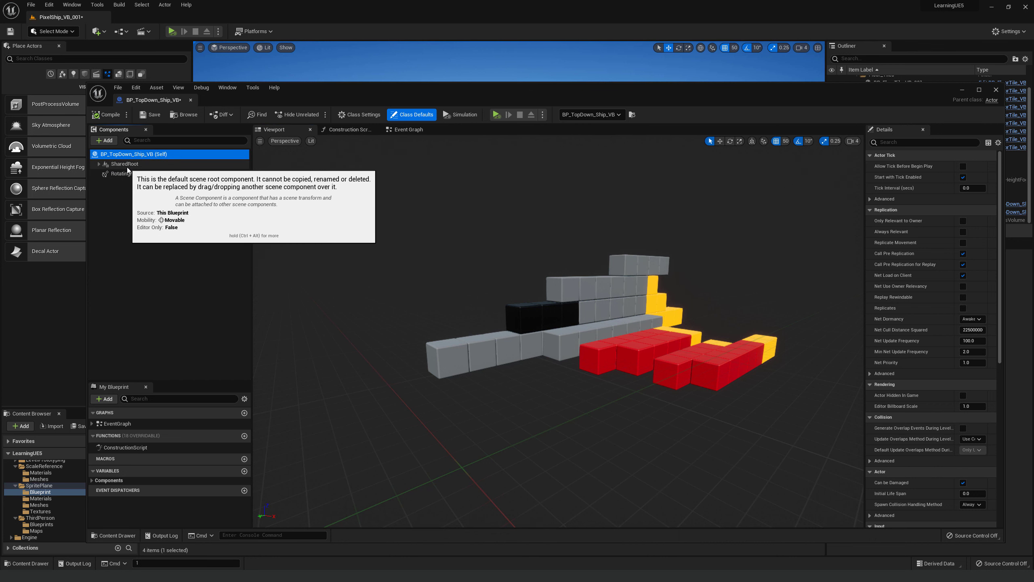
left_click(126, 164)
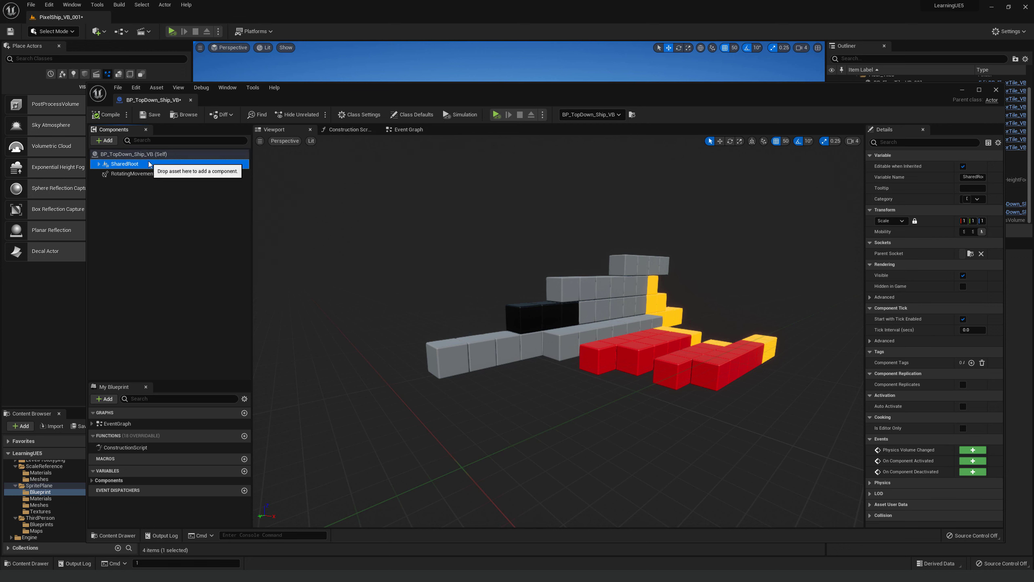
mouse_move(529, 309)
right_mouse_down()
mouse_move(556, 277)
mouse_move(565, 288)
mouse_move(547, 310)
right_mouse_up()
right_click_drag(395, 232, 371, 229)
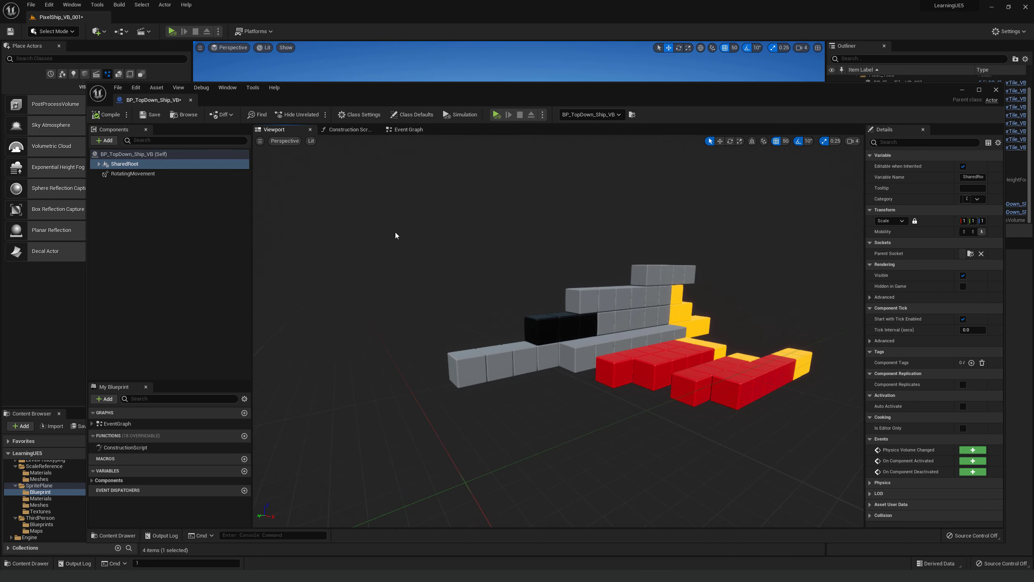
Show the ship blueprint's Event Graph with its default event nodes in view
left_click(406, 130)
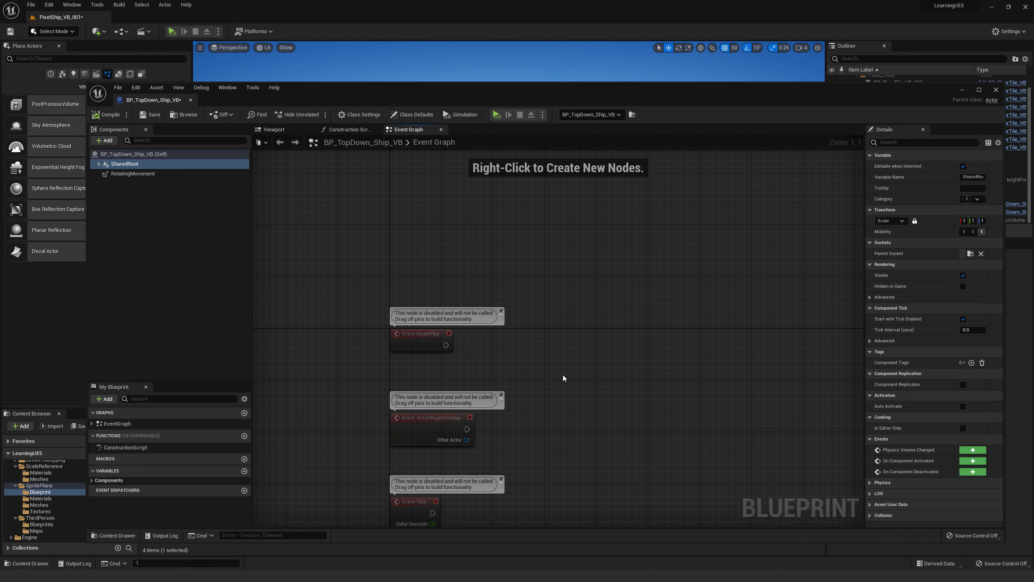
right_click_drag(563, 379, 499, 313)
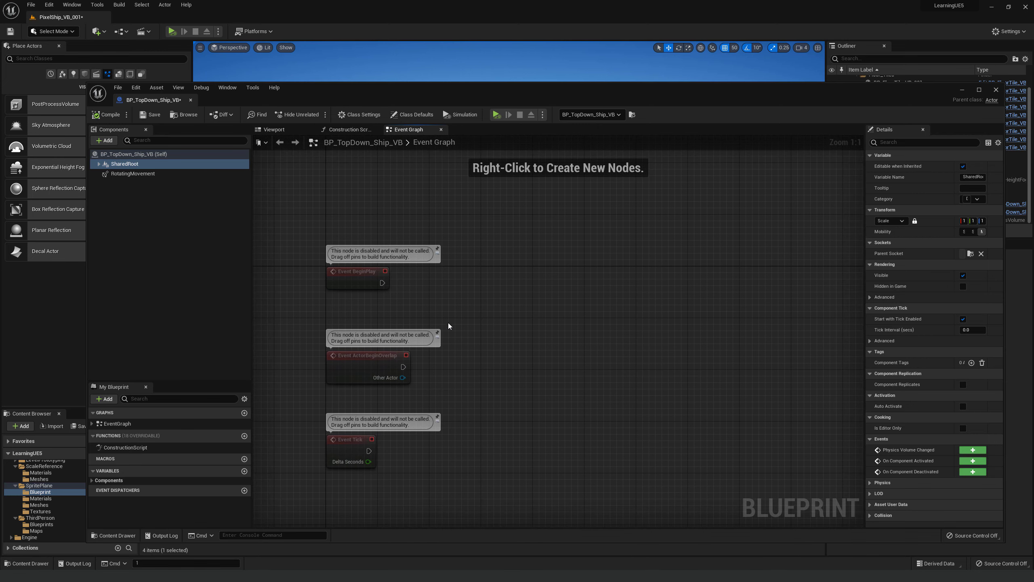